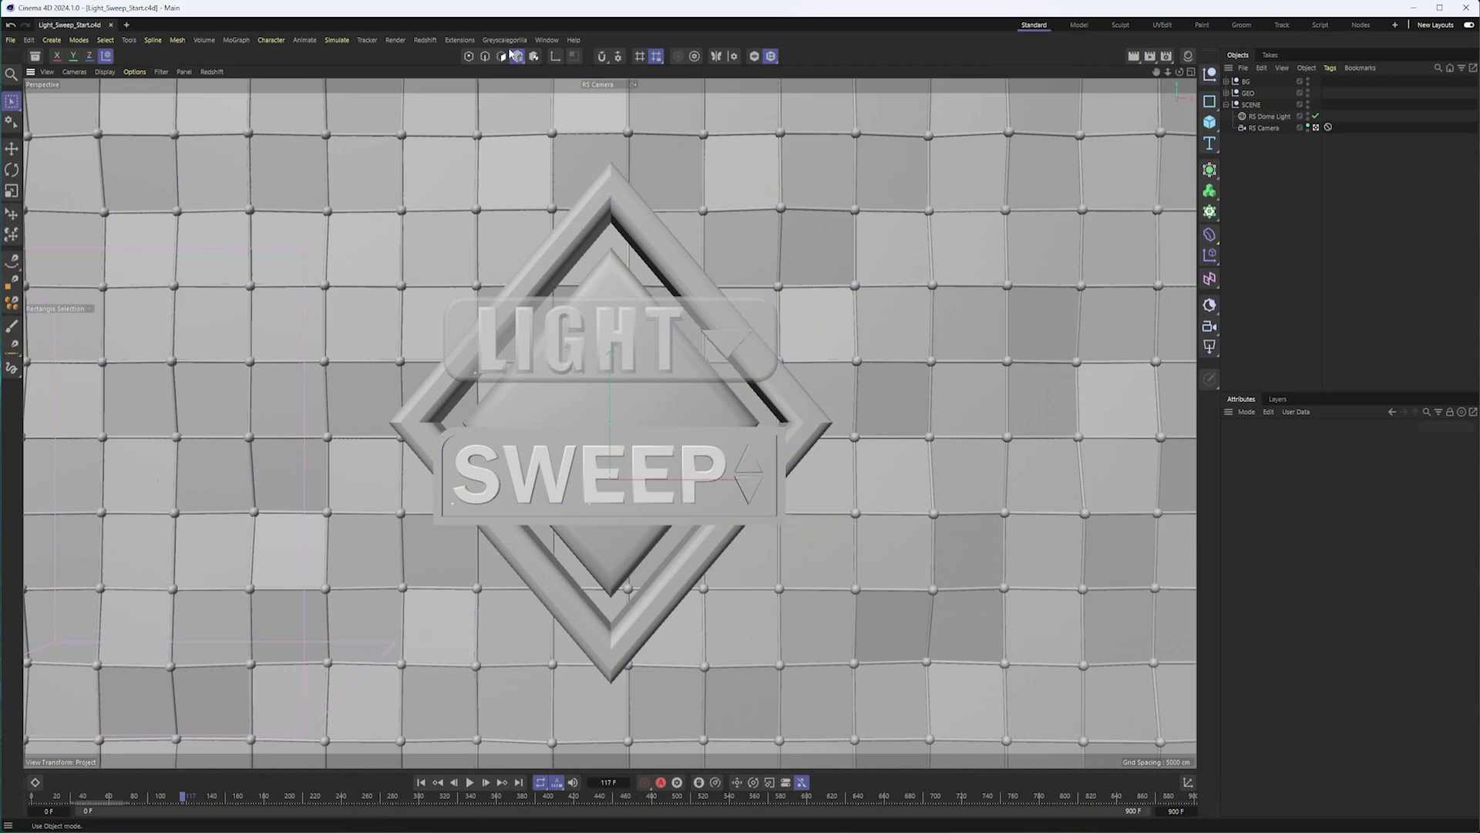
Start the Redshift IPR render in the viewport and turn off Bucket Mode so it renders progressively.
click(209, 72)
click(227, 91)
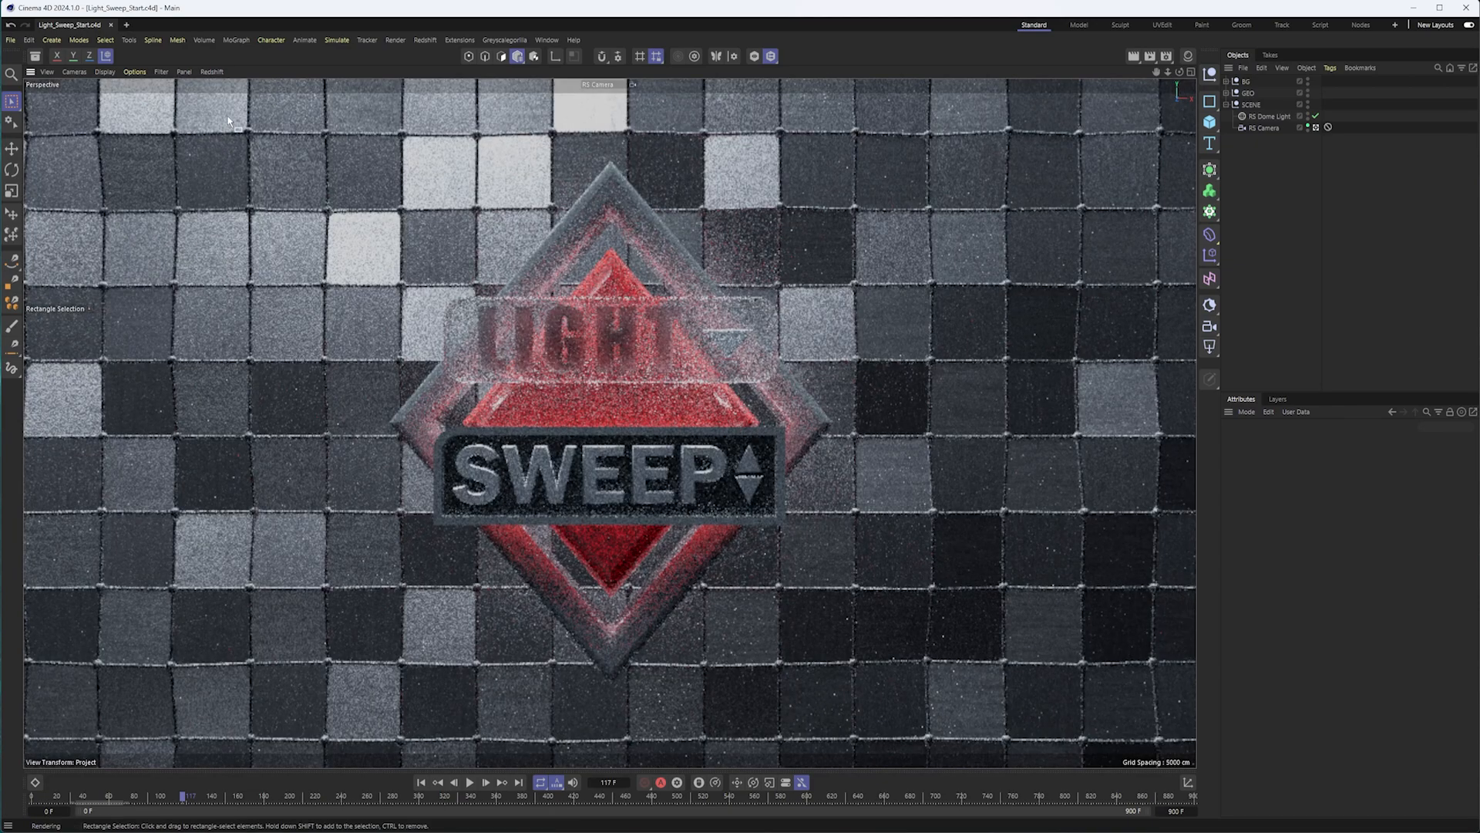
click(221, 71)
click(233, 154)
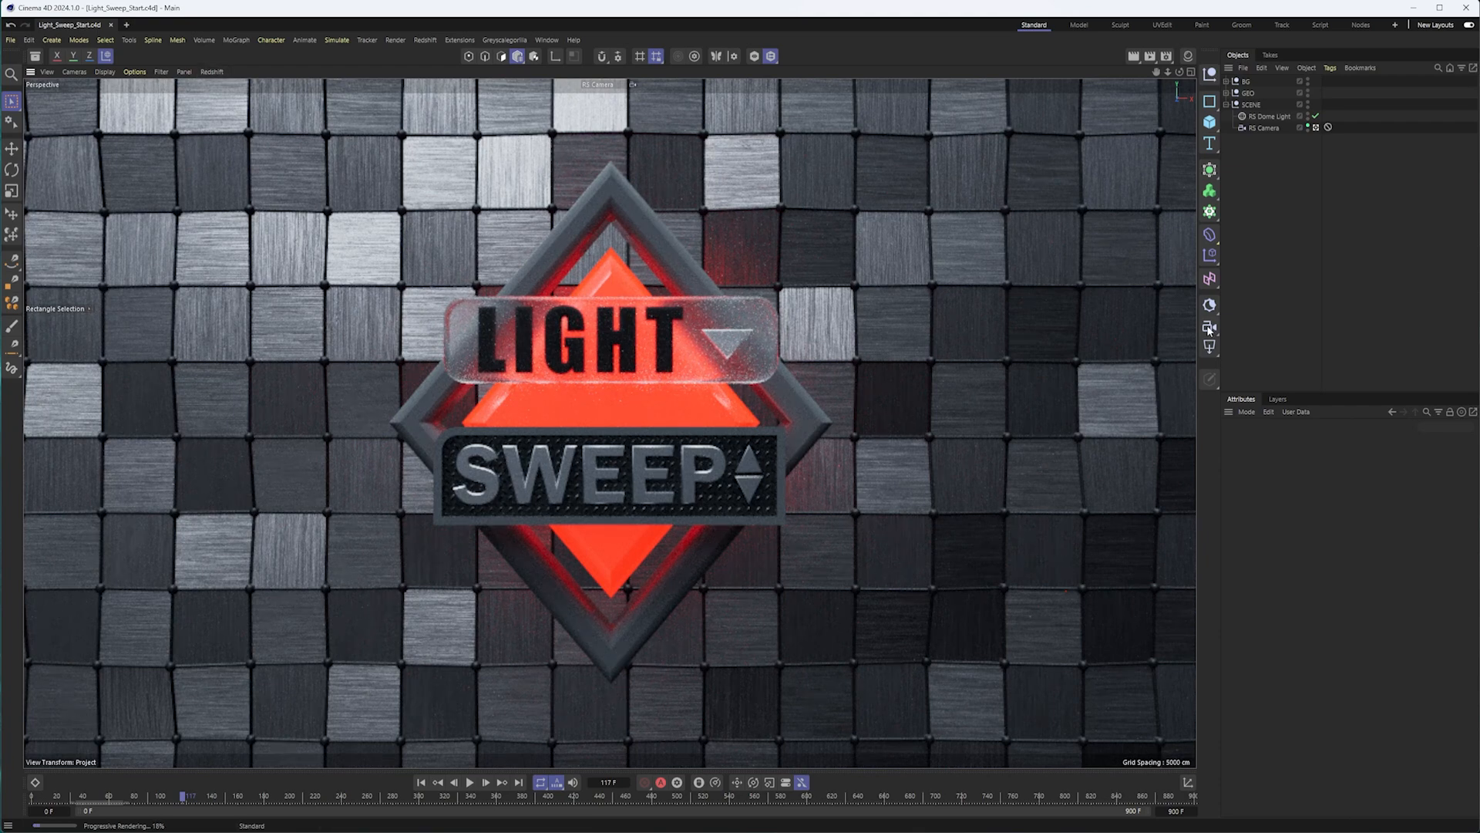
Add a Redshift area light and move it beside the logo to about X -625 cm, Y 223 cm.
click(1210, 348)
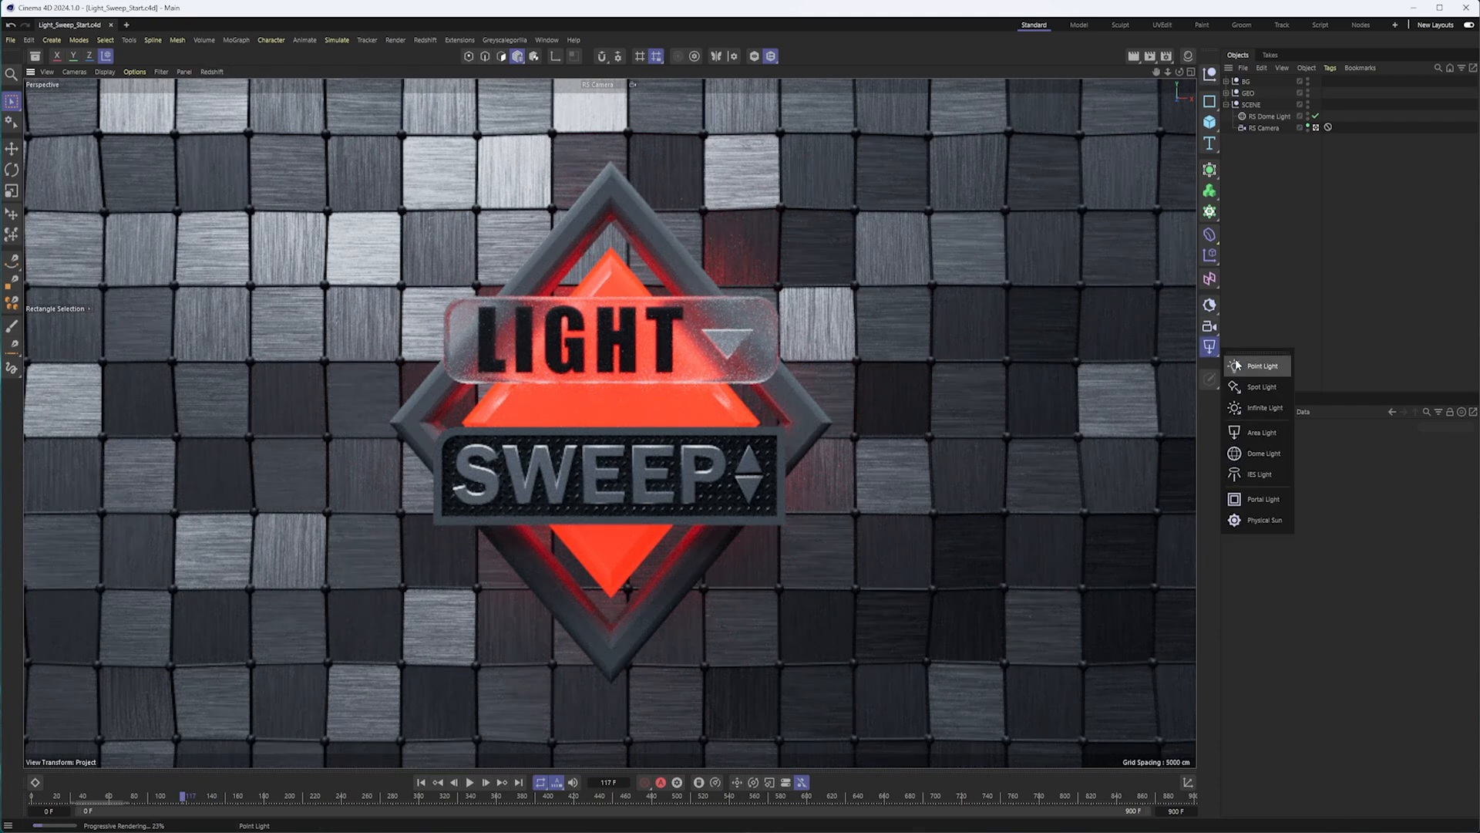
click(1277, 437)
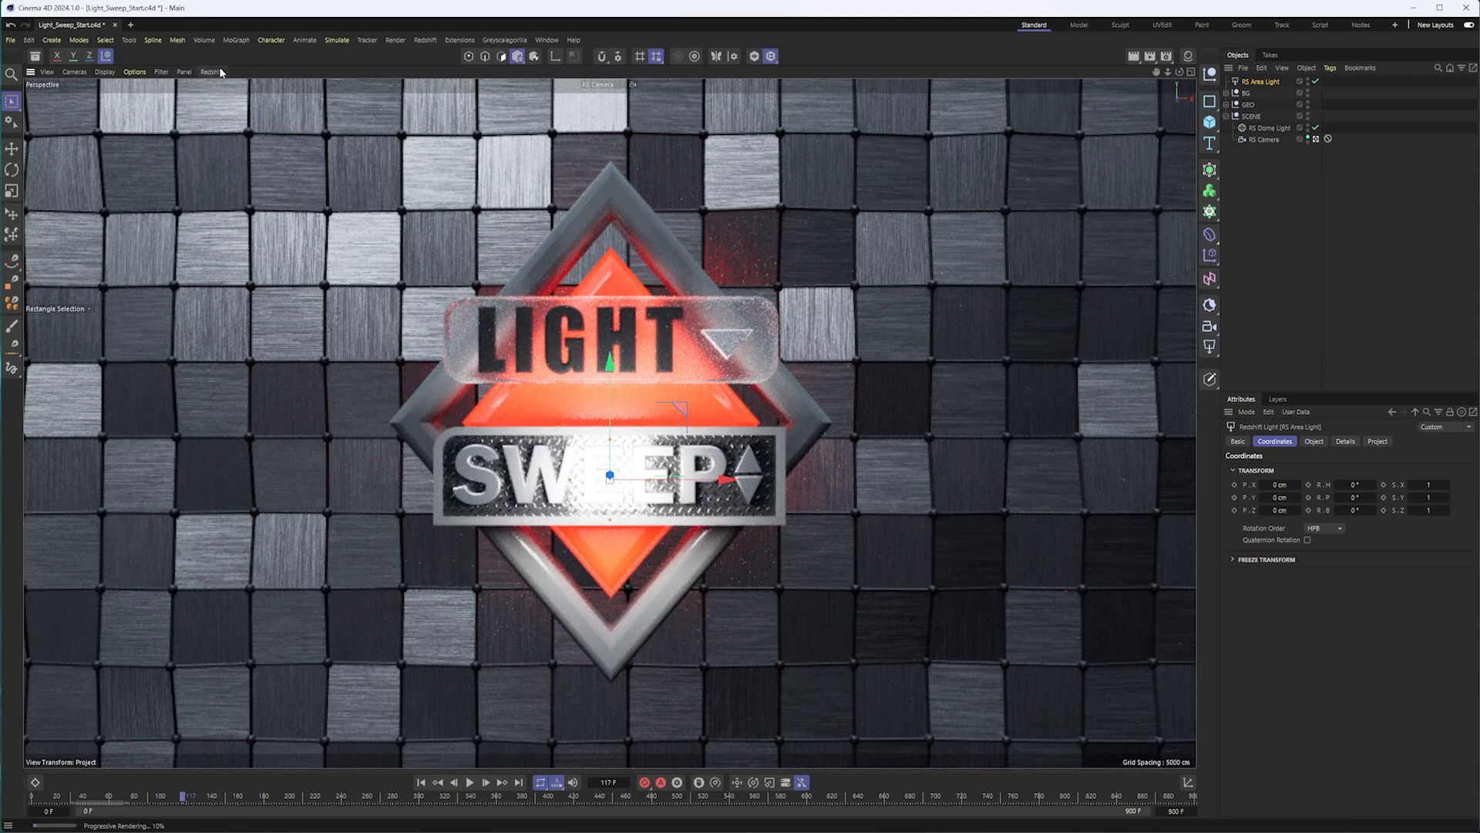
drag(671, 435, 429, 325)
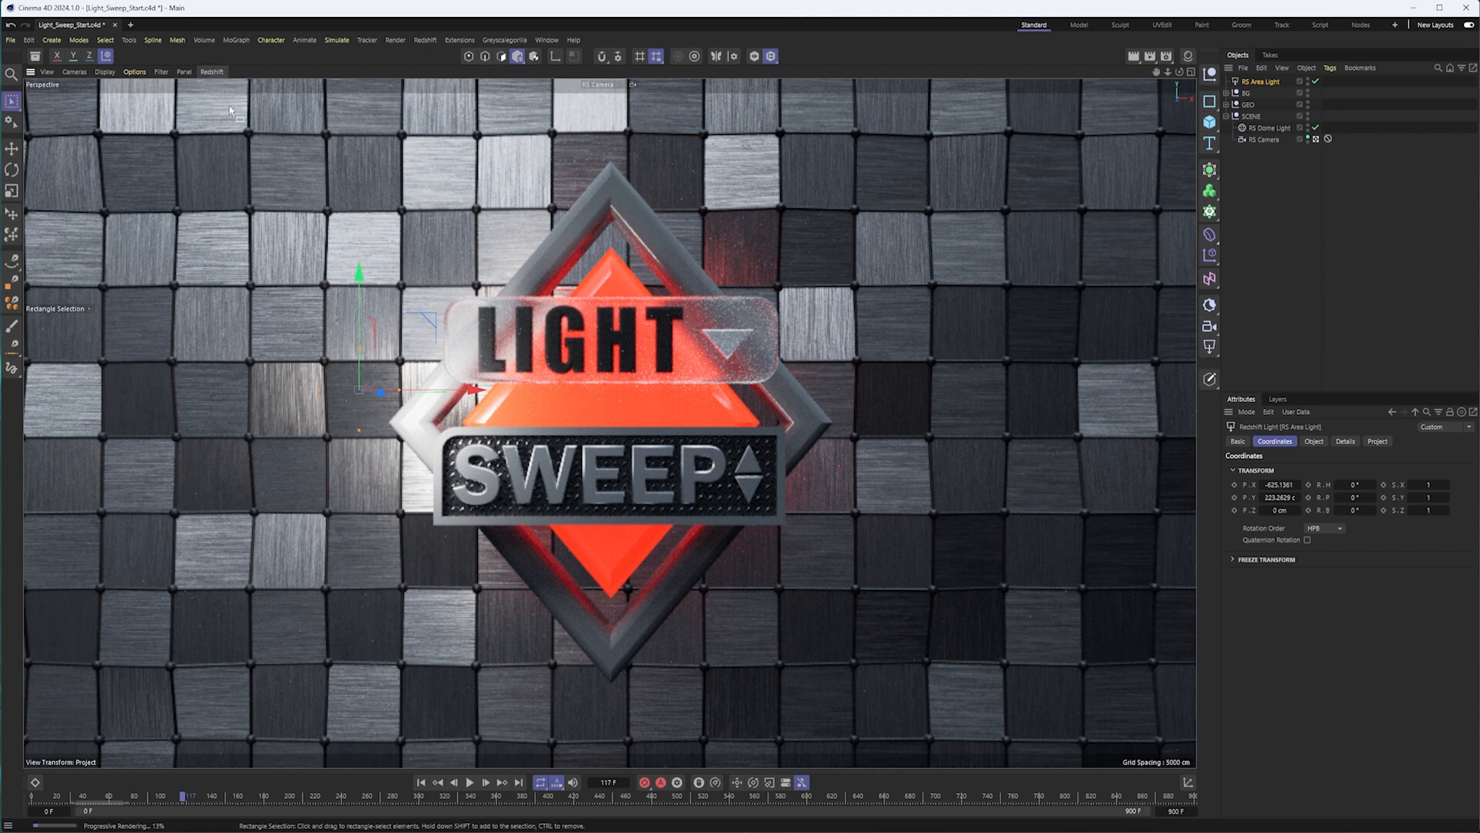
Stop the viewport render, leave the RS Camera view and move the area light toward the badge to about Z 96 cm.
click(211, 71)
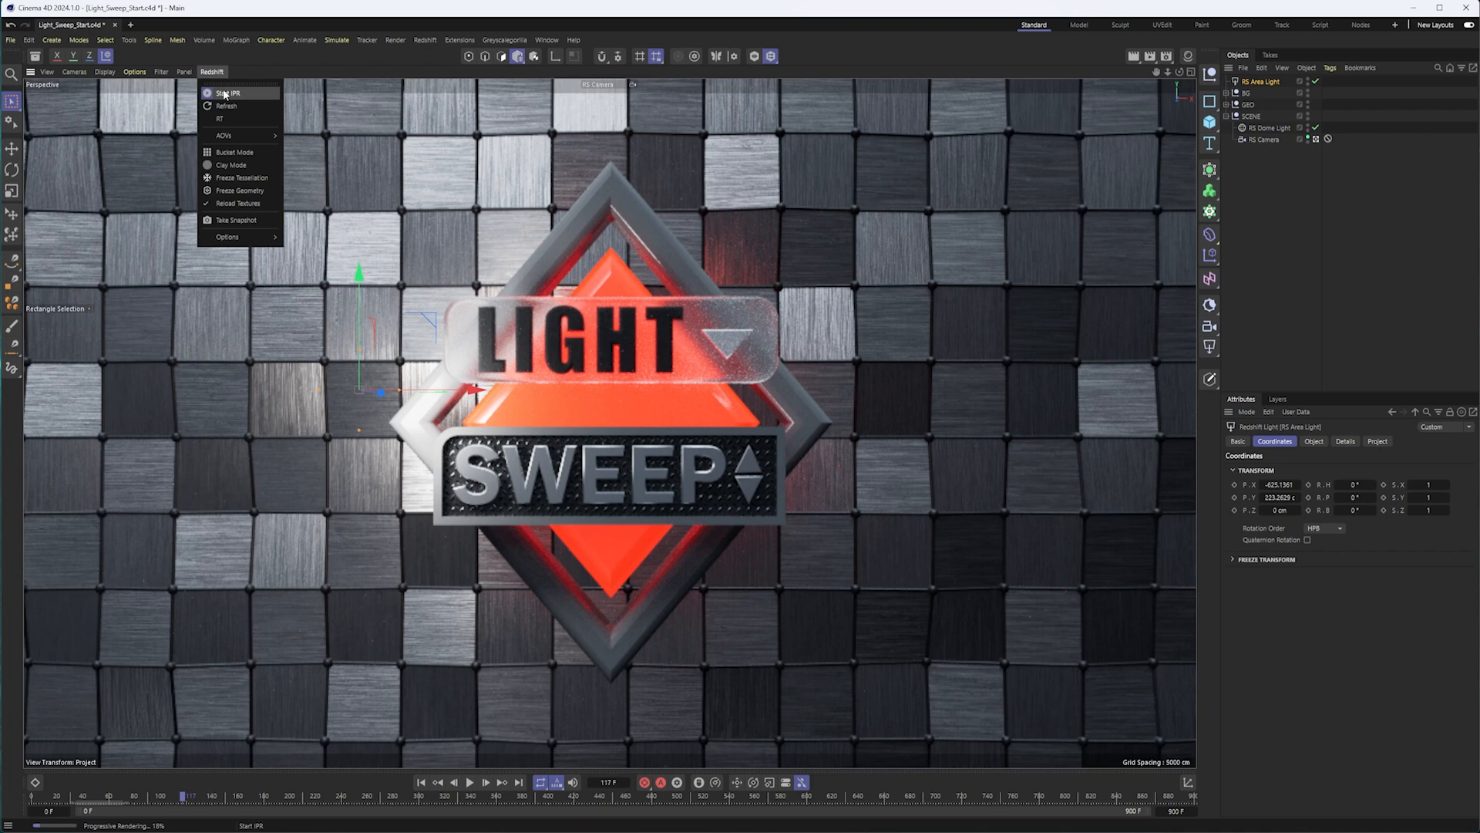
click(224, 93)
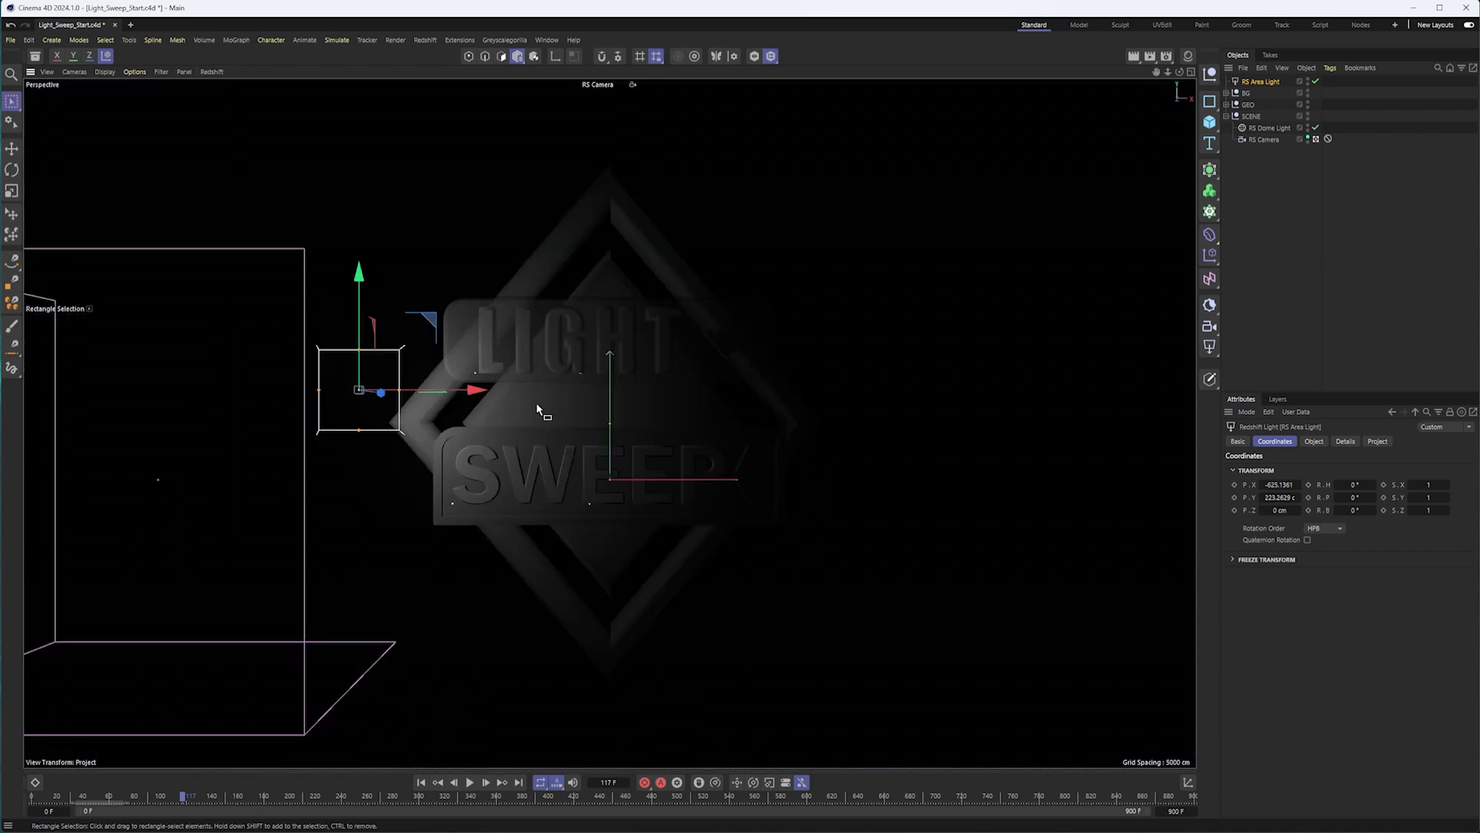
click(1317, 141)
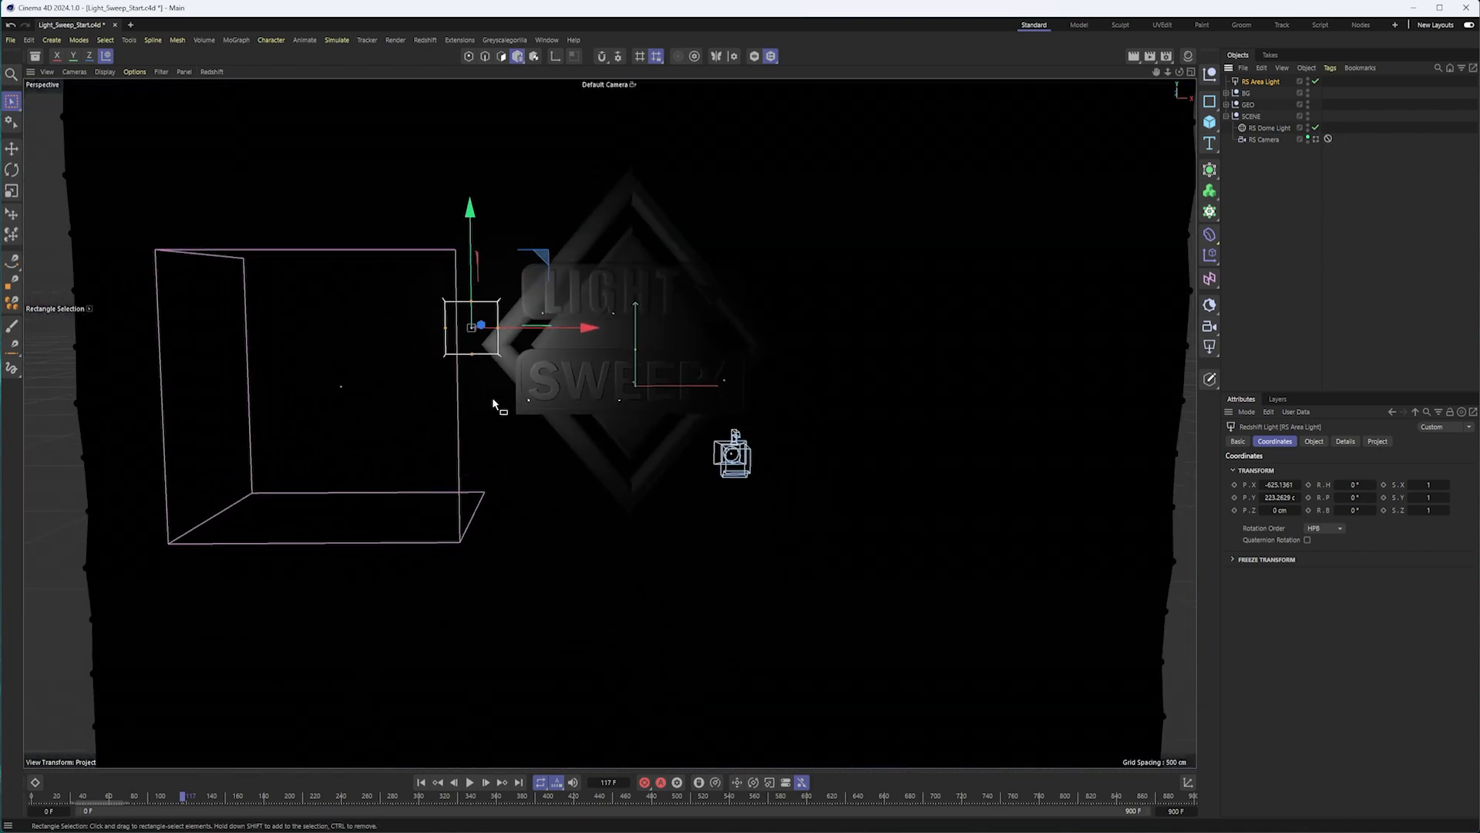
alt+drag(516, 361, 614, 377)
alt+middle_drag(679, 384, 662, 420)
alt+right_drag(661, 424, 776, 396)
alt+drag(620, 408, 543, 419)
alt+middle_drag(543, 419, 594, 428)
alt+drag(632, 424, 671, 429)
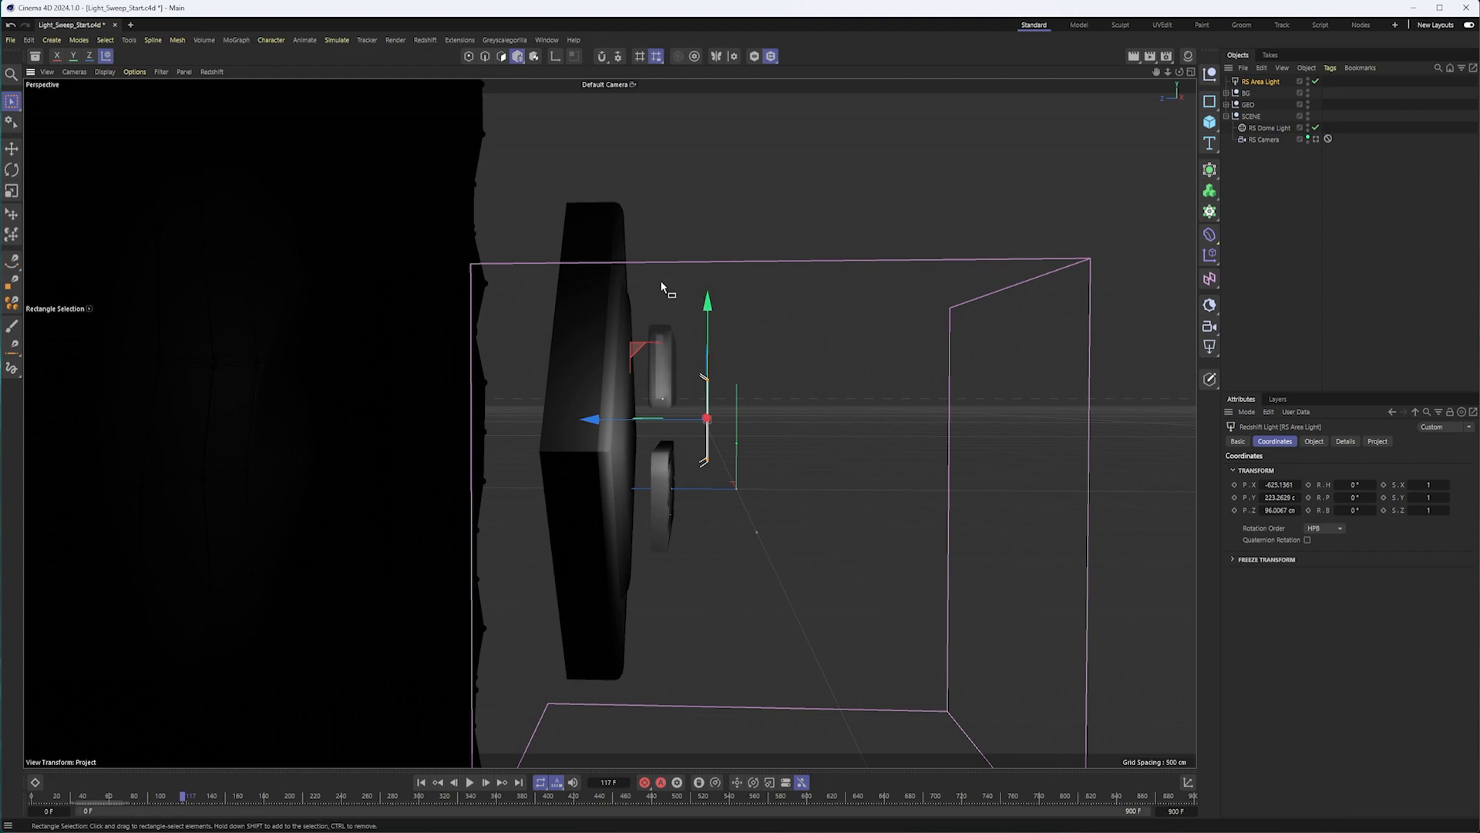
Stretch the area light vertically into a strip about 1888 cm tall and lower it beside the badge.
alt+drag(717, 405, 483, 414)
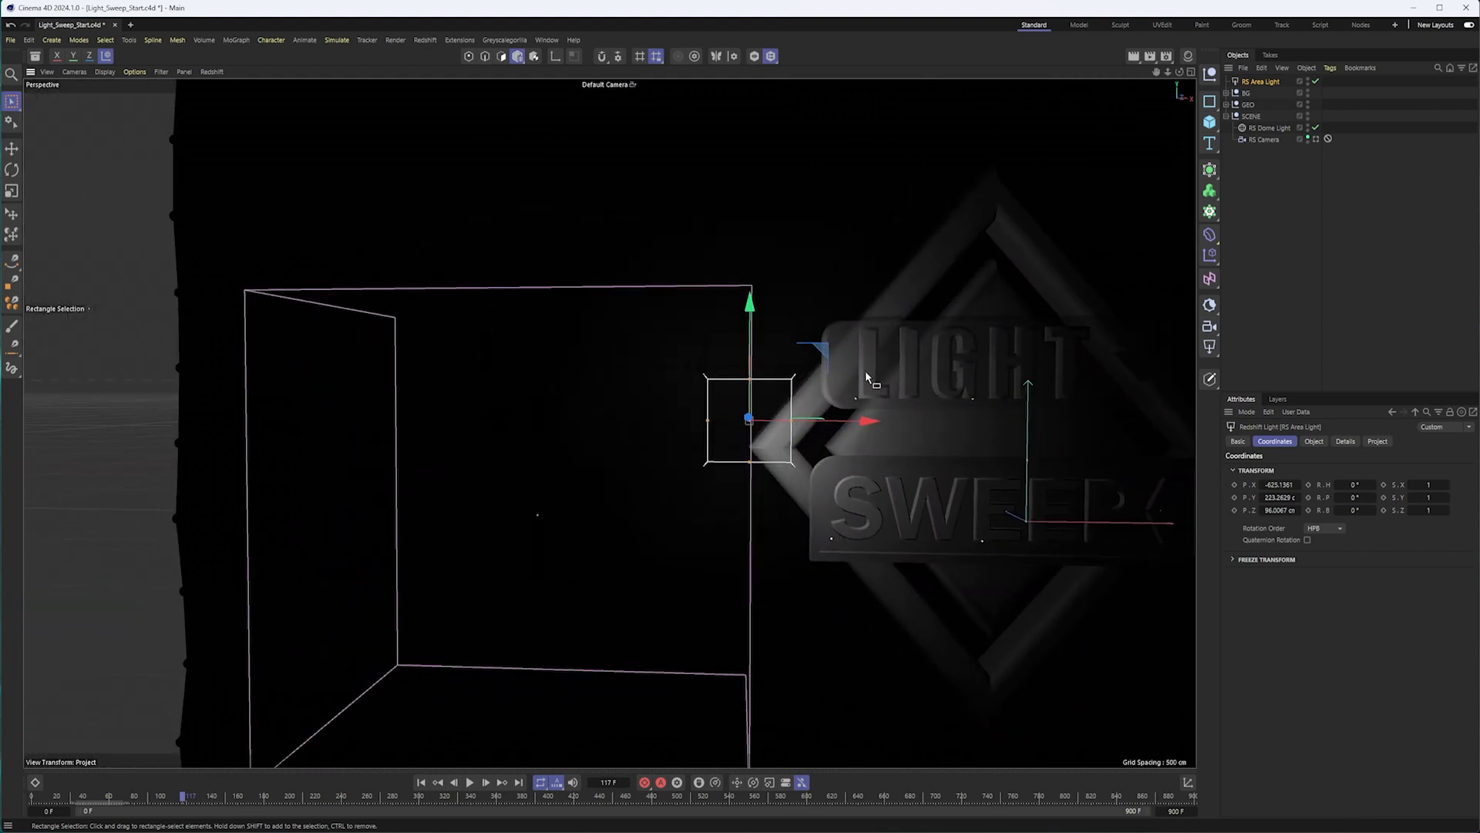
alt+middle_drag(905, 364, 786, 331)
scroll(787, 367, down, 1)
scroll(783, 331, down, 1)
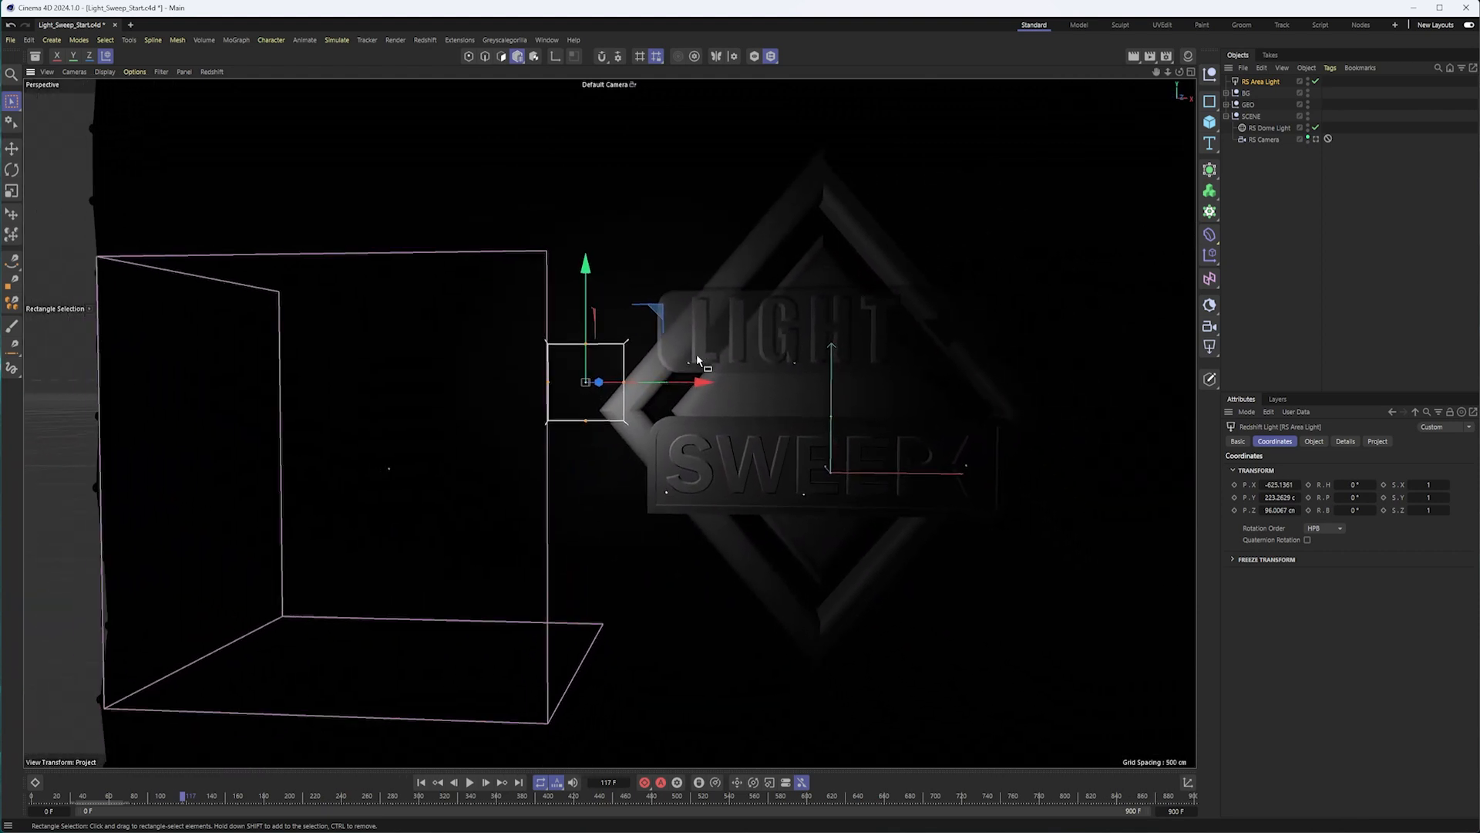
drag(587, 347, 578, 102)
scroll(617, 139, down, 2)
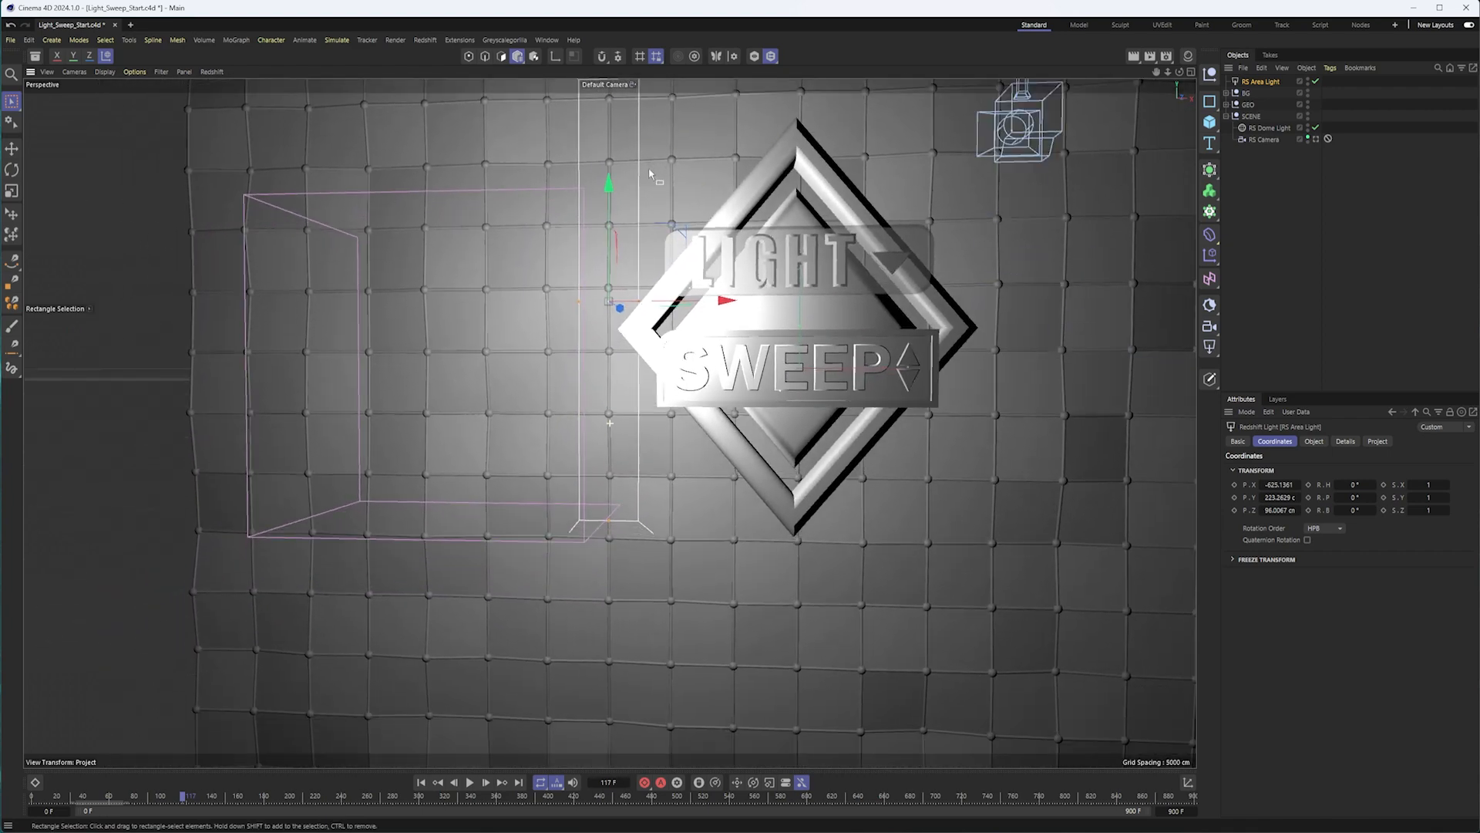
drag(609, 189, 610, 223)
alt+middle_drag(641, 164, 627, 252)
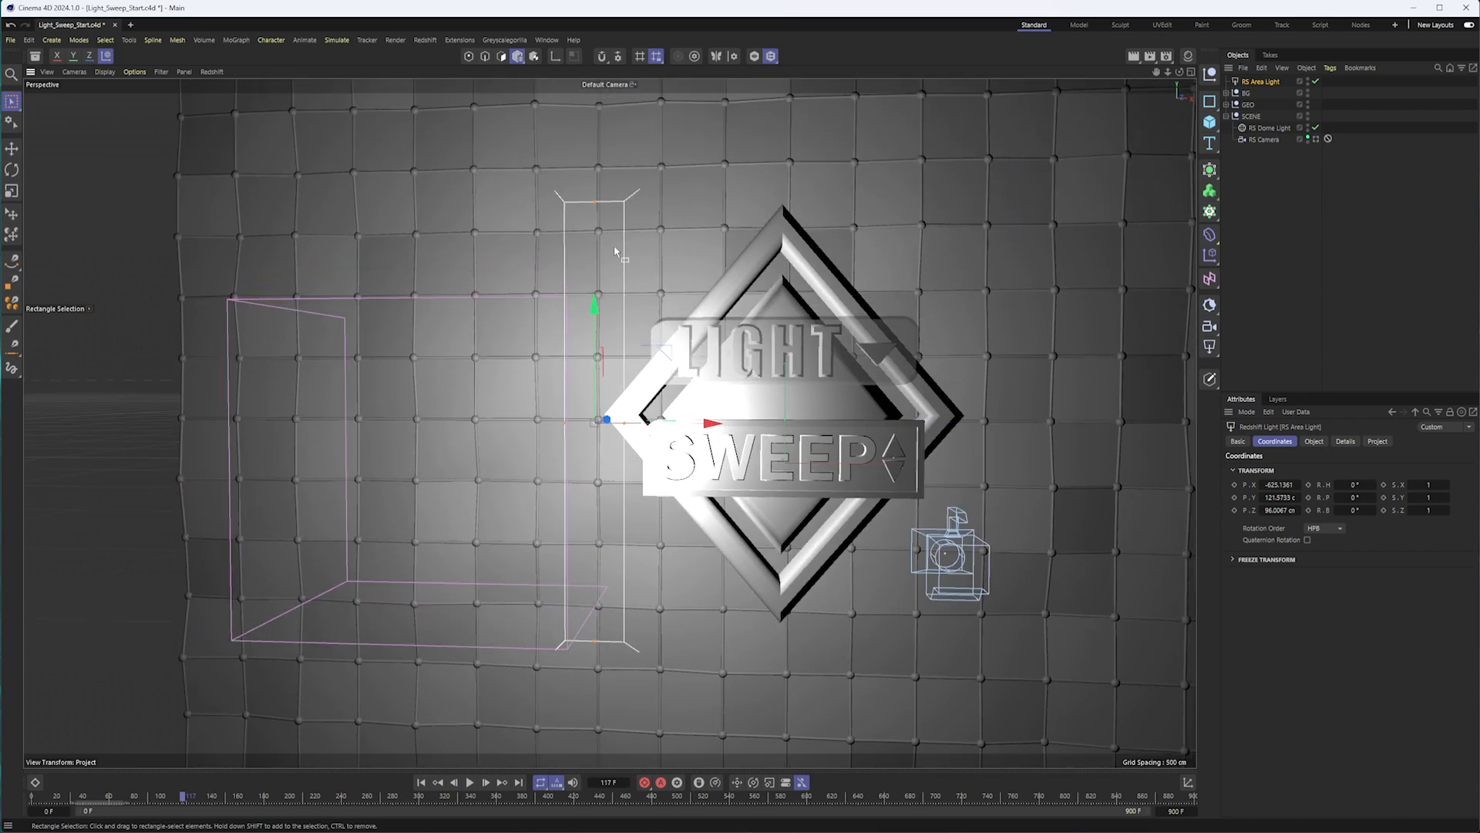
drag(599, 210, 599, 138)
Move the strip light in front of the badge's centre, to about X -19.5 cm and Y 193.5 cm.
alt+drag(664, 259, 731, 329)
alt+middle_drag(731, 328, 640, 320)
drag(521, 359, 521, 338)
drag(613, 407, 807, 428)
alt+middle_drag(721, 393, 643, 389)
alt+drag(642, 389, 600, 359)
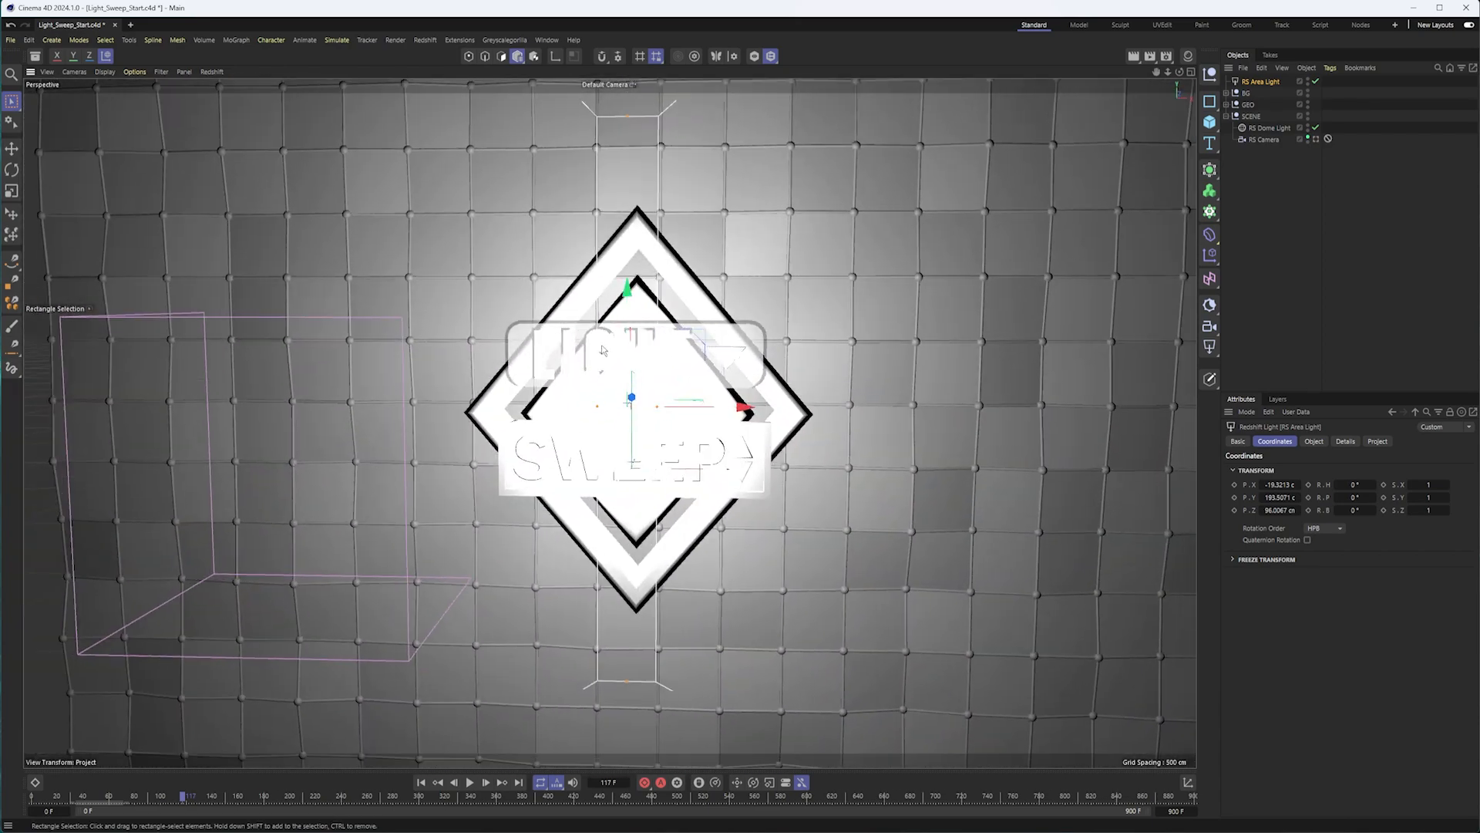
Return to the RS Camera view and briefly run the viewport IPR render to preview the light on the badge.
click(1316, 139)
click(212, 72)
click(238, 94)
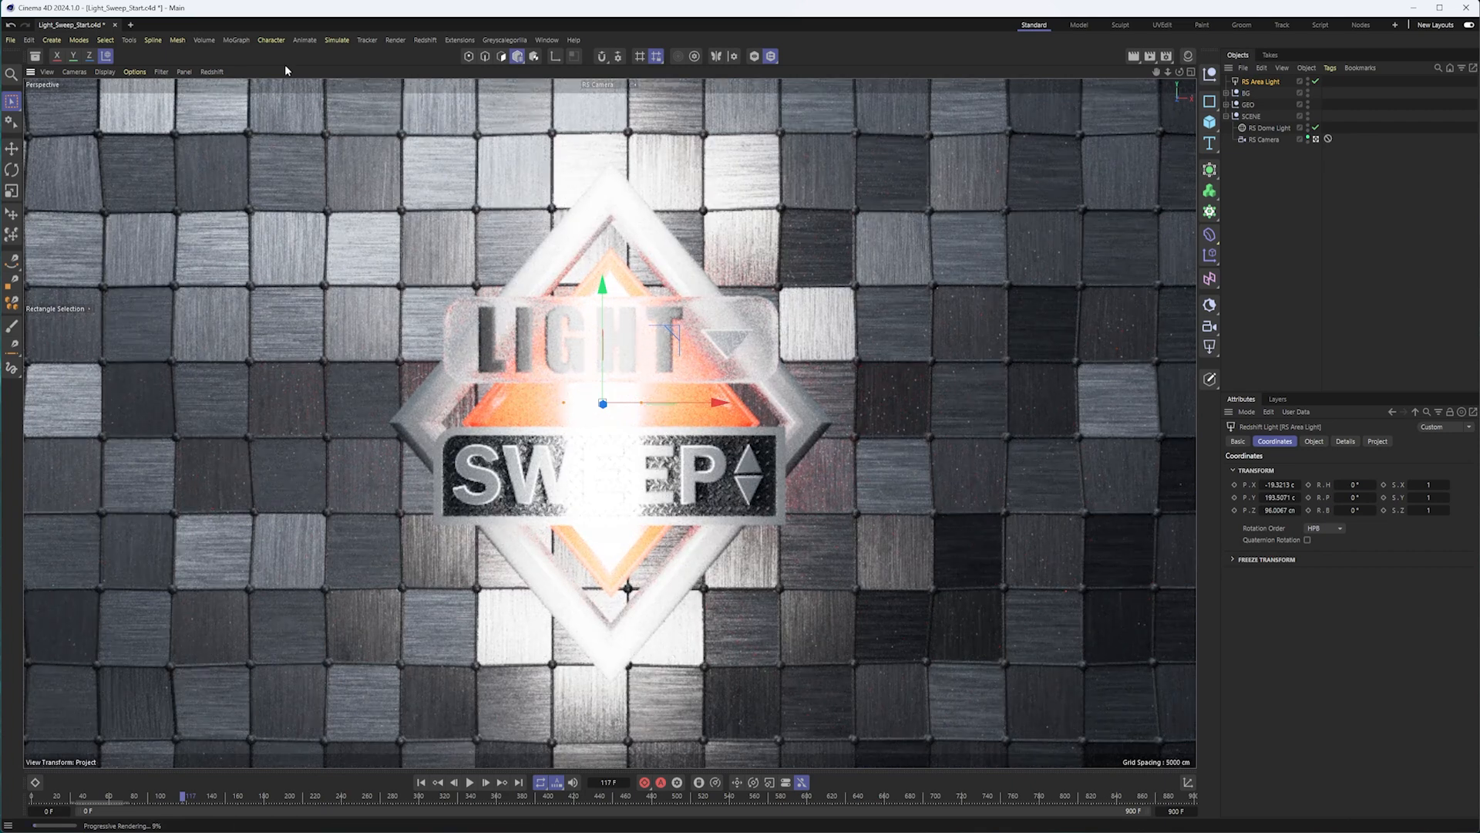
click(212, 71)
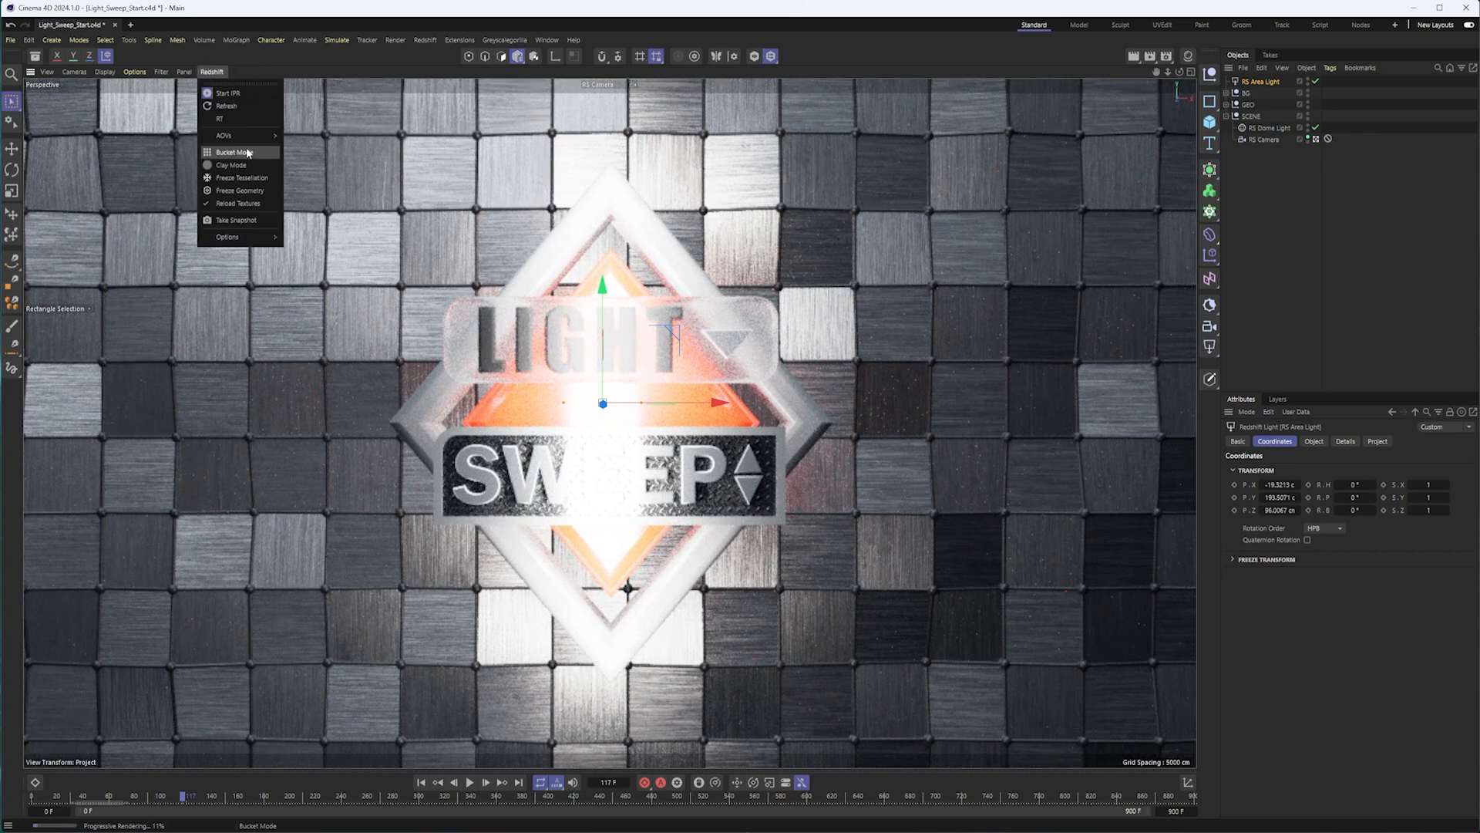
click(235, 94)
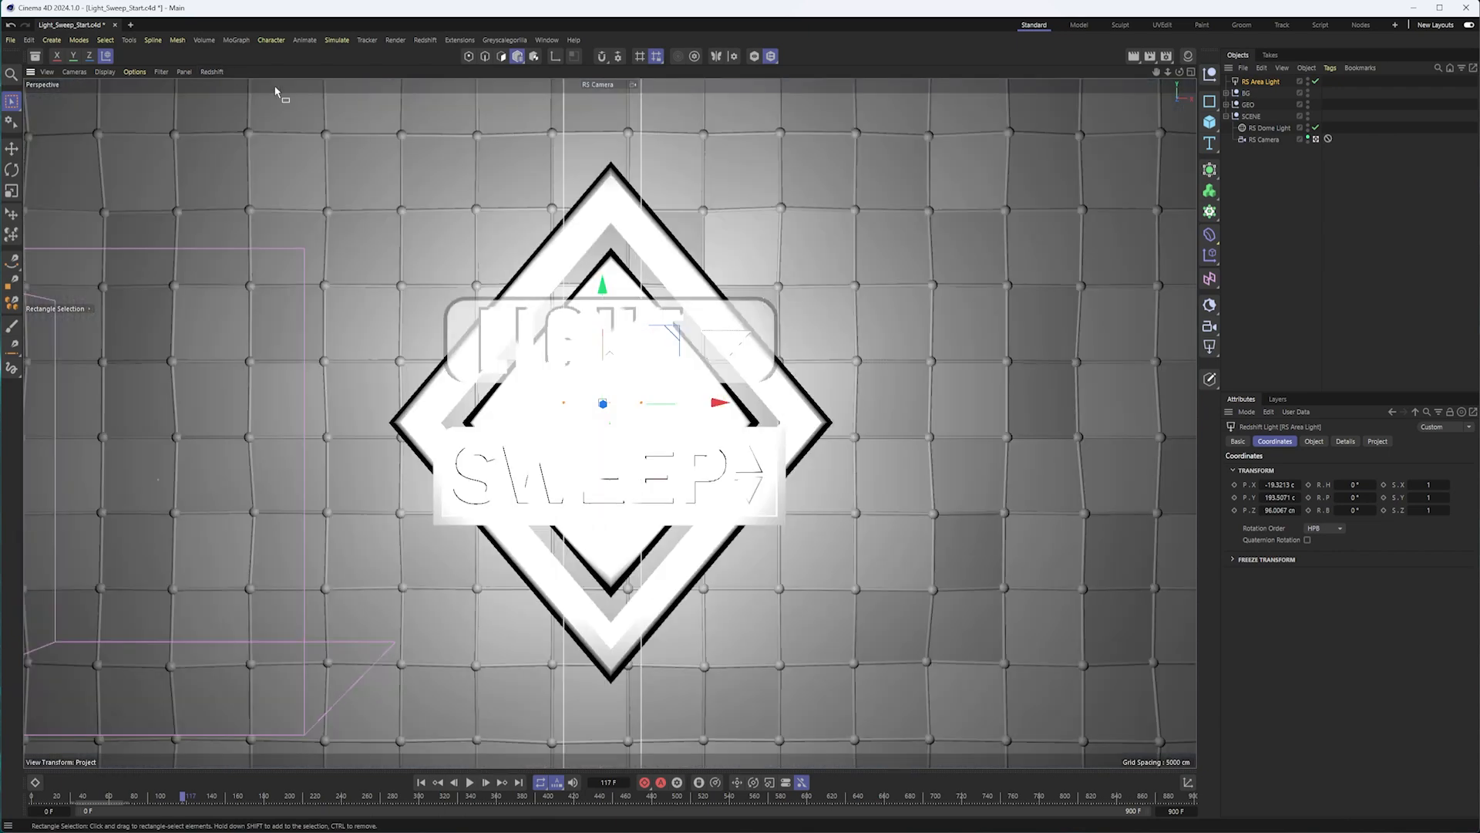
Open the Redshift RenderView, enlarge its window, start its live render and switch the display from alpha to colour.
click(548, 40)
mouse_move(425, 40)
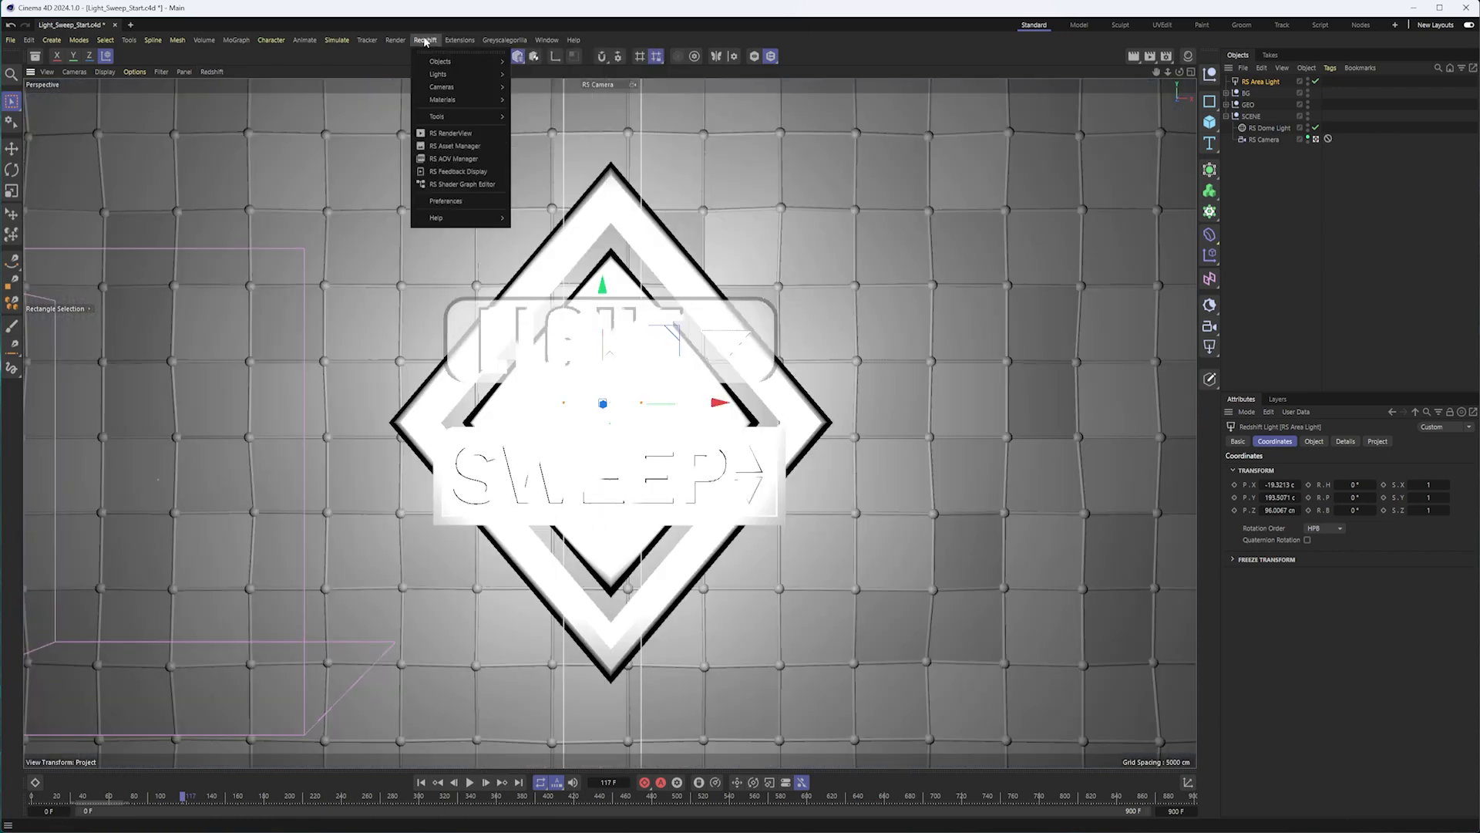
click(450, 133)
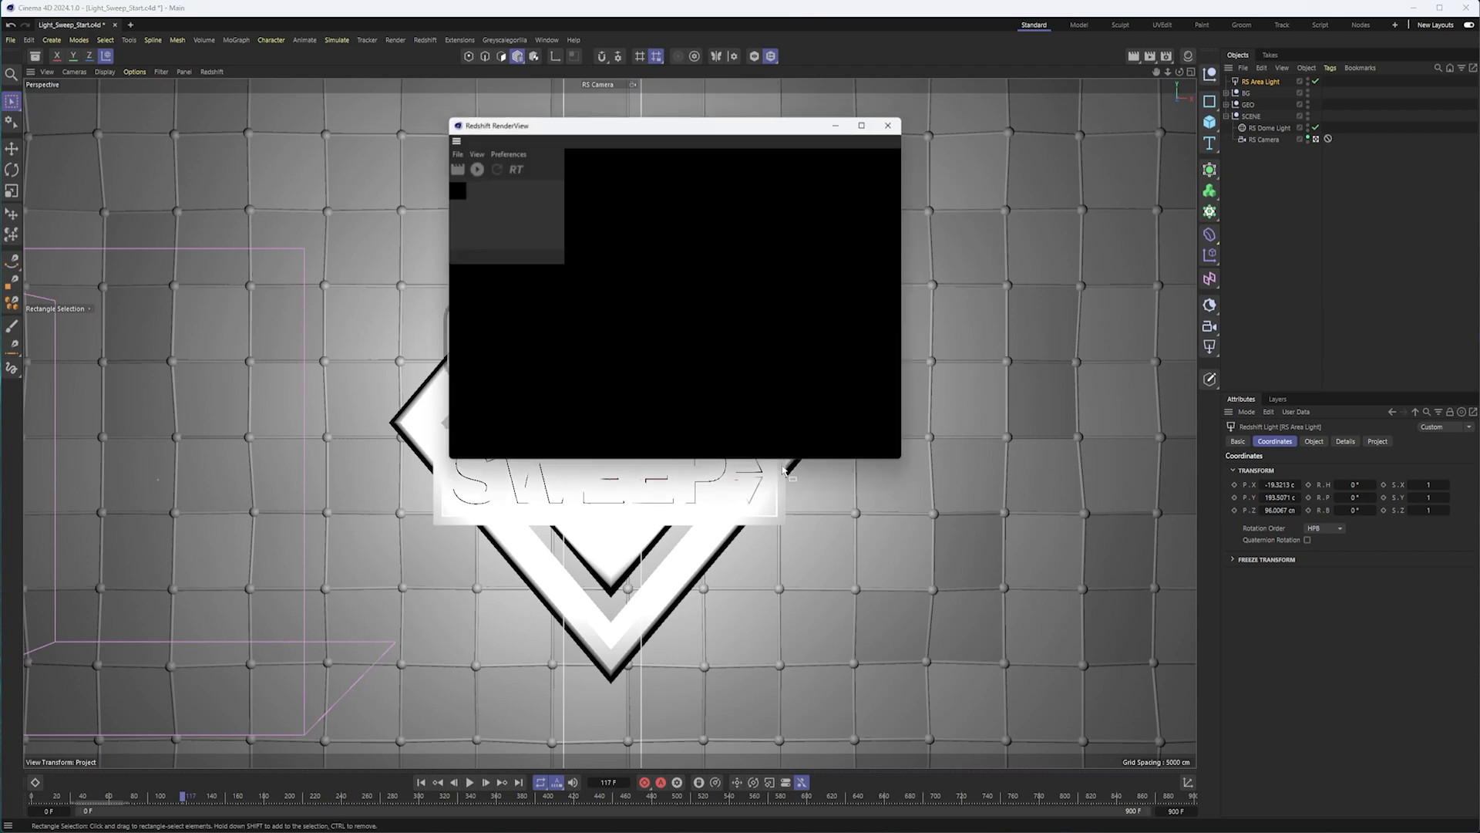
drag(897, 460, 1073, 542)
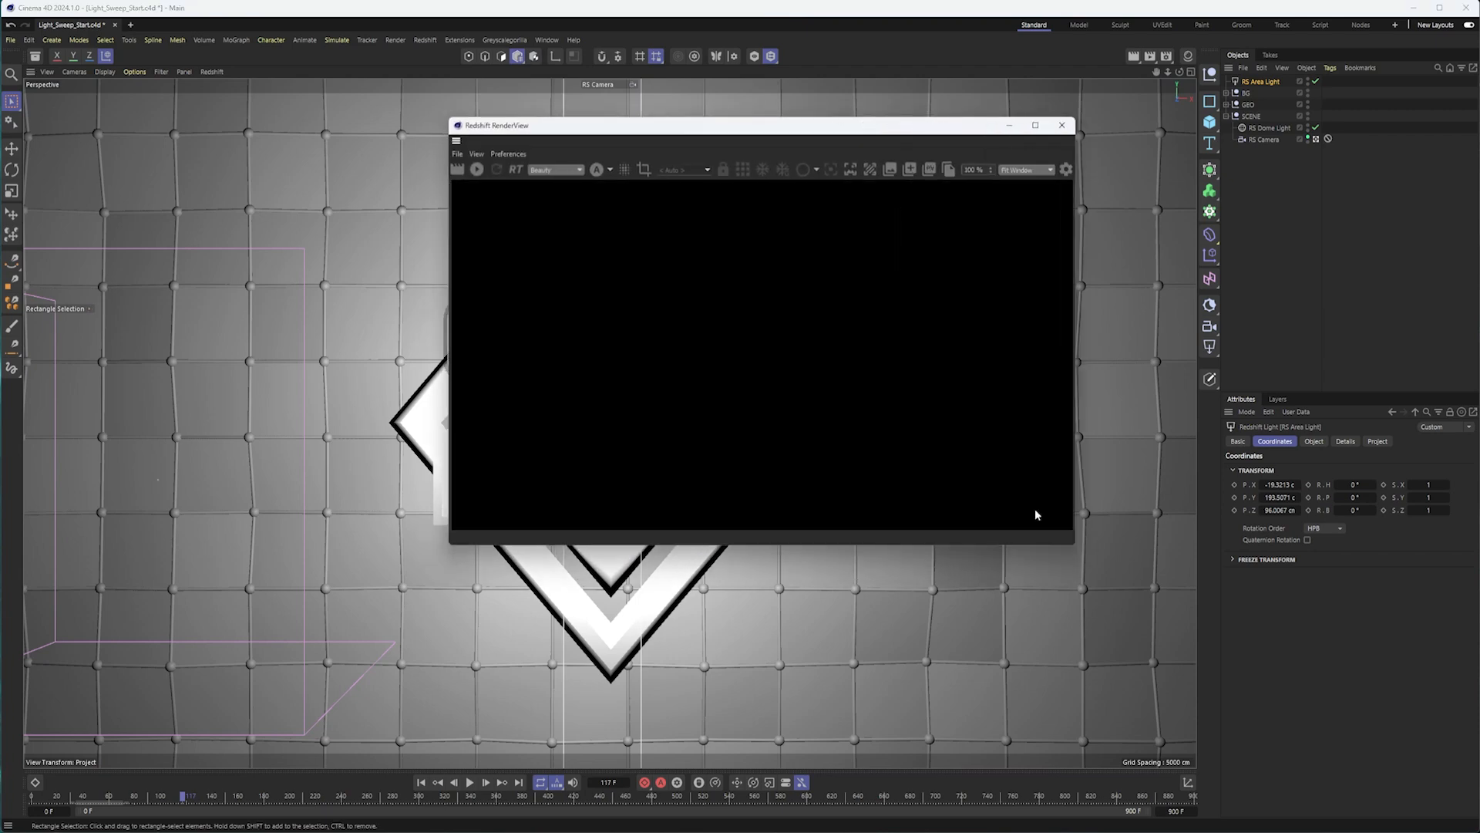
click(477, 169)
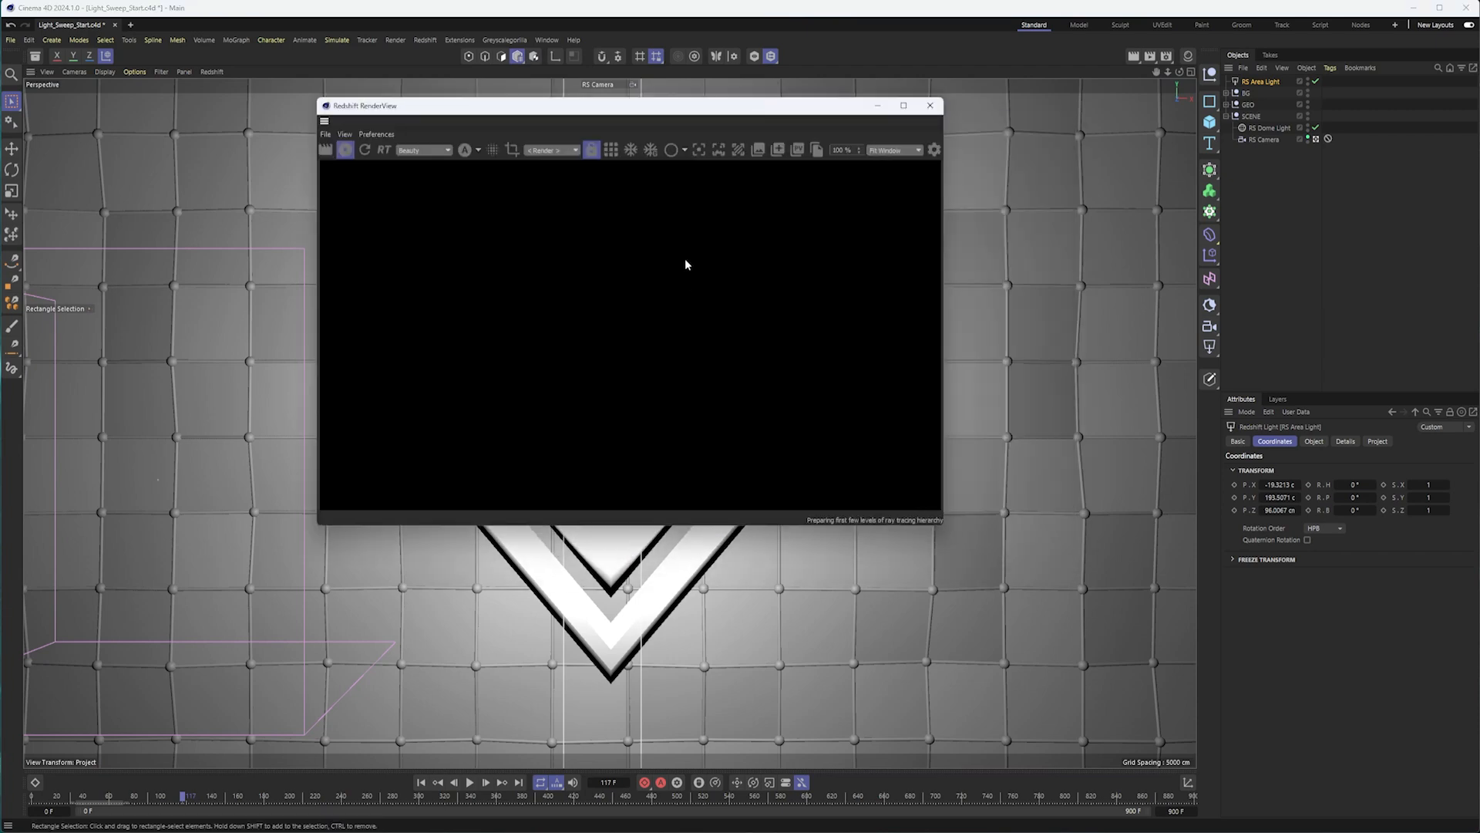
click(464, 150)
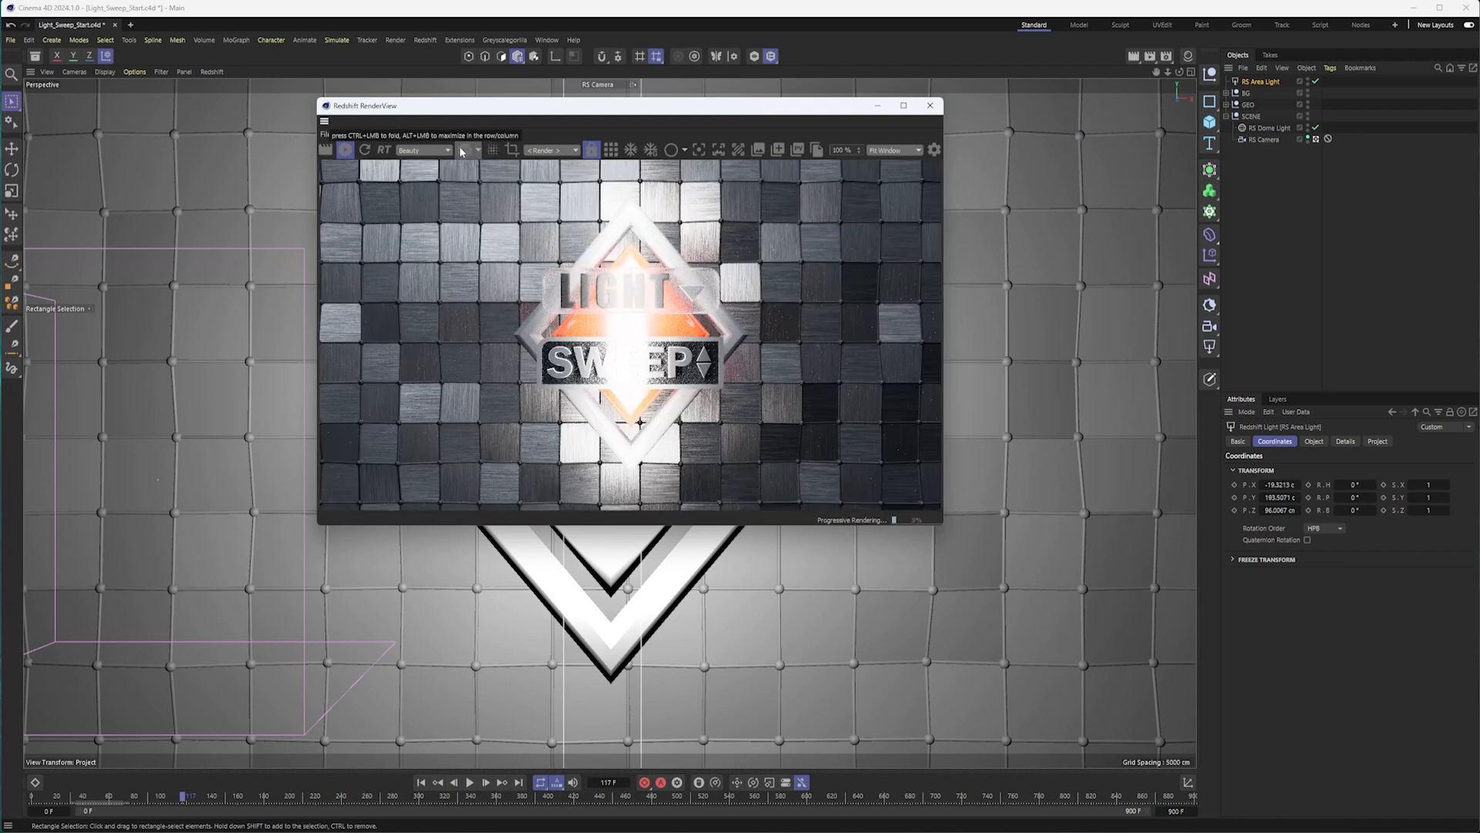
Enable bucket rendering and a render region in the RenderView, and fit the region around the diamond badge.
click(612, 152)
click(510, 151)
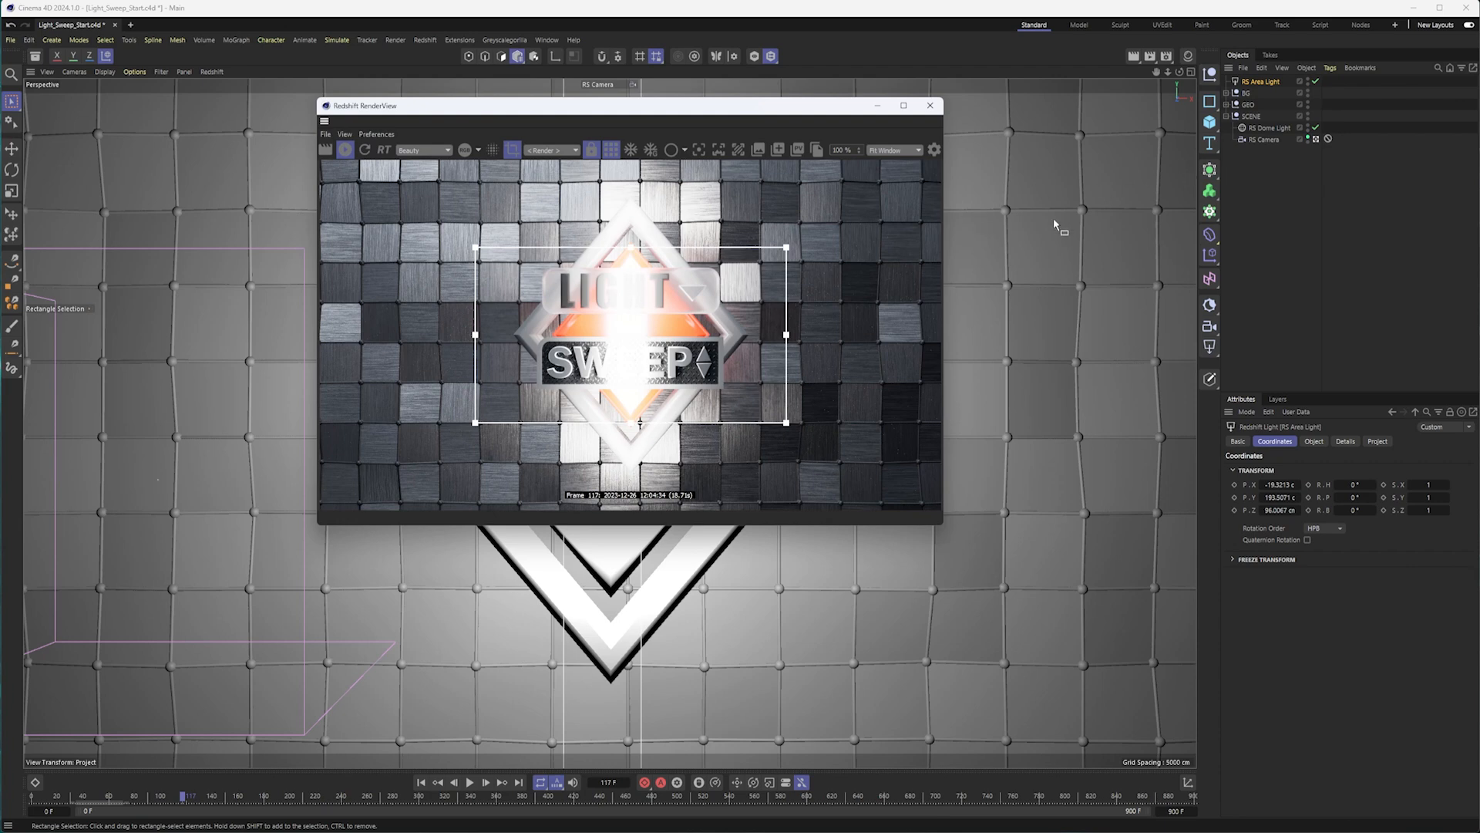
drag(629, 251, 631, 198)
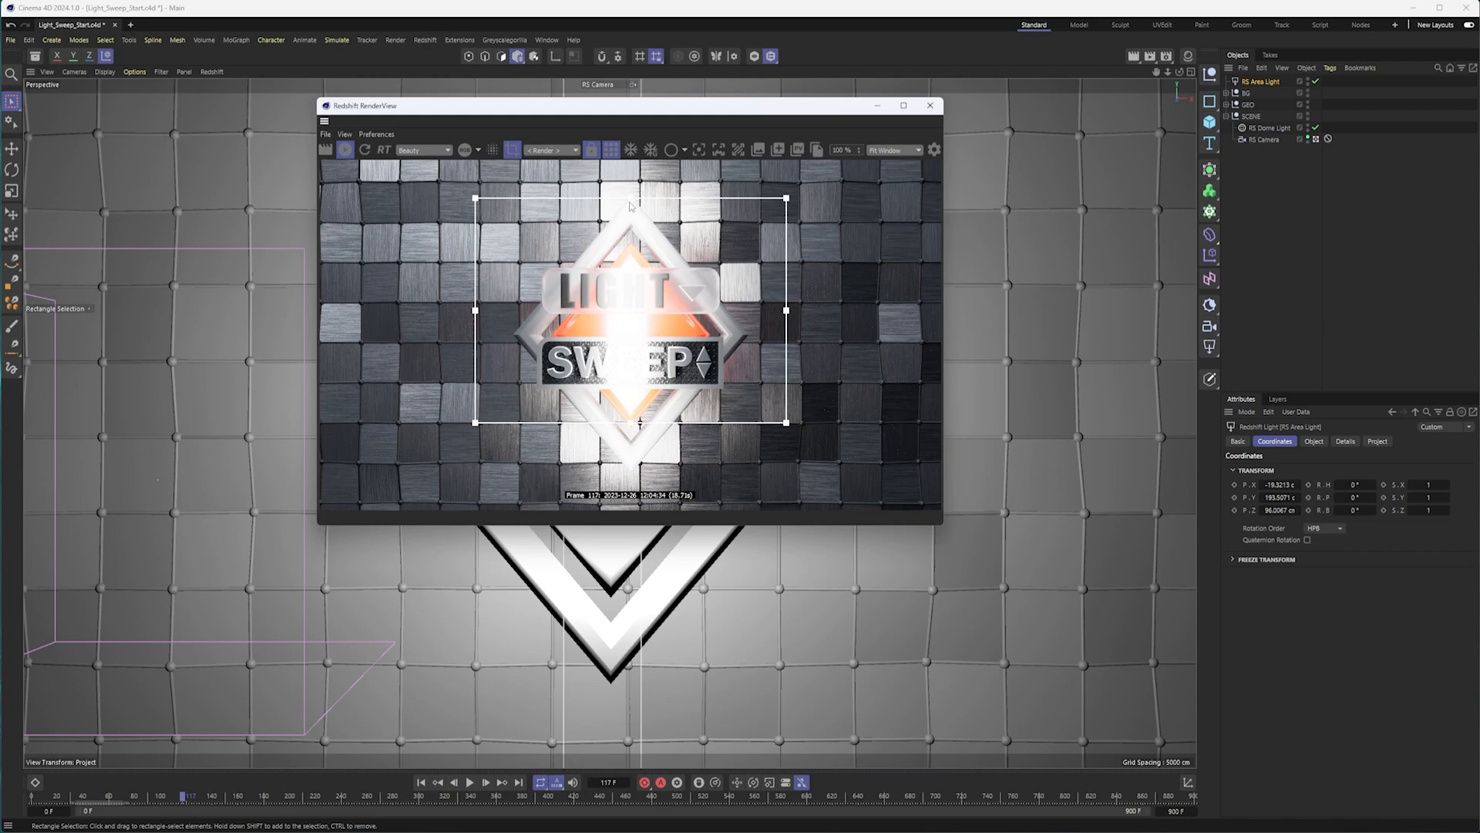
drag(631, 424, 631, 480)
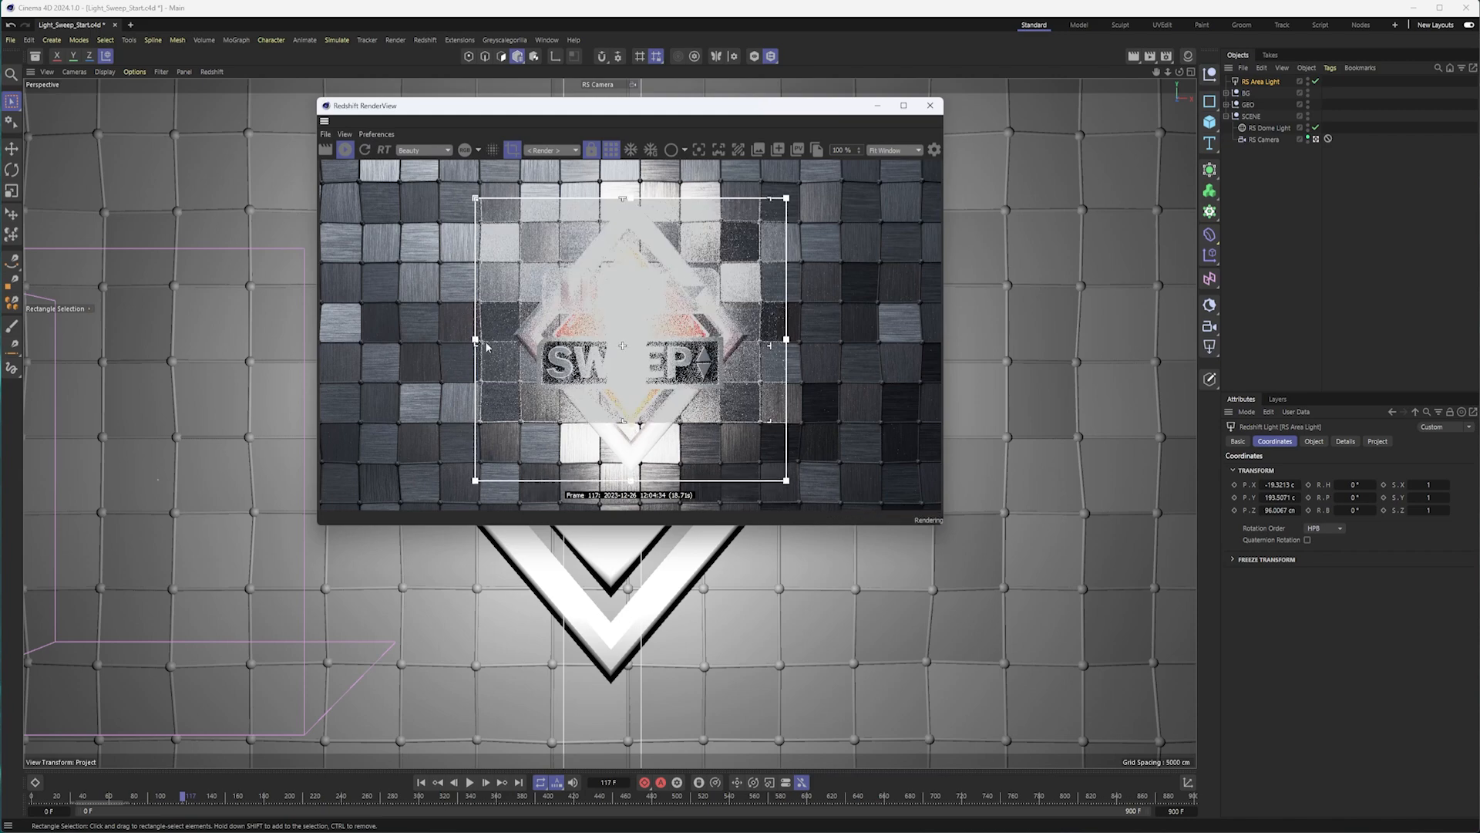
drag(475, 340, 517, 339)
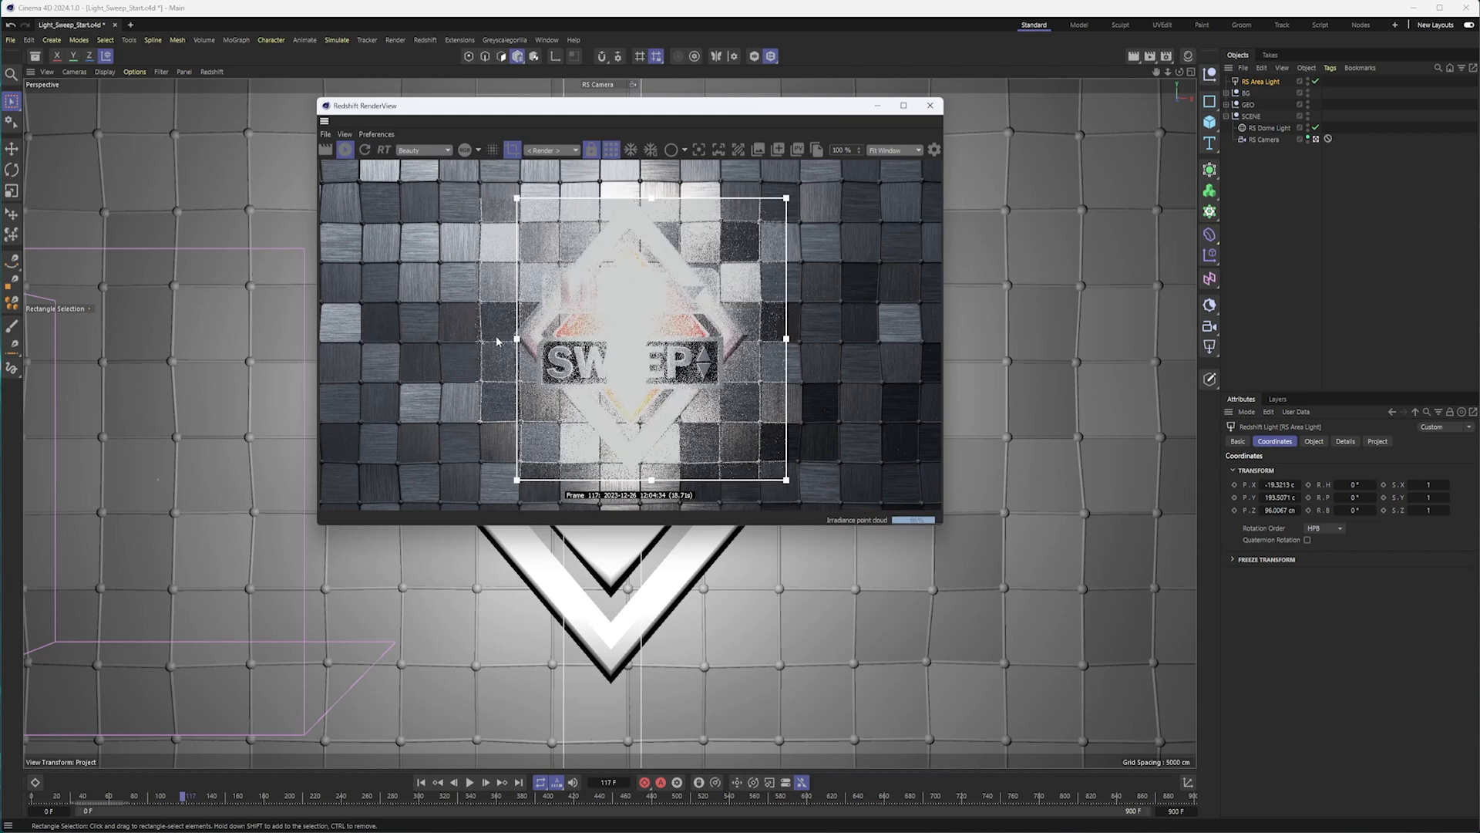
drag(786, 340, 757, 340)
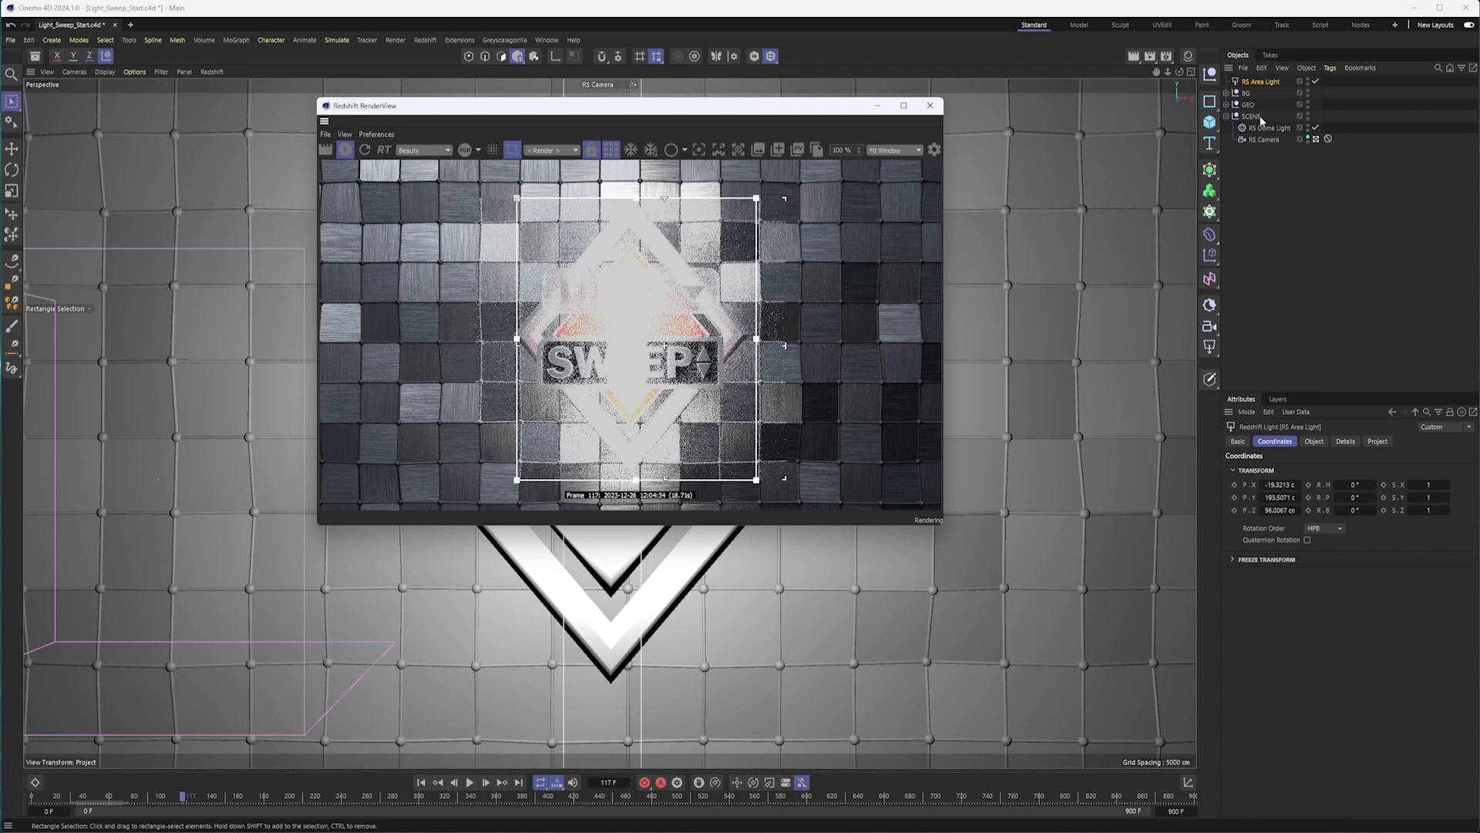
Set the area light's intensity to 50.
click(1314, 441)
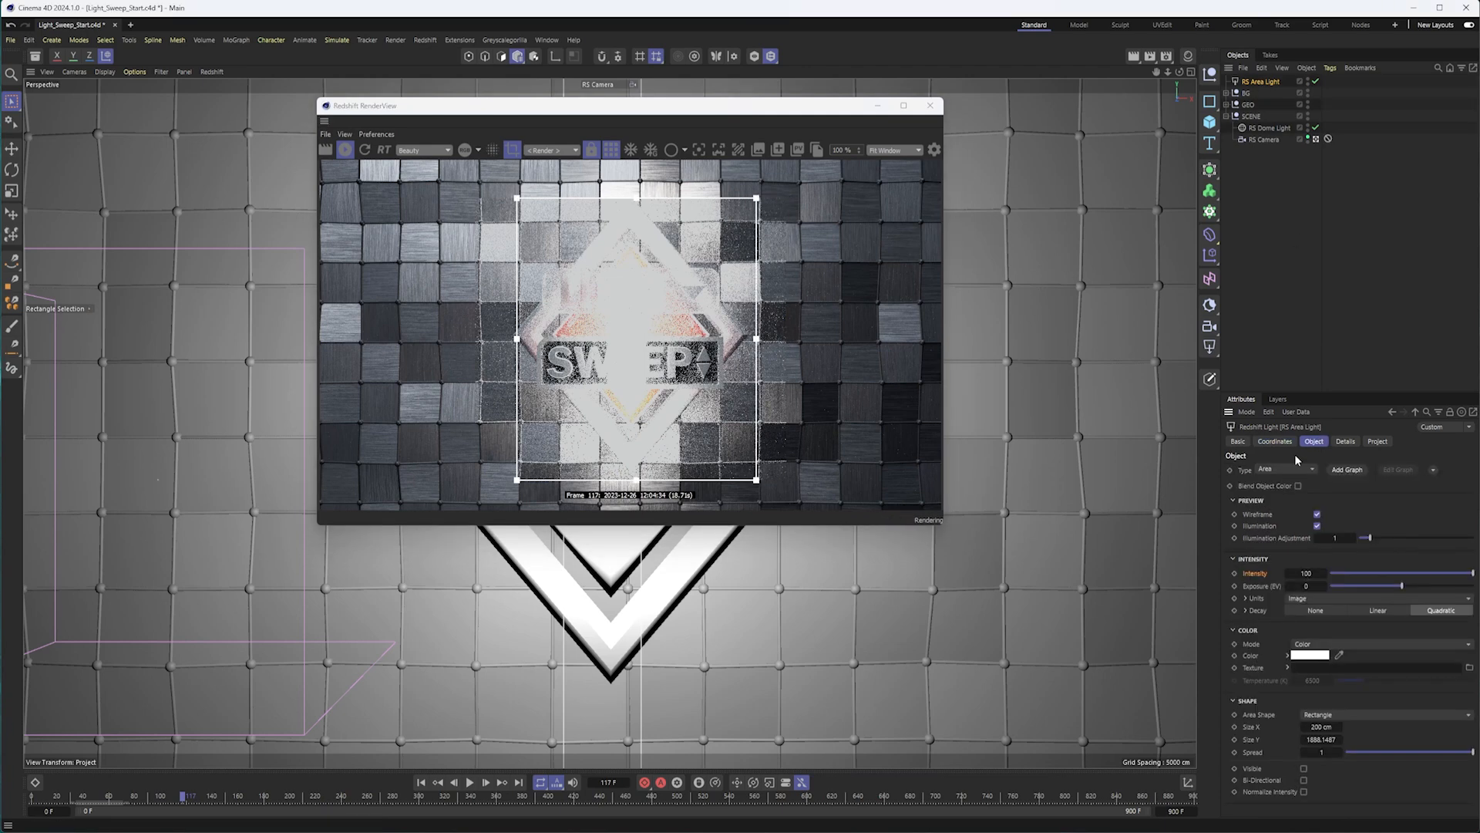
click(1306, 573)
text(50)
key(Return)
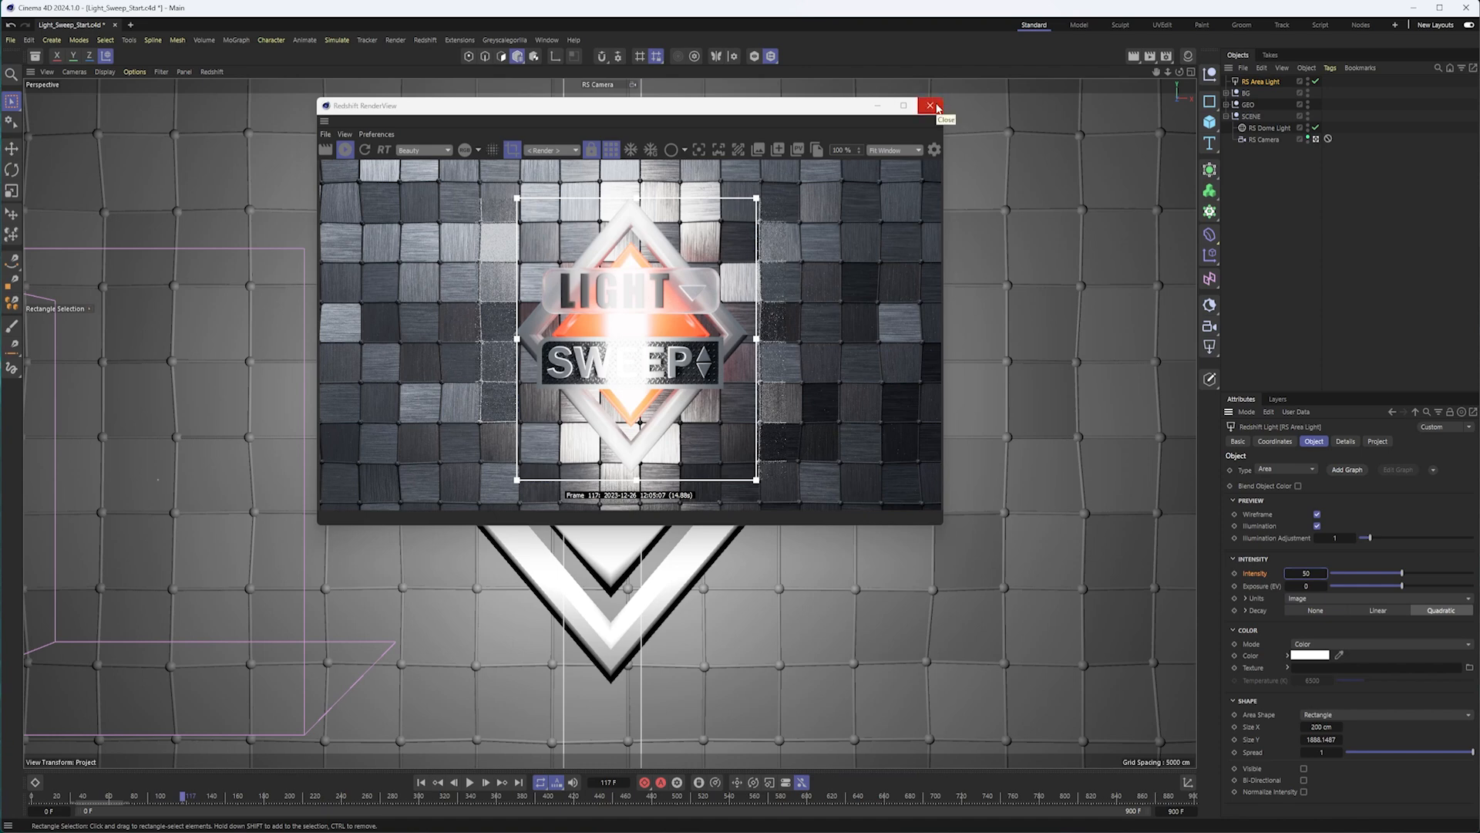
Narrow the area light to about 89 cm wide and reposition the RenderView window clear of the light's settings.
drag(702, 107, 1113, 124)
drag(641, 403, 620, 408)
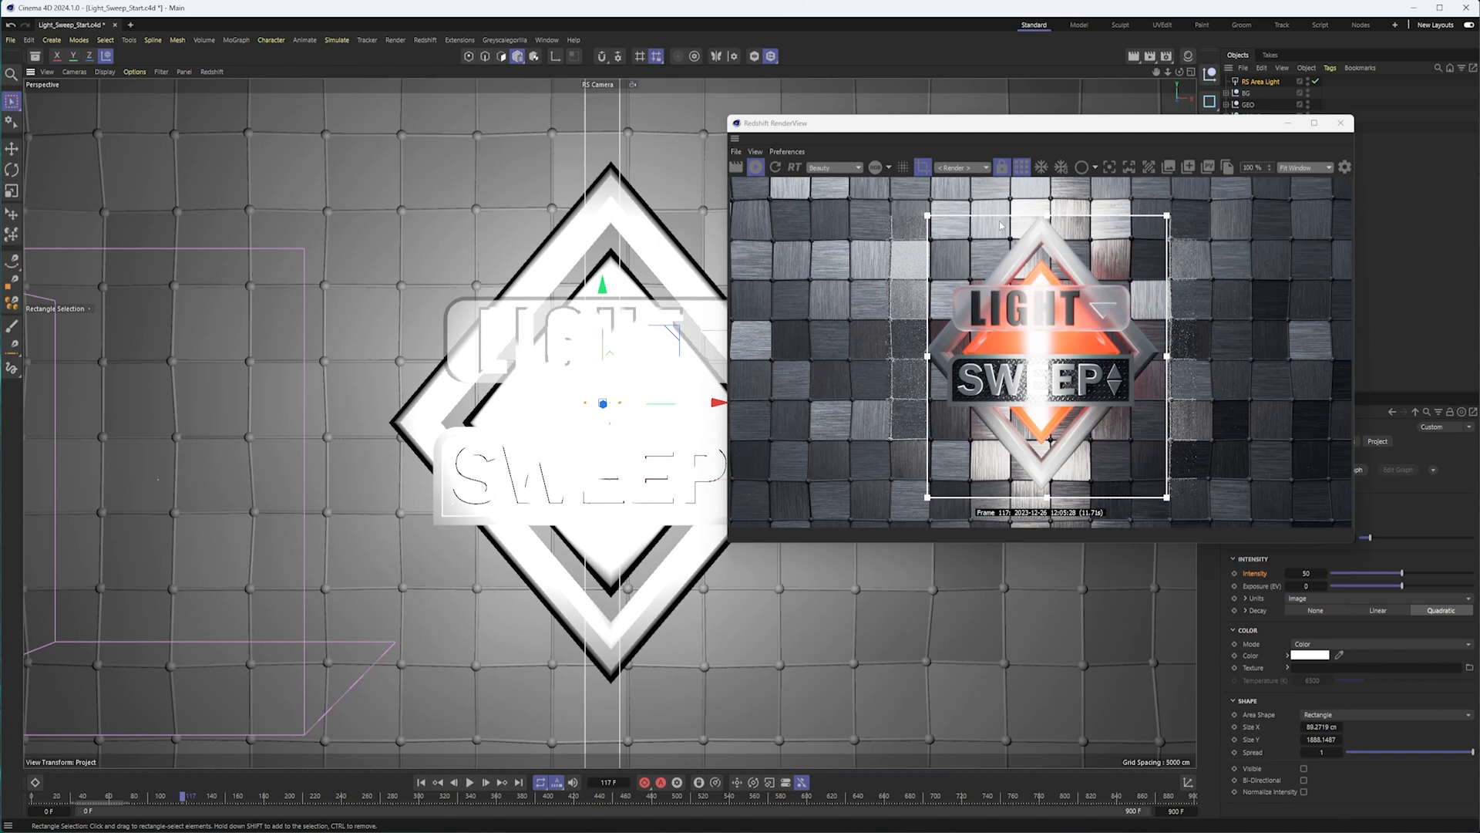
mouse_move(988, 125)
mouse_down()
mouse_move(1011, 115)
mouse_move(993, 109)
mouse_up()
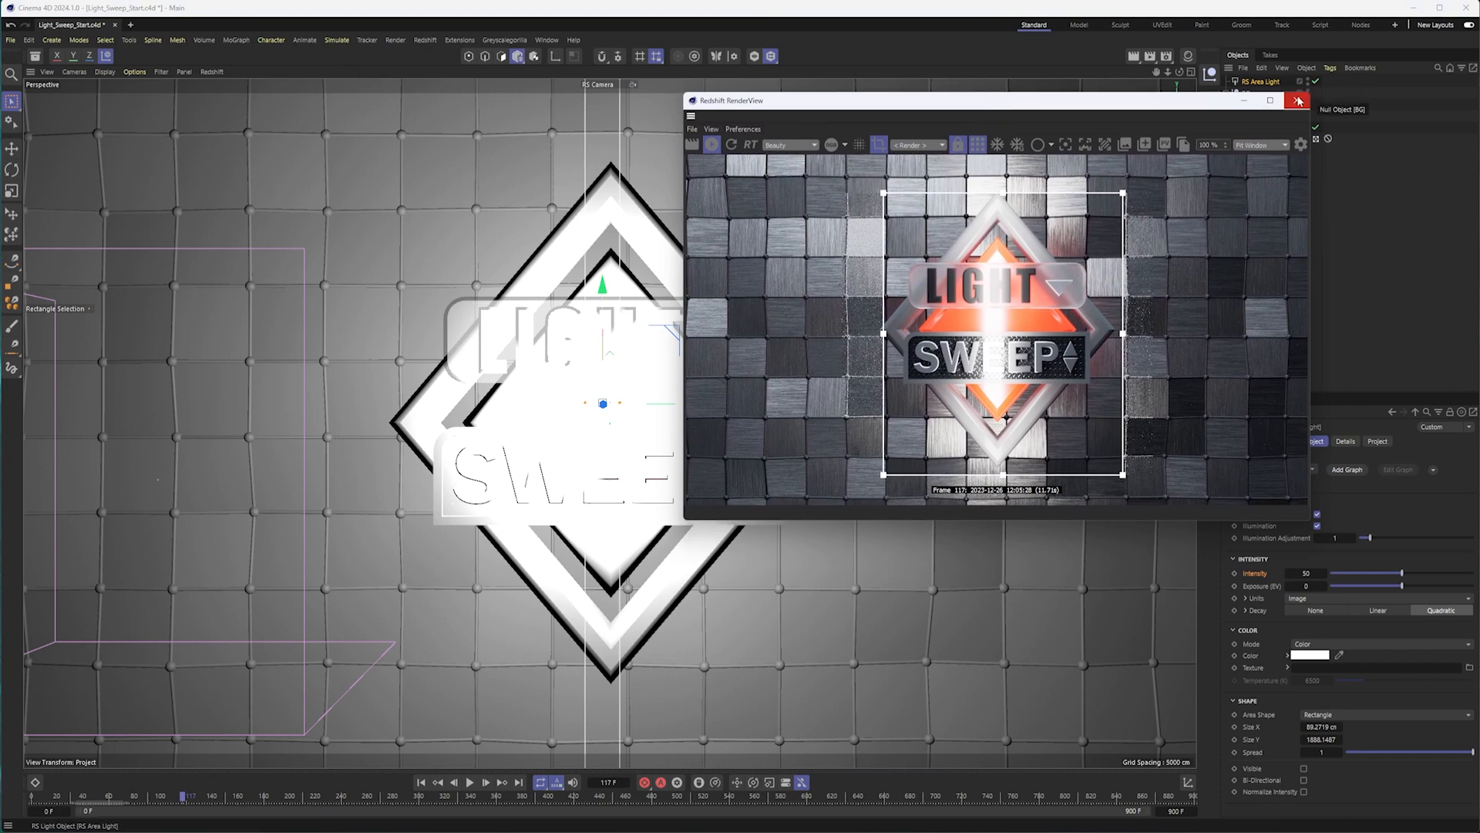
drag(1035, 105, 836, 83)
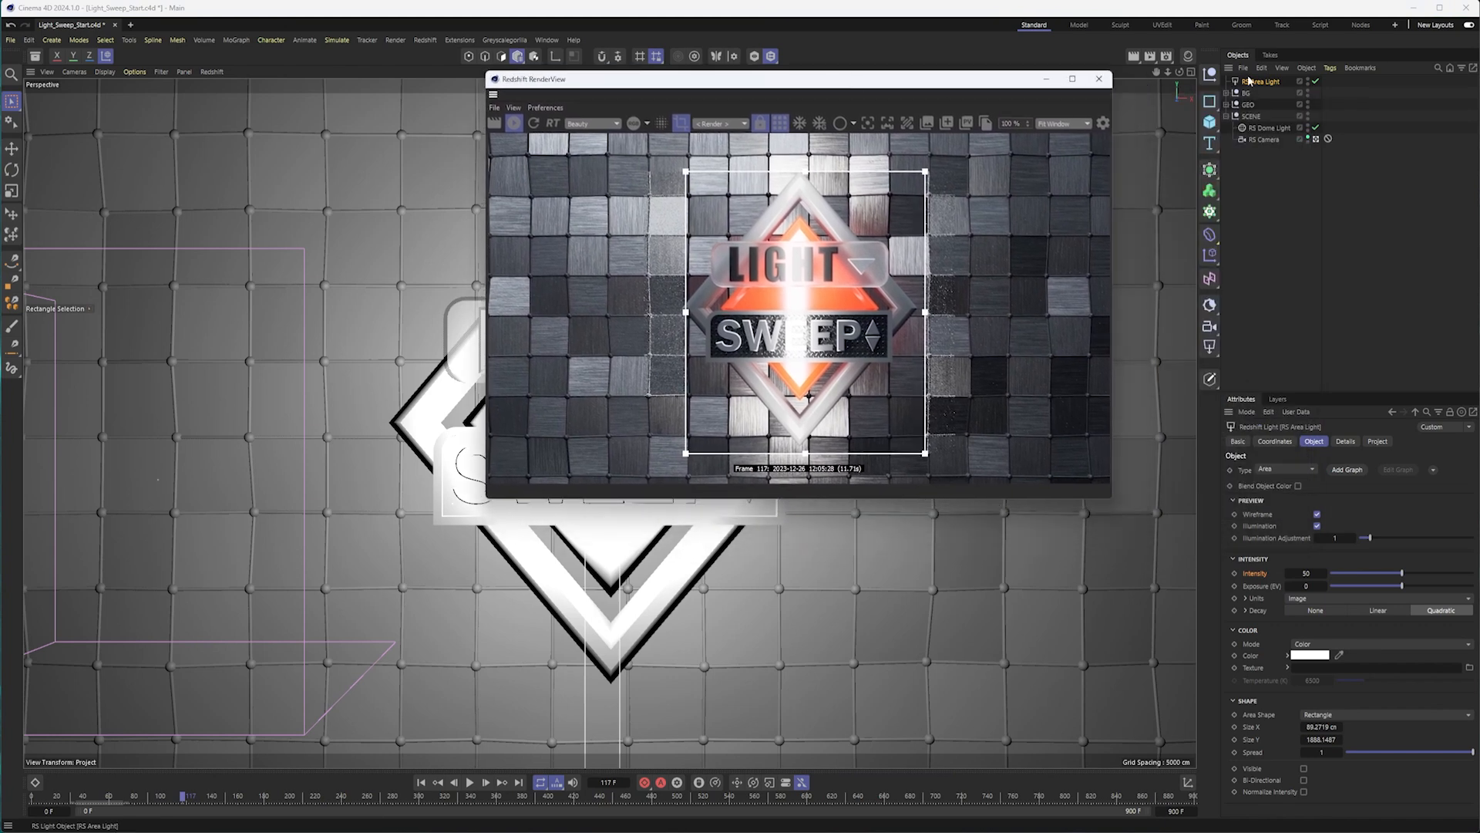
Exclude the BG null from the area light's illumination, keeping the light's project mode on Exclude.
click(1377, 441)
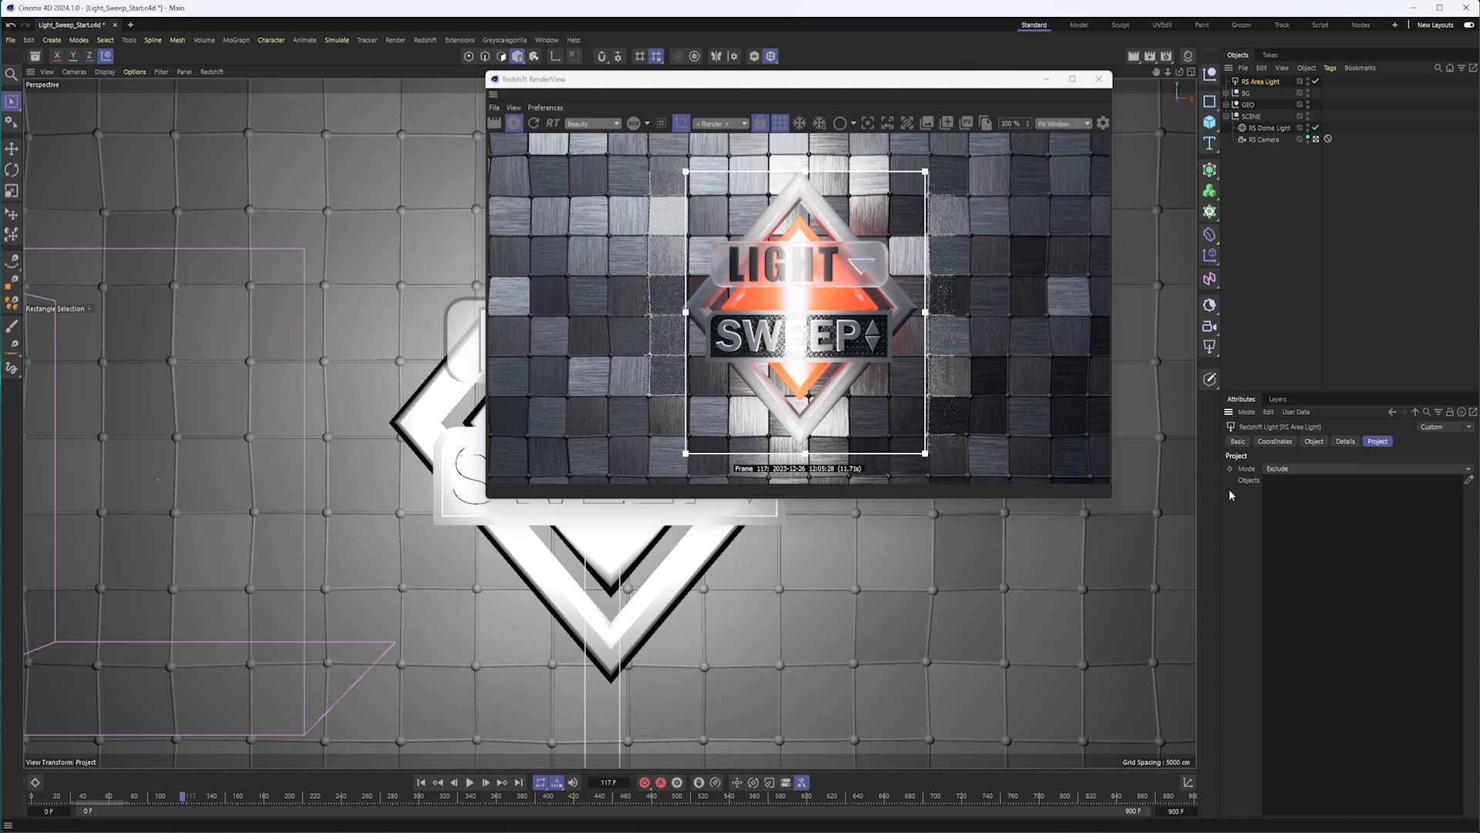
click(1296, 469)
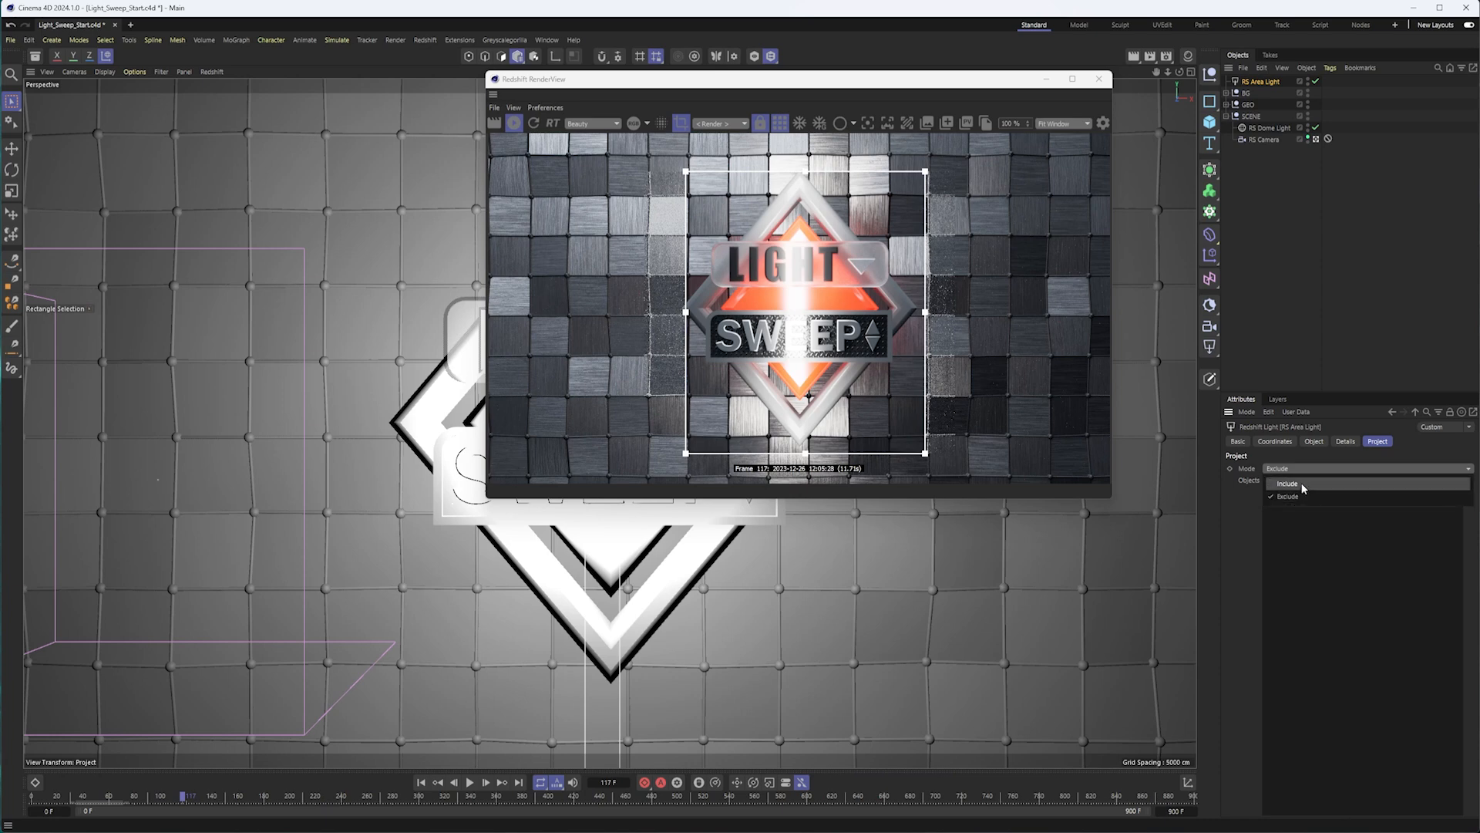
click(1302, 484)
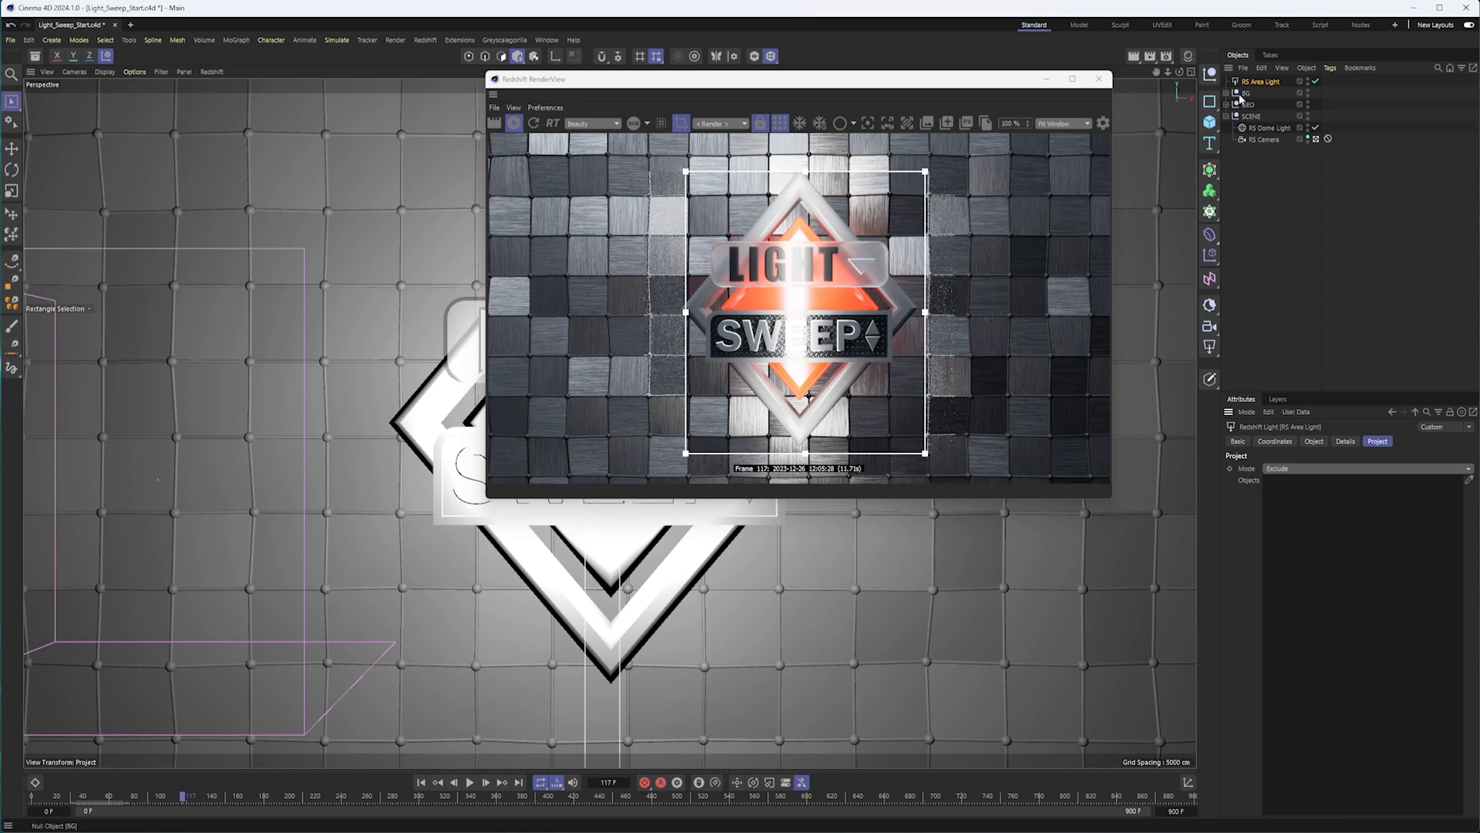
click(1241, 96)
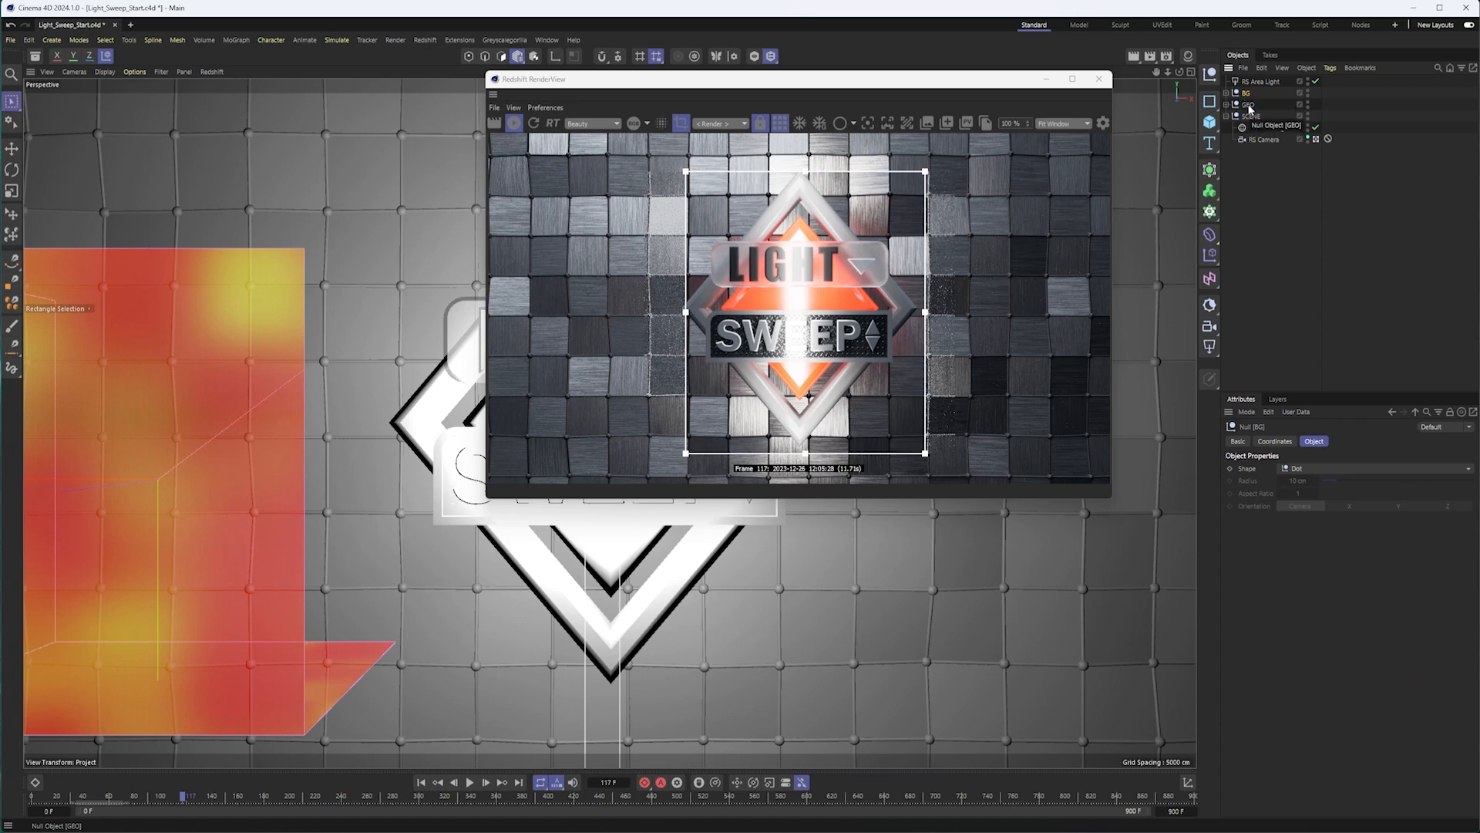
click(1262, 81)
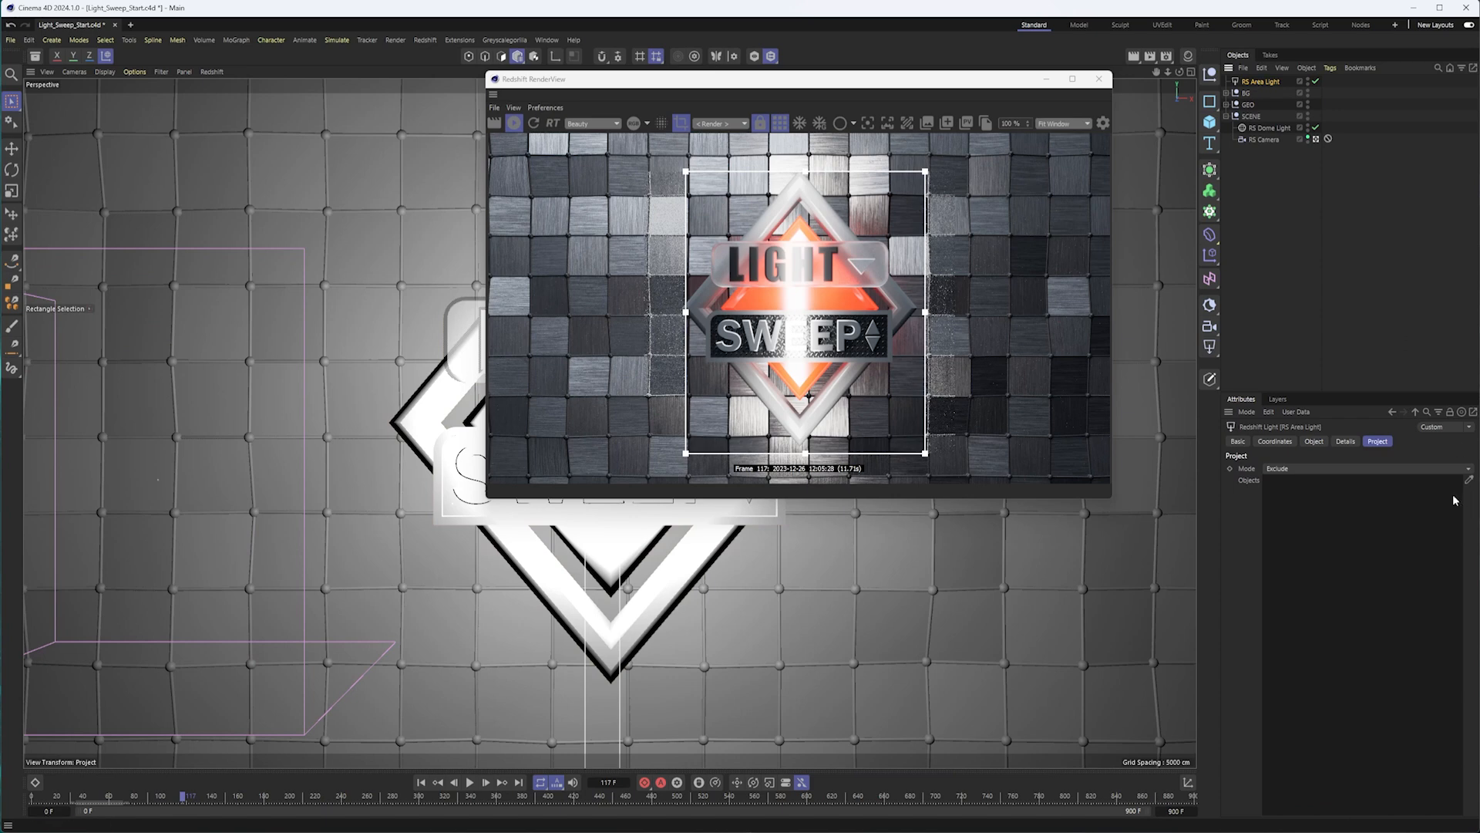
drag(1246, 93, 1302, 561)
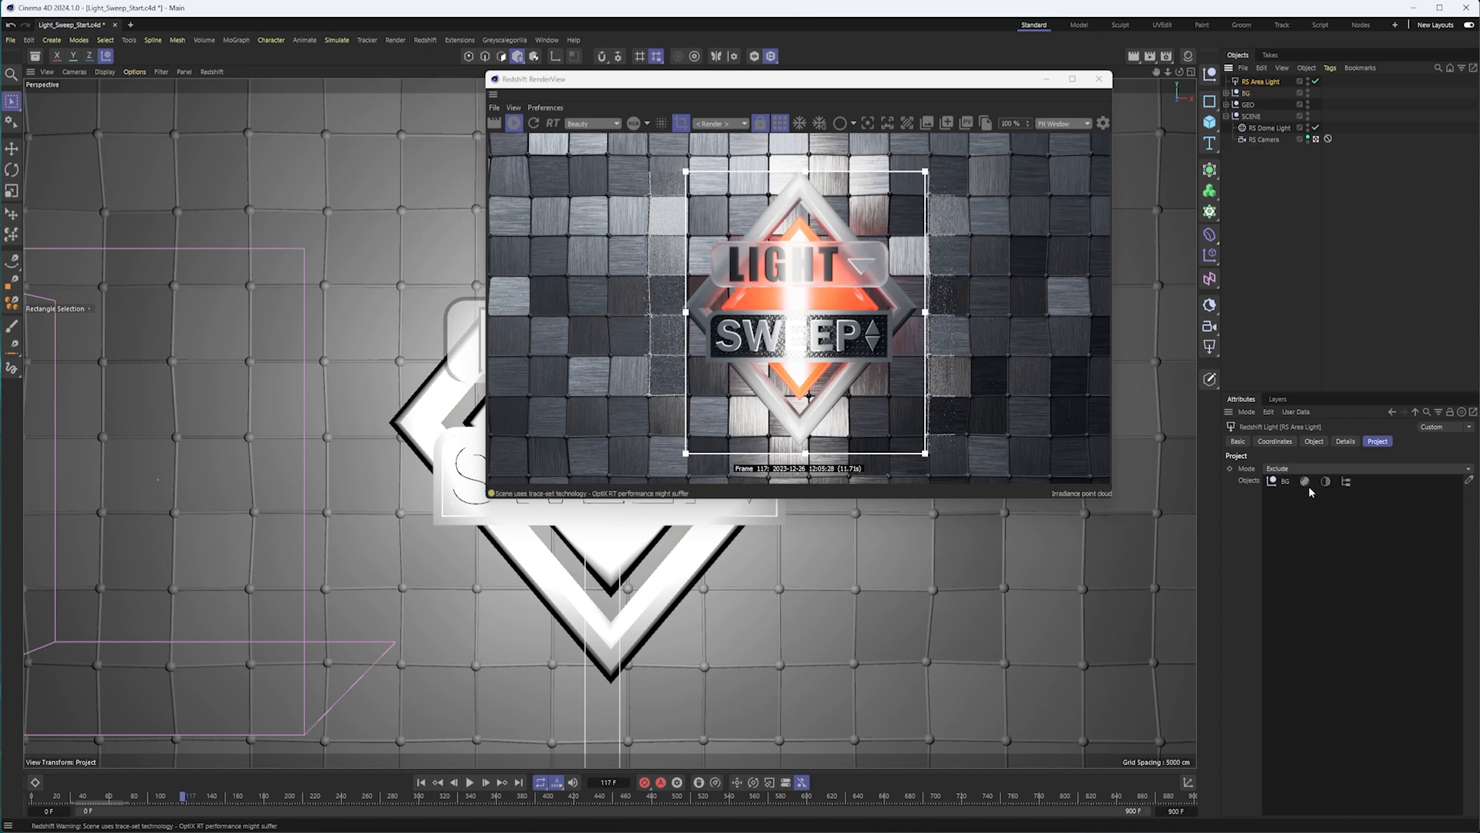
click(1294, 469)
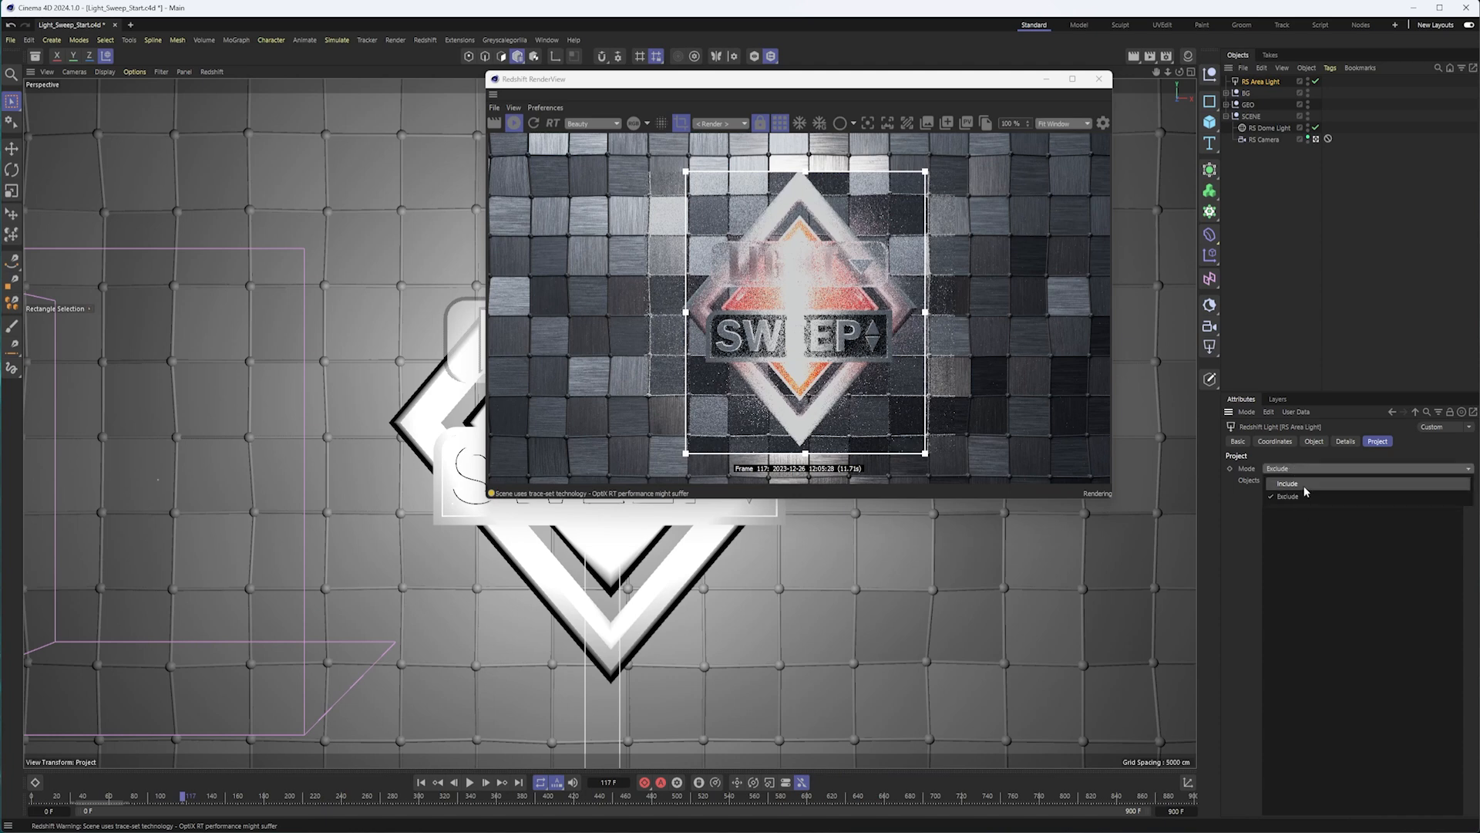
click(1243, 97)
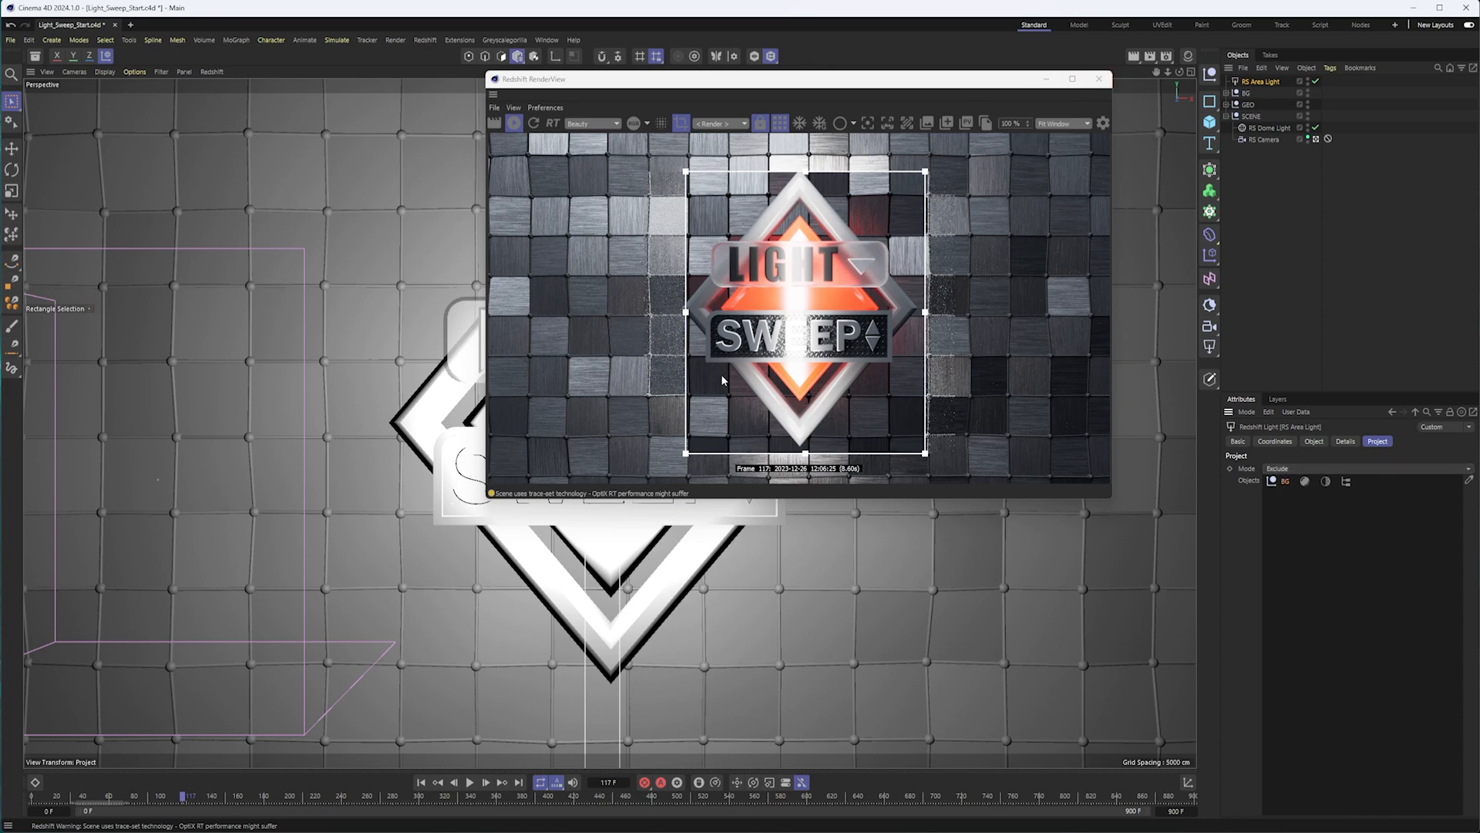
Remove the BG null from the light's exclusion list to compare the render, and add it back.
click(1286, 480)
key(Delete)
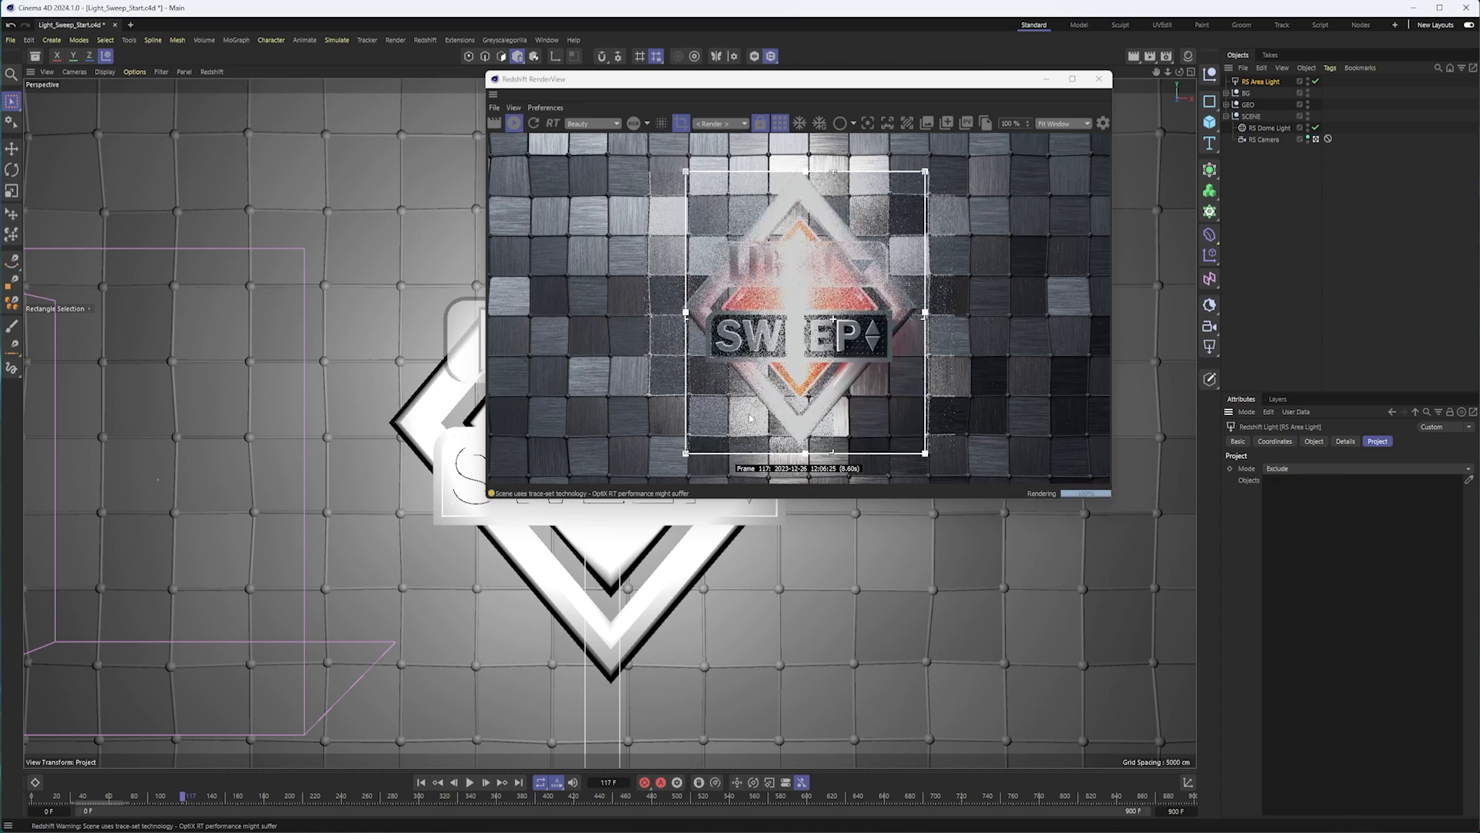
drag(1278, 77, 1304, 506)
click(1303, 481)
key(Delete)
drag(1246, 93, 1336, 555)
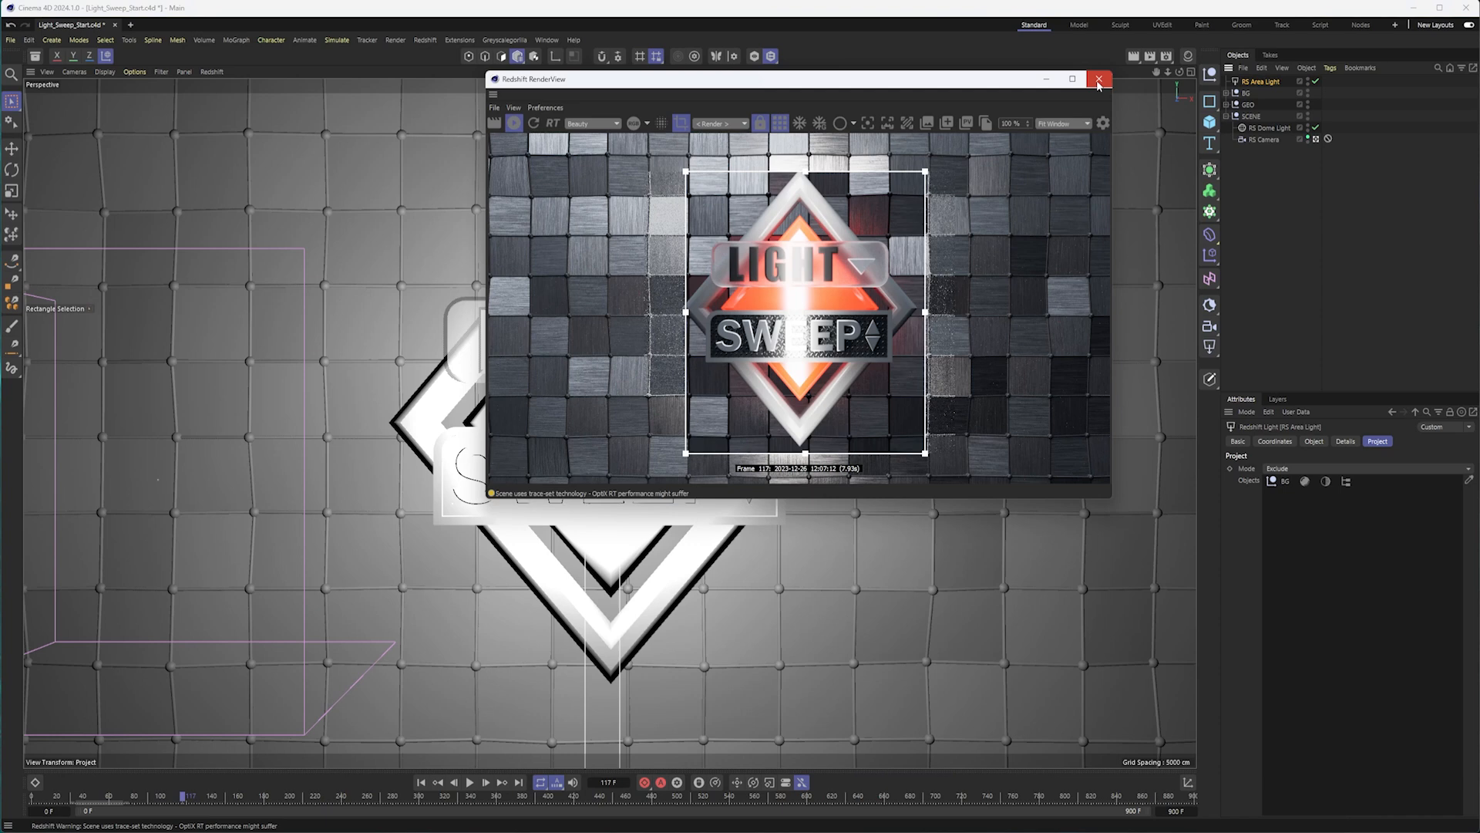
Close the Redshift RenderView and set the project's end frame to 90.
drag(1080, 78, 1012, 79)
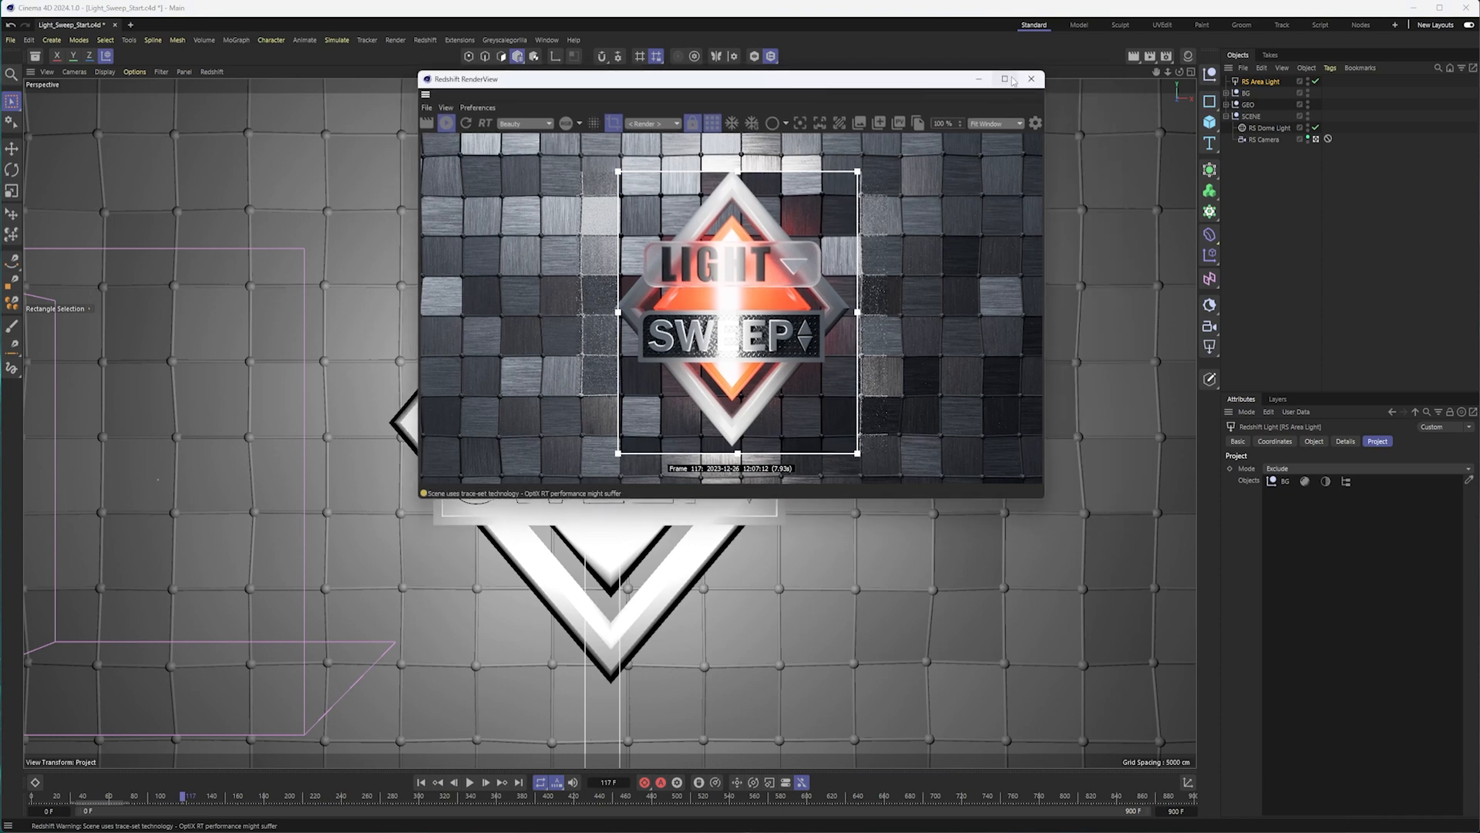
click(1031, 80)
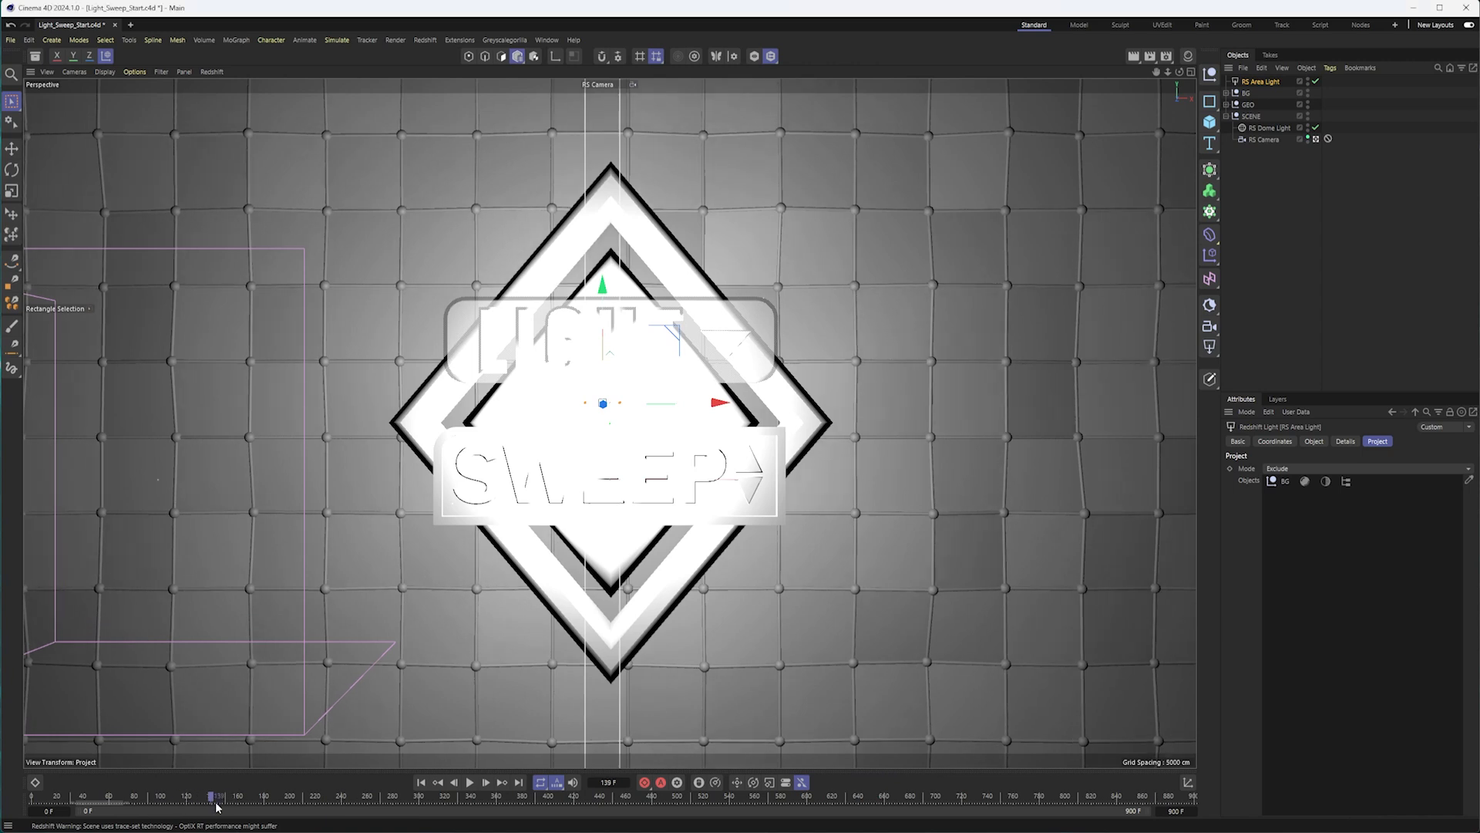
click(162, 796)
click(1172, 811)
text(90)
key(Return)
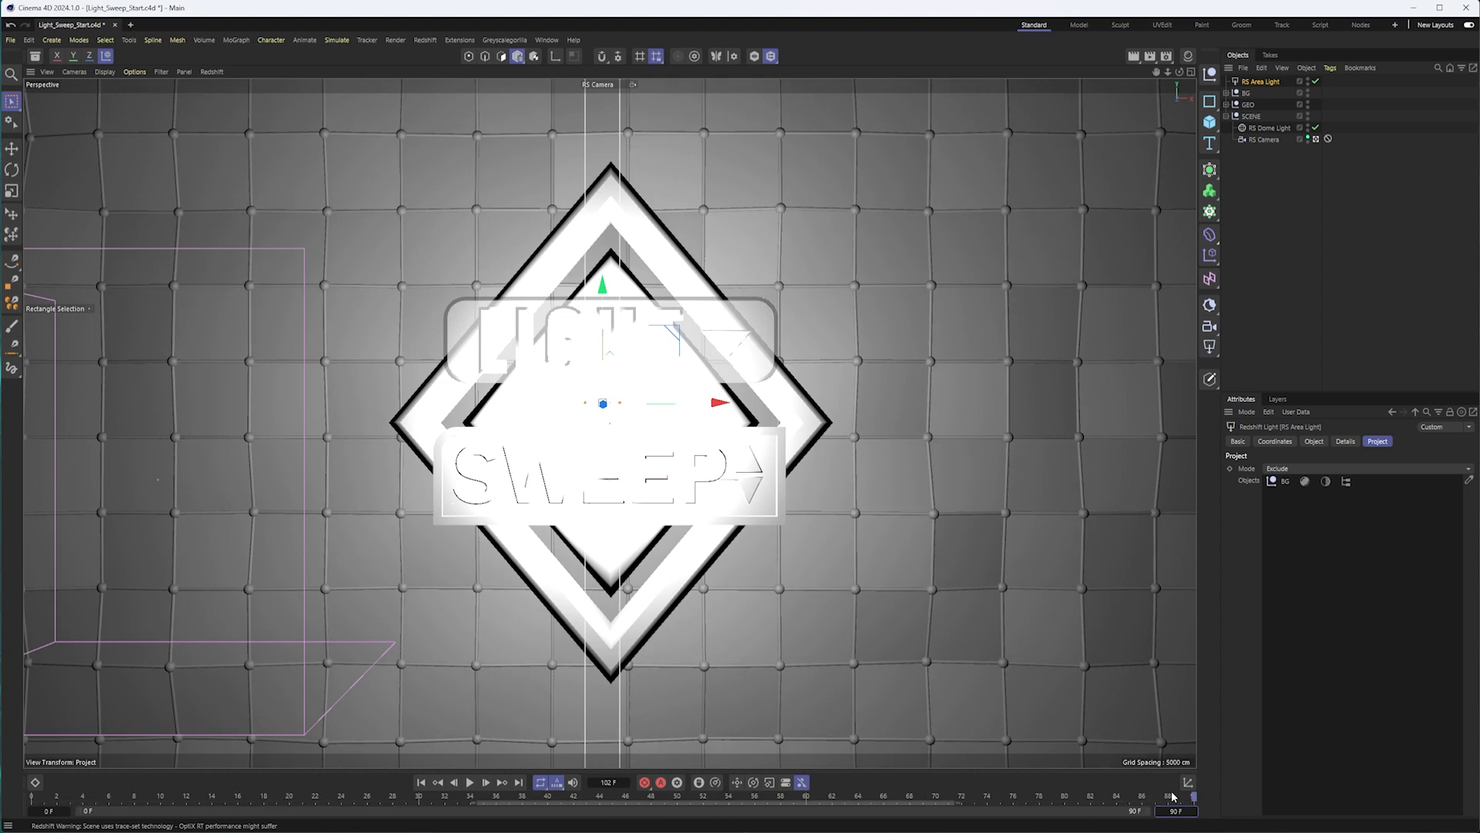
At frame 40, move the area light left of the badge to about X -1105 cm and set its bank rotation to 25°.
drag(346, 804, 551, 803)
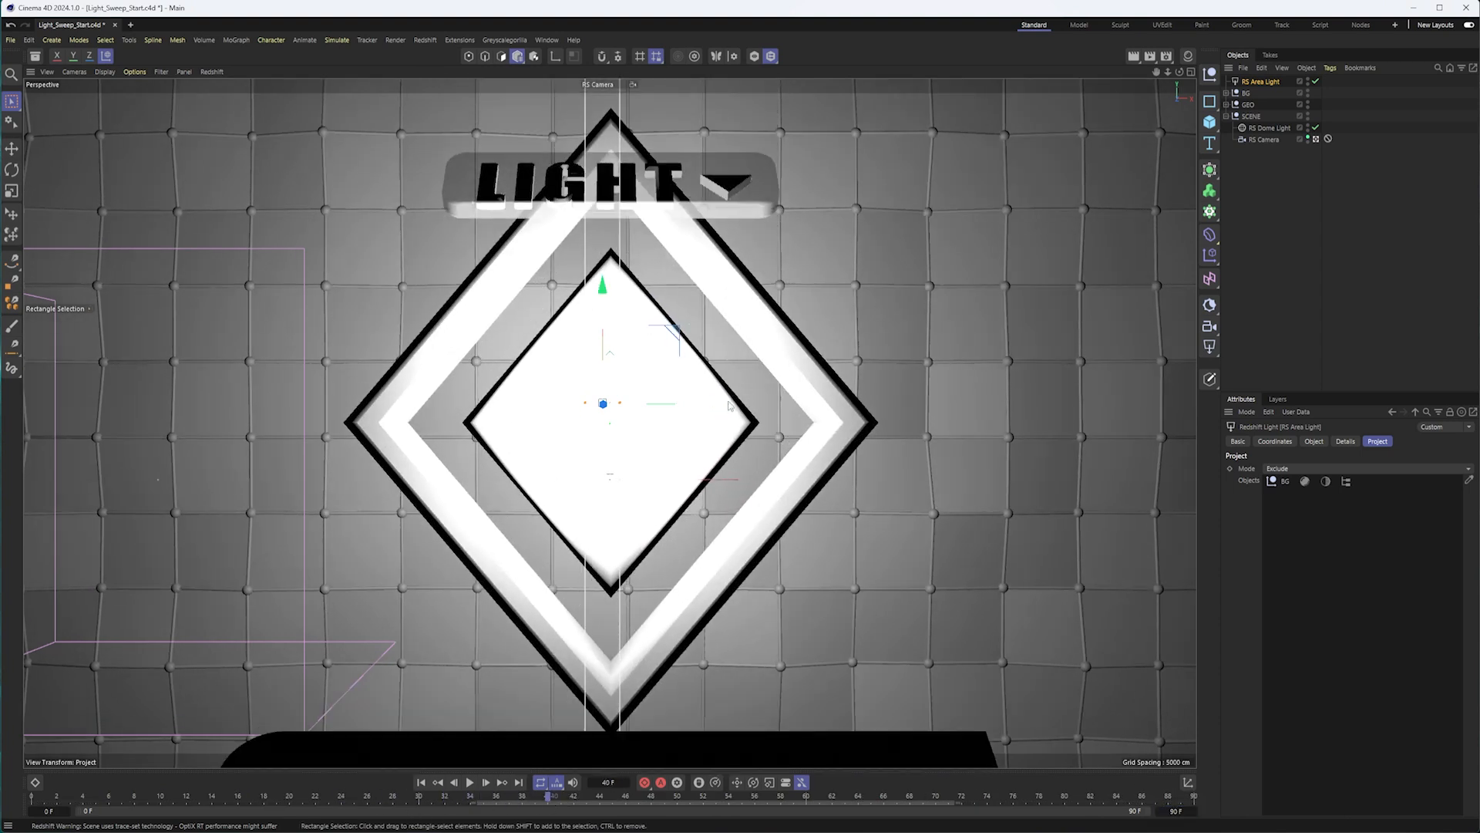
drag(720, 403, 292, 424)
key(r)
drag(228, 350, 257, 377)
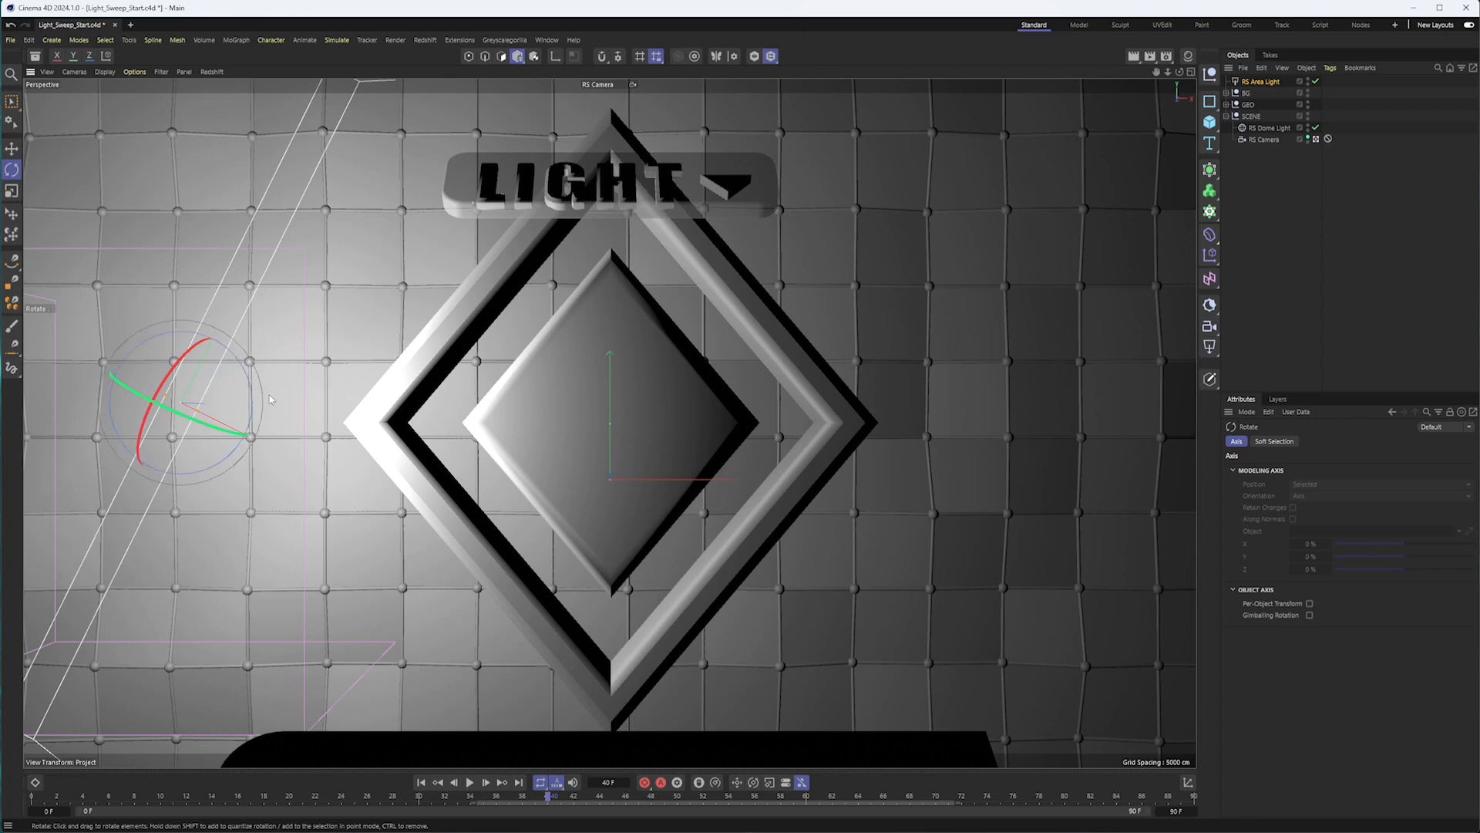
click(1274, 83)
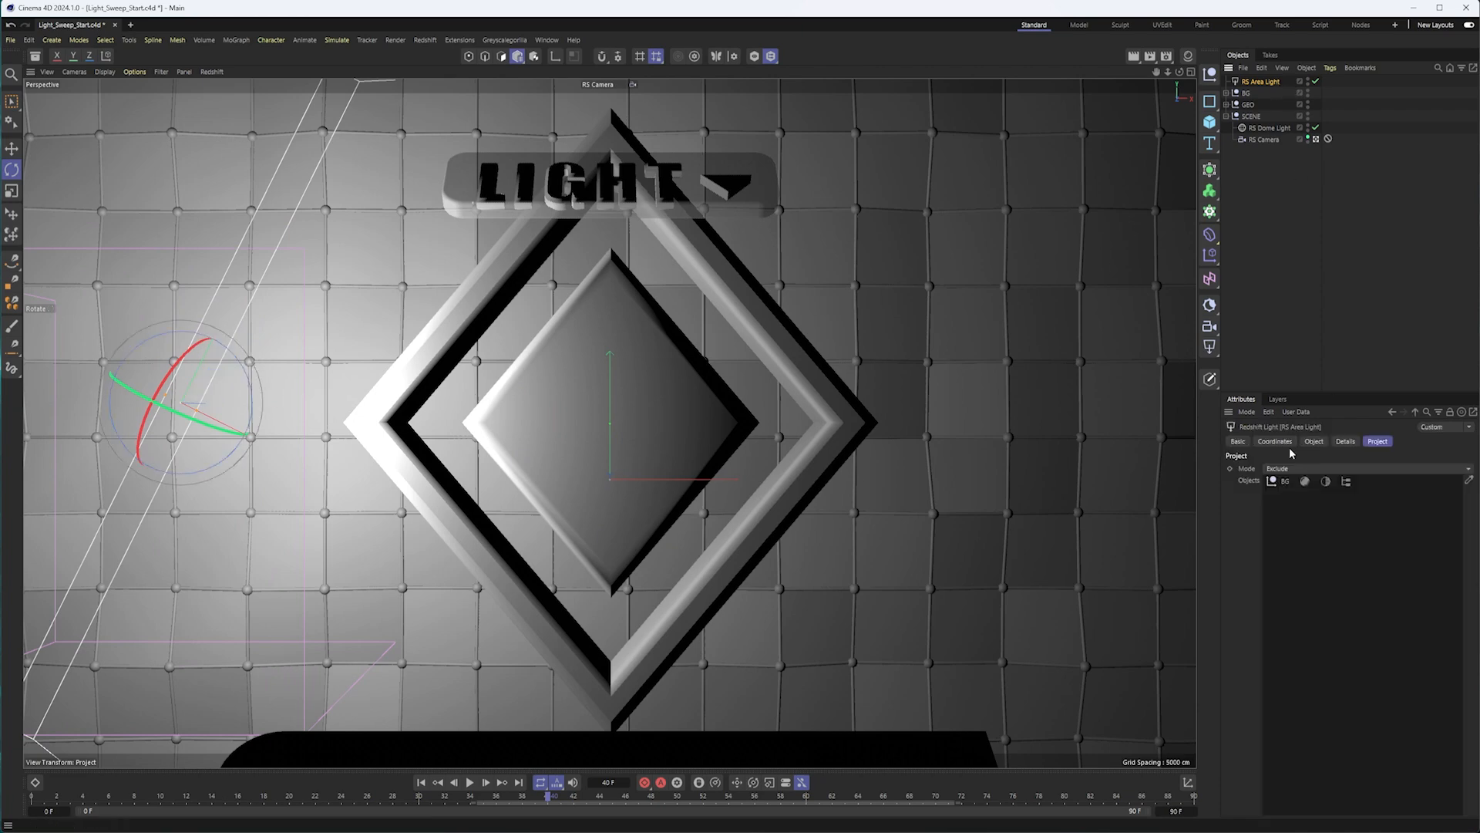
click(1275, 441)
click(1360, 510)
text(25)
key(Return)
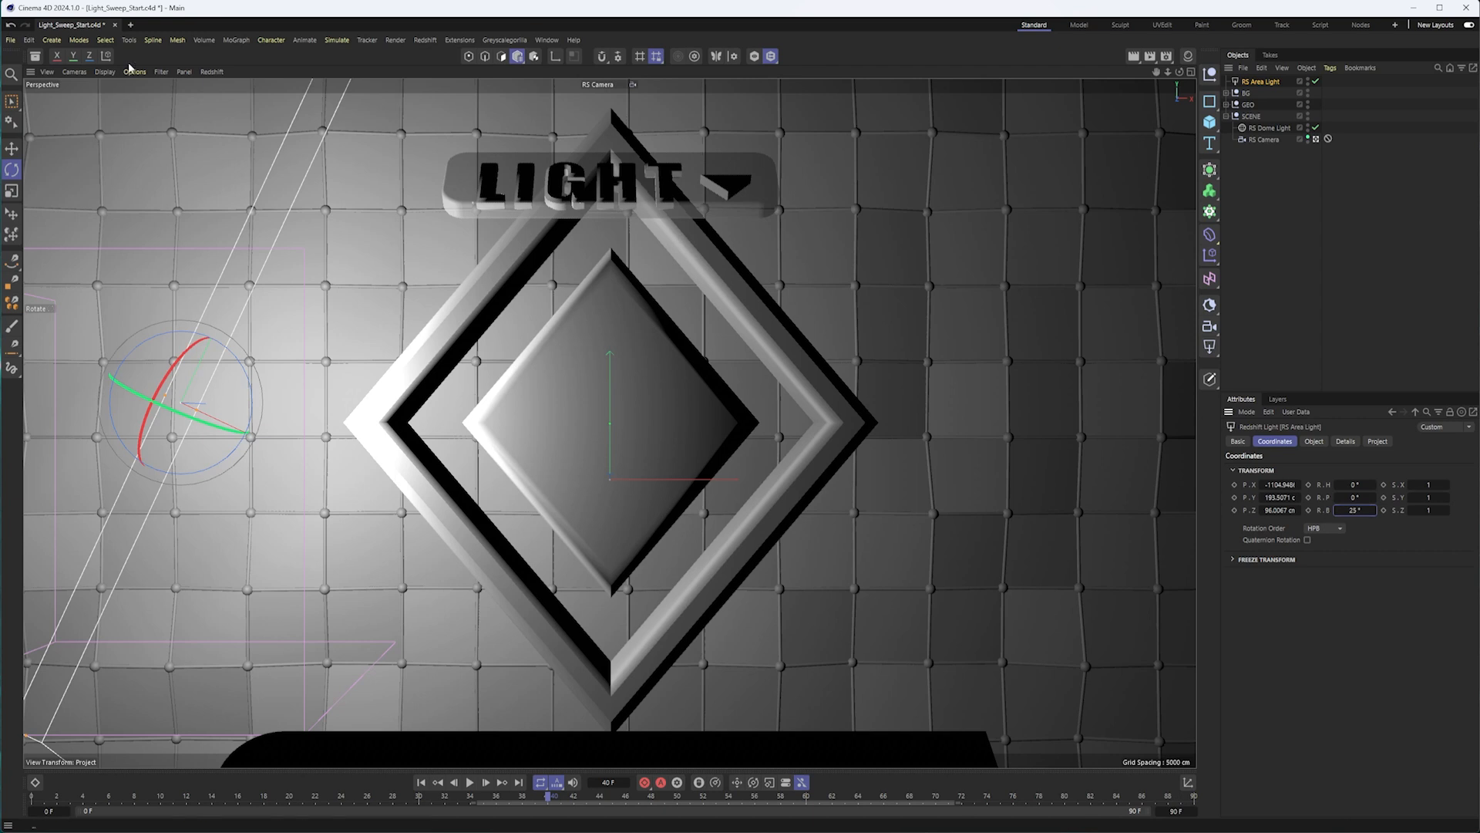
Activate the Move tool and compare the light's object and world axes, ending on the world coordinate system.
key(e)
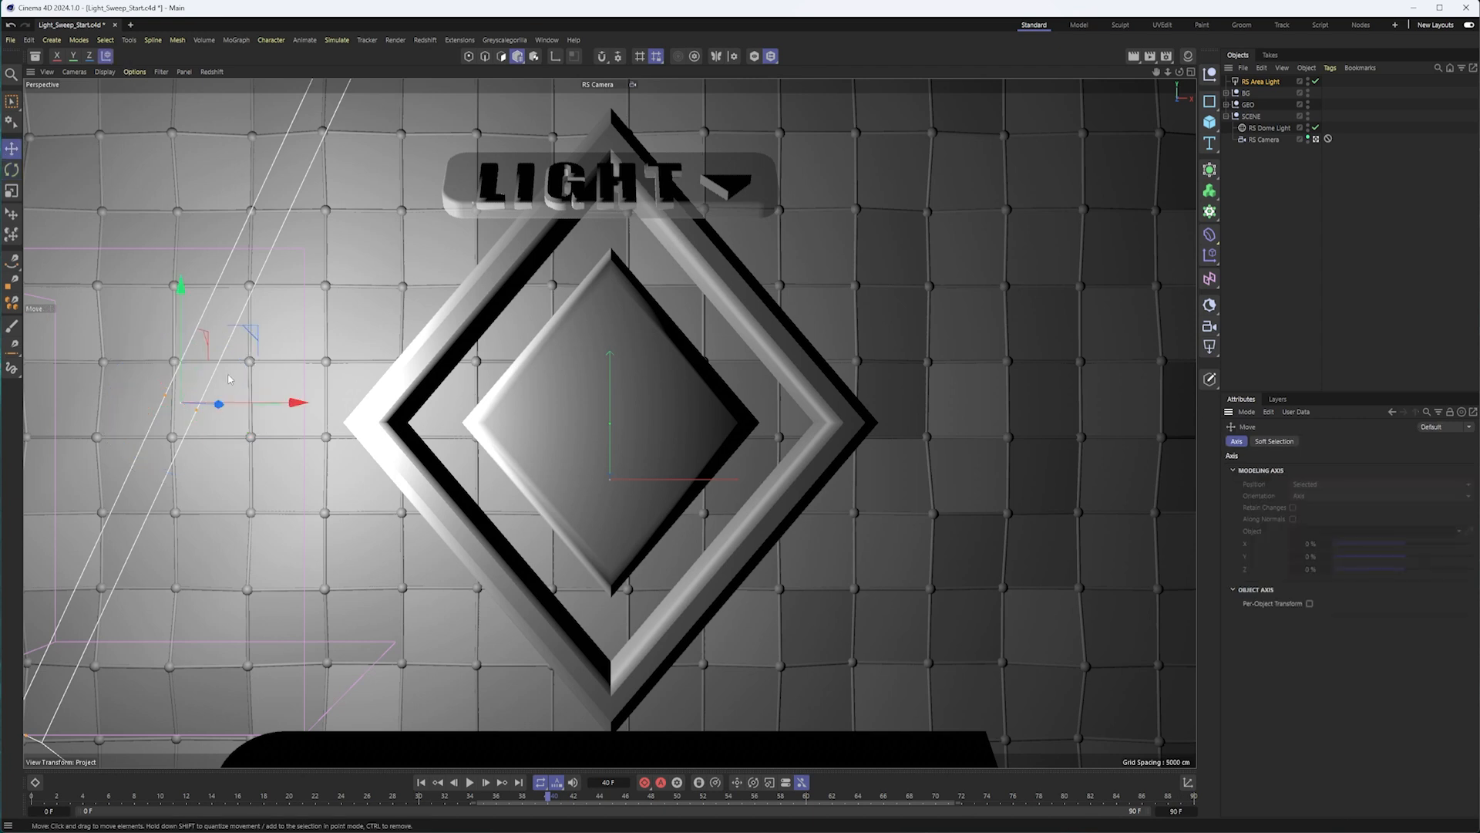
click(107, 56)
click(108, 58)
mouse_move(290, 403)
mouse_down()
mouse_move(342, 405)
mouse_move(292, 404)
mouse_move(373, 430)
mouse_move(276, 429)
mouse_move(290, 430)
mouse_up()
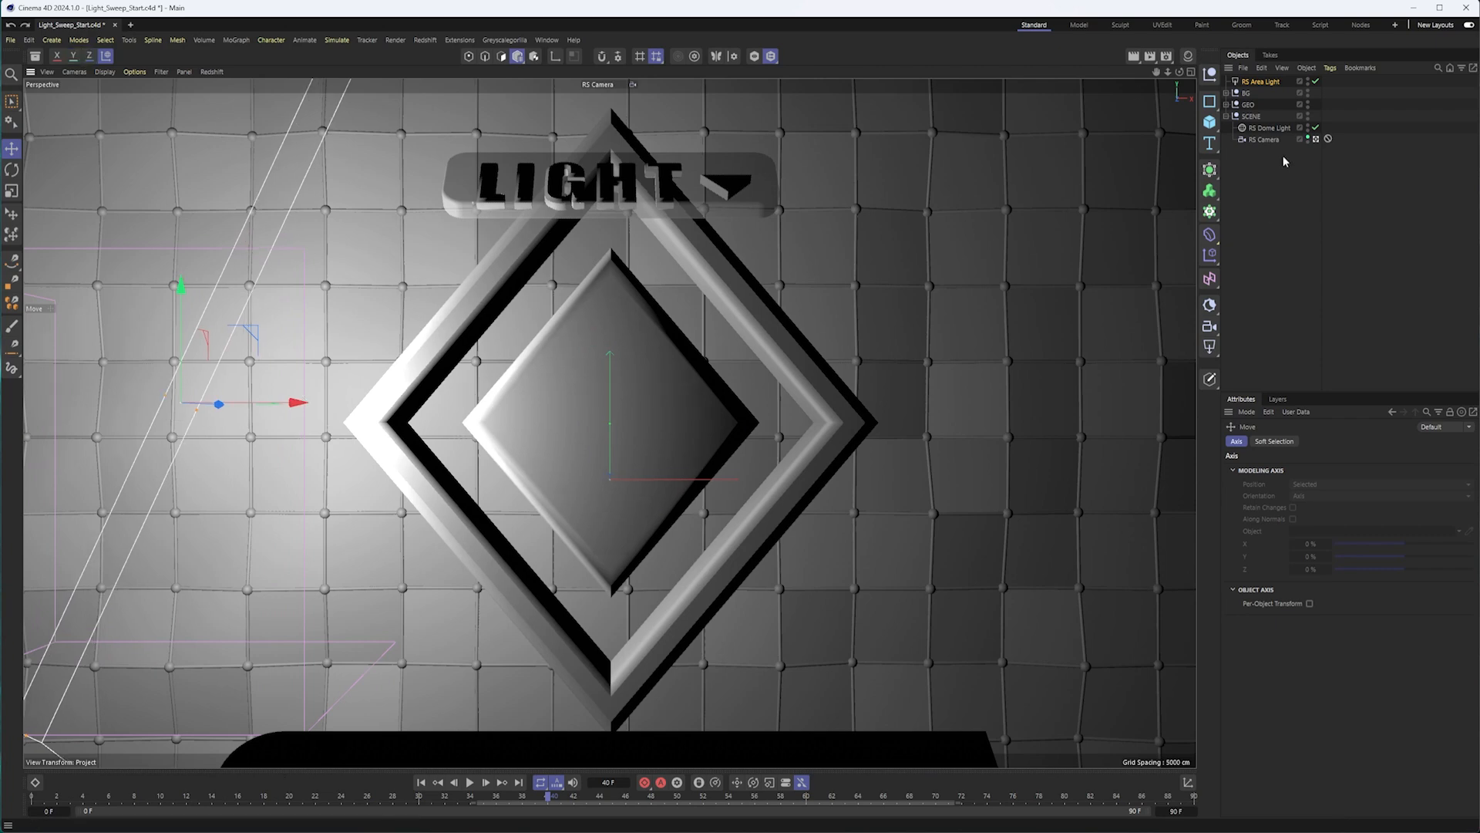
Keyframe the area light's X position at frame 40 and go to frame 70.
click(1261, 81)
click(1234, 484)
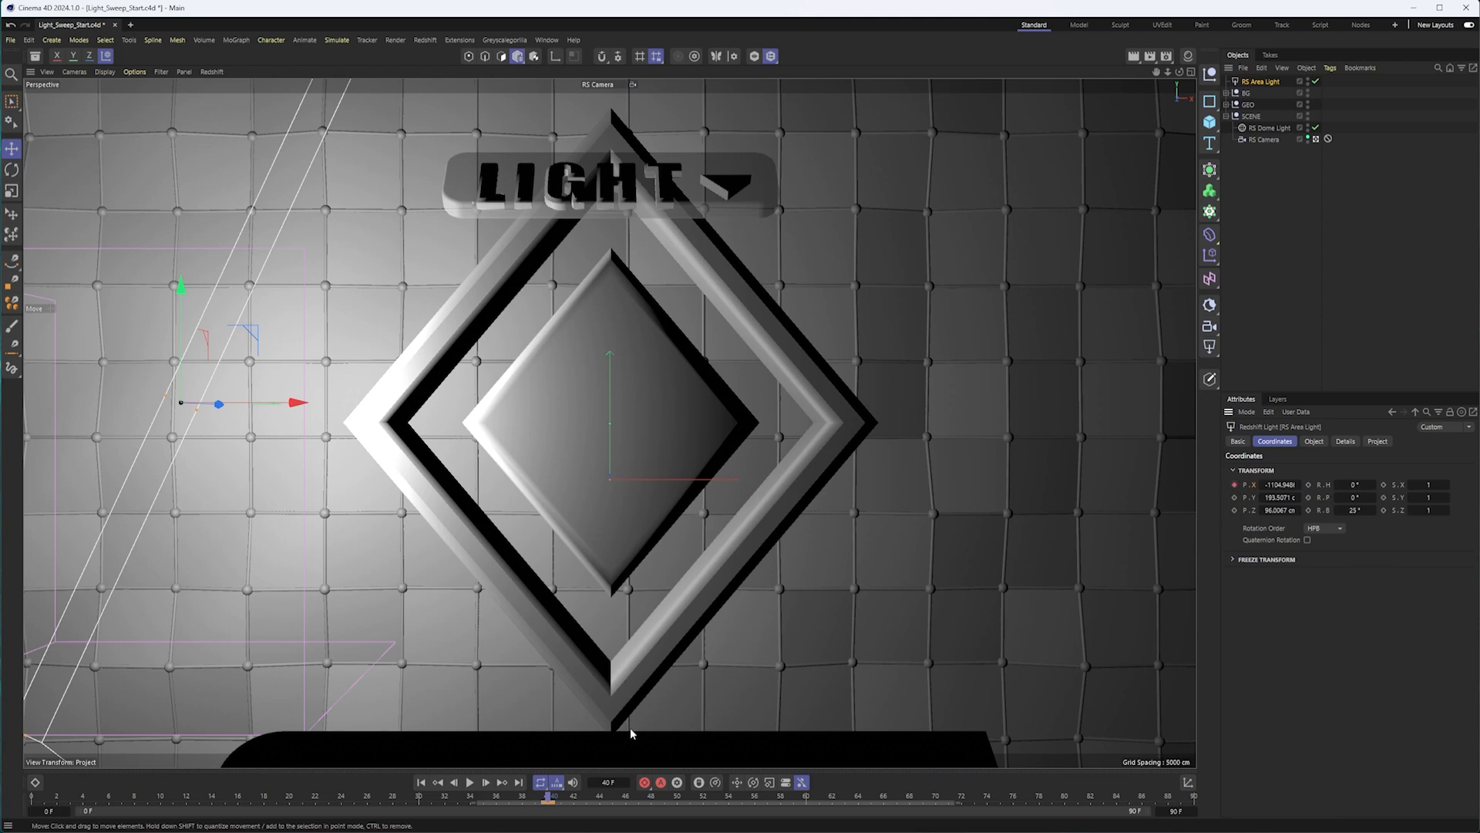
drag(550, 796, 936, 807)
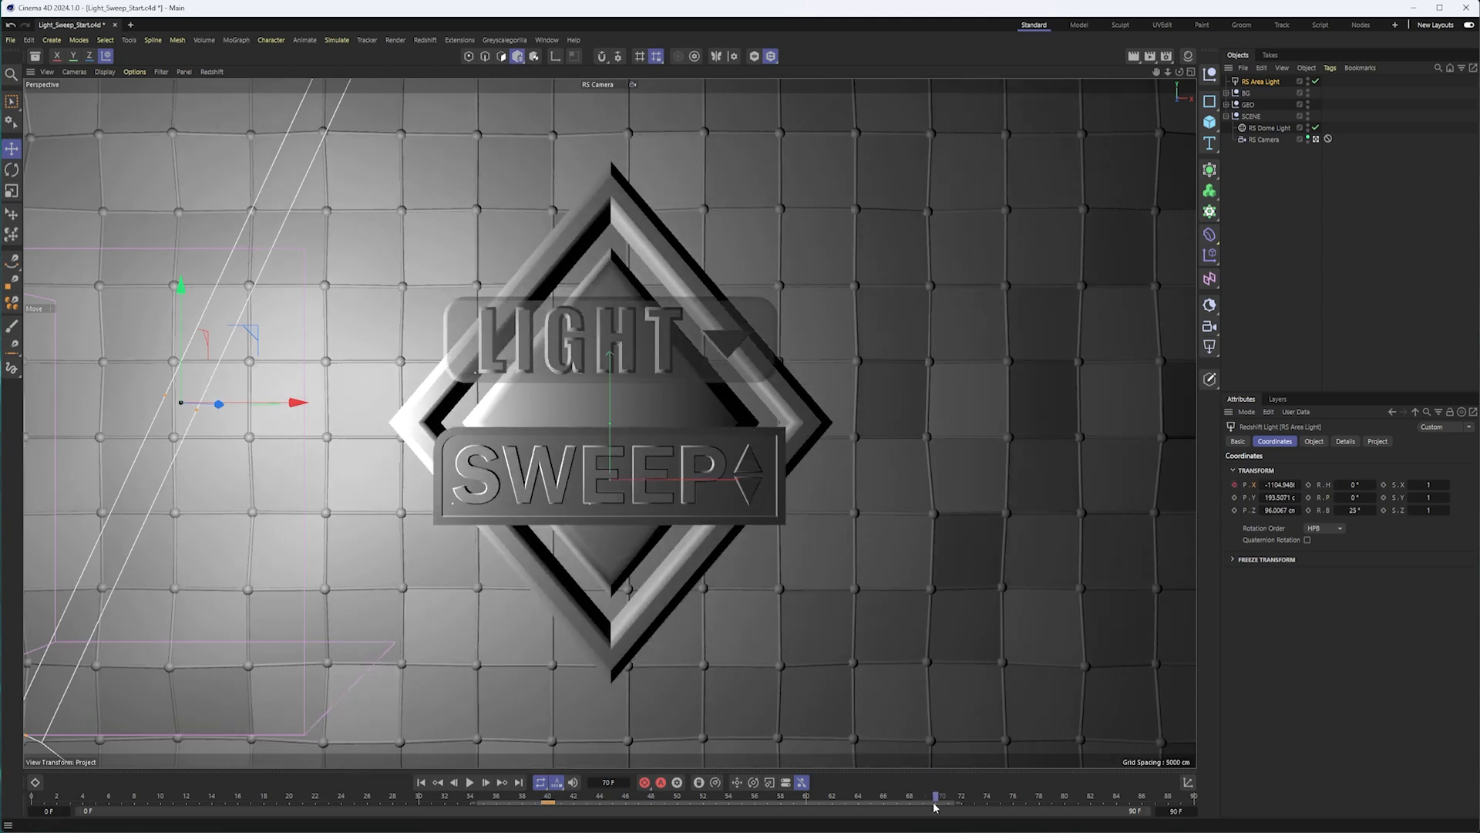
drag(284, 403, 1120, 429)
click(1233, 485)
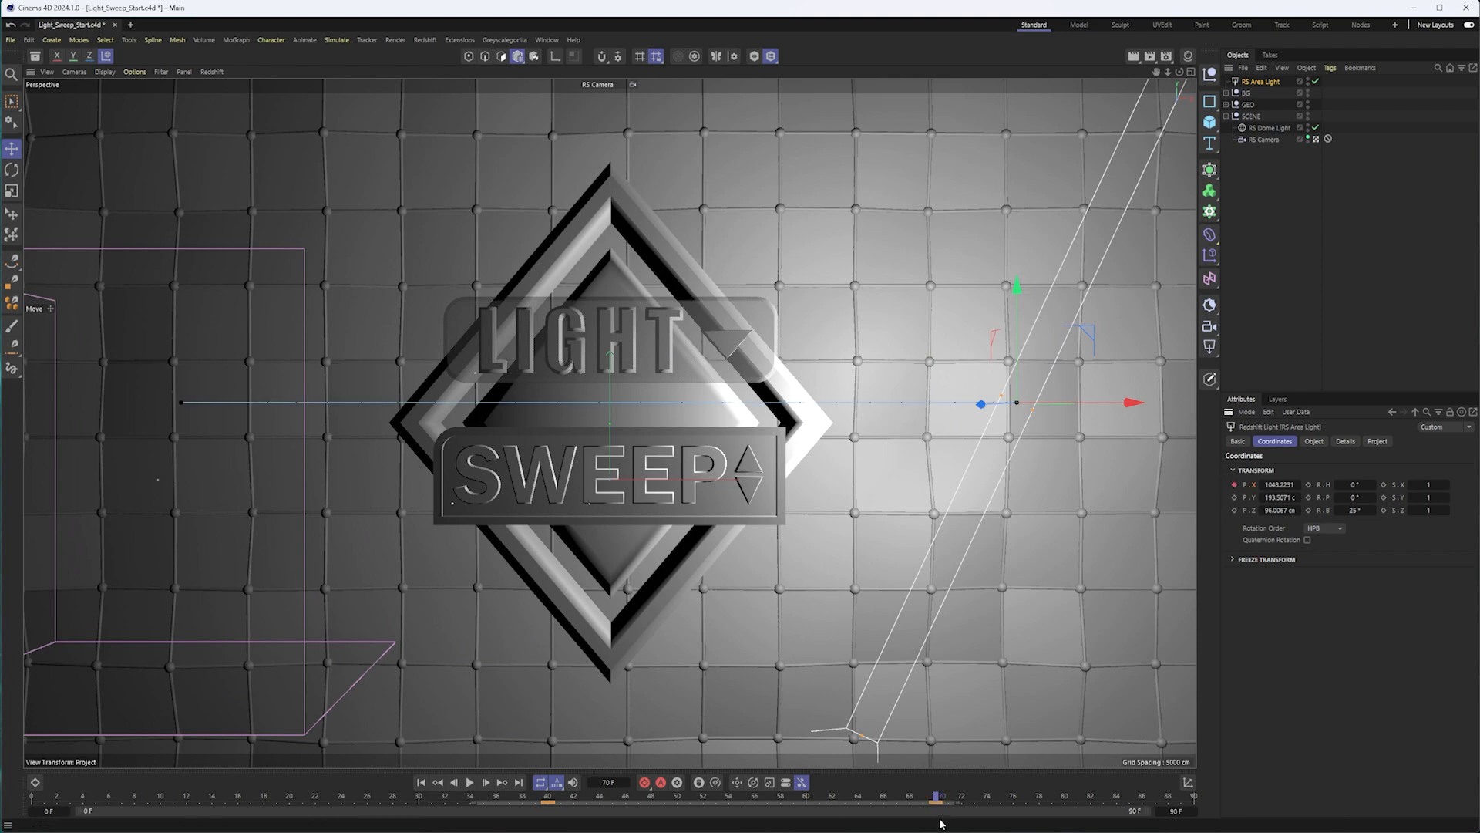
key(ctrl+z)
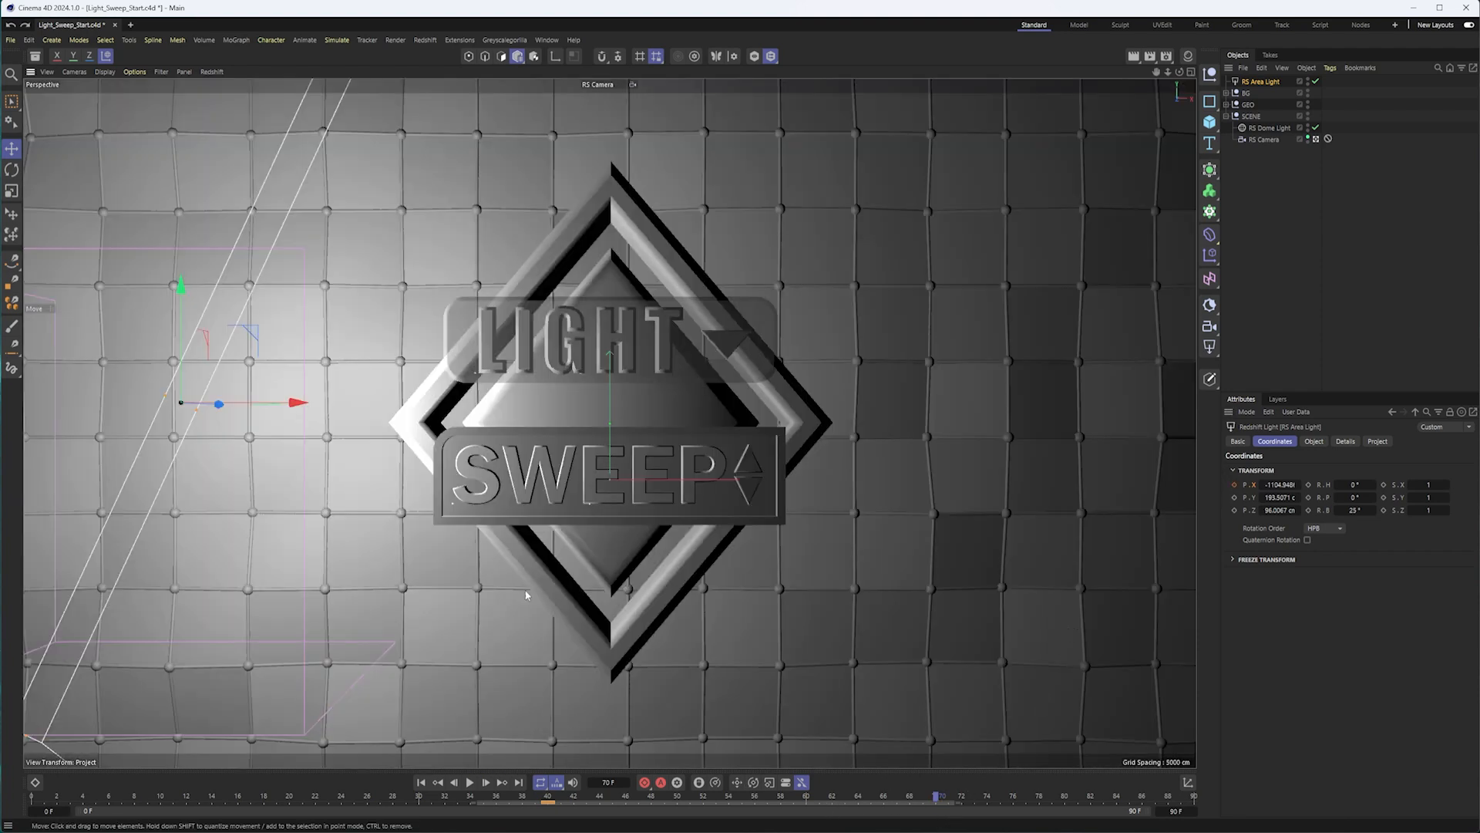
Move the area light right of the badge to about X 887 cm, keyframe its X position at frame 70 and scrub back through the sweep.
drag(245, 403, 1021, 403)
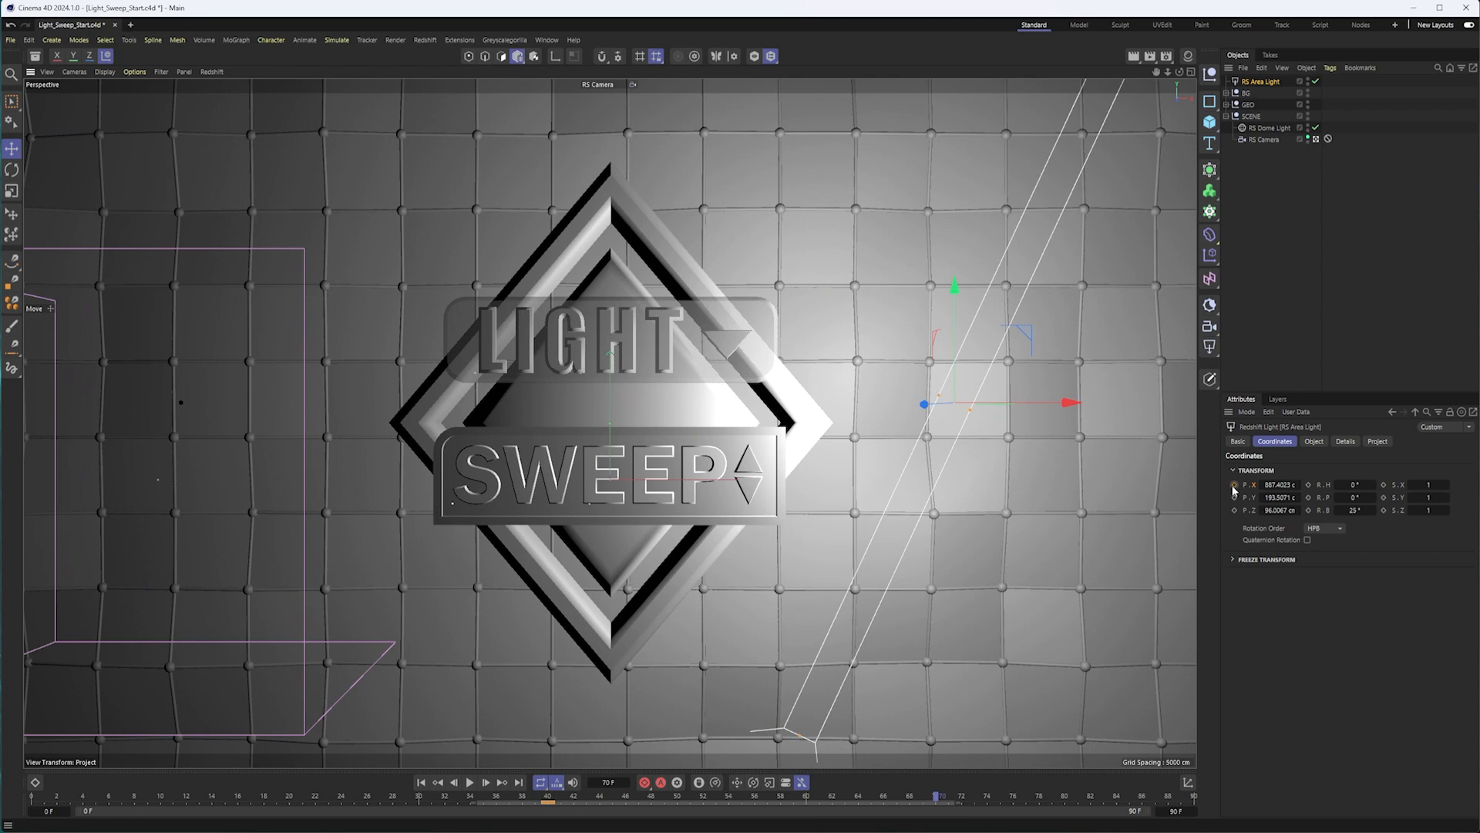
click(1234, 486)
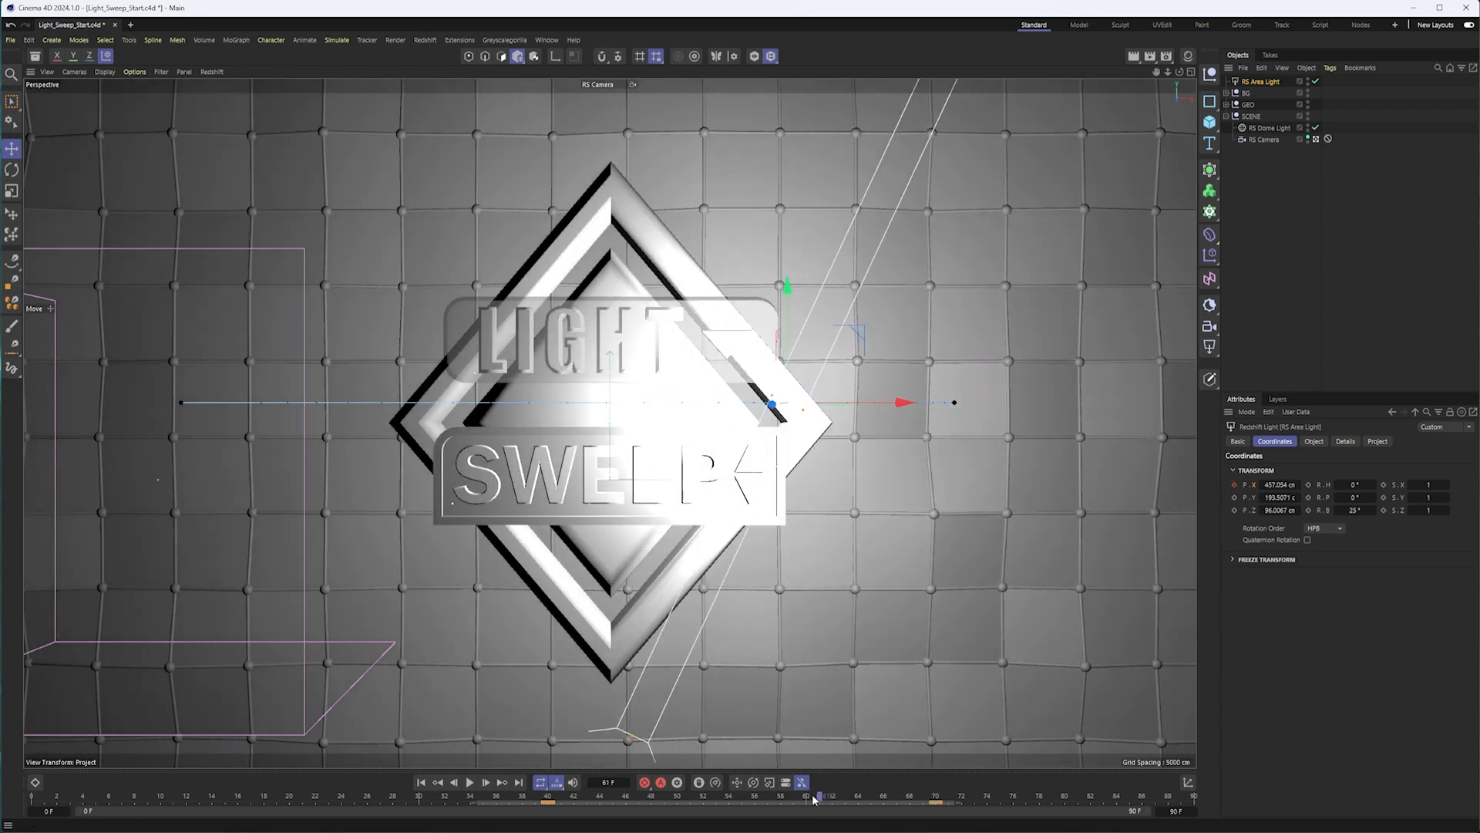
drag(928, 796, 871, 799)
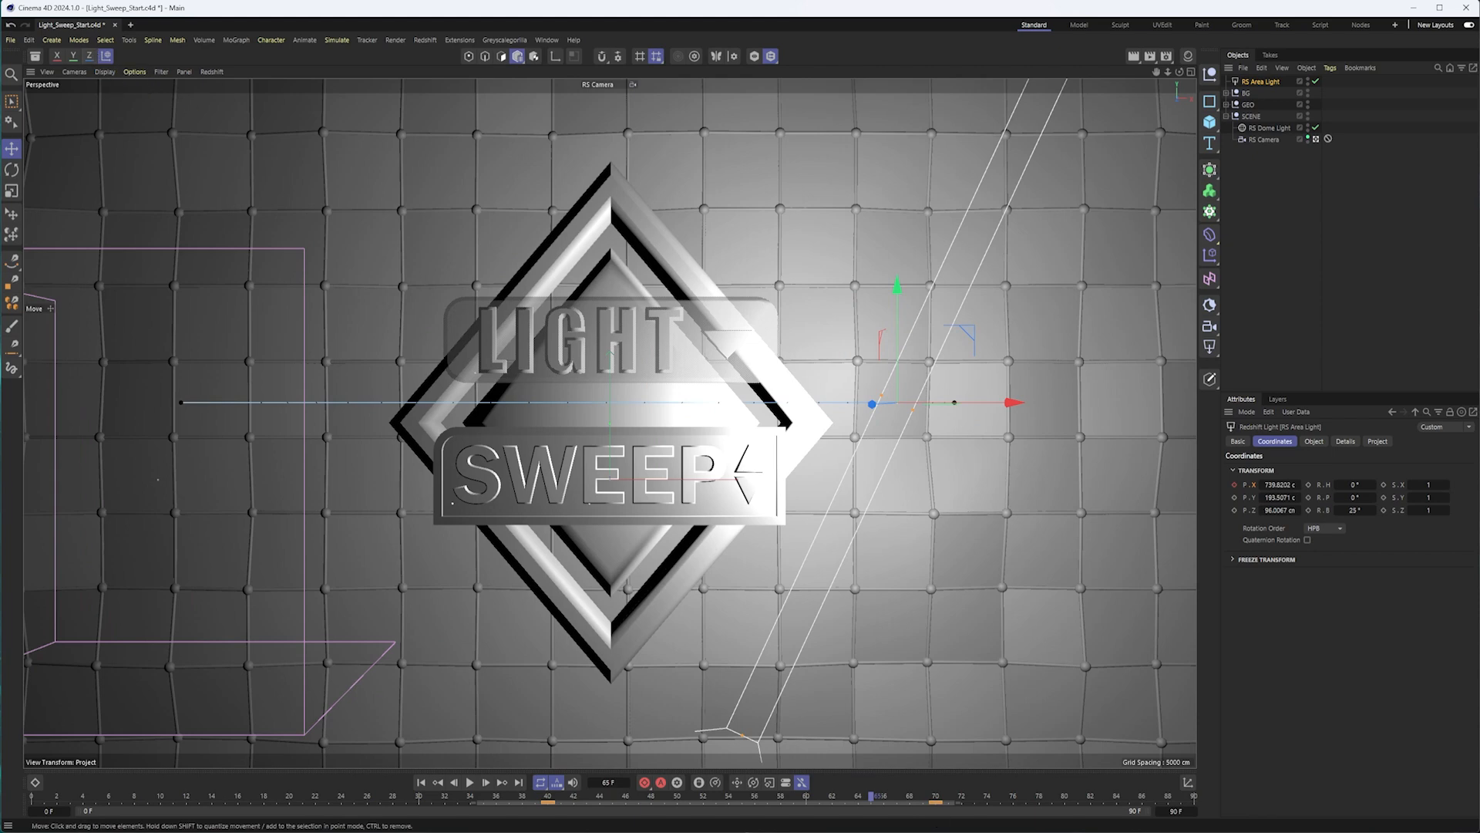
click(600, 797)
Preview frame 40 with the Redshift render in the viewport, and switch the viewport render off again.
drag(600, 799, 549, 798)
click(212, 72)
click(227, 94)
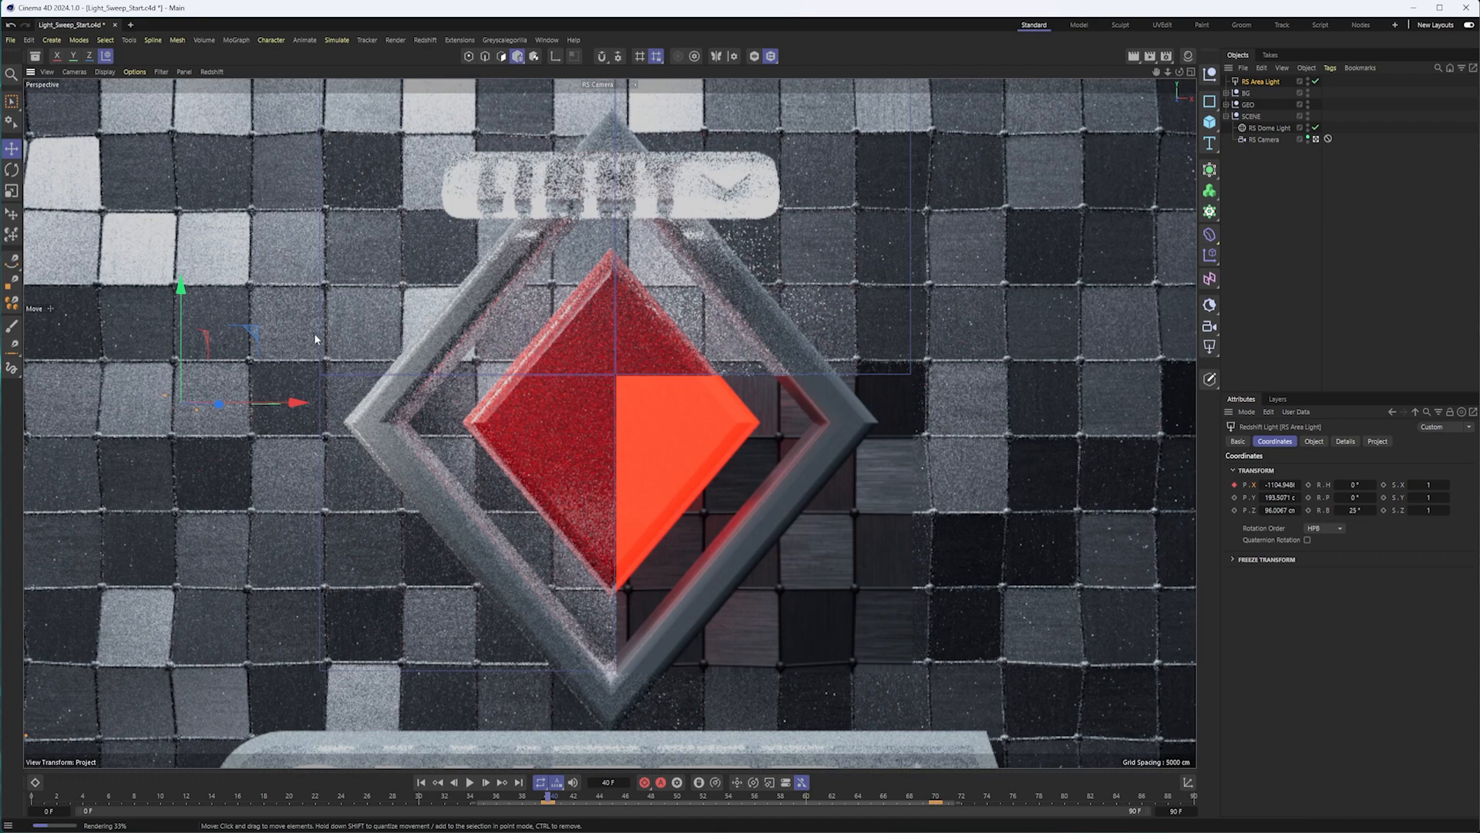
click(212, 78)
click(212, 73)
click(216, 87)
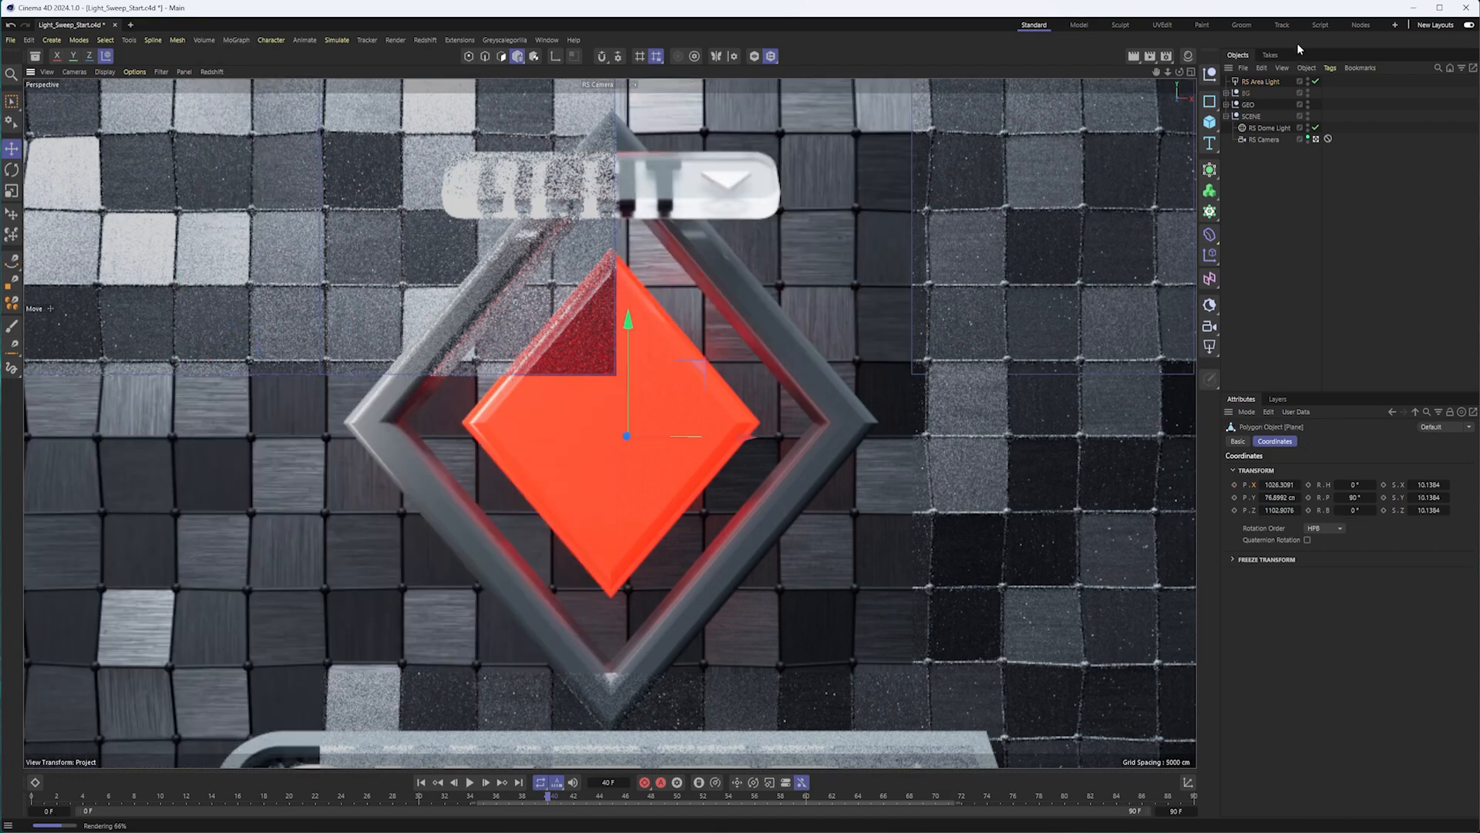
Keyframe the area light's intensity of 50 at frames 44 and 66.
click(1252, 80)
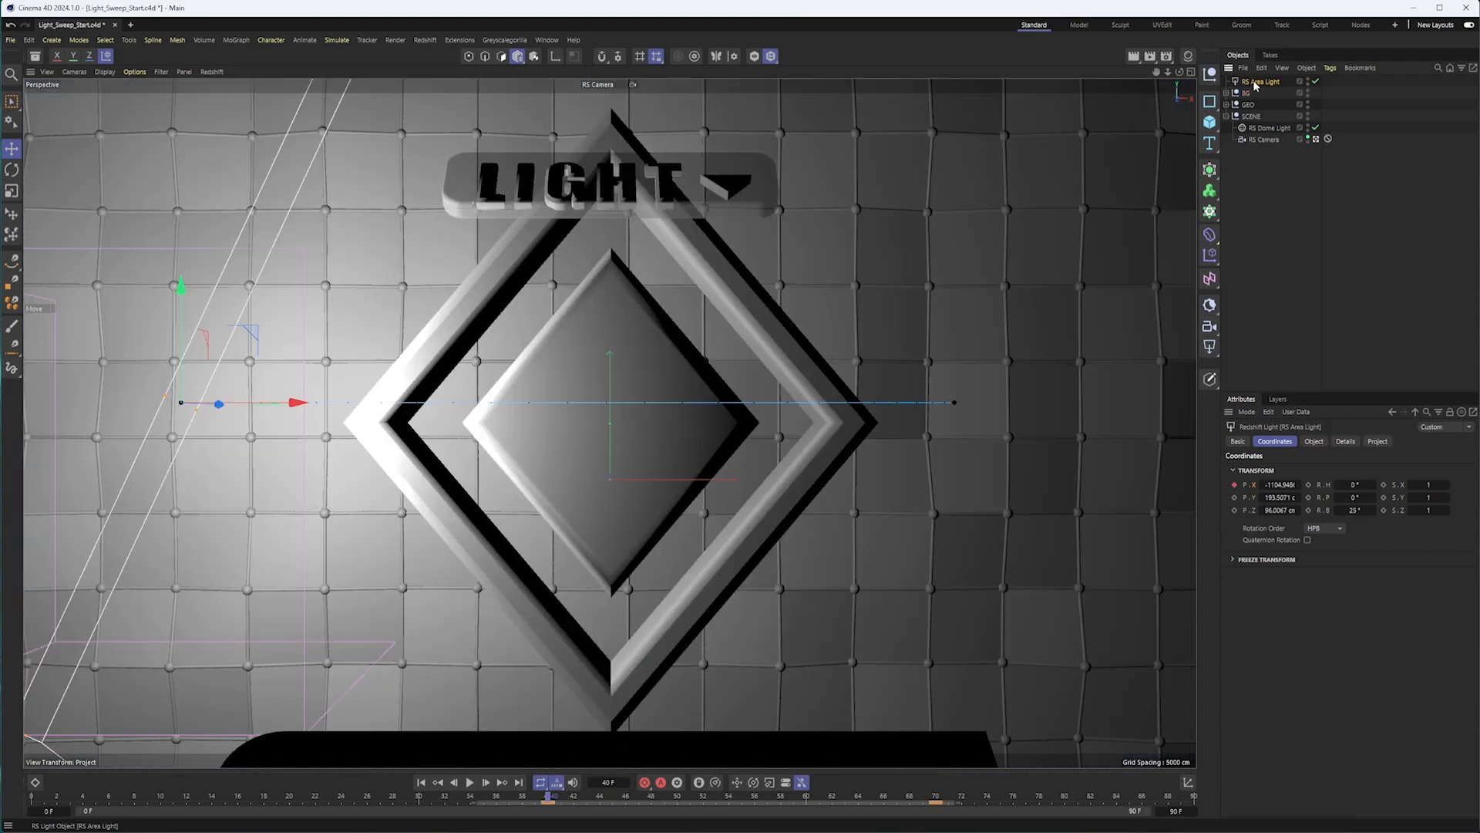
click(1315, 442)
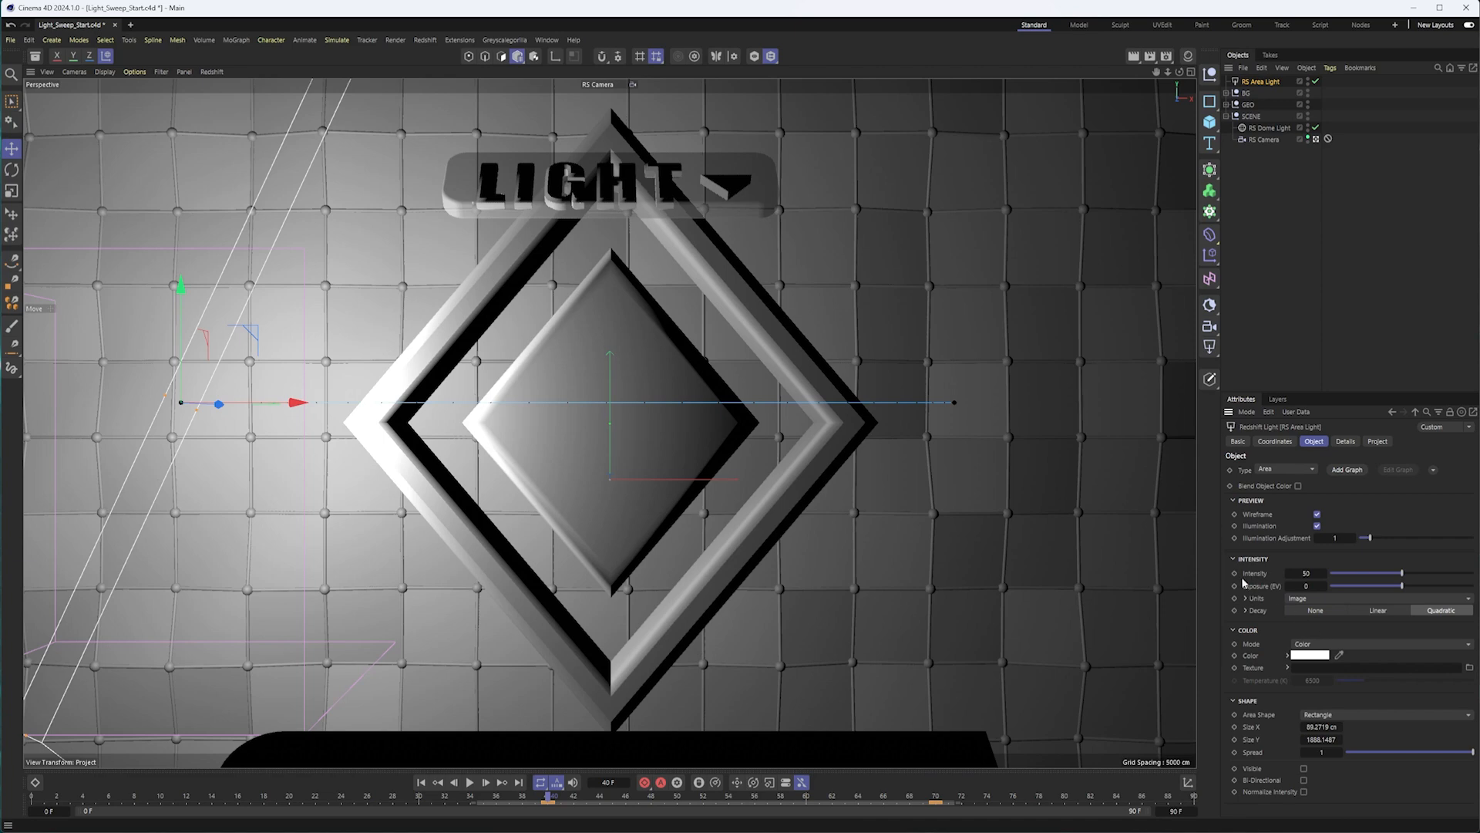
drag(549, 798, 600, 804)
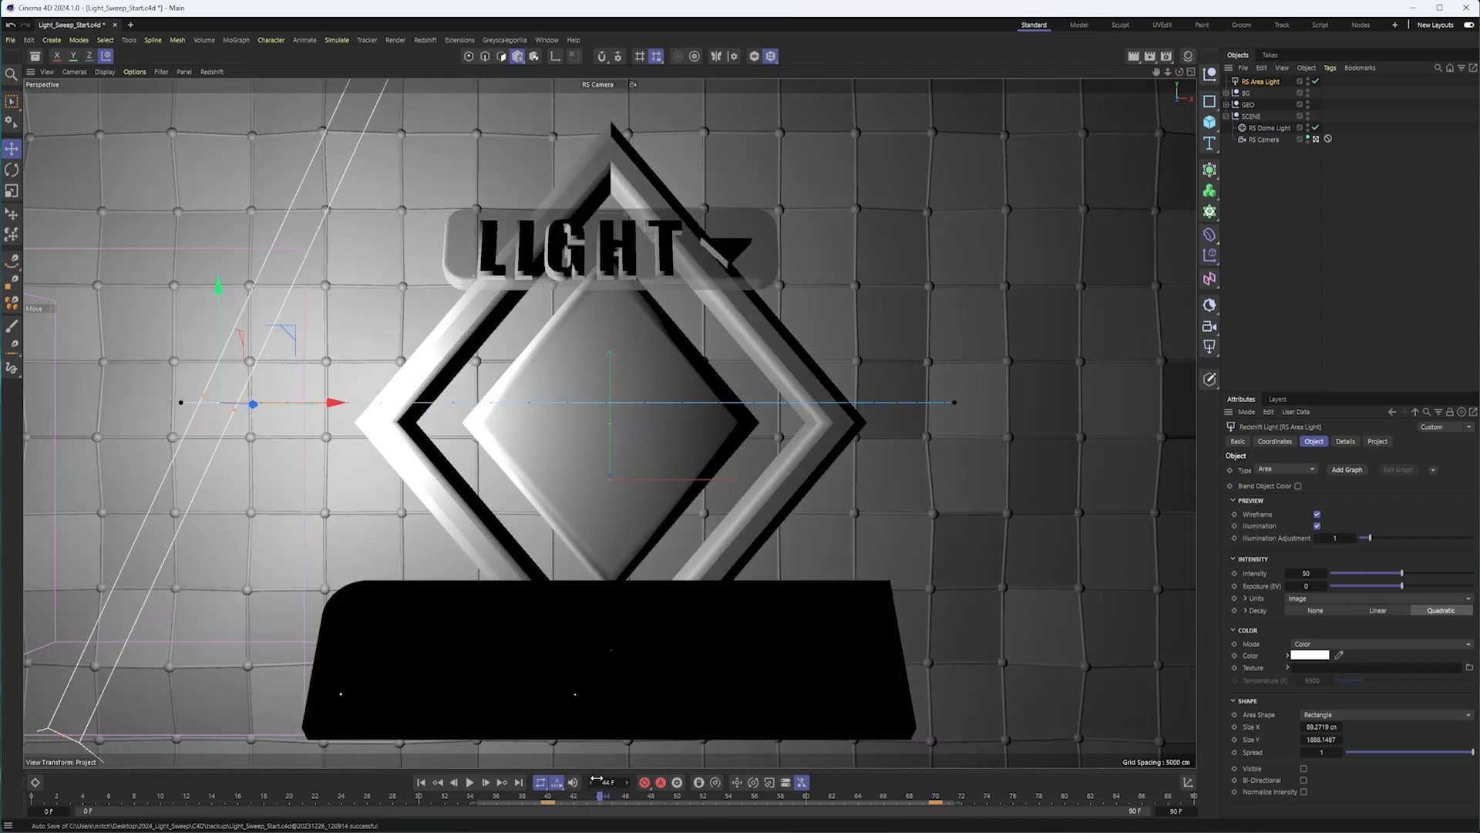
click(1235, 573)
drag(600, 799, 881, 811)
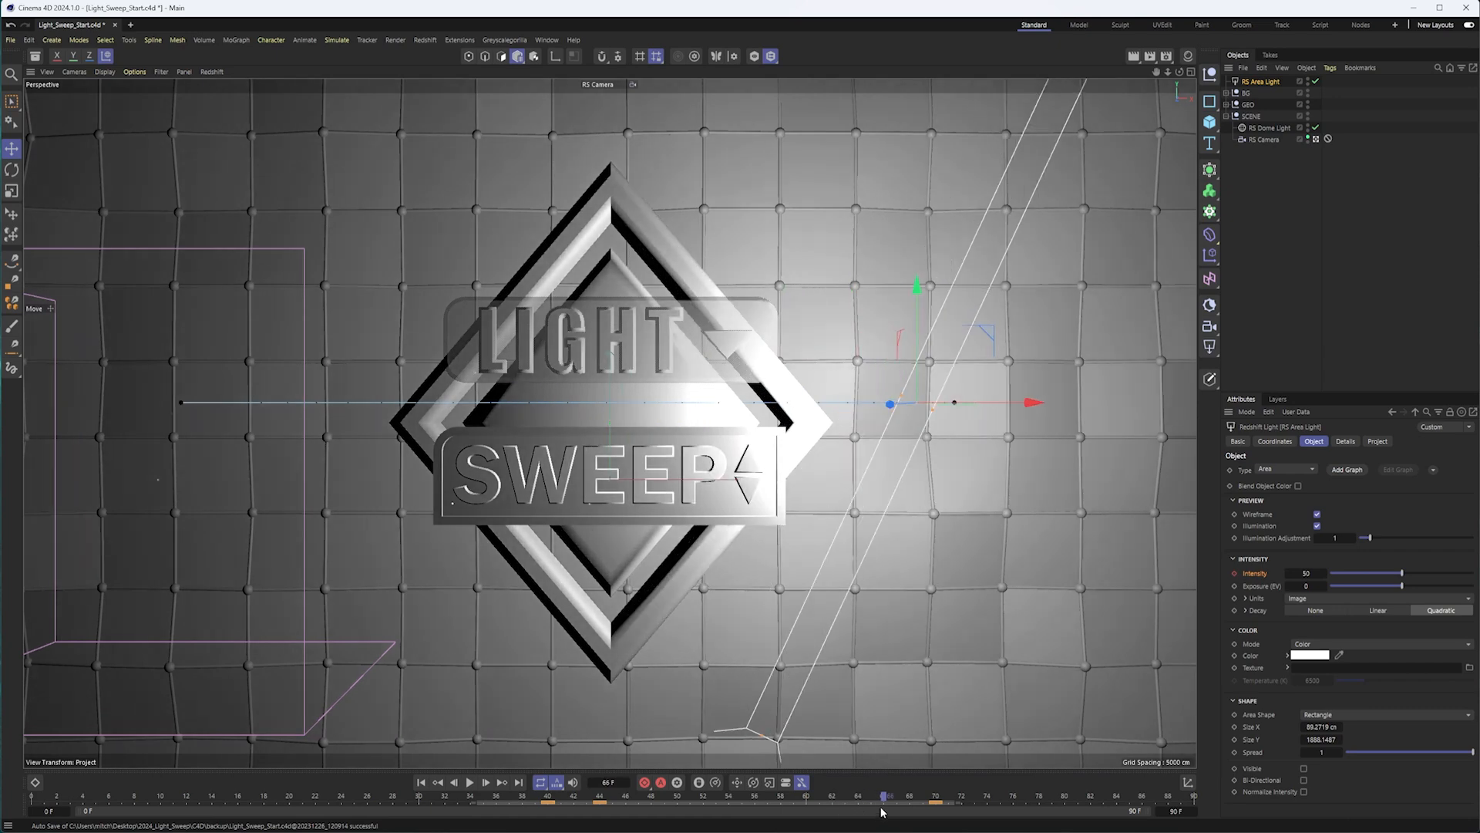
click(1235, 574)
Keyframe the area light's intensity of 0 at frames 70 and 40.
drag(883, 807, 940, 804)
drag(1360, 574, 1329, 574)
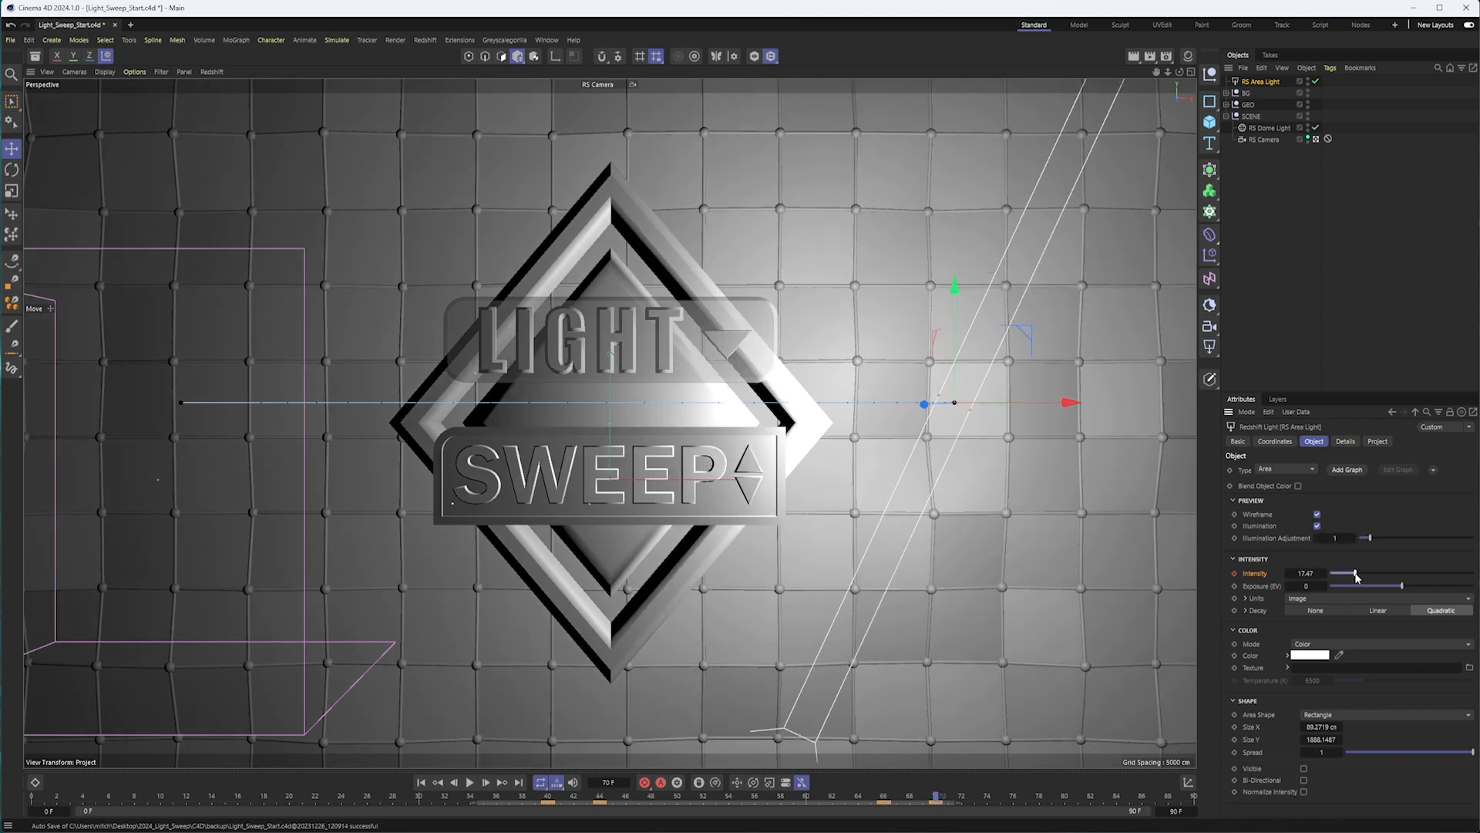
click(1235, 574)
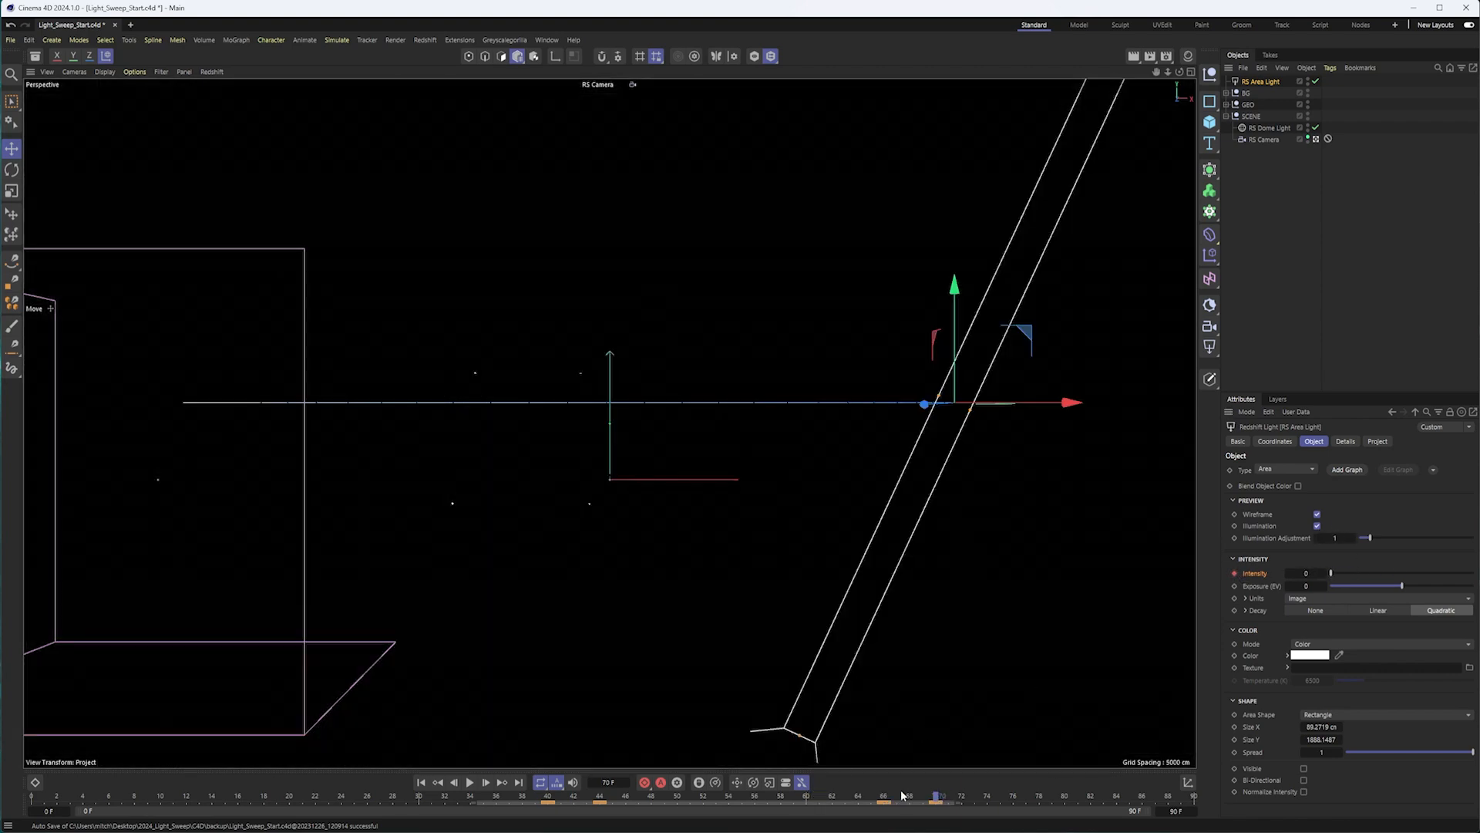
drag(853, 796, 547, 804)
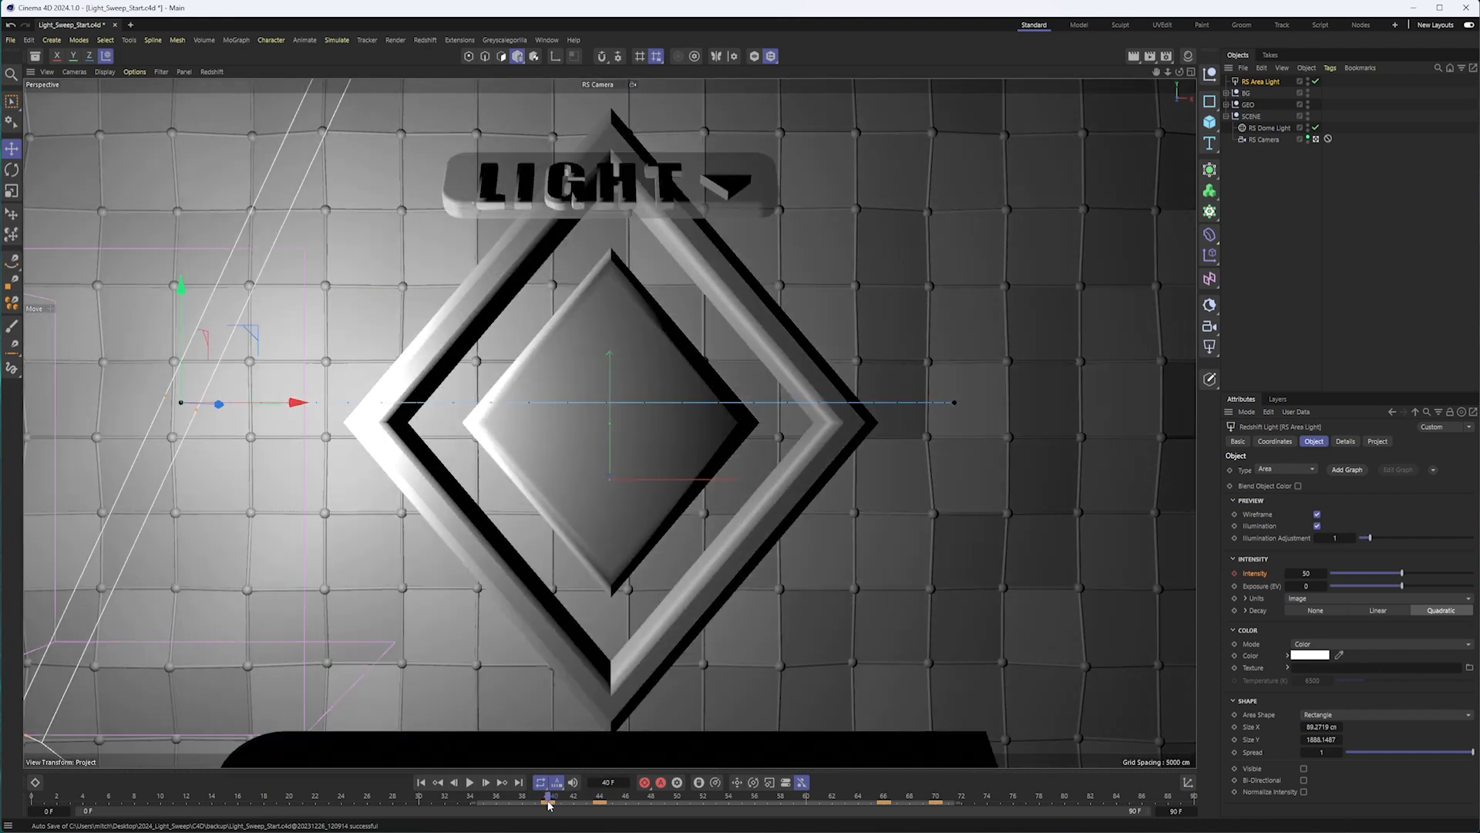
drag(1350, 574, 1329, 574)
click(1235, 575)
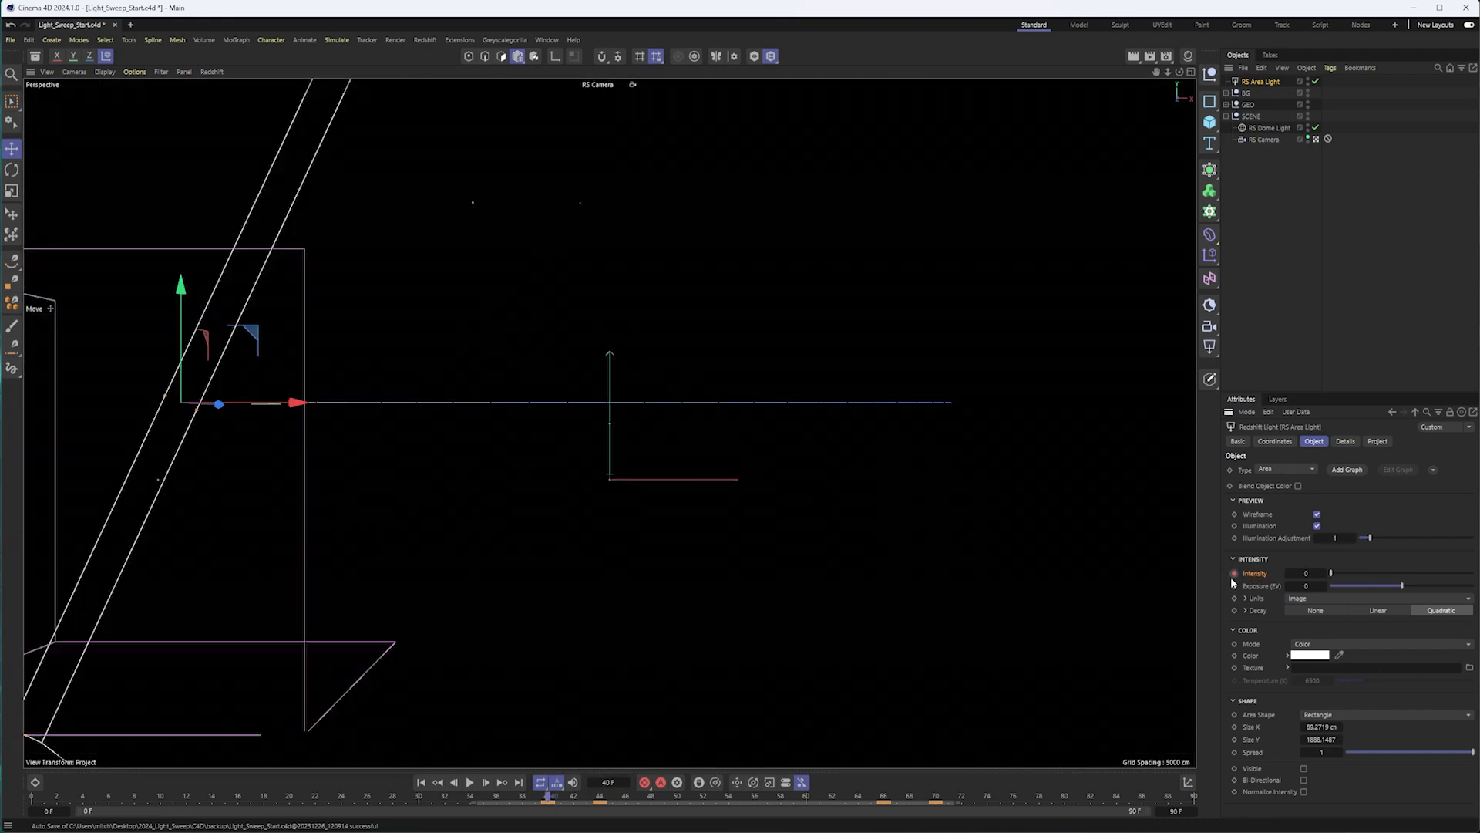
Turn off the area light's Illumination preview in the viewport and scrub through the sweep to frame 55.
drag(550, 798, 596, 819)
click(1260, 526)
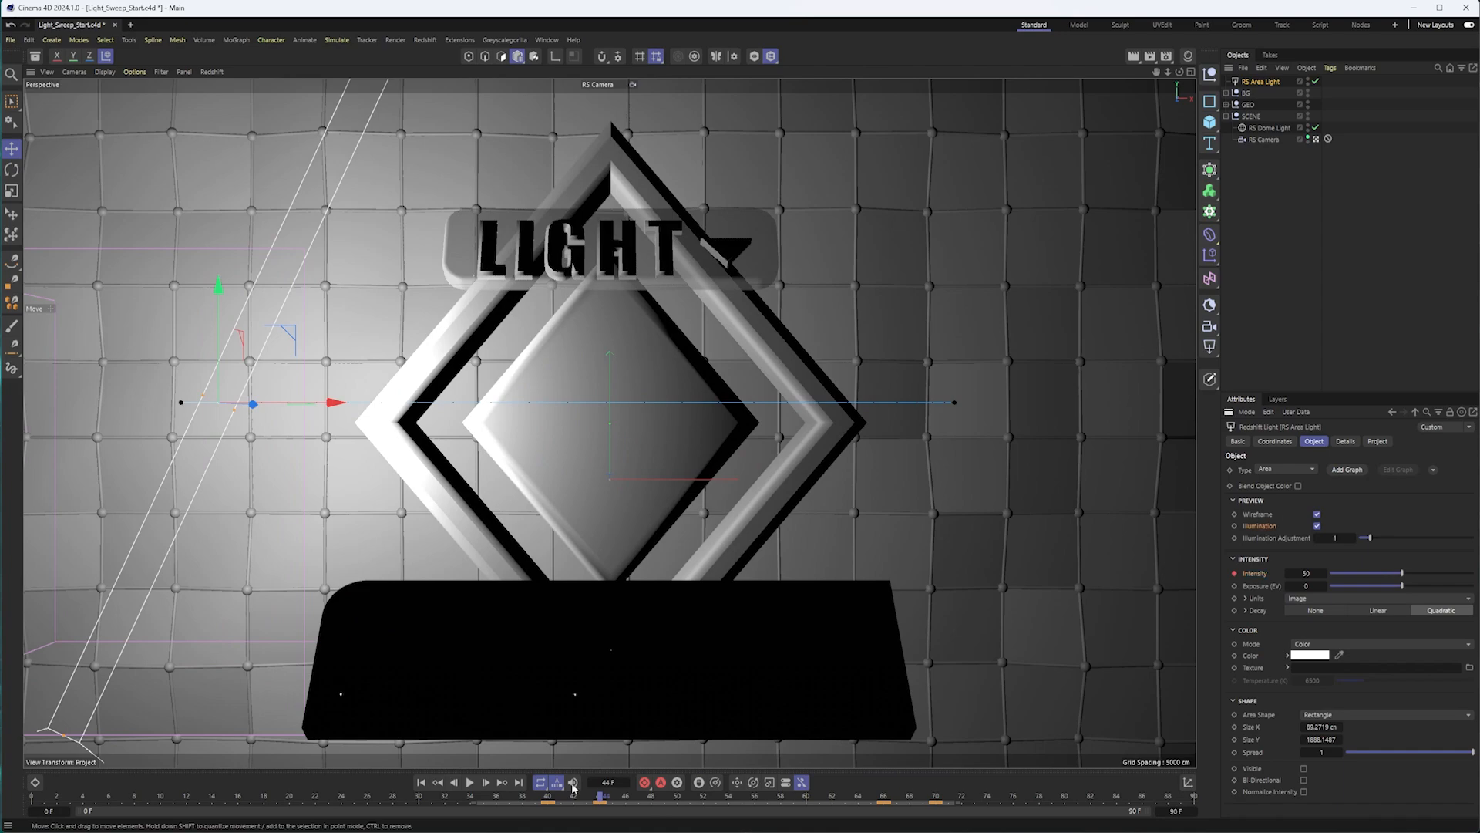
drag(601, 798, 741, 798)
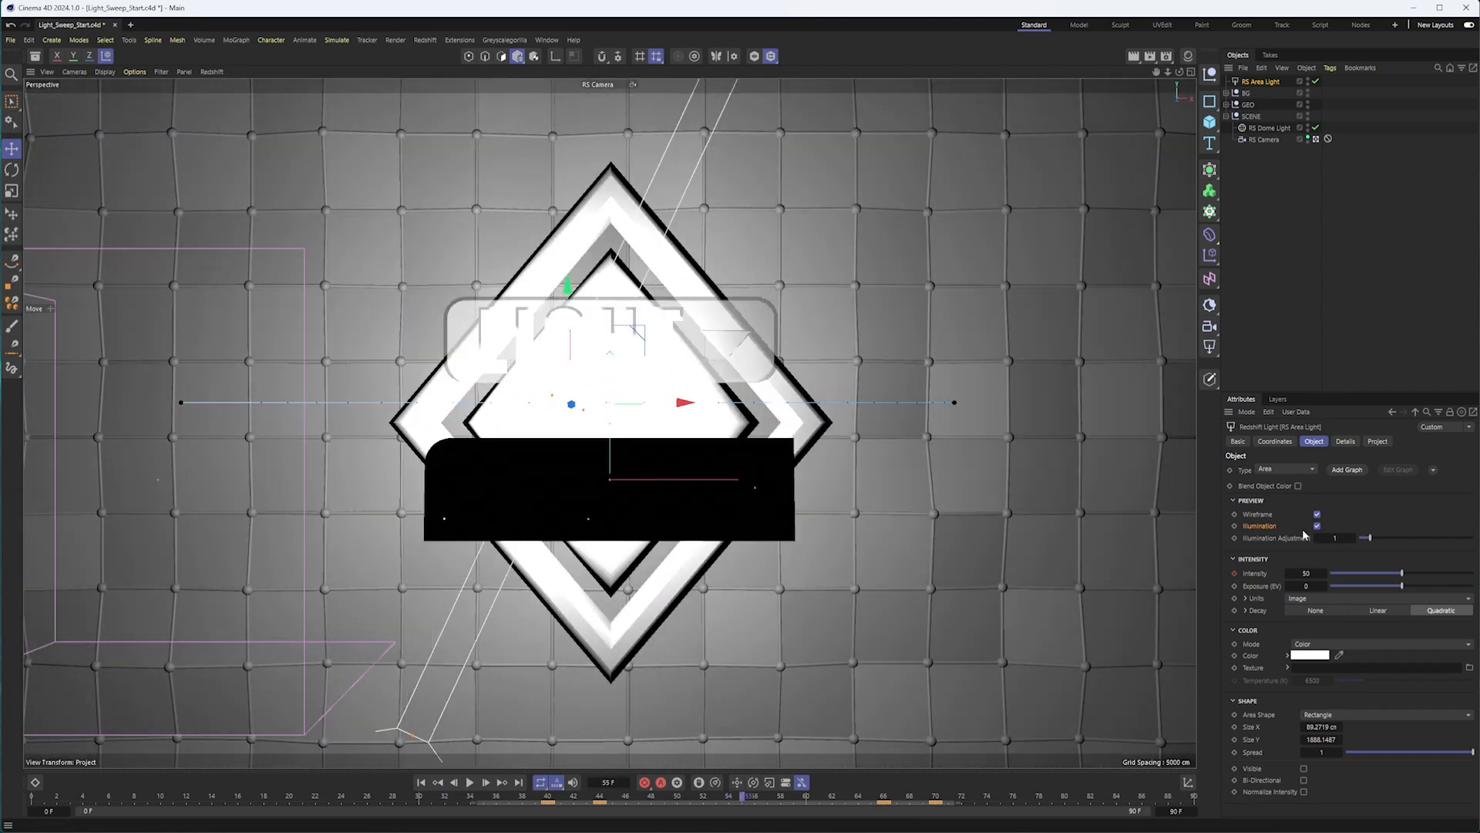
click(1234, 501)
click(1234, 501)
click(1317, 526)
drag(537, 797, 743, 800)
Preview frame 55 with the Redshift render in the viewport, and switch the viewport render off again.
click(212, 72)
click(226, 93)
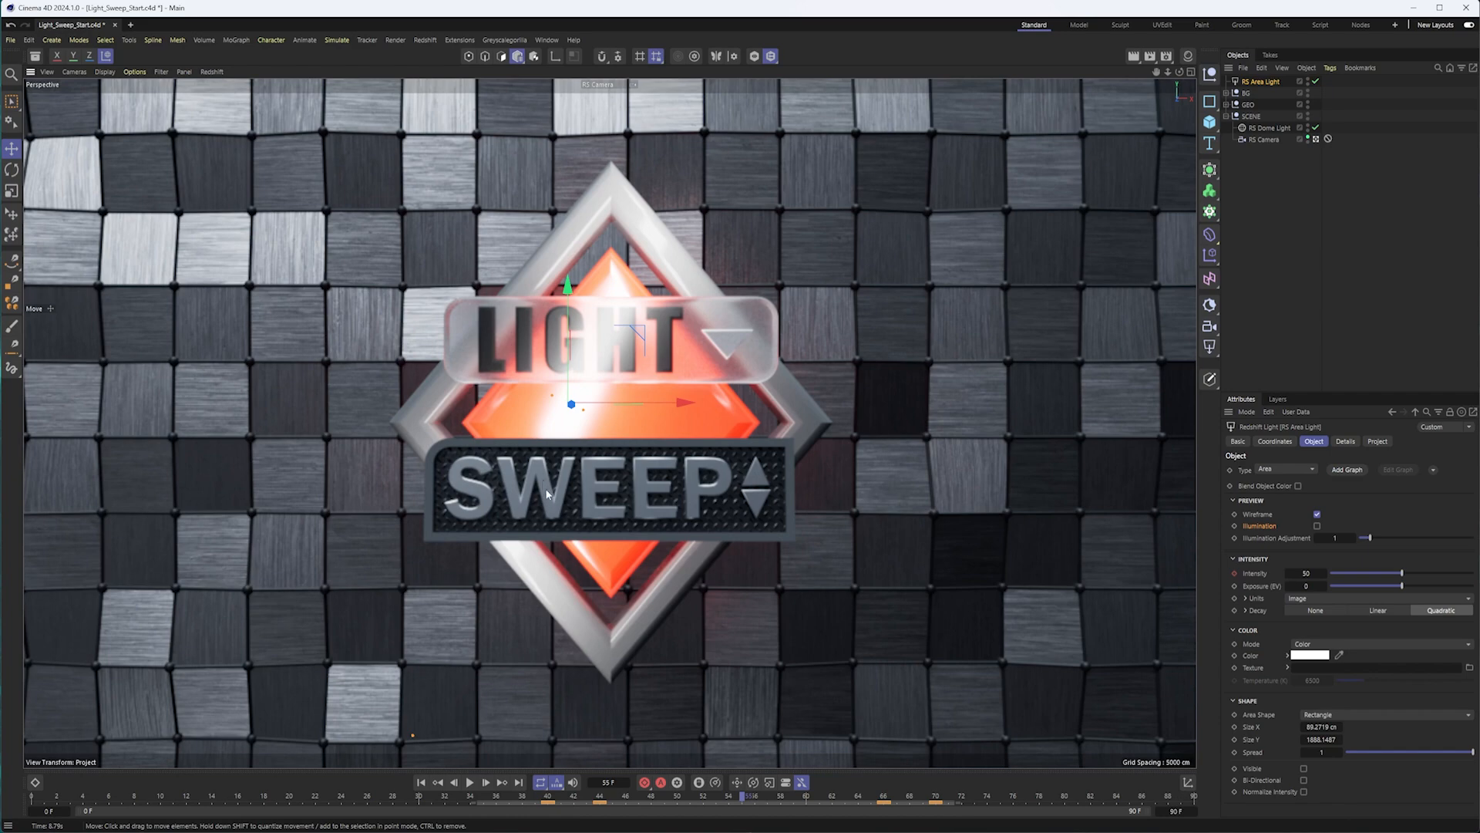
click(212, 72)
click(230, 94)
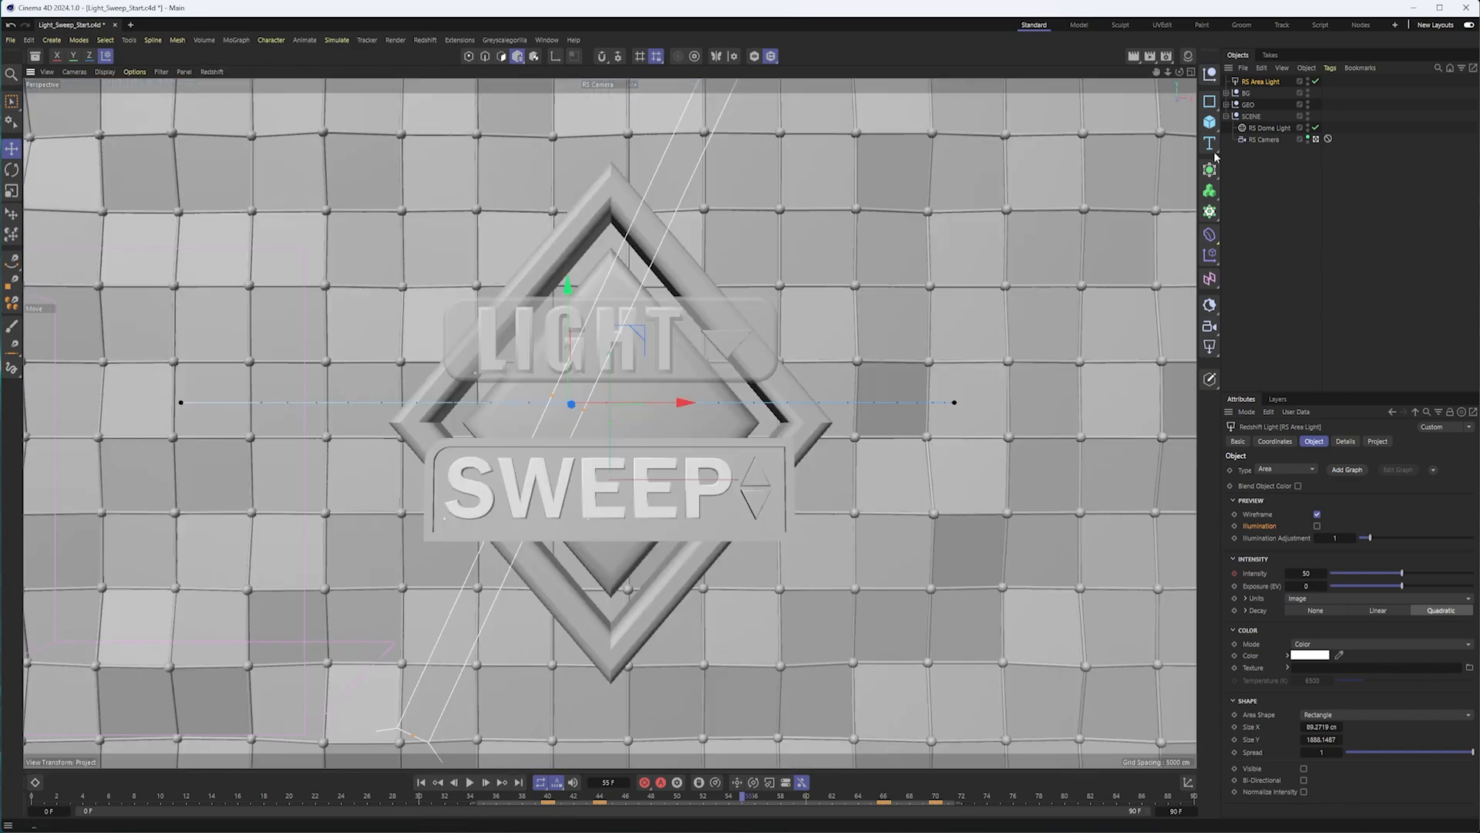
Move the area light forward from the background in the default camera view, and return to the RS Camera view.
click(1316, 140)
alt+drag(620, 471, 825, 456)
drag(742, 802, 613, 804)
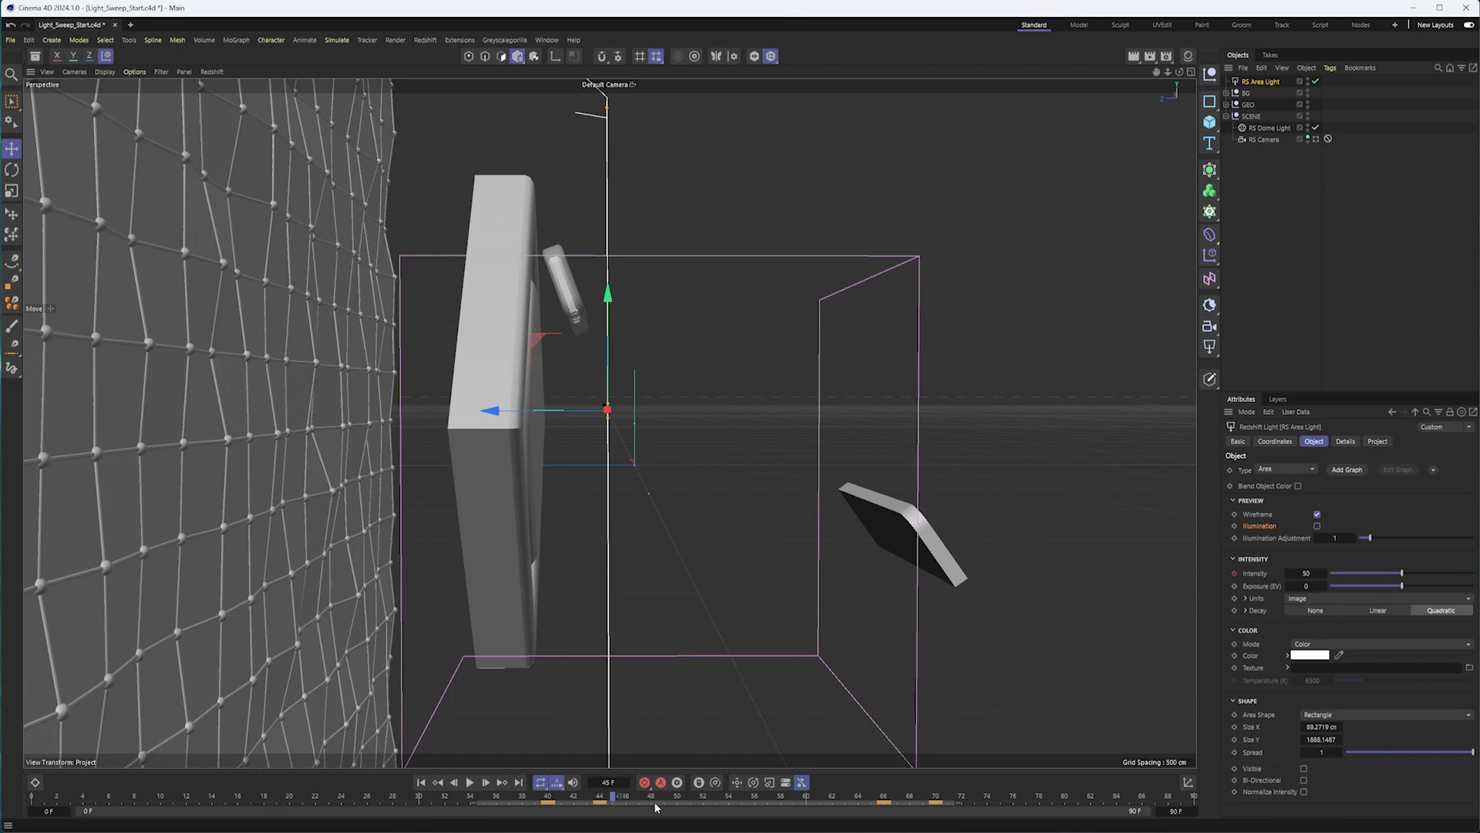
alt+drag(617, 497, 505, 495)
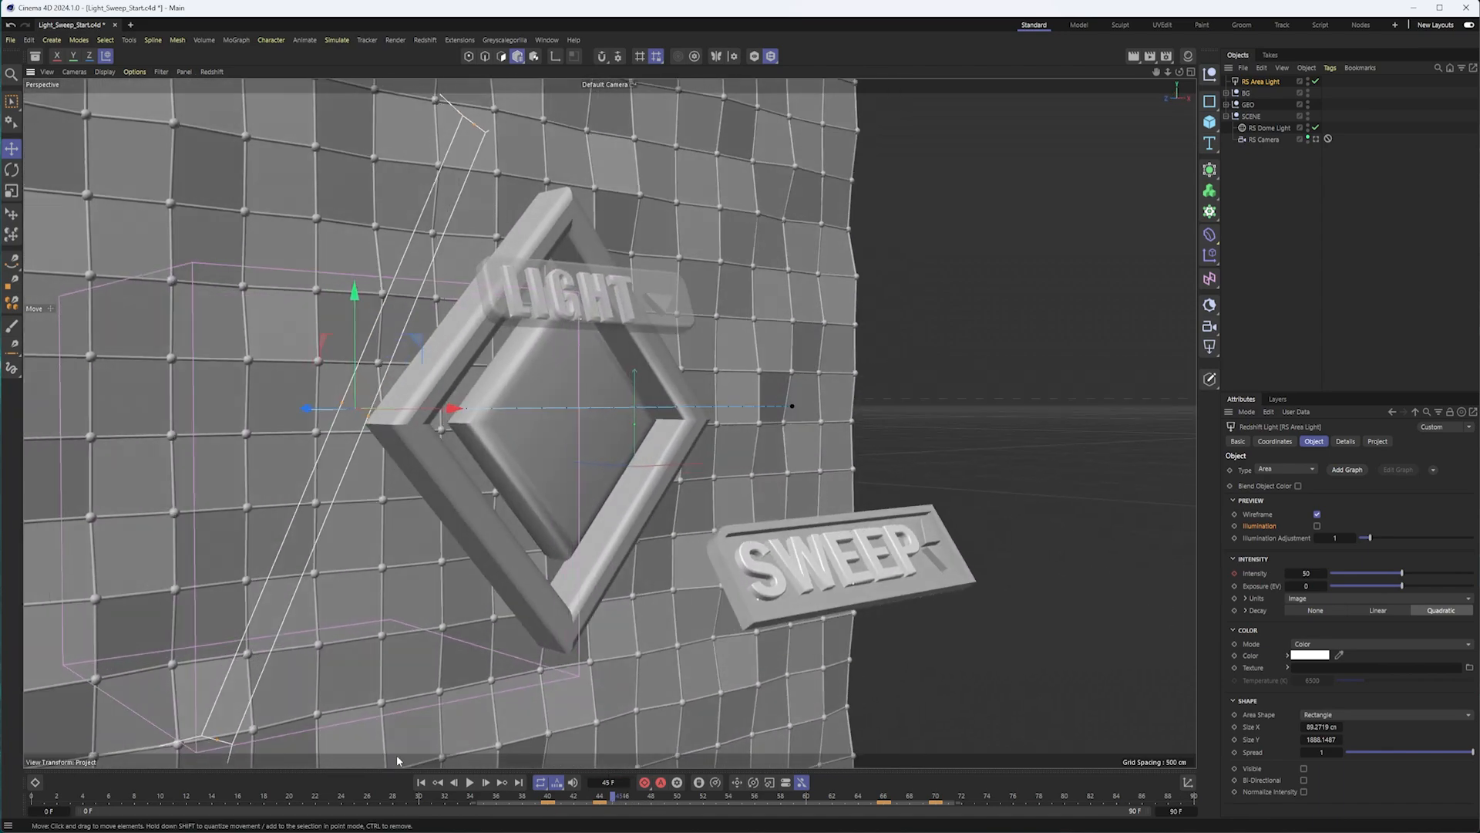
drag(610, 798, 597, 797)
alt+drag(562, 746, 766, 459)
drag(599, 797, 636, 794)
alt+drag(655, 576, 470, 546)
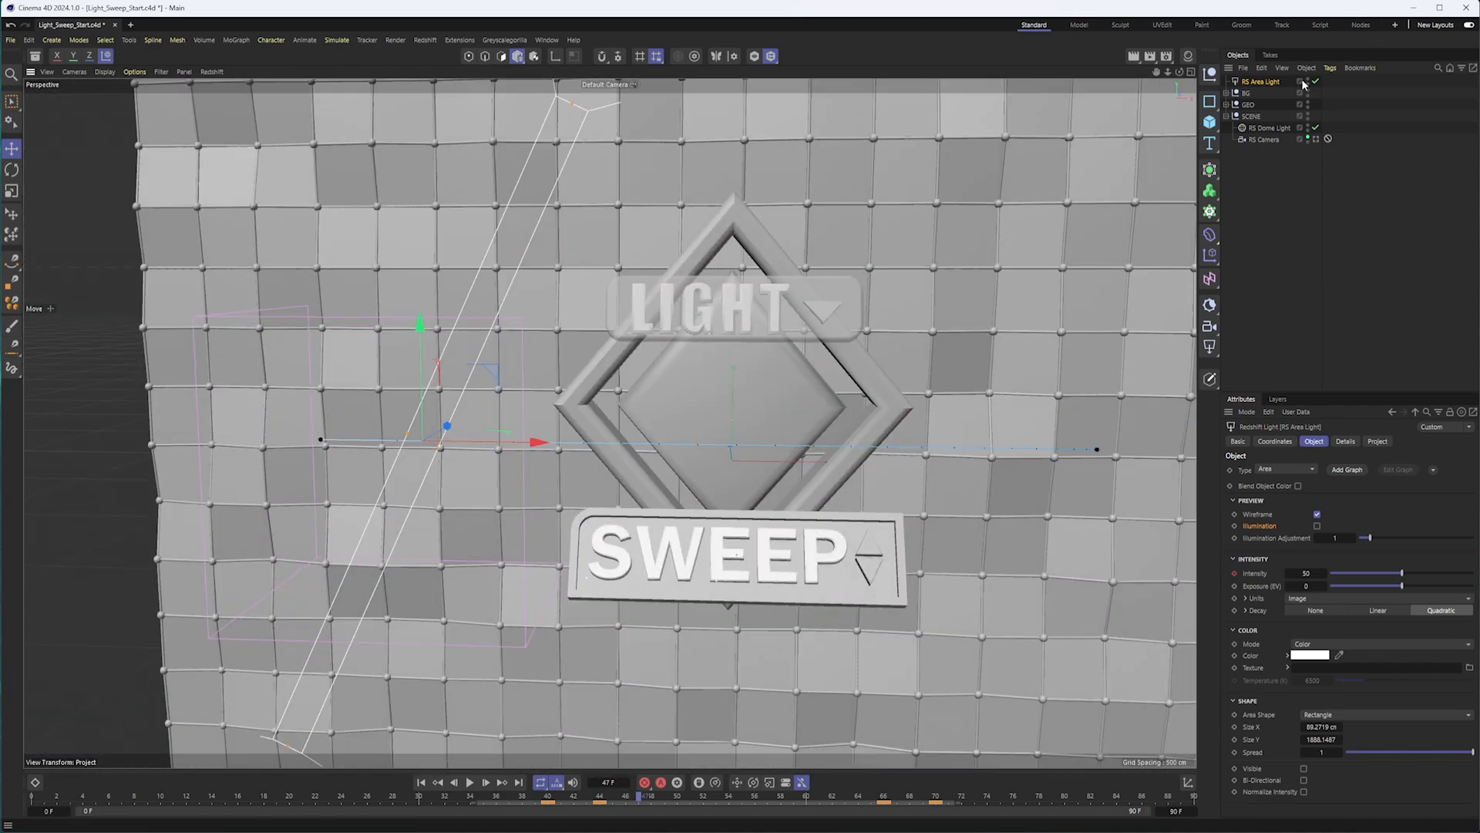
click(1316, 139)
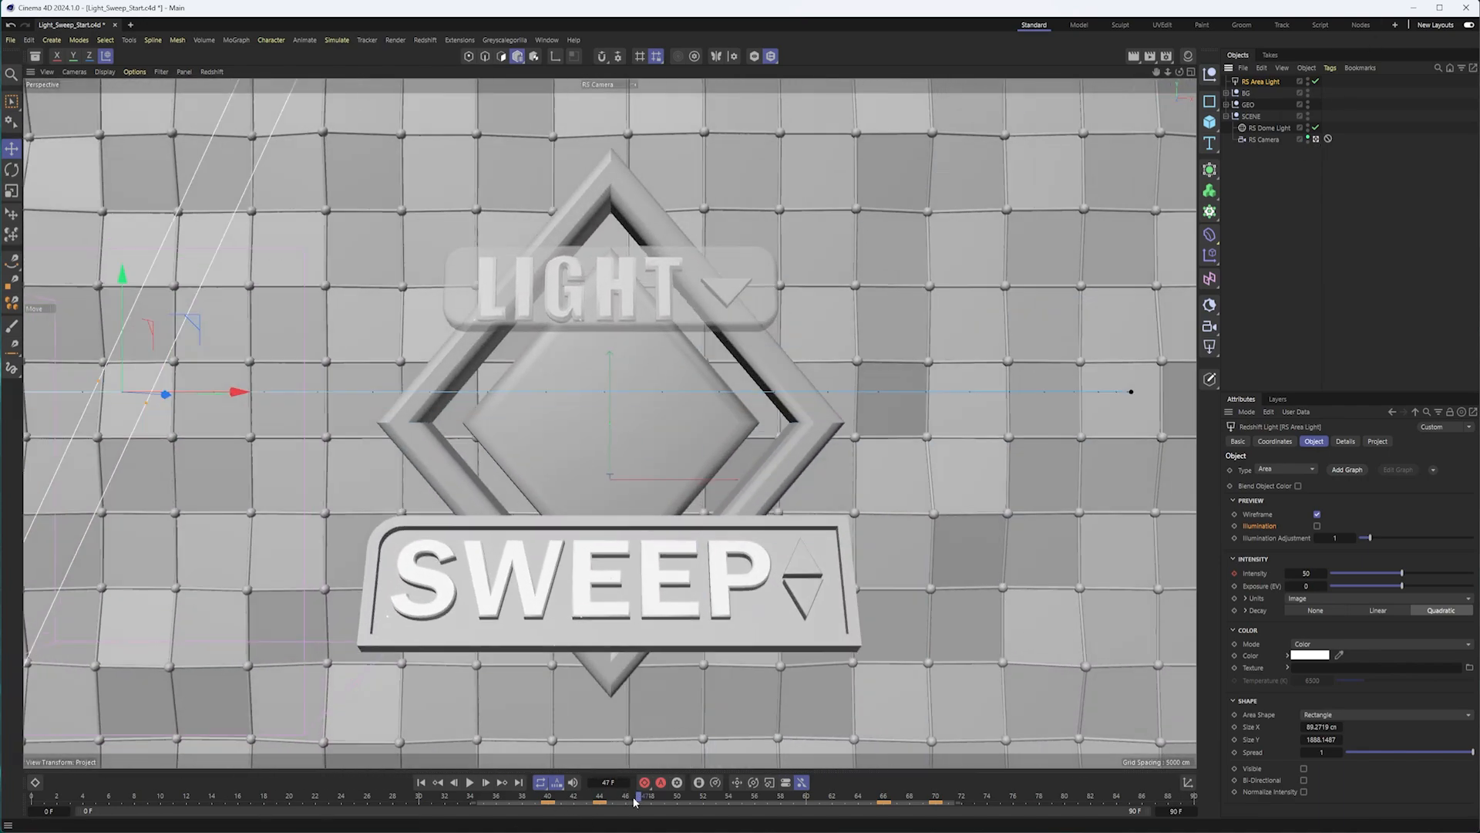
Preview frames 57, 44 and 54 with the Redshift viewport render and turn off its Bucket Mode.
drag(636, 799, 767, 798)
click(212, 72)
click(224, 93)
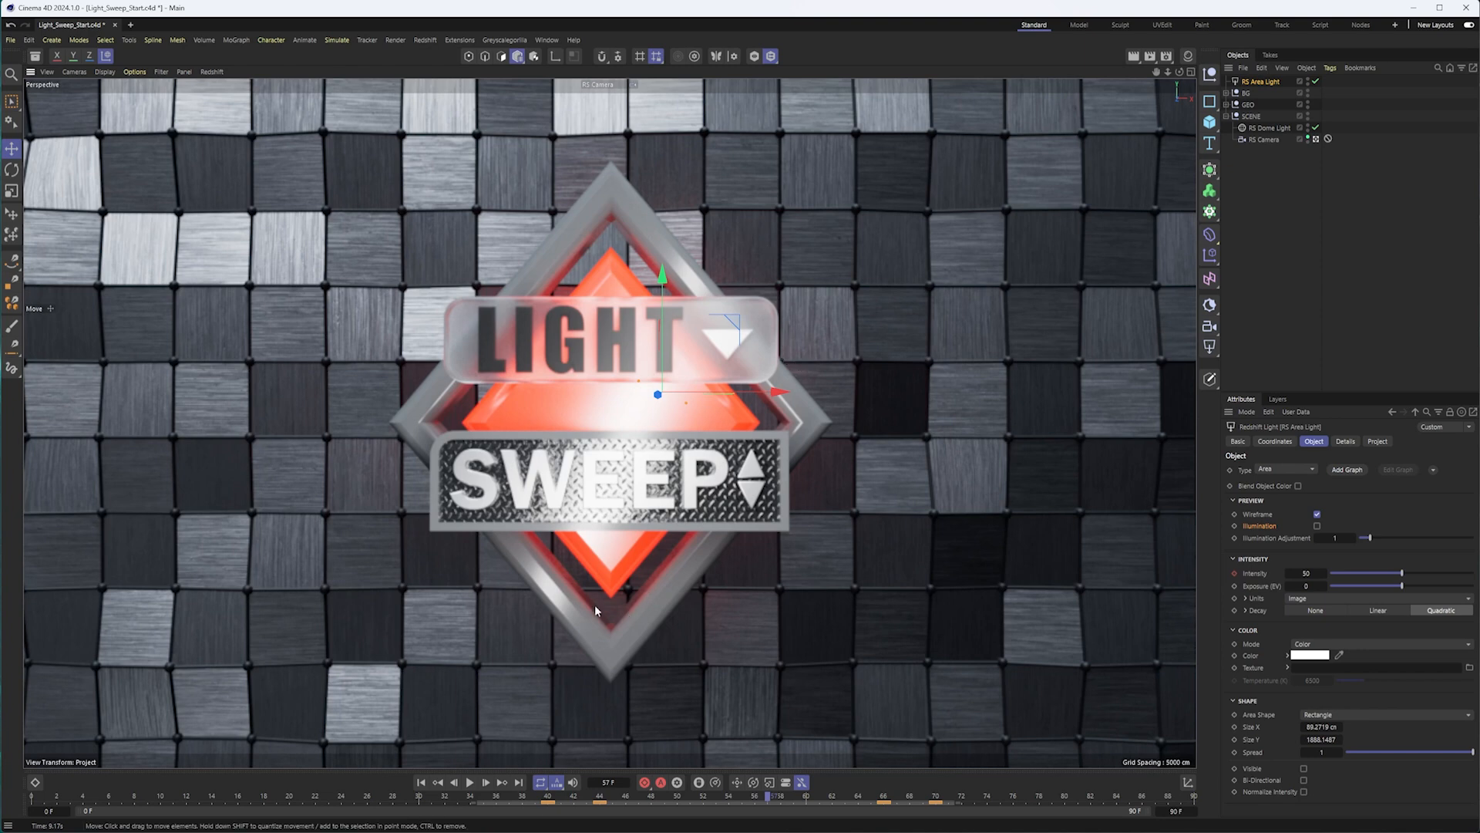
click(600, 797)
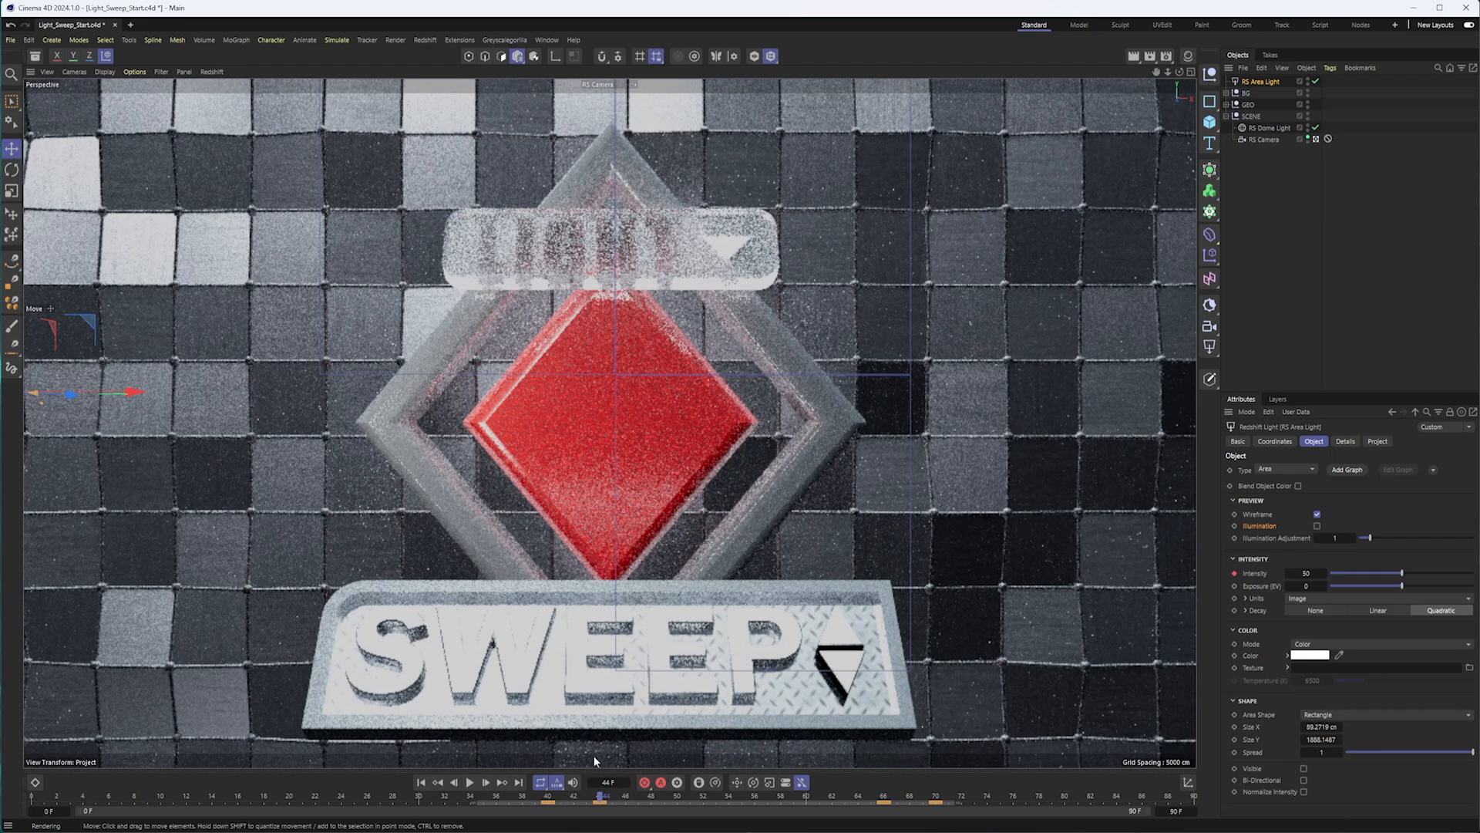
click(730, 799)
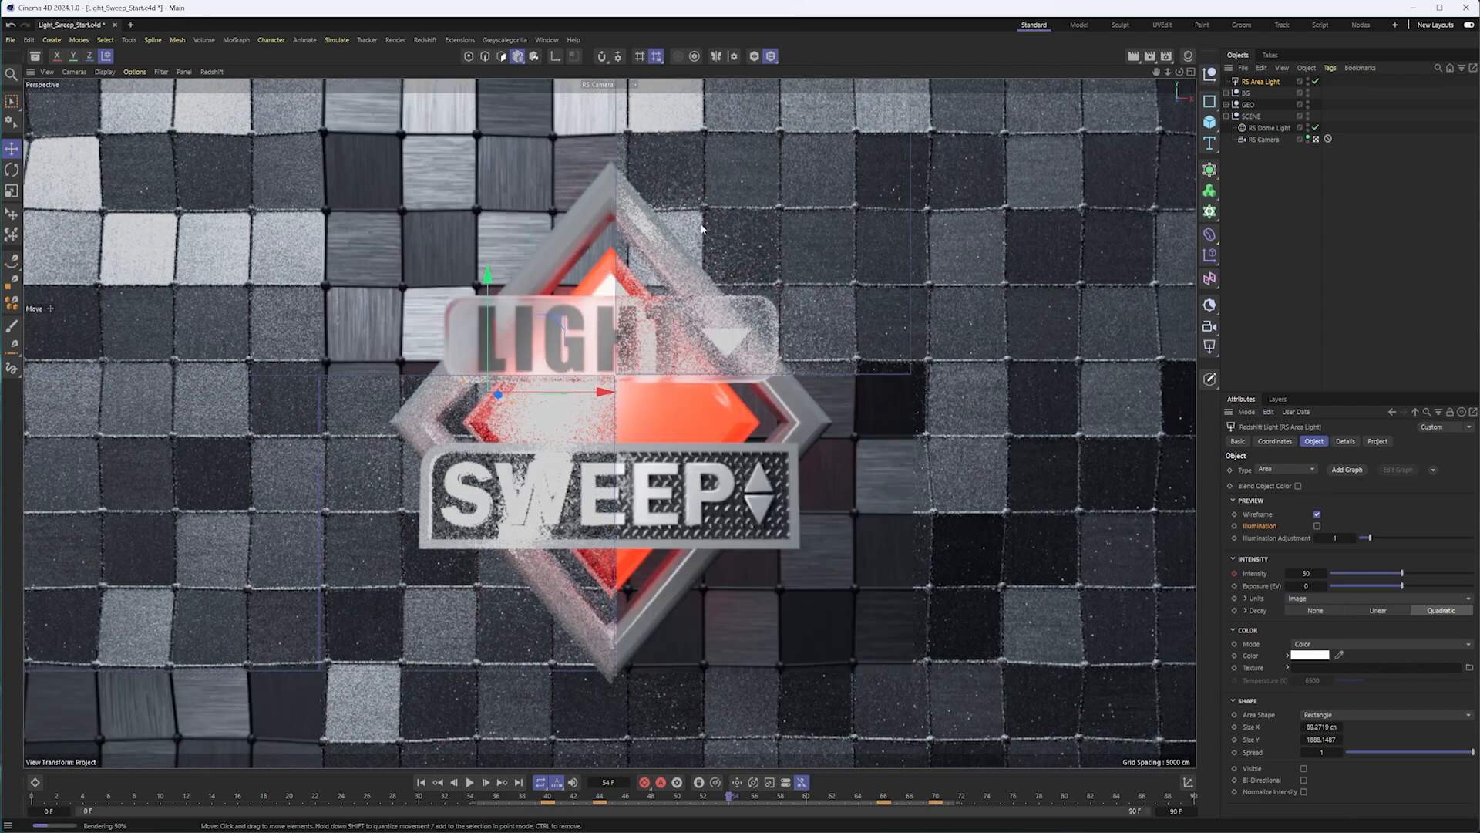
click(208, 72)
click(236, 154)
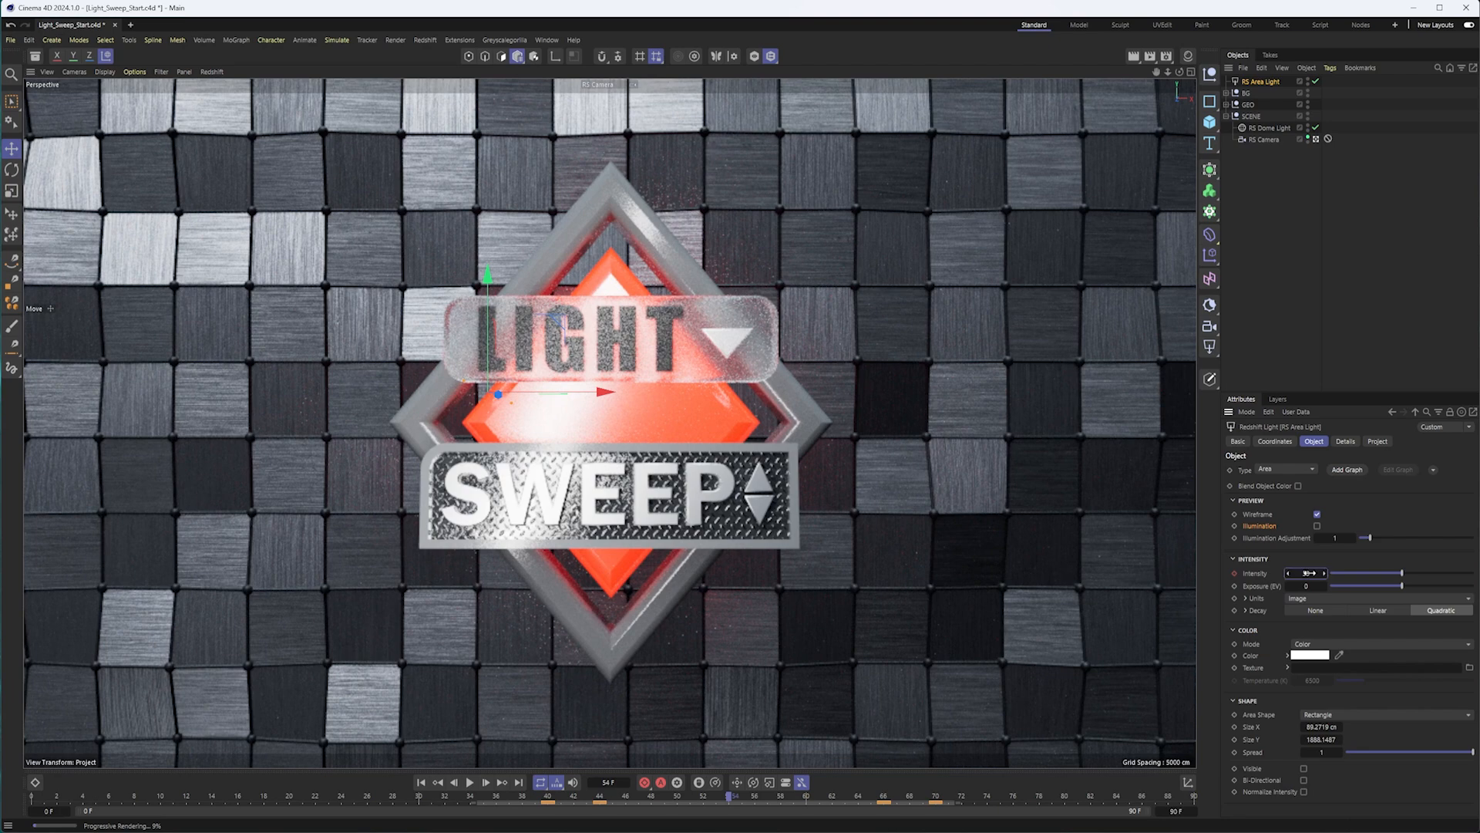
Try intensity 100 on the area light at frame 54, and keyframe that intensity at frames 44 and 66.
key(Return)
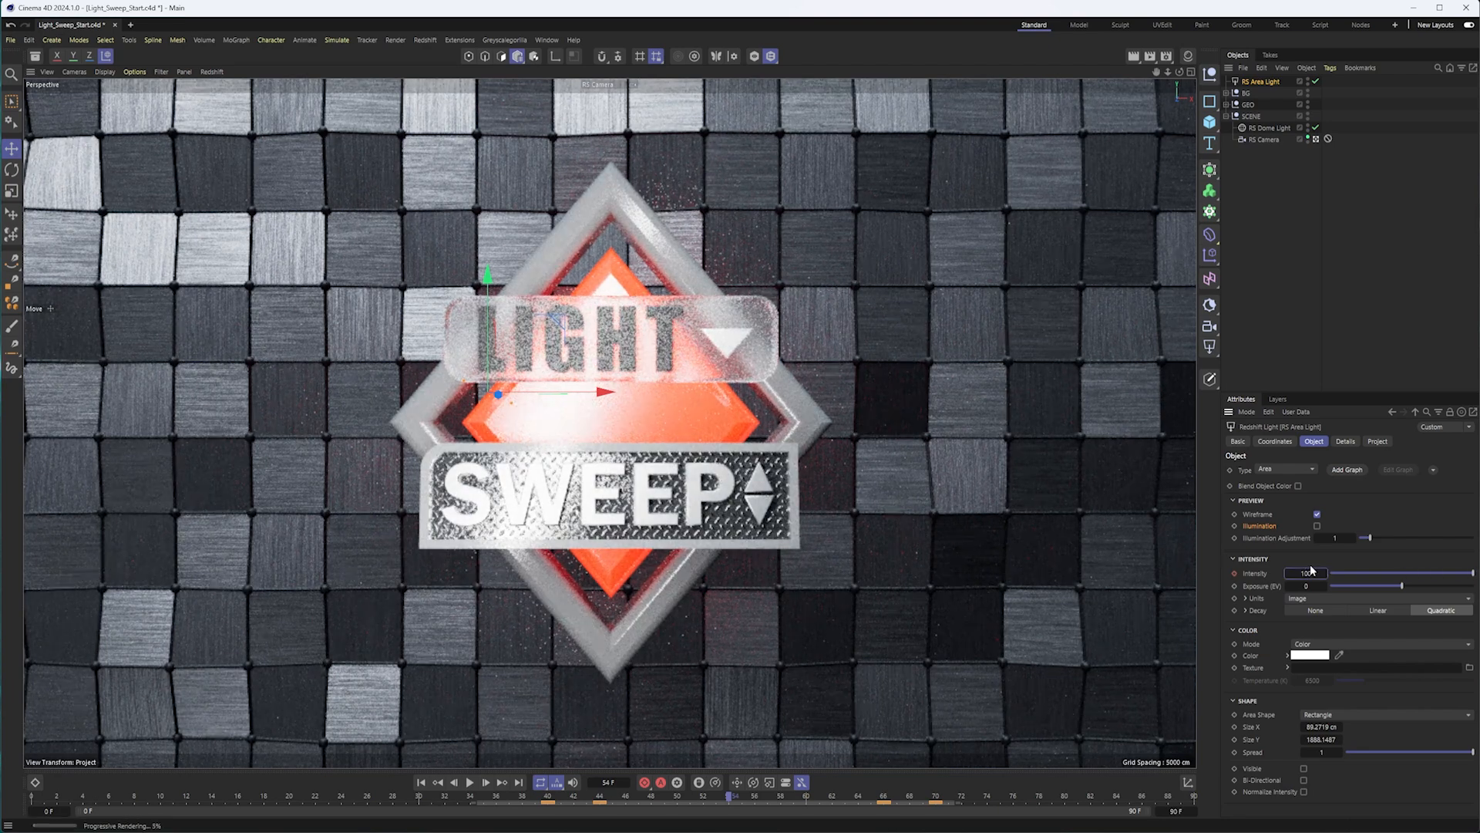
click(600, 799)
click(1303, 572)
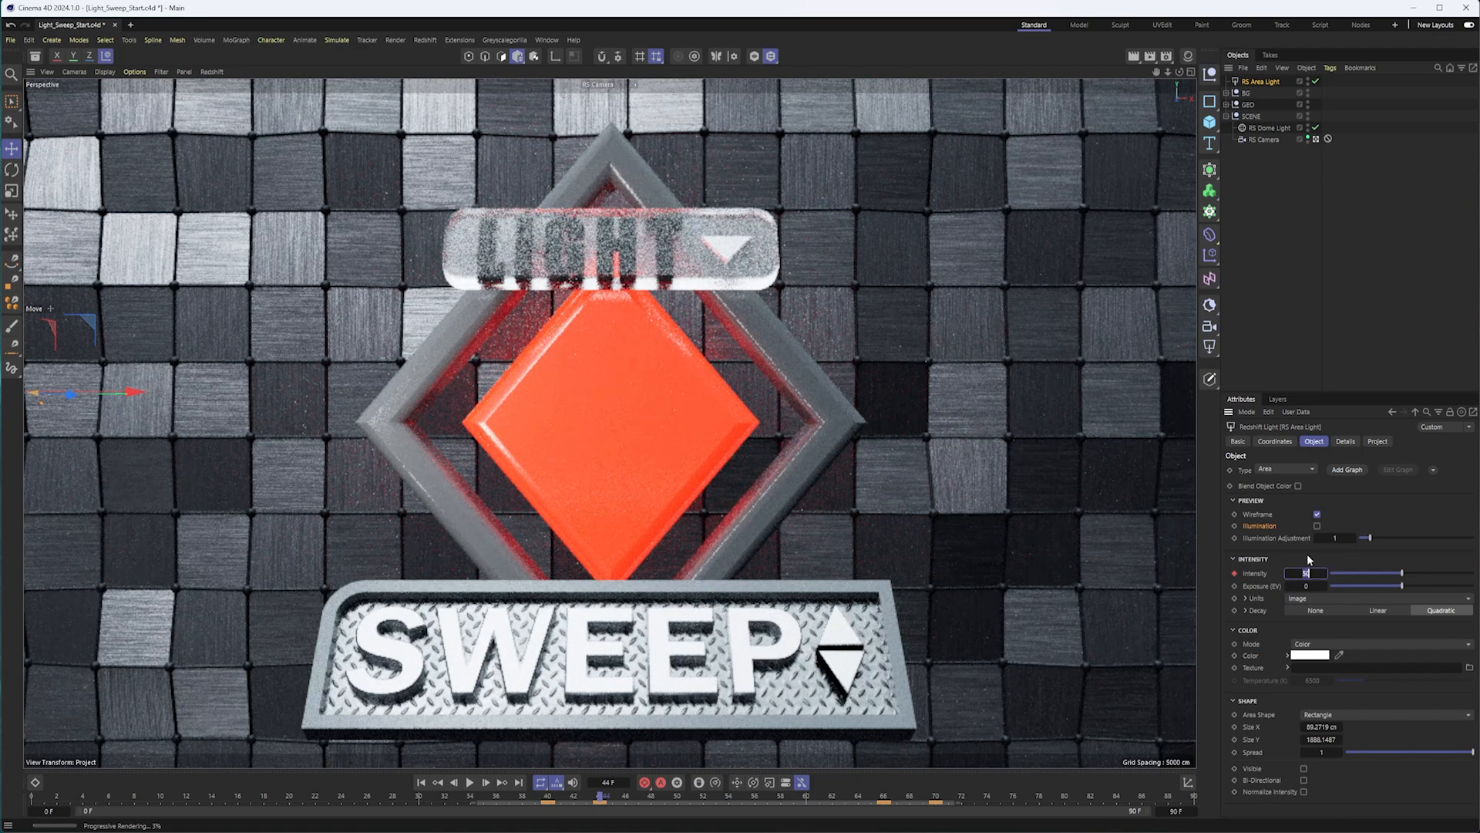
key(Return)
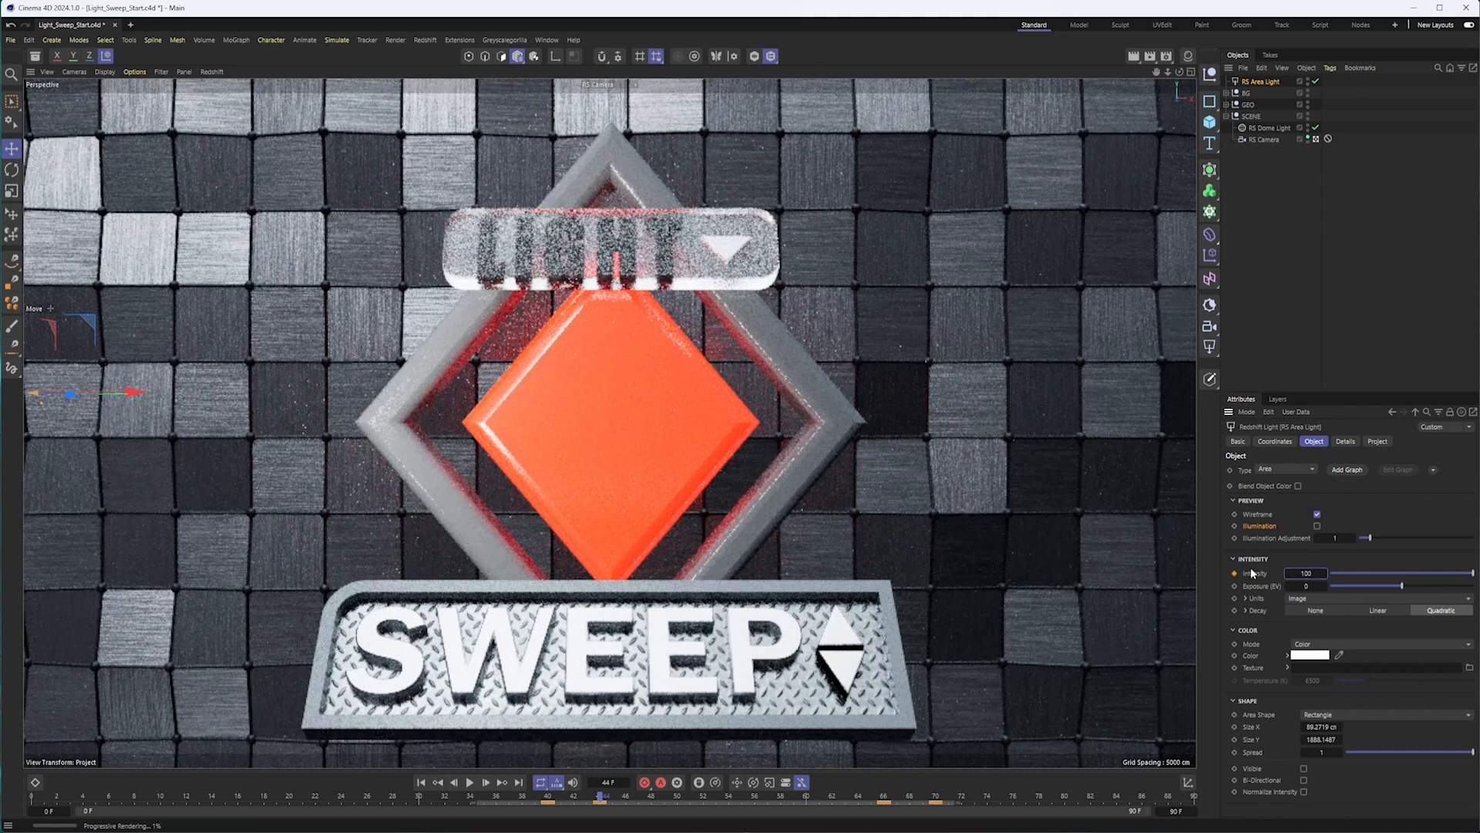
click(884, 796)
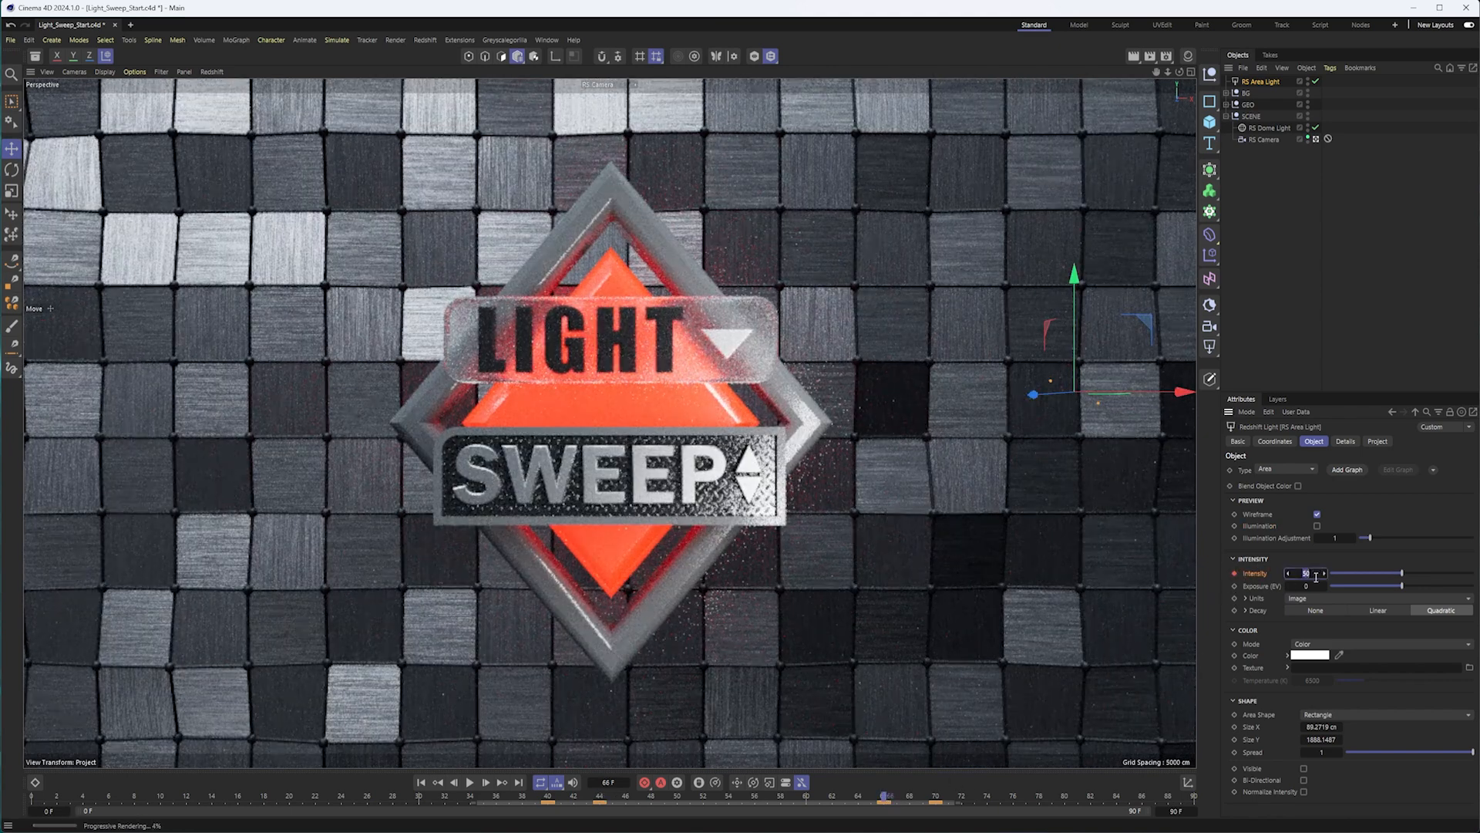
click(1316, 575)
text(100)
key(Return)
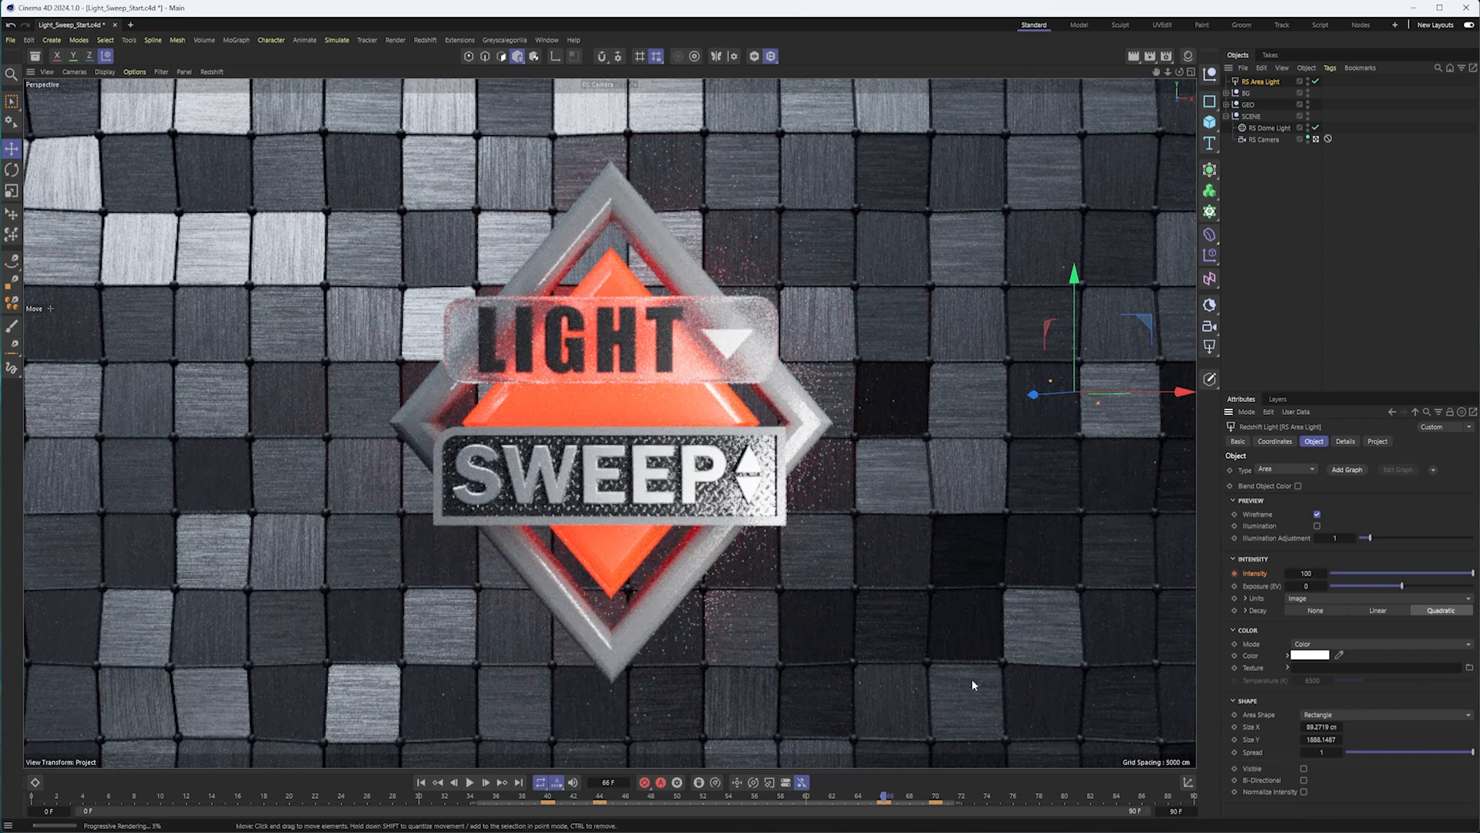
Scrub the rendered sweep between frames 54 and 42, and review the area light's Project exclusion settings.
drag(878, 796, 732, 796)
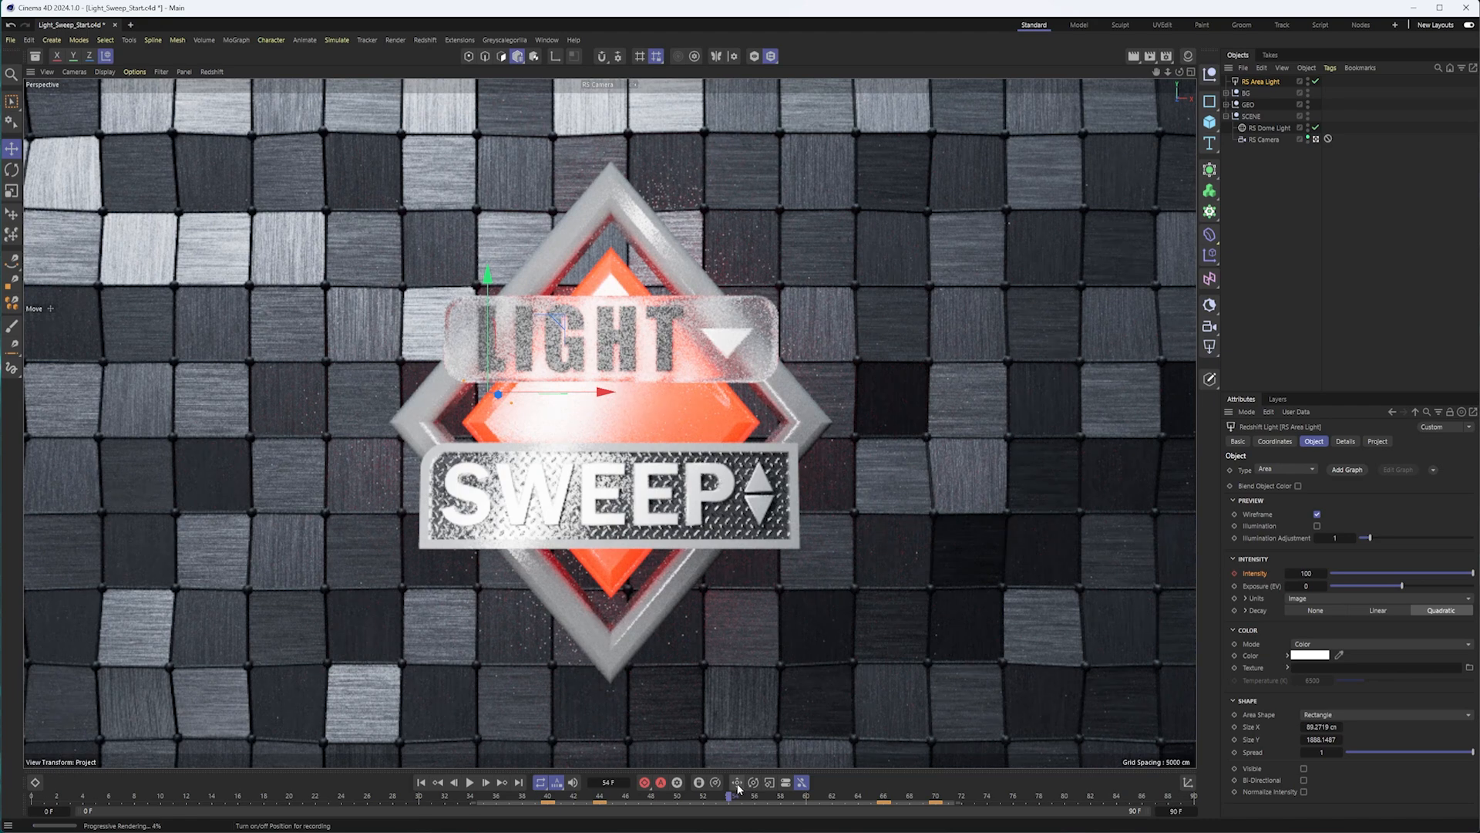
drag(724, 792, 571, 798)
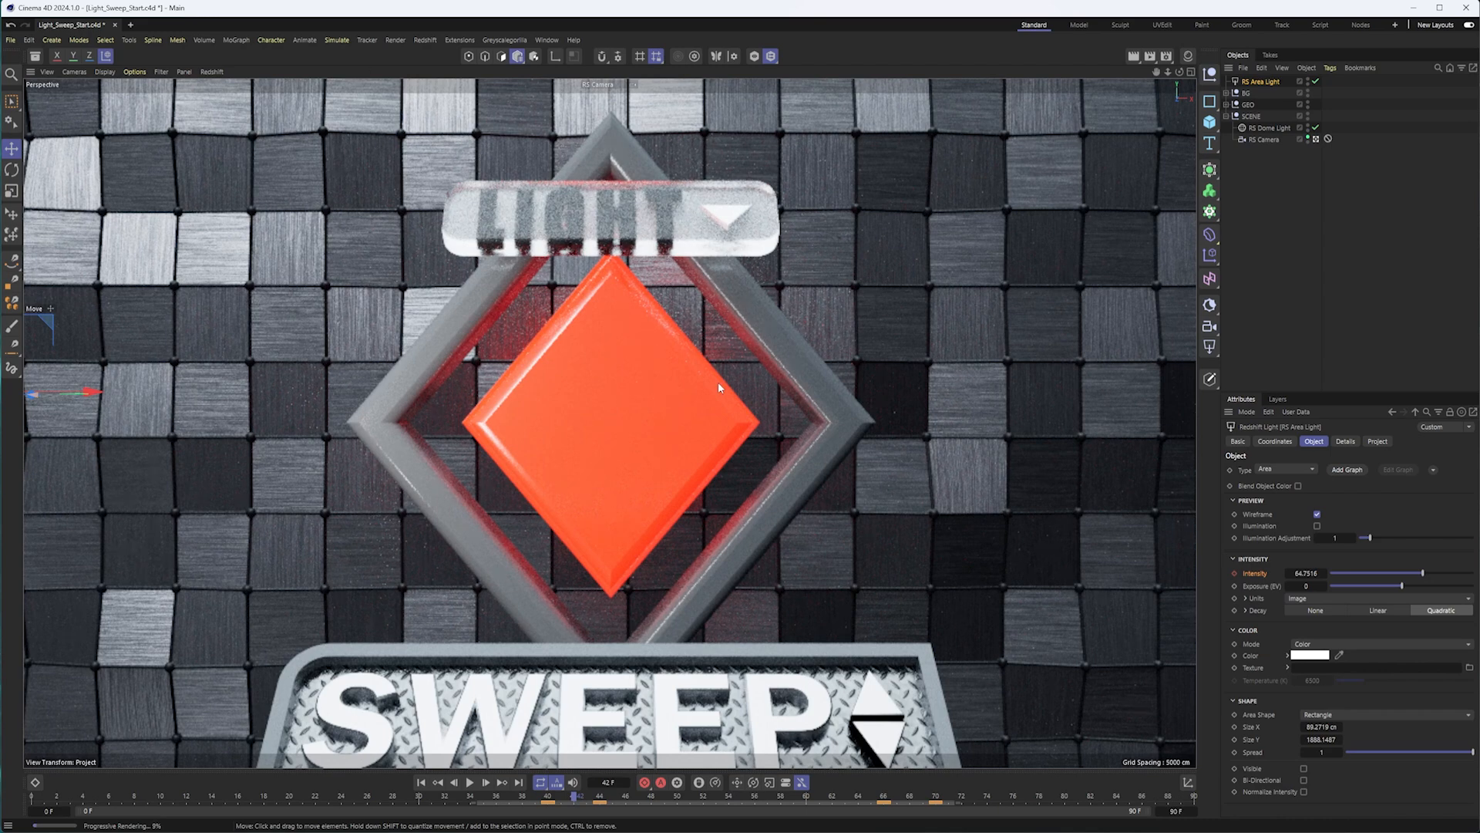
drag(580, 794, 728, 794)
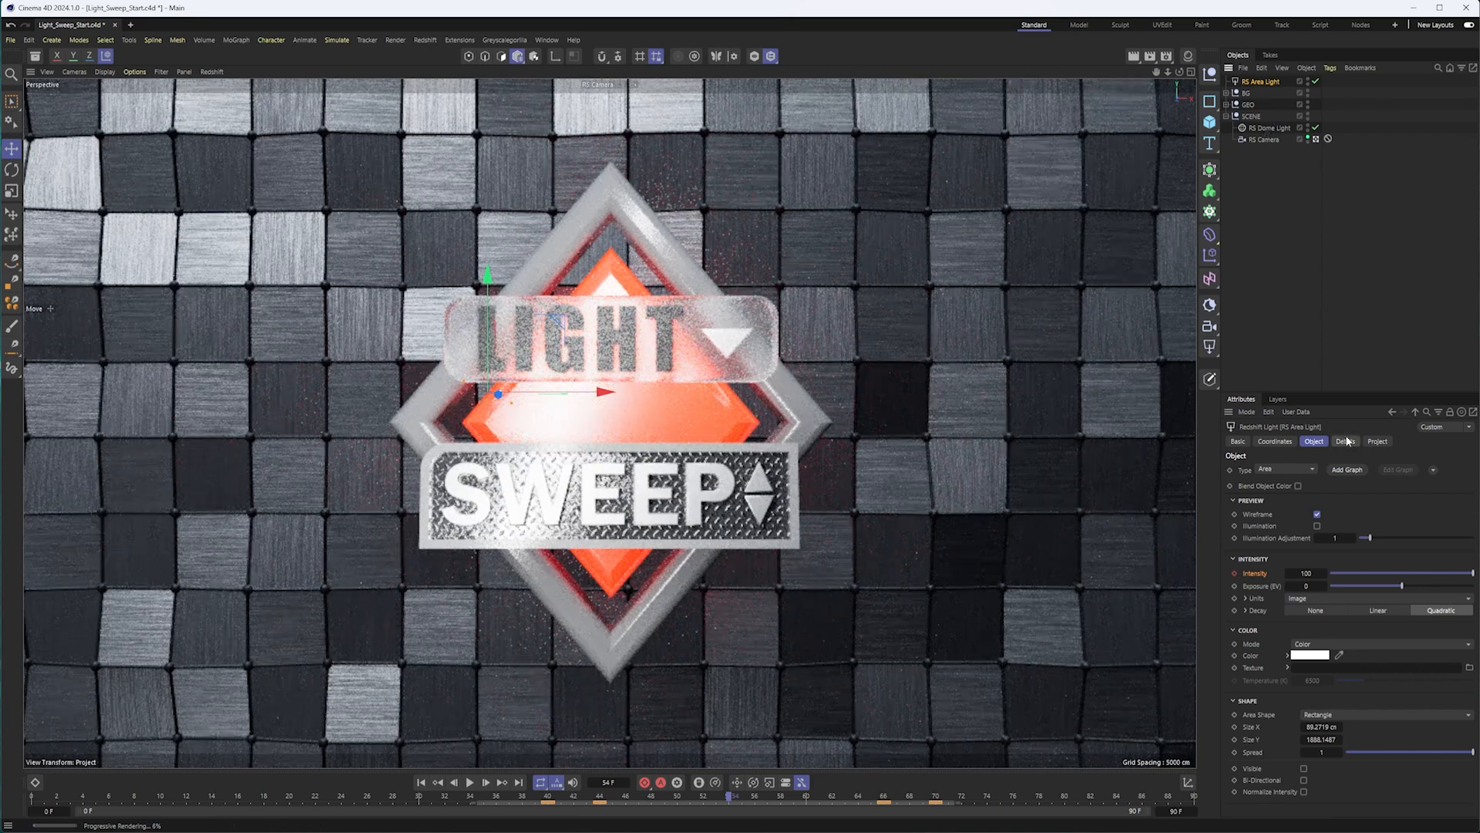
click(1376, 441)
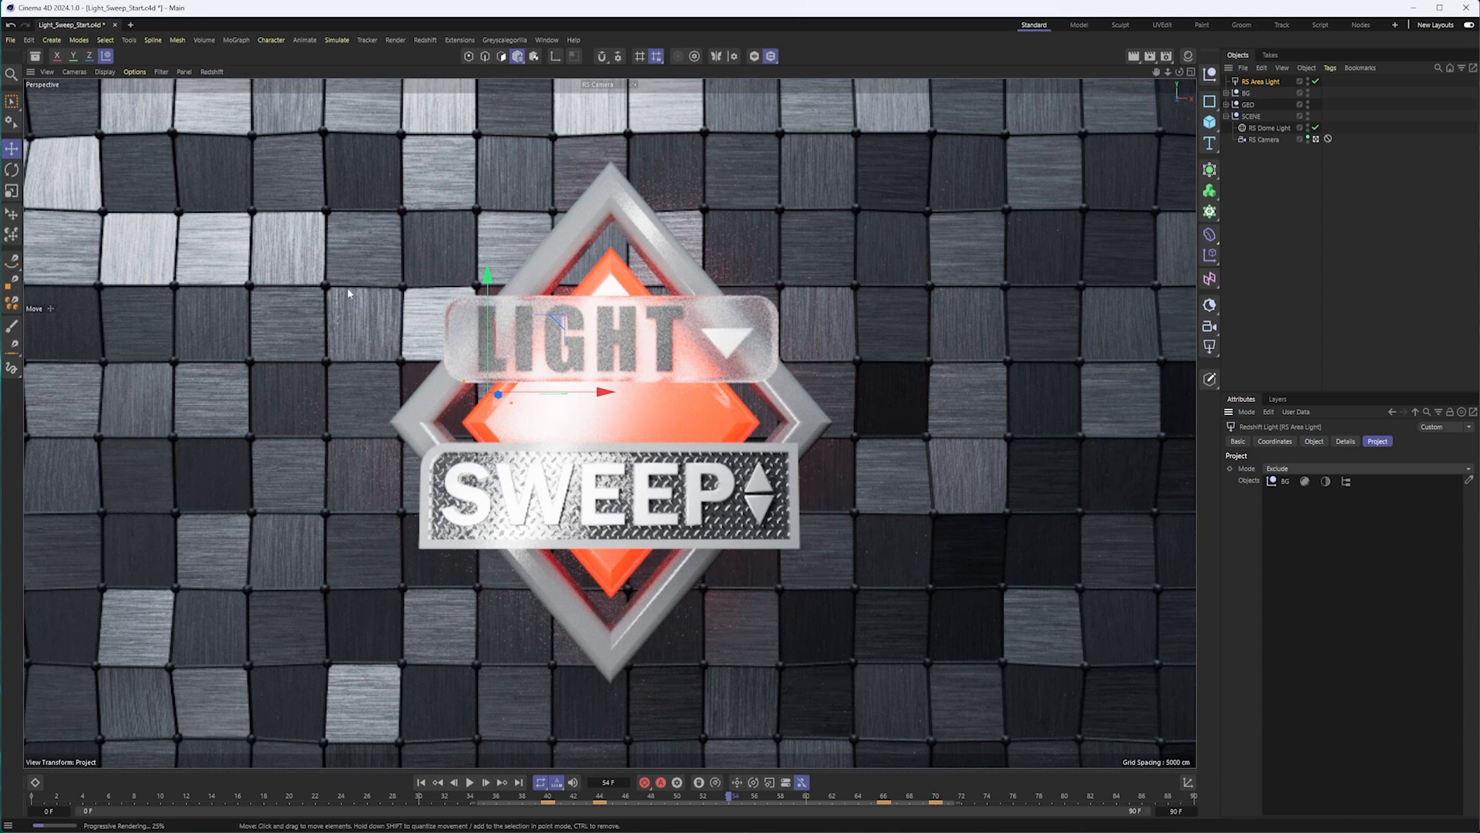
Switch off the Redshift viewport render, disable the area light and deselect it.
click(213, 73)
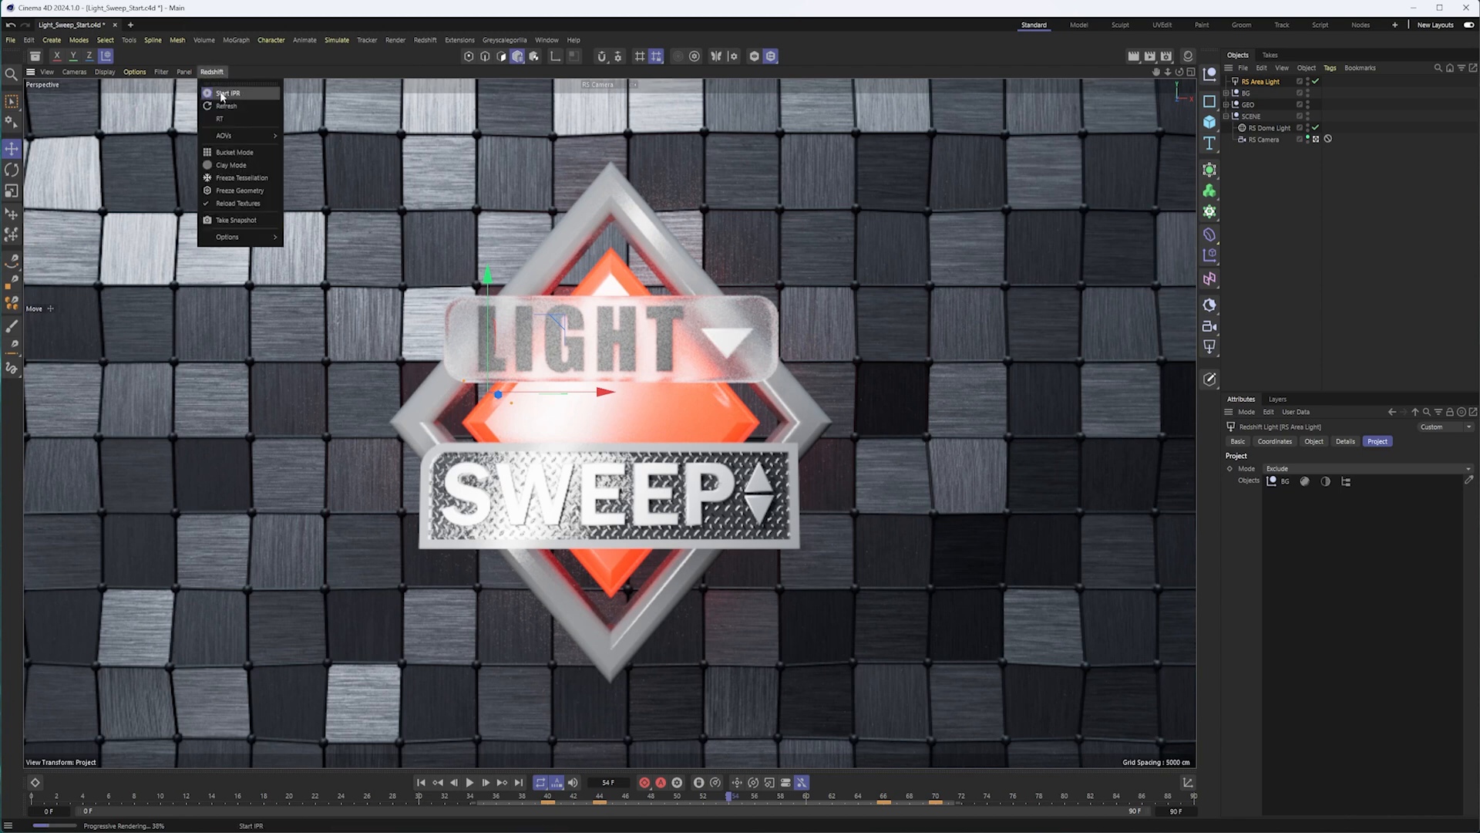
click(222, 94)
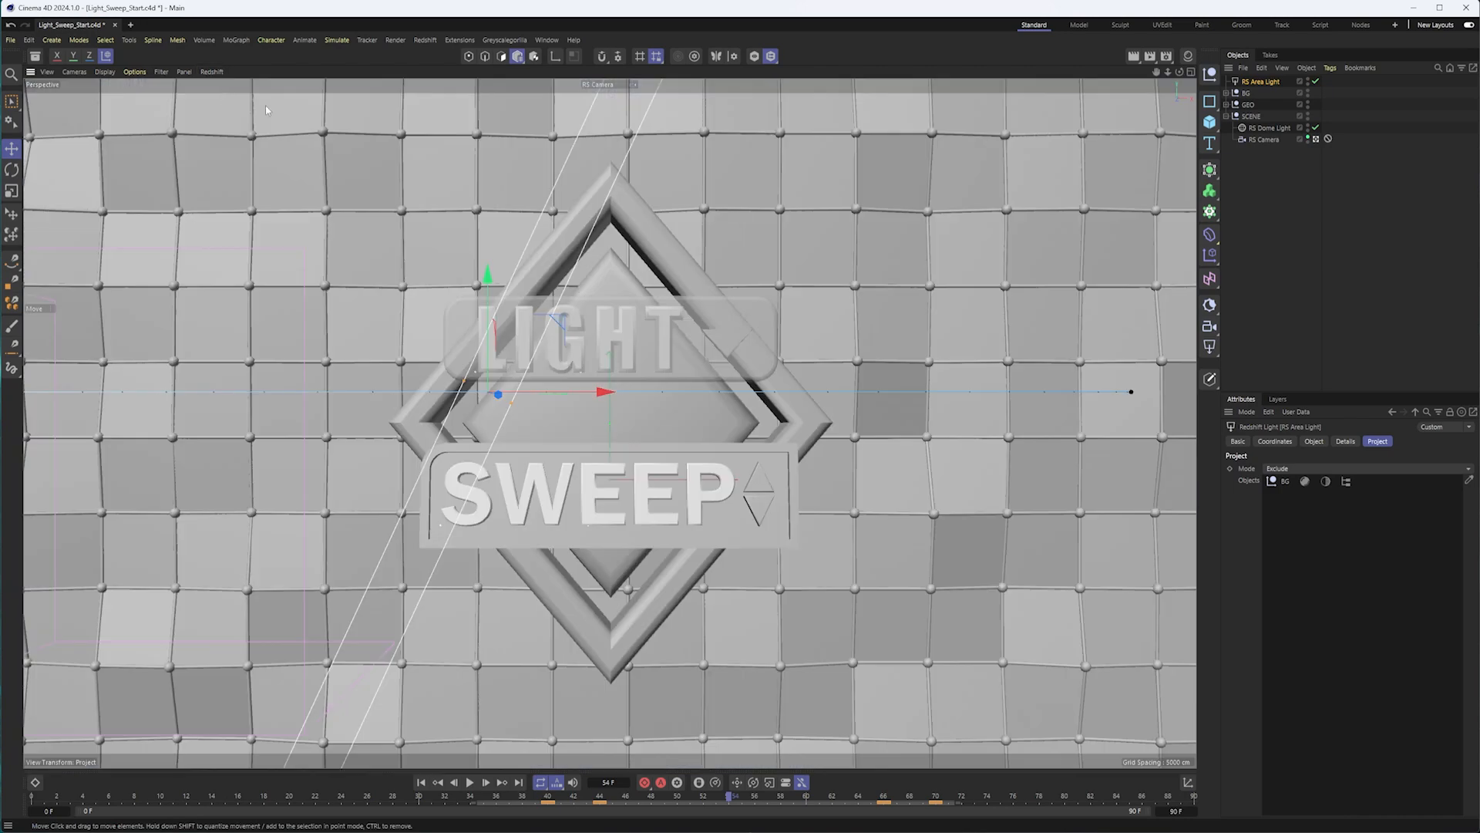
click(1315, 82)
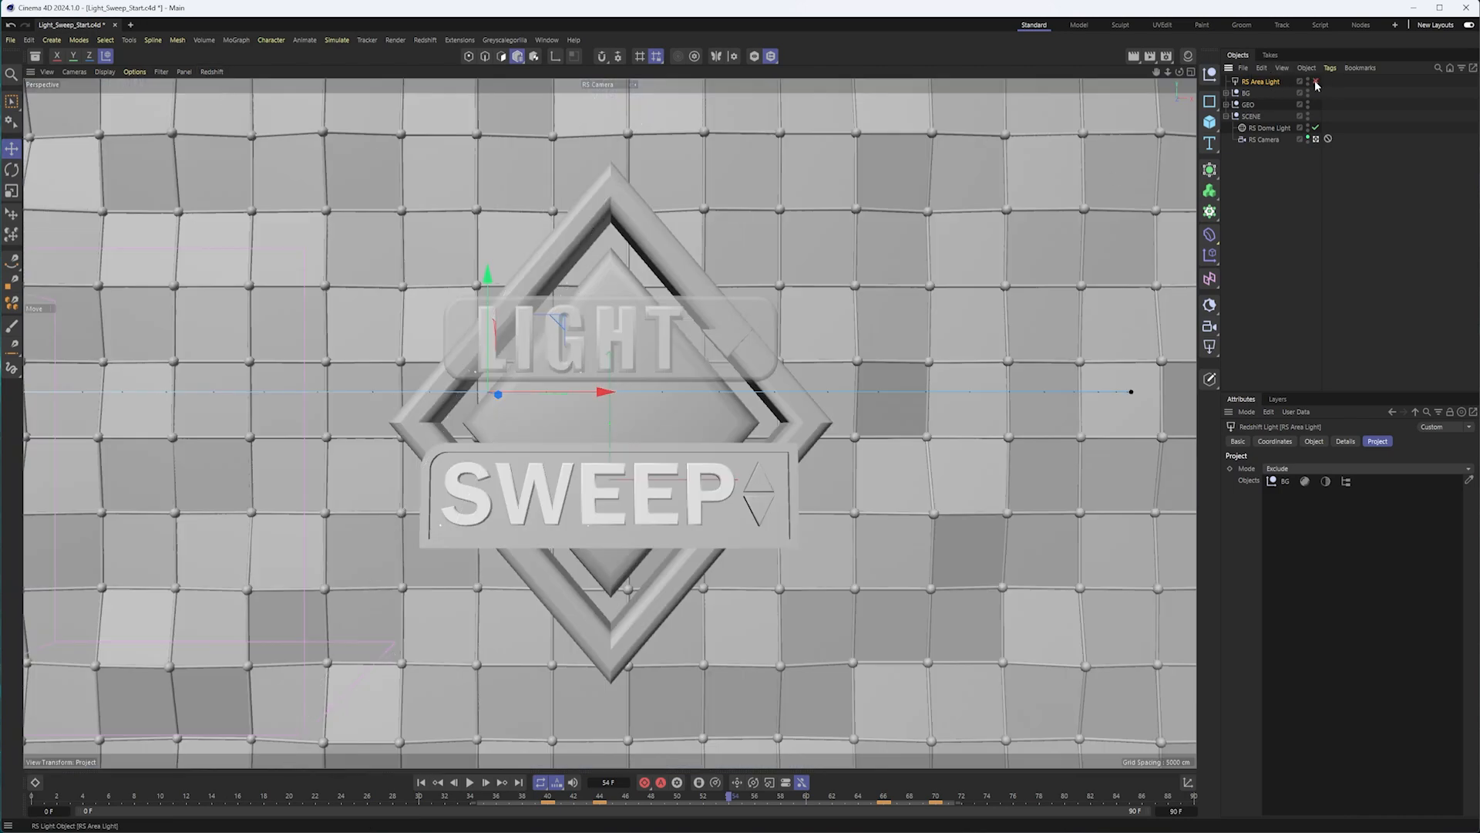
click(1330, 180)
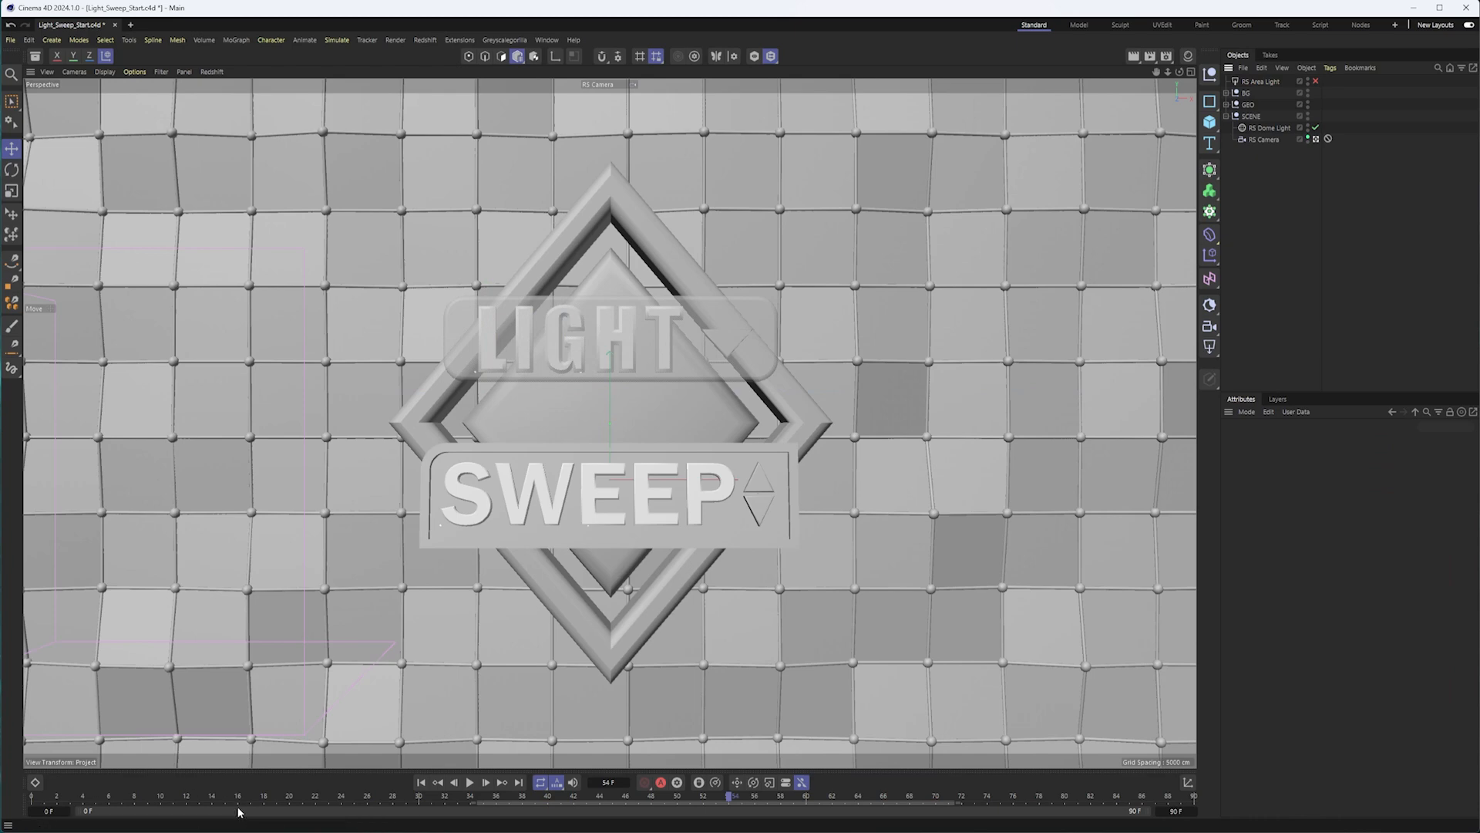
Scrub the animation to frame 65, select the badge's outer ring and start the Redshift viewport render.
drag(186, 800, 879, 734)
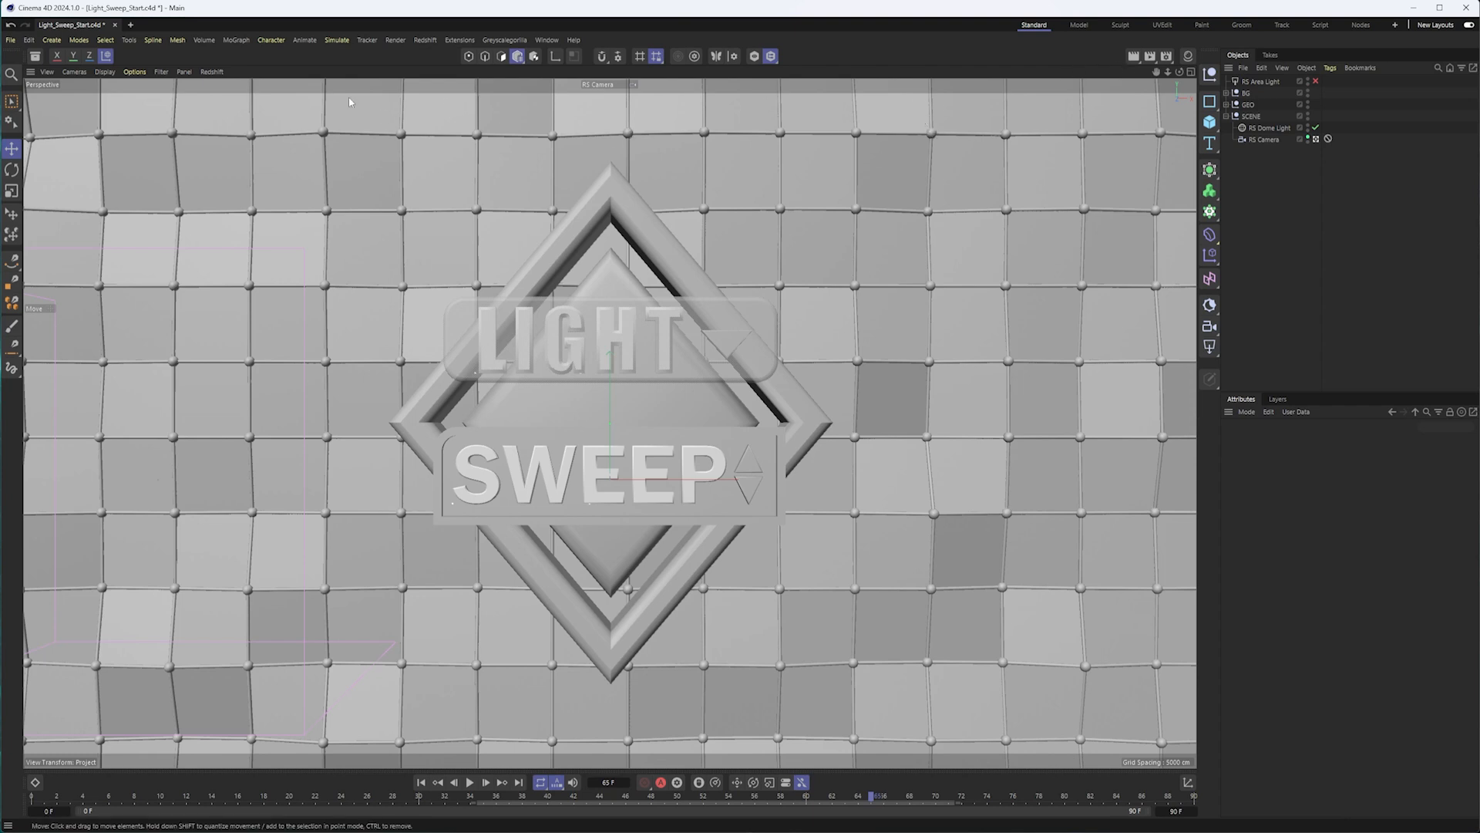
click(596, 213)
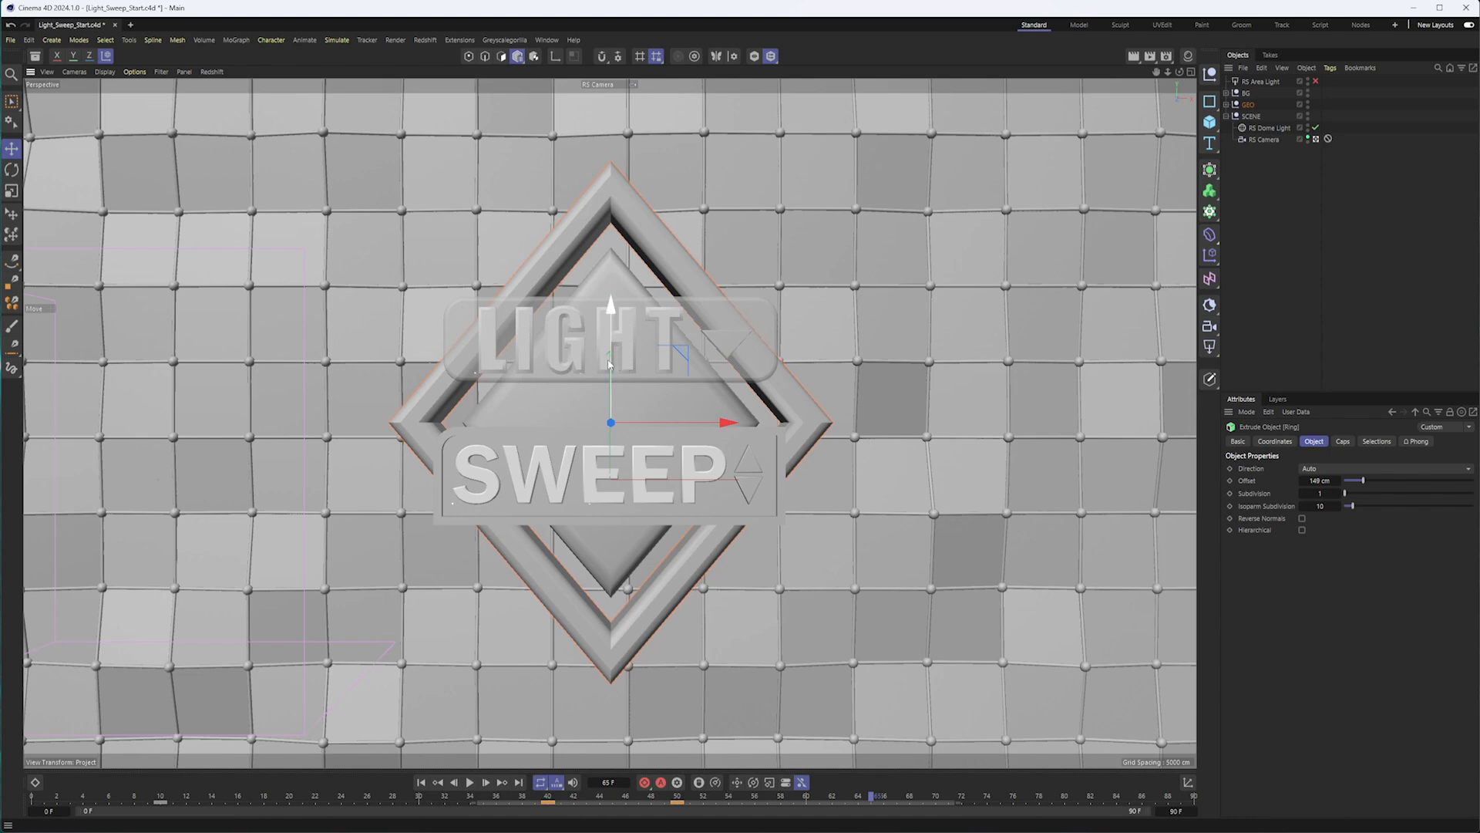
click(212, 72)
click(223, 111)
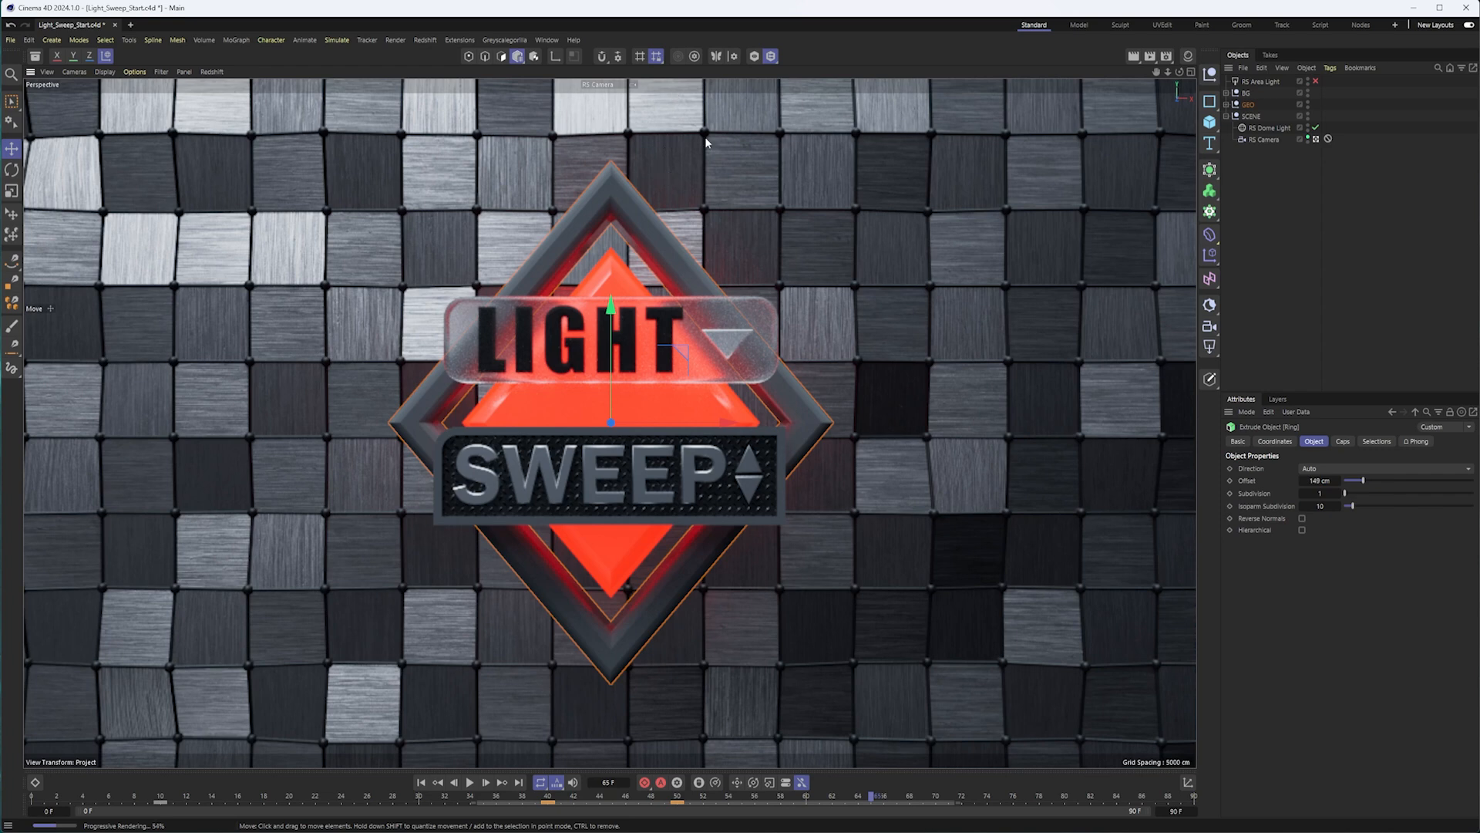
Add a Redshift Object render tag to the GEO group.
click(1249, 106)
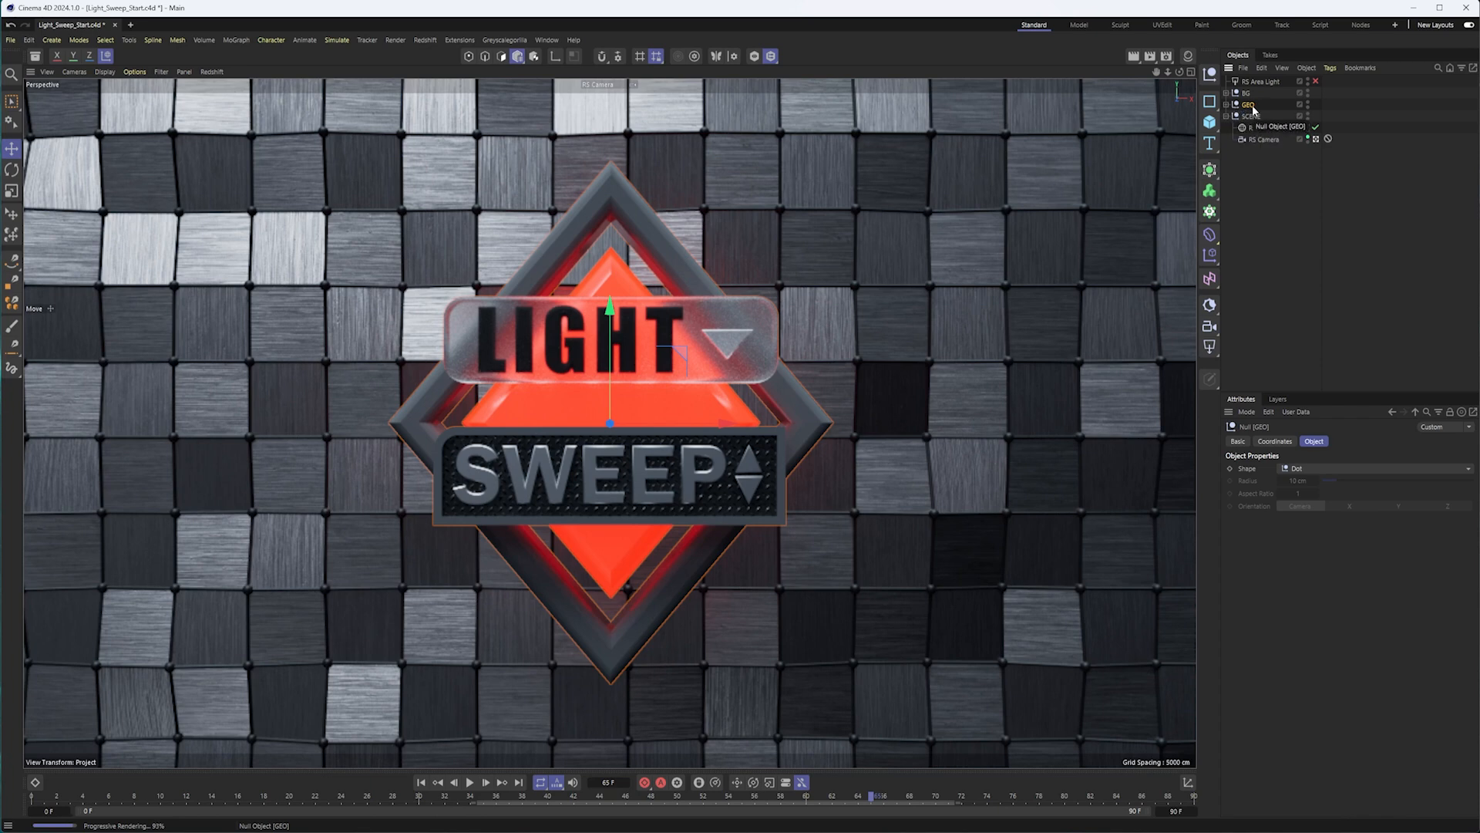
right_click(1250, 107)
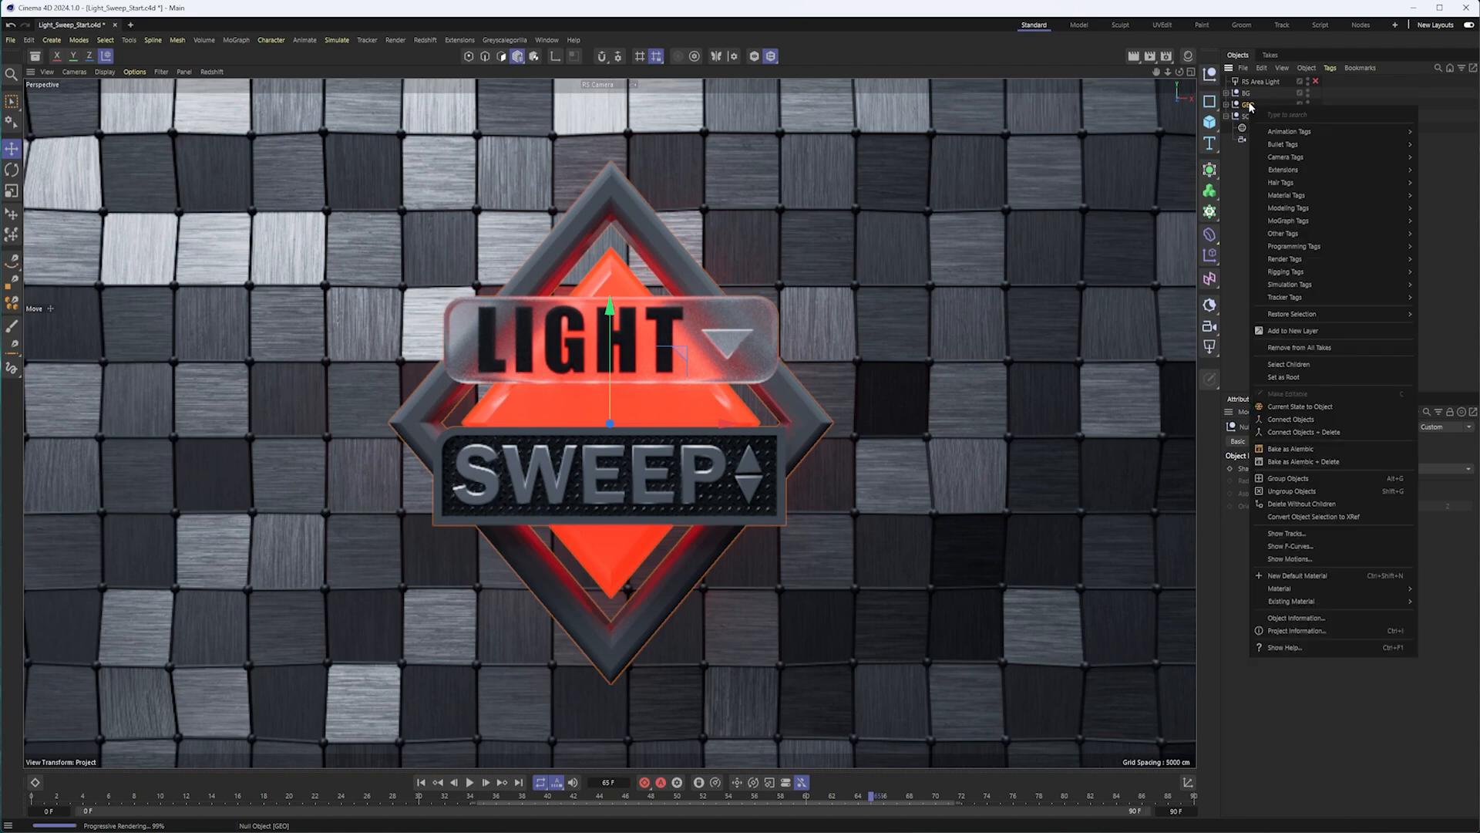
mouse_move(1308, 261)
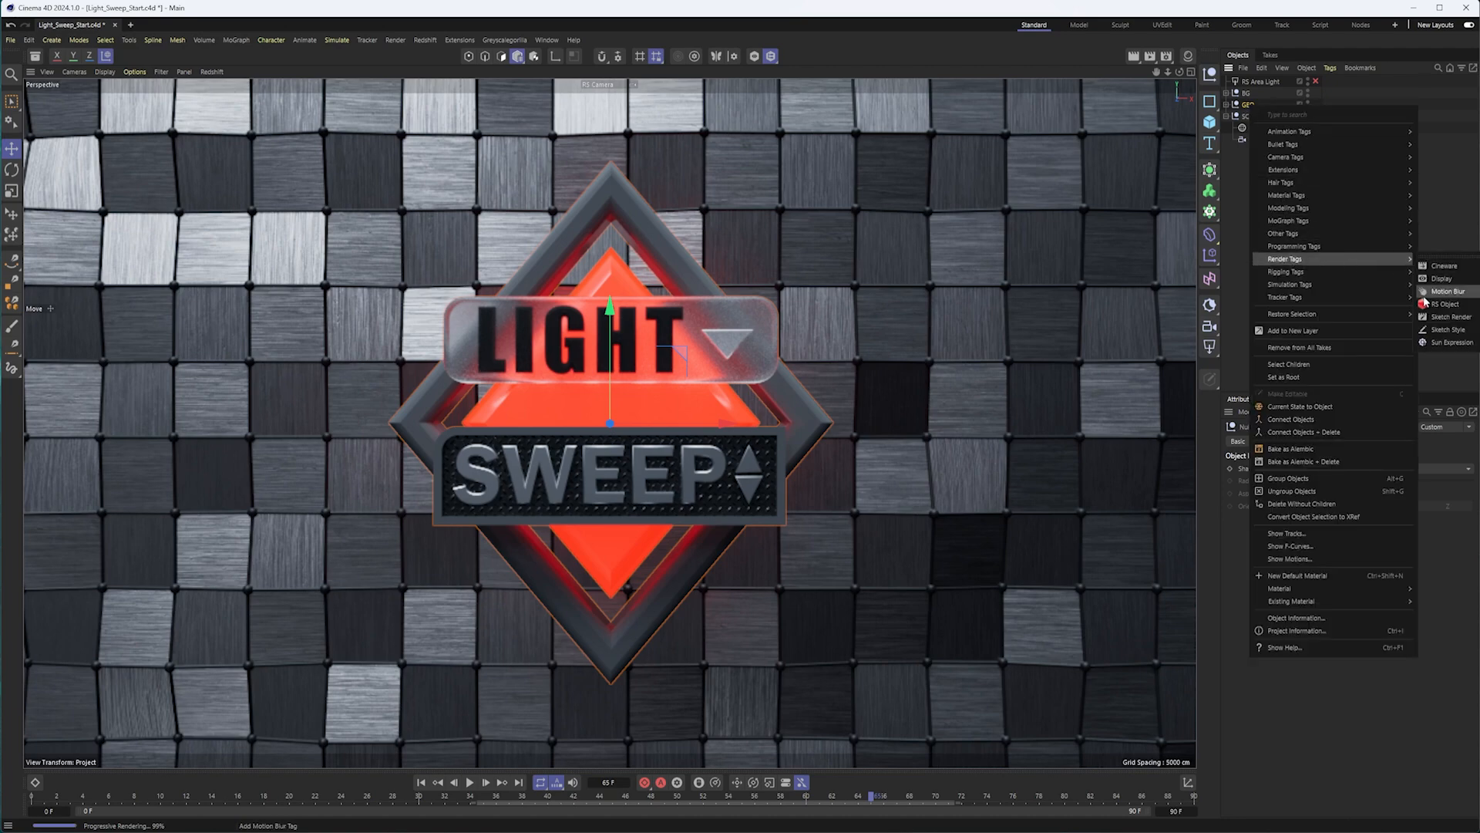
click(1426, 304)
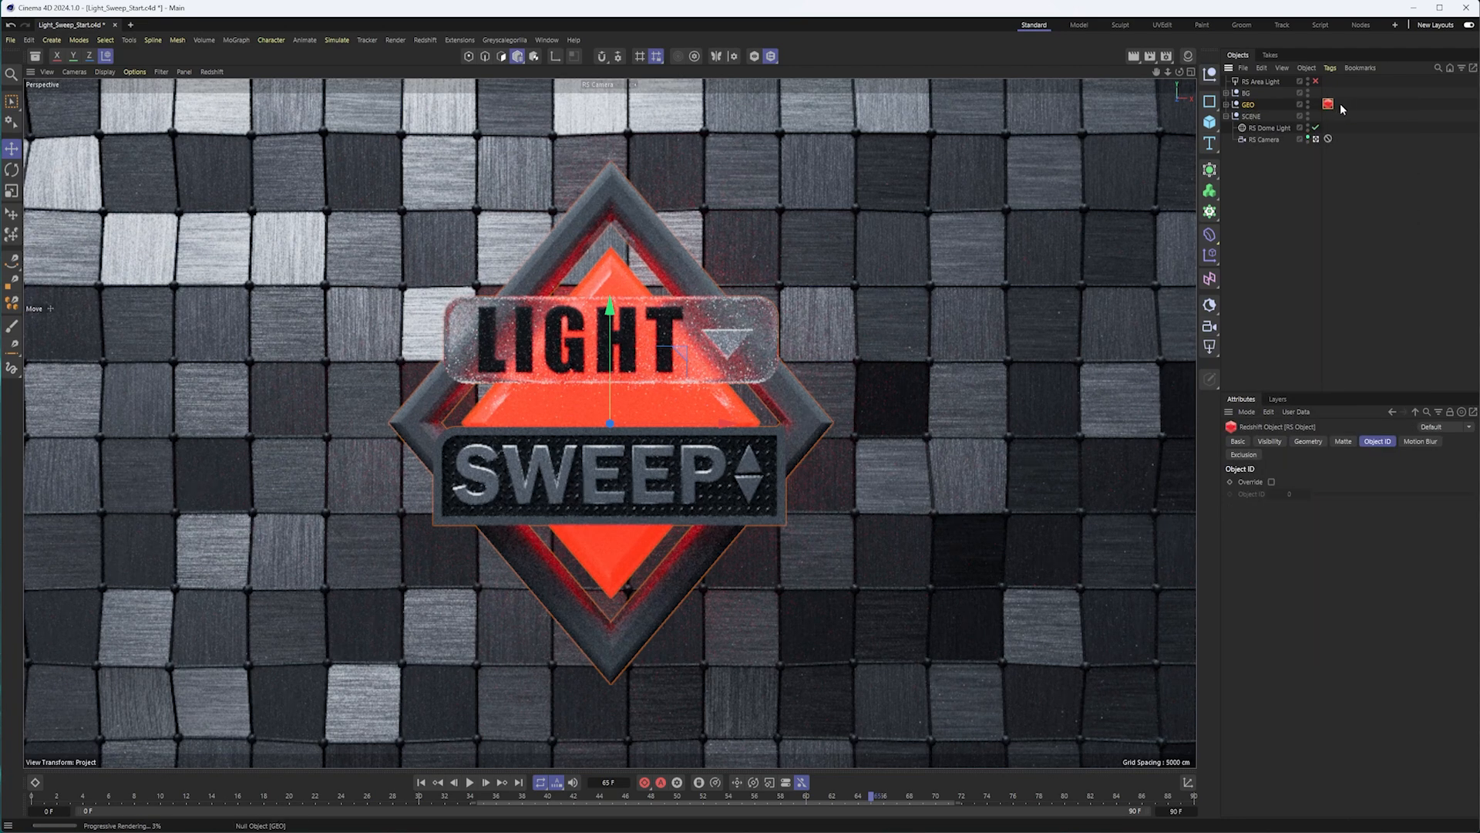
Inspect the Object ID settings of the Redshift Object tag on the nested Extrude.1 inside the GEO group.
click(1227, 105)
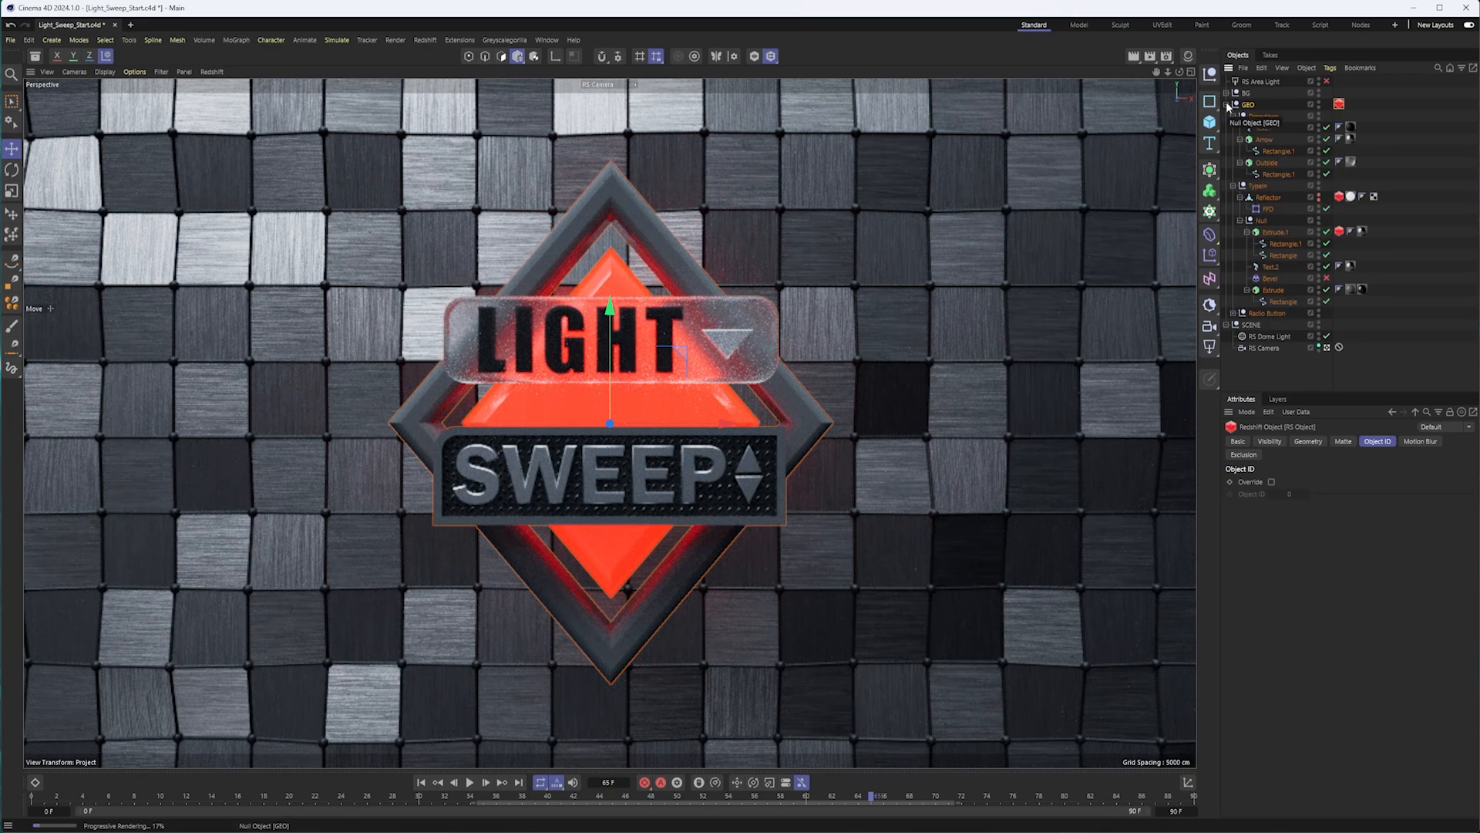
click(1227, 105)
click(1227, 105)
click(1342, 232)
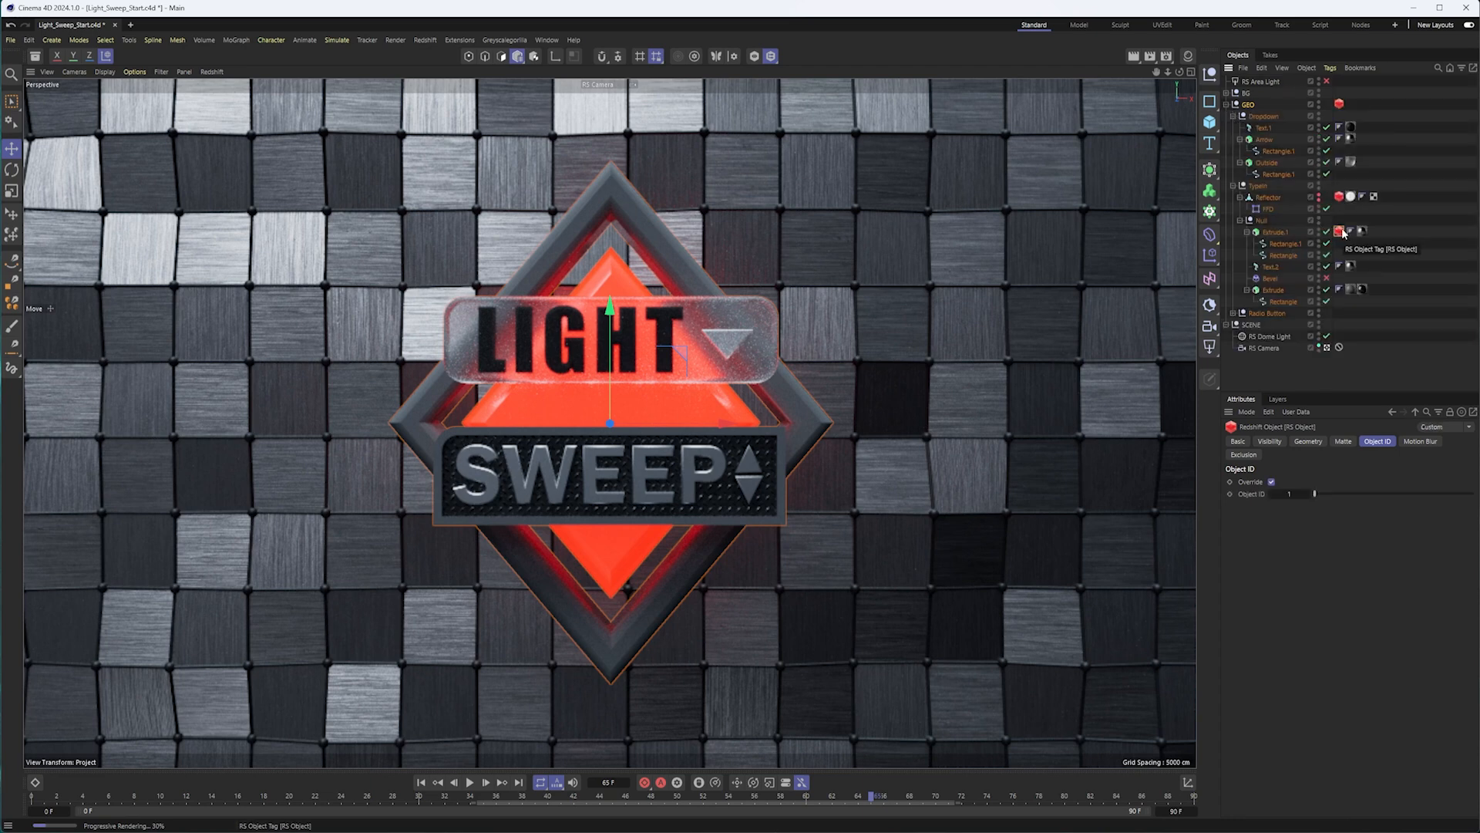
click(1240, 221)
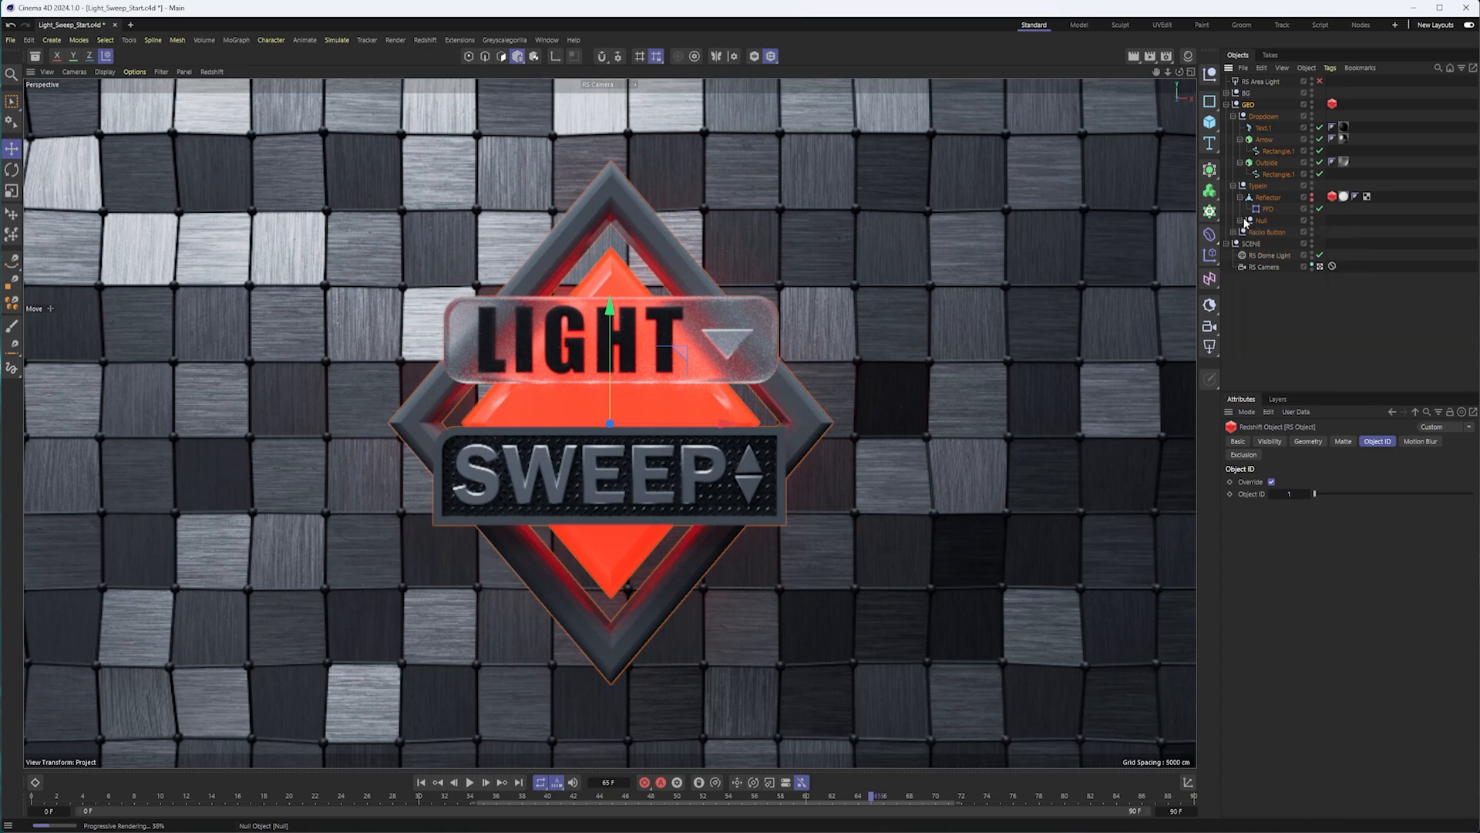
click(1226, 104)
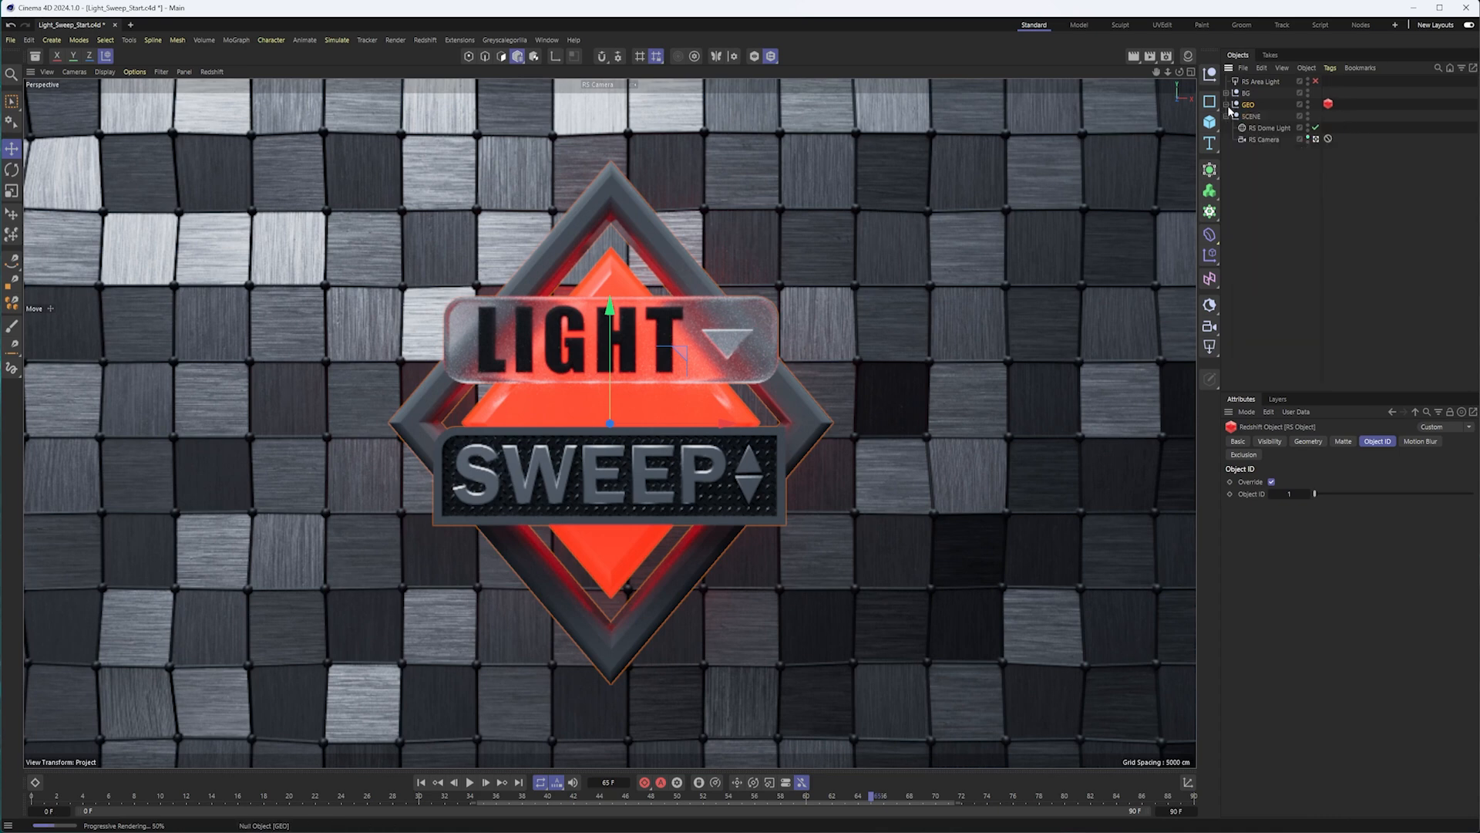
Enable the Object ID override on the GEO group's Redshift tag and set the Object ID to 1.
click(1328, 103)
click(1272, 482)
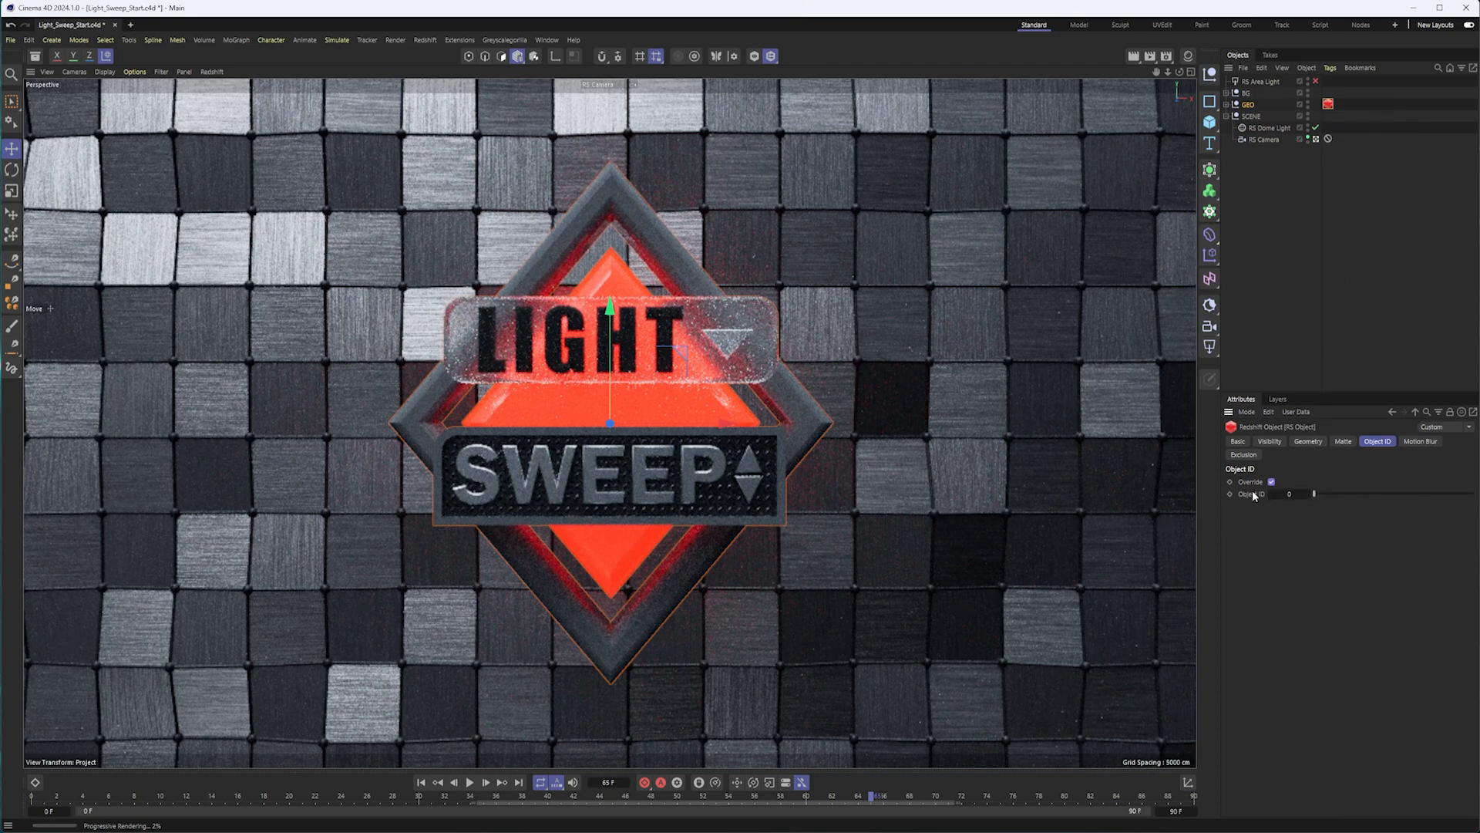
click(1306, 494)
Add a Puzzle Matte AOV in the RS AOV Manager and select it for editing.
click(1168, 58)
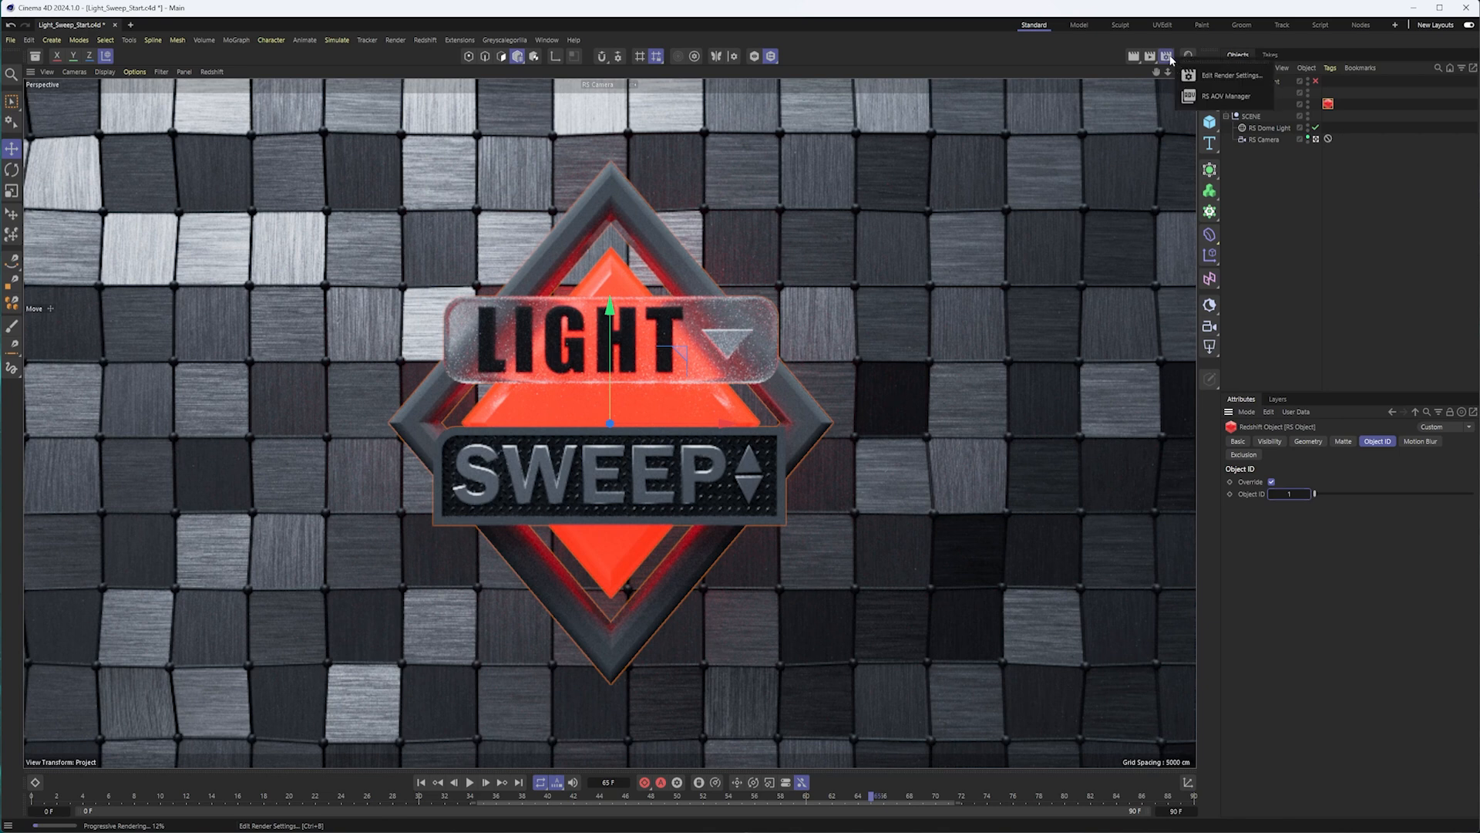
click(1215, 98)
drag(1276, 98, 698, 79)
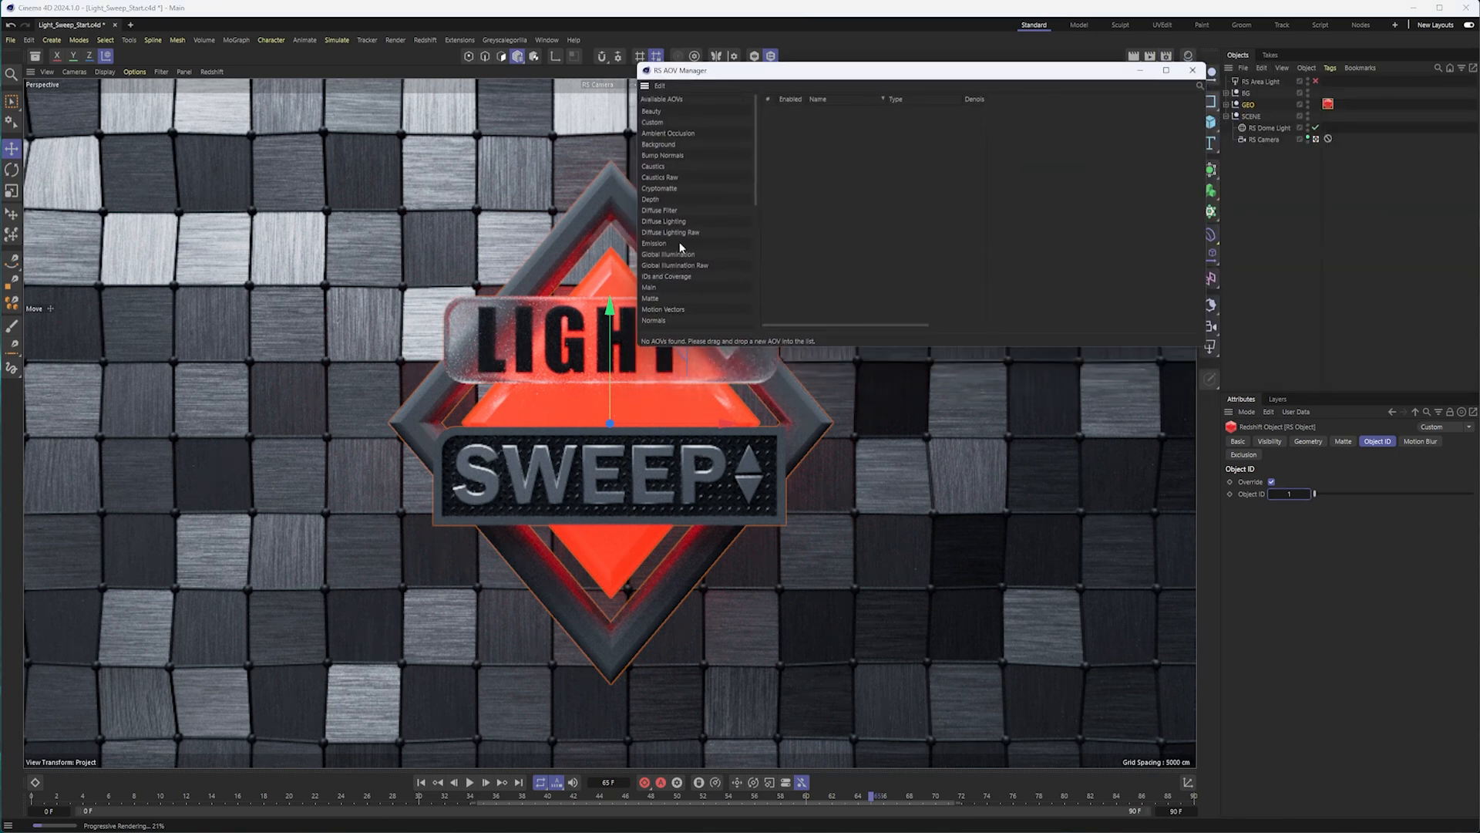
scroll(670, 212, down, 3)
drag(669, 294, 854, 168)
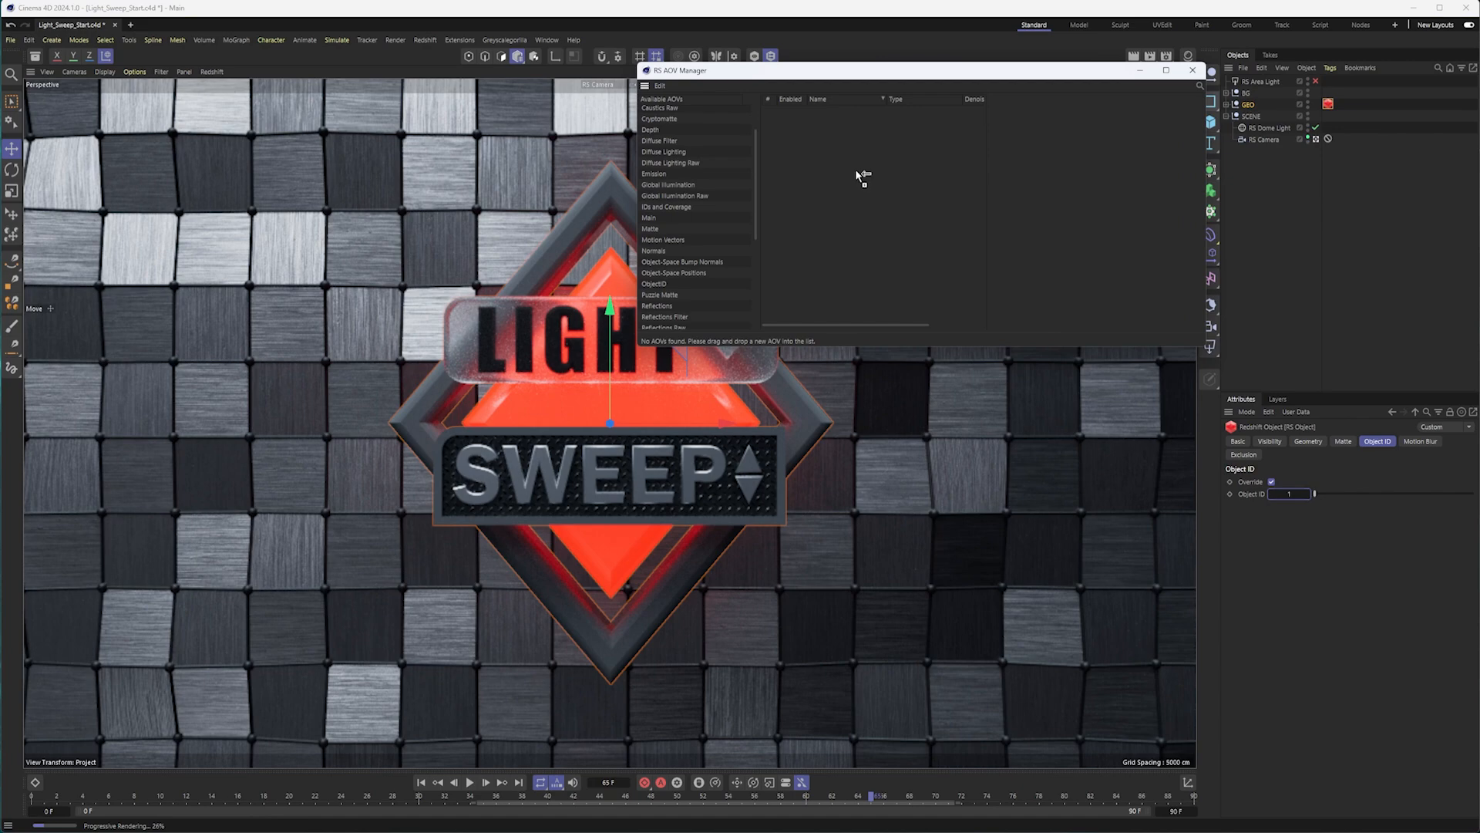
click(830, 115)
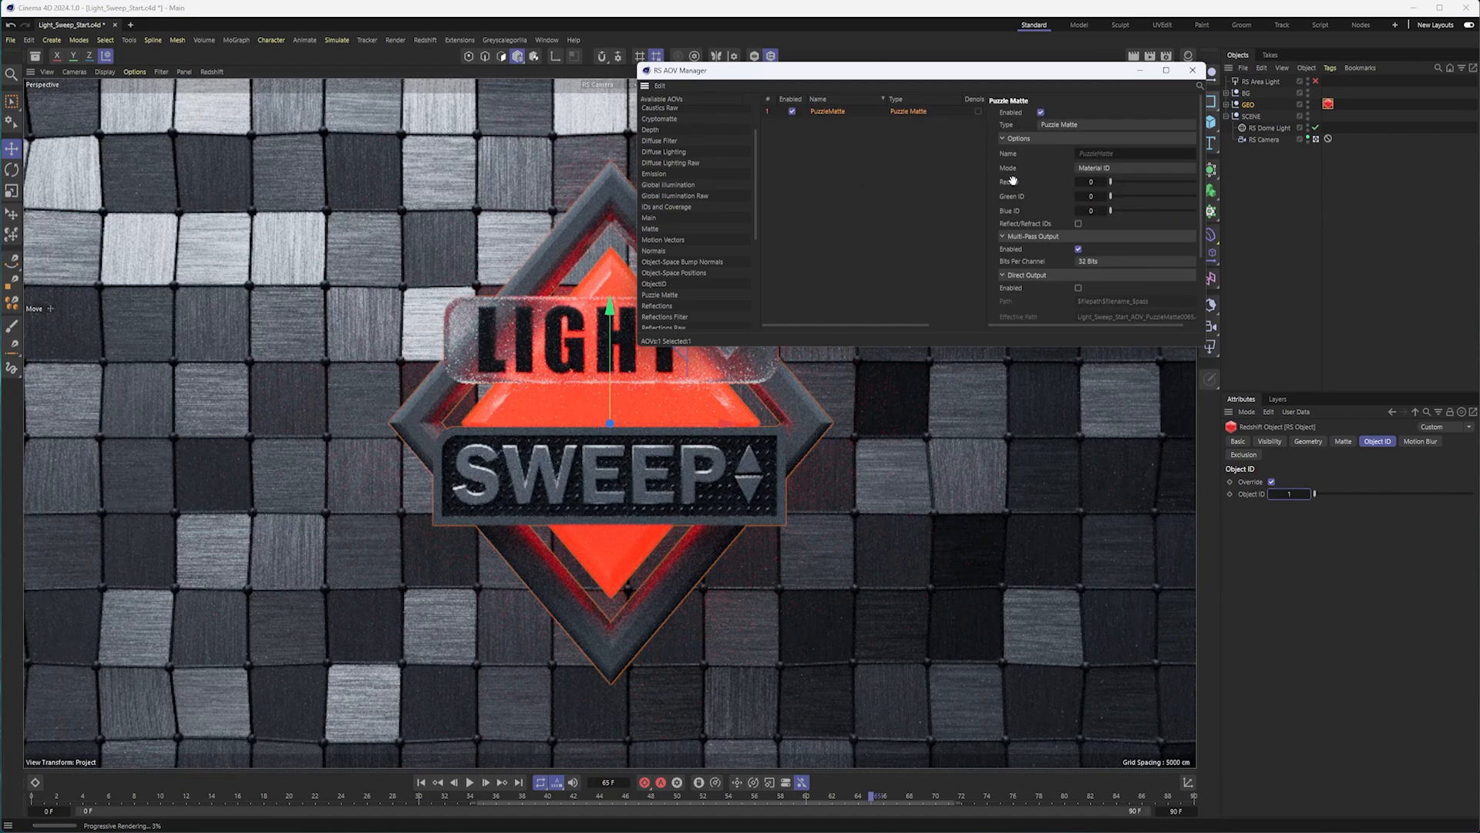
Set the Puzzle Matte's red, green and blue IDs to 1 and its mode to Object ID, and close the AOV manager.
click(1105, 182)
click(1104, 196)
click(1104, 211)
click(1091, 169)
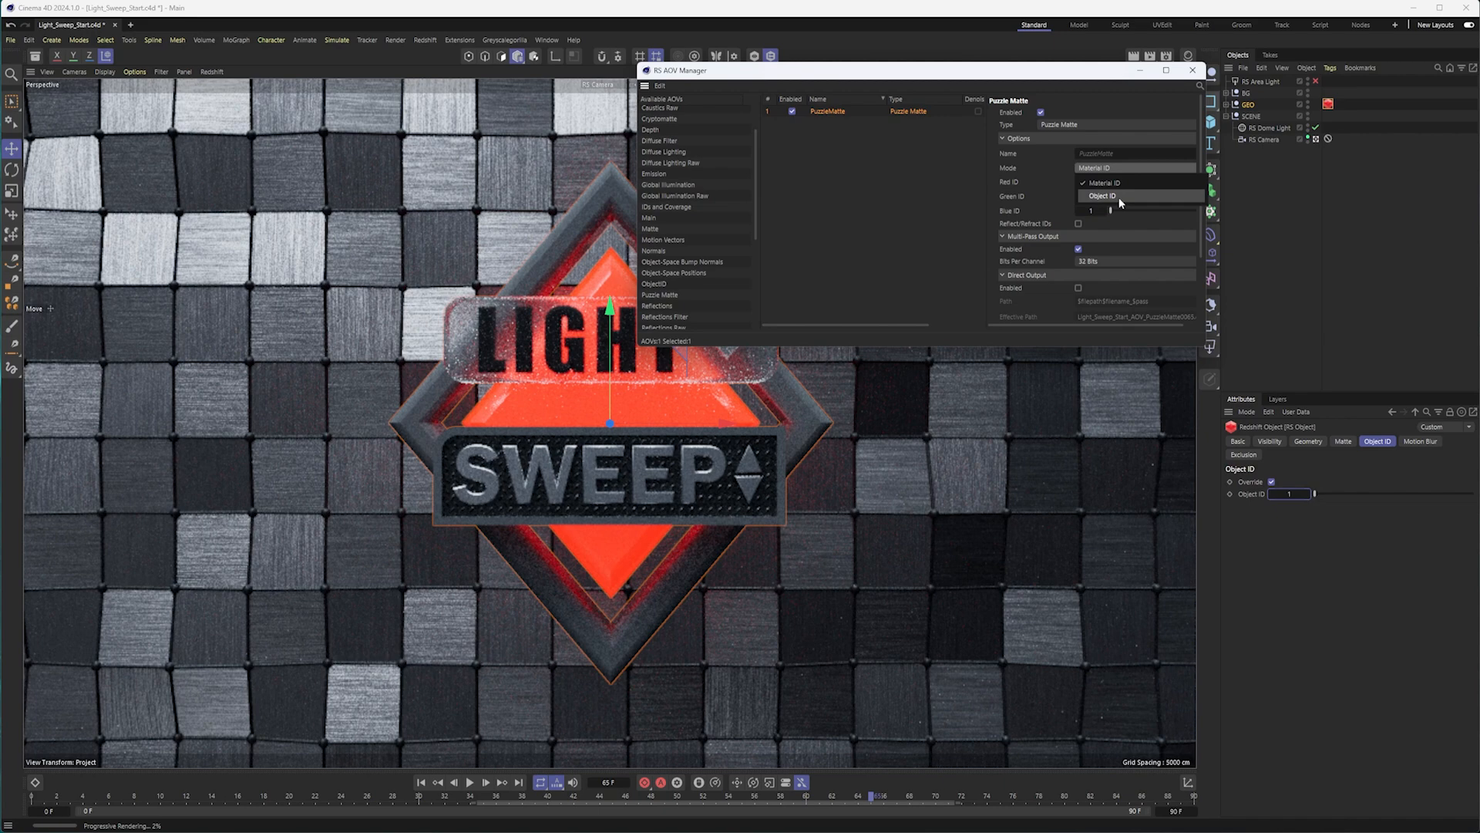
click(1119, 197)
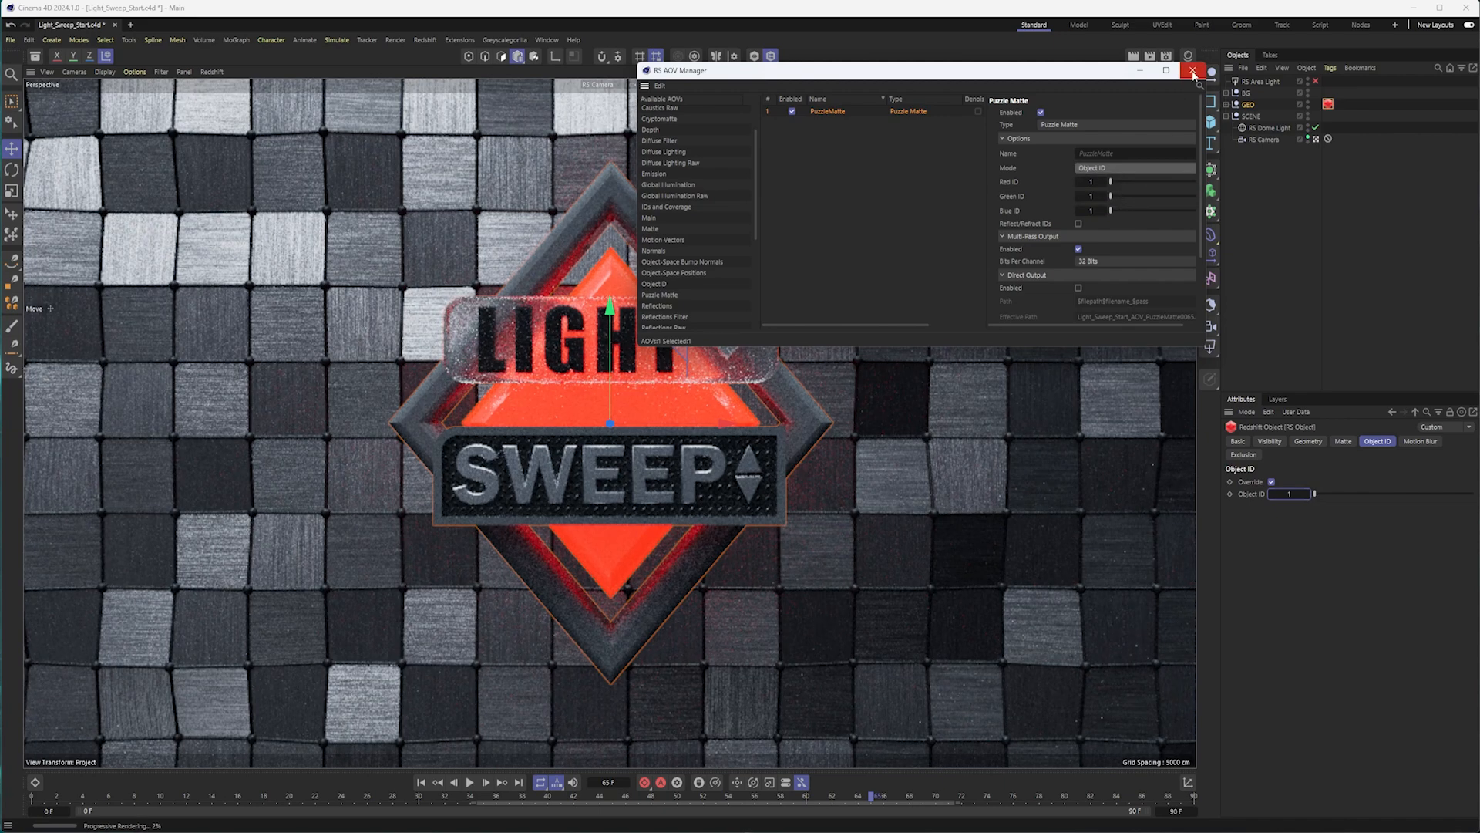
click(297, 99)
Preview the Puzzle Matte AOV in the Redshift viewport with Bucket Mode, and stop the viewport render.
click(212, 72)
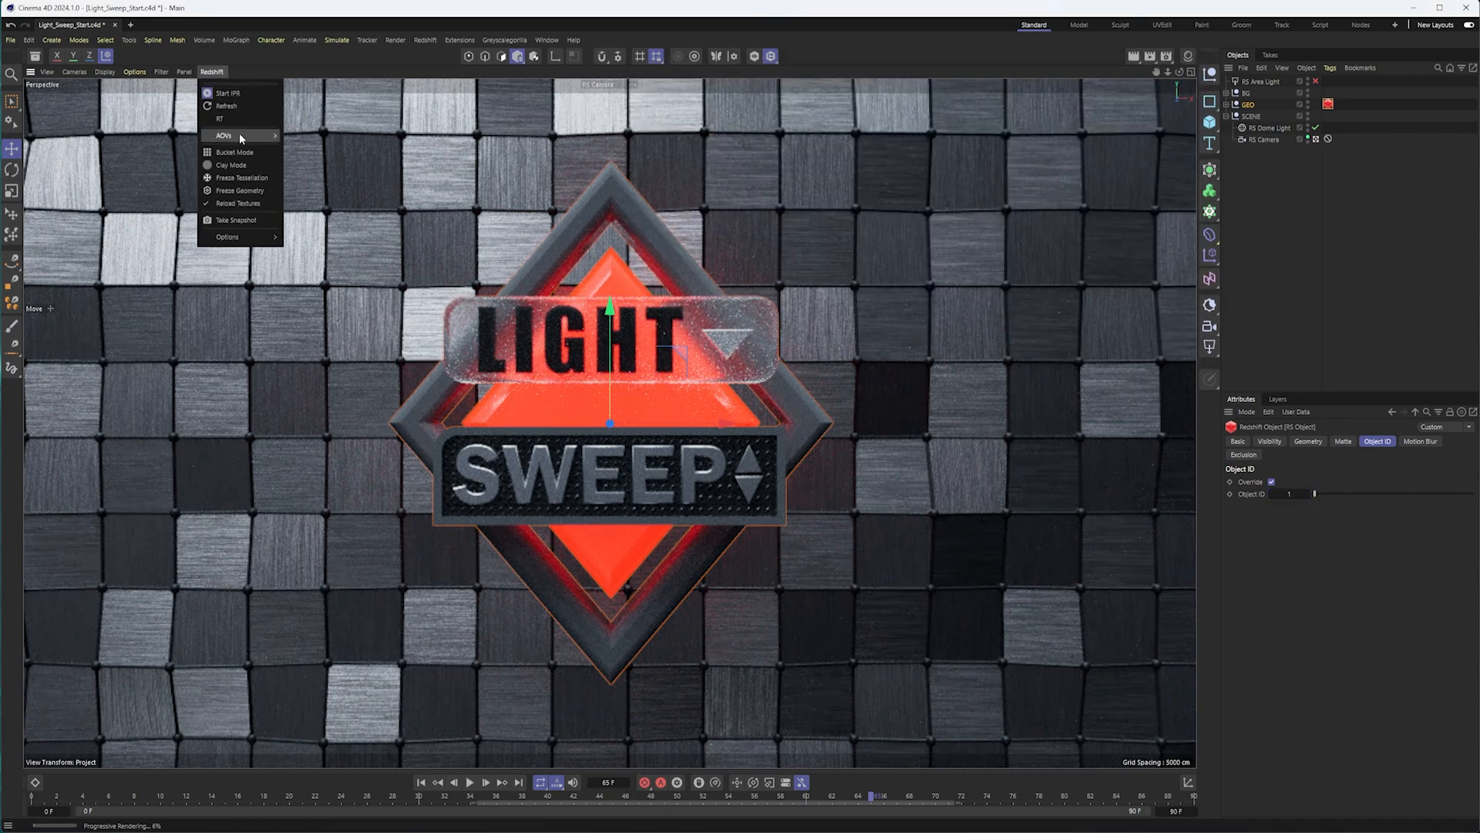
mouse_move(239, 133)
click(306, 151)
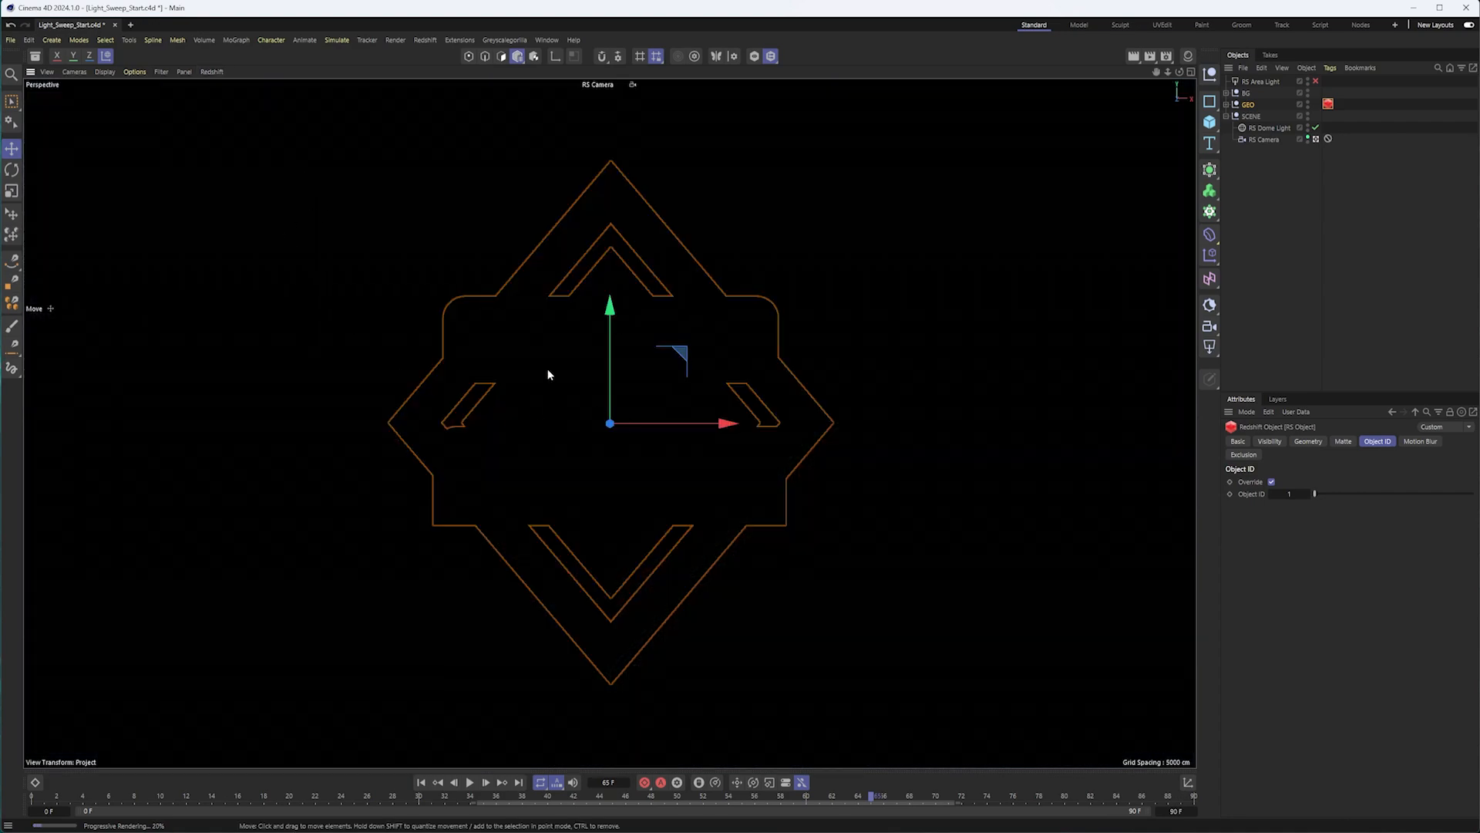
click(214, 72)
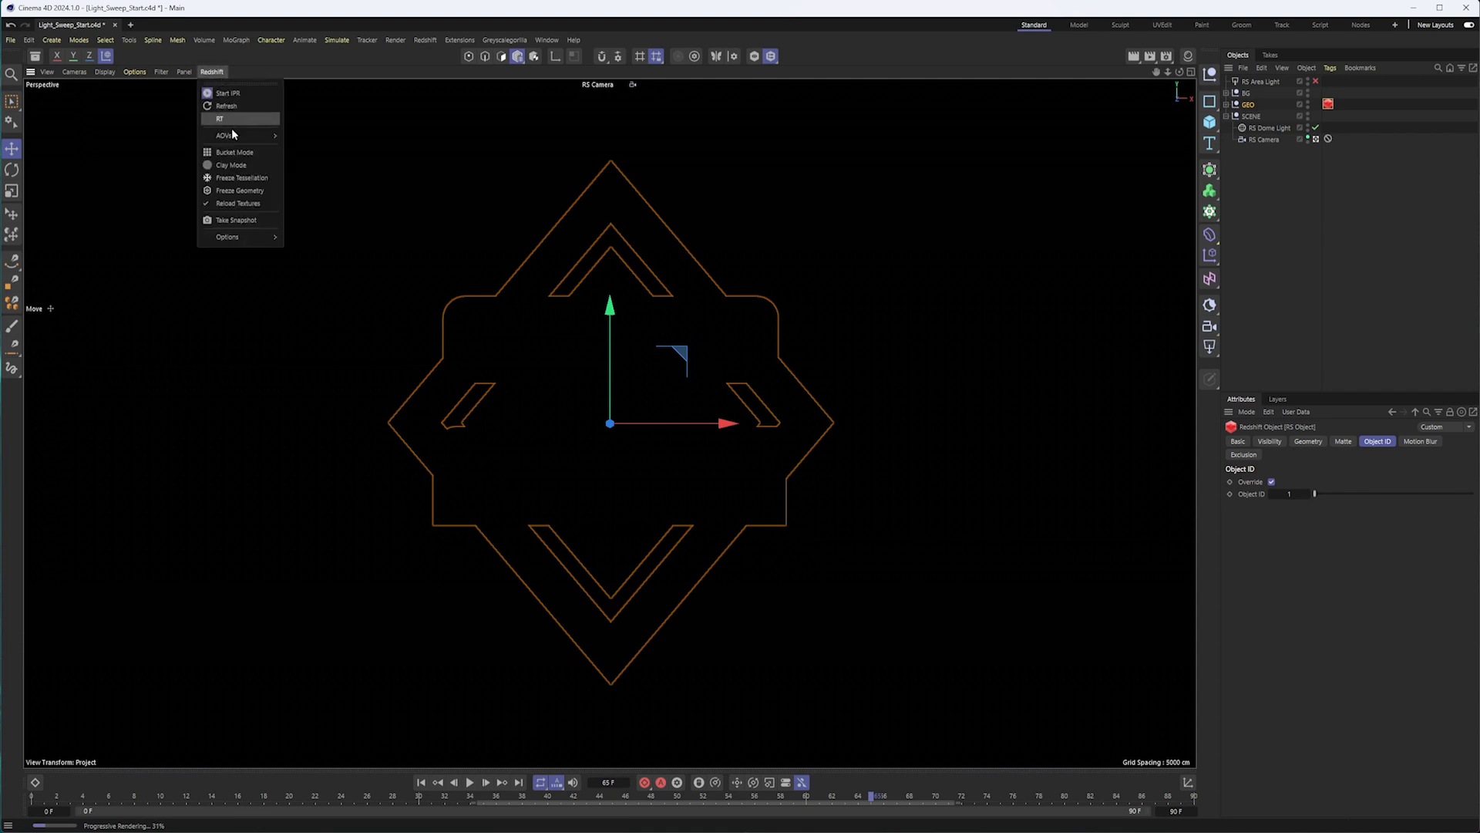
click(235, 152)
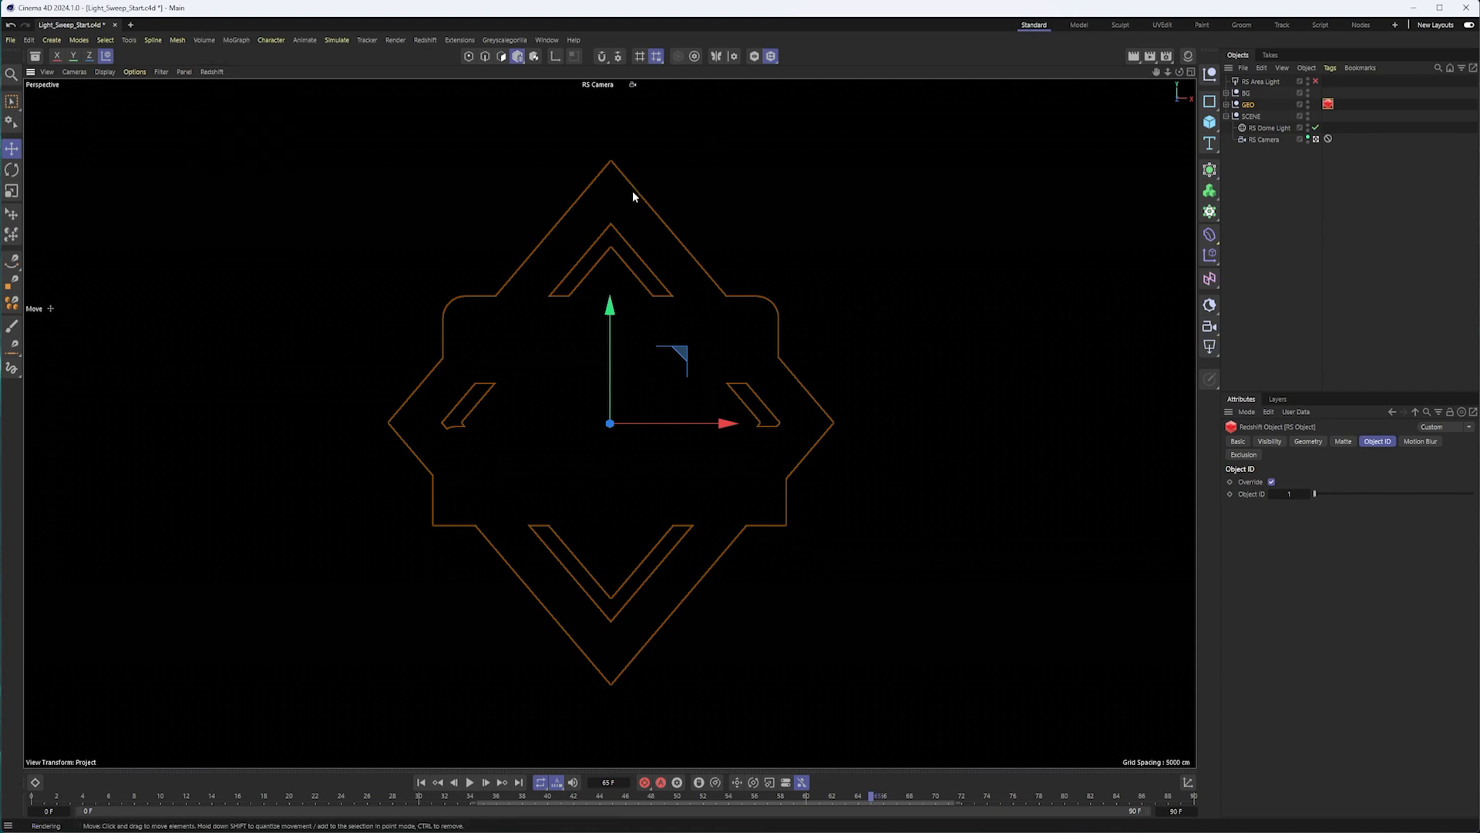
click(213, 73)
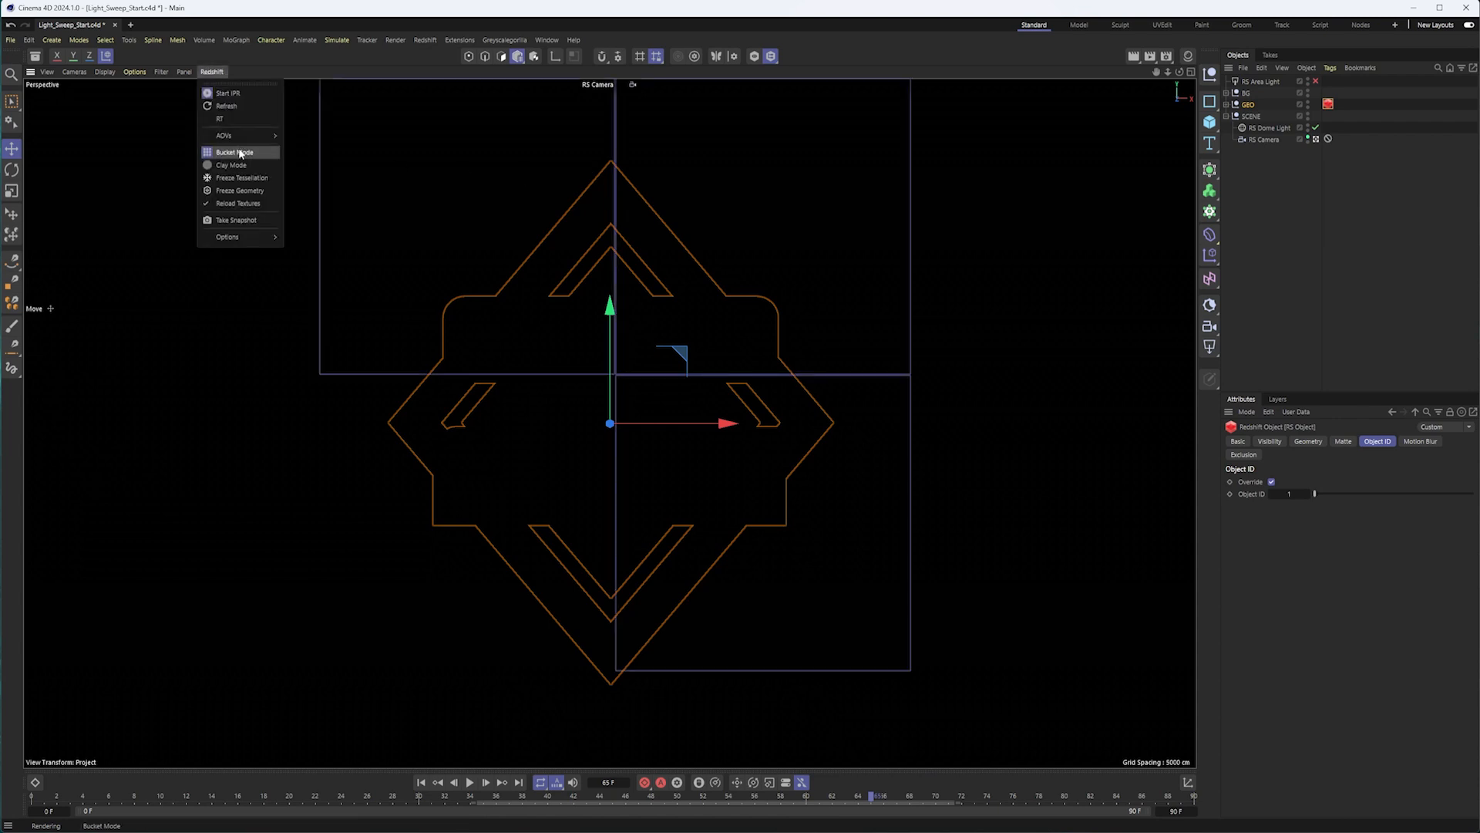
click(386, 63)
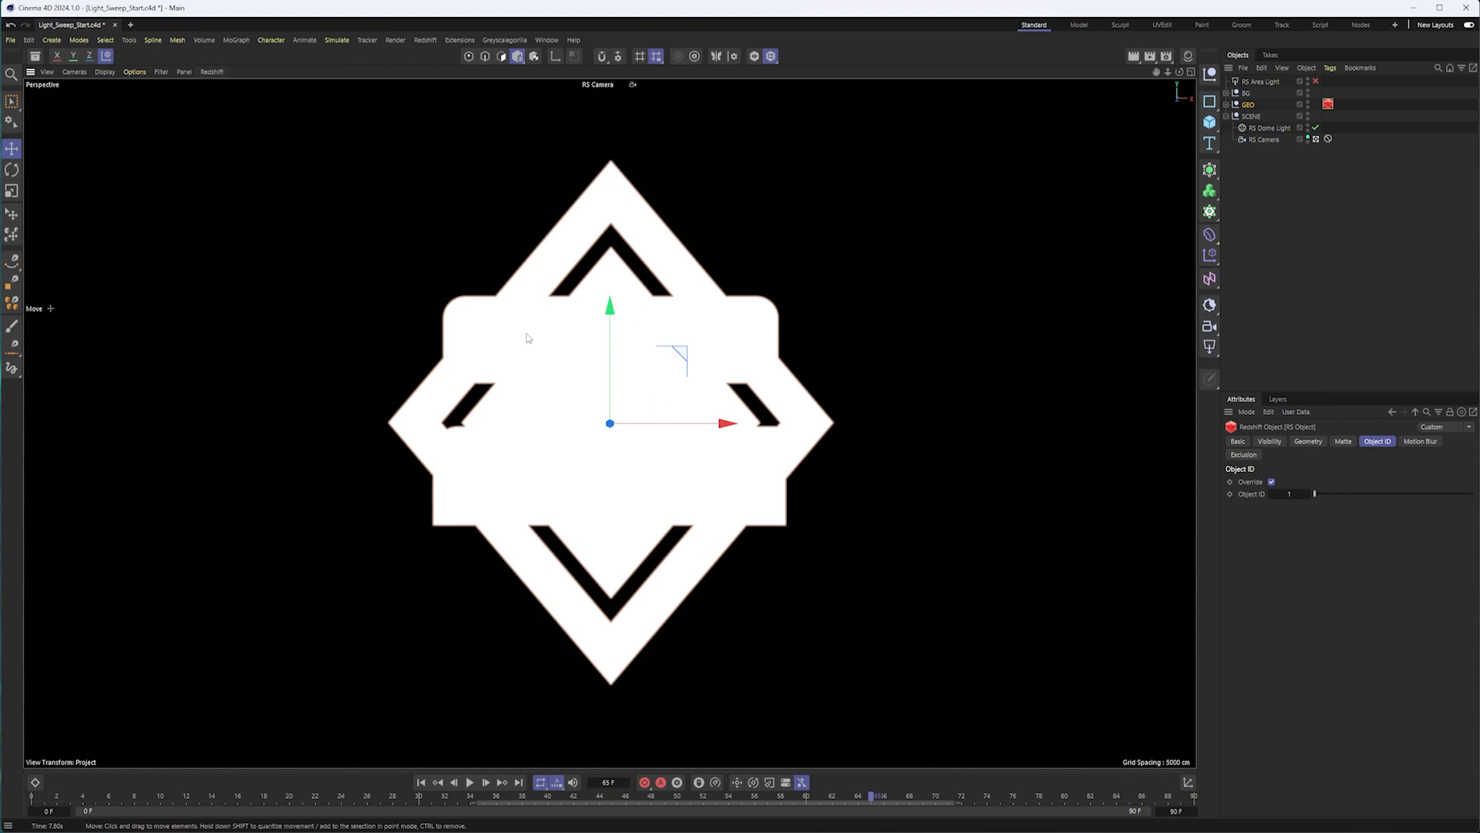
click(212, 72)
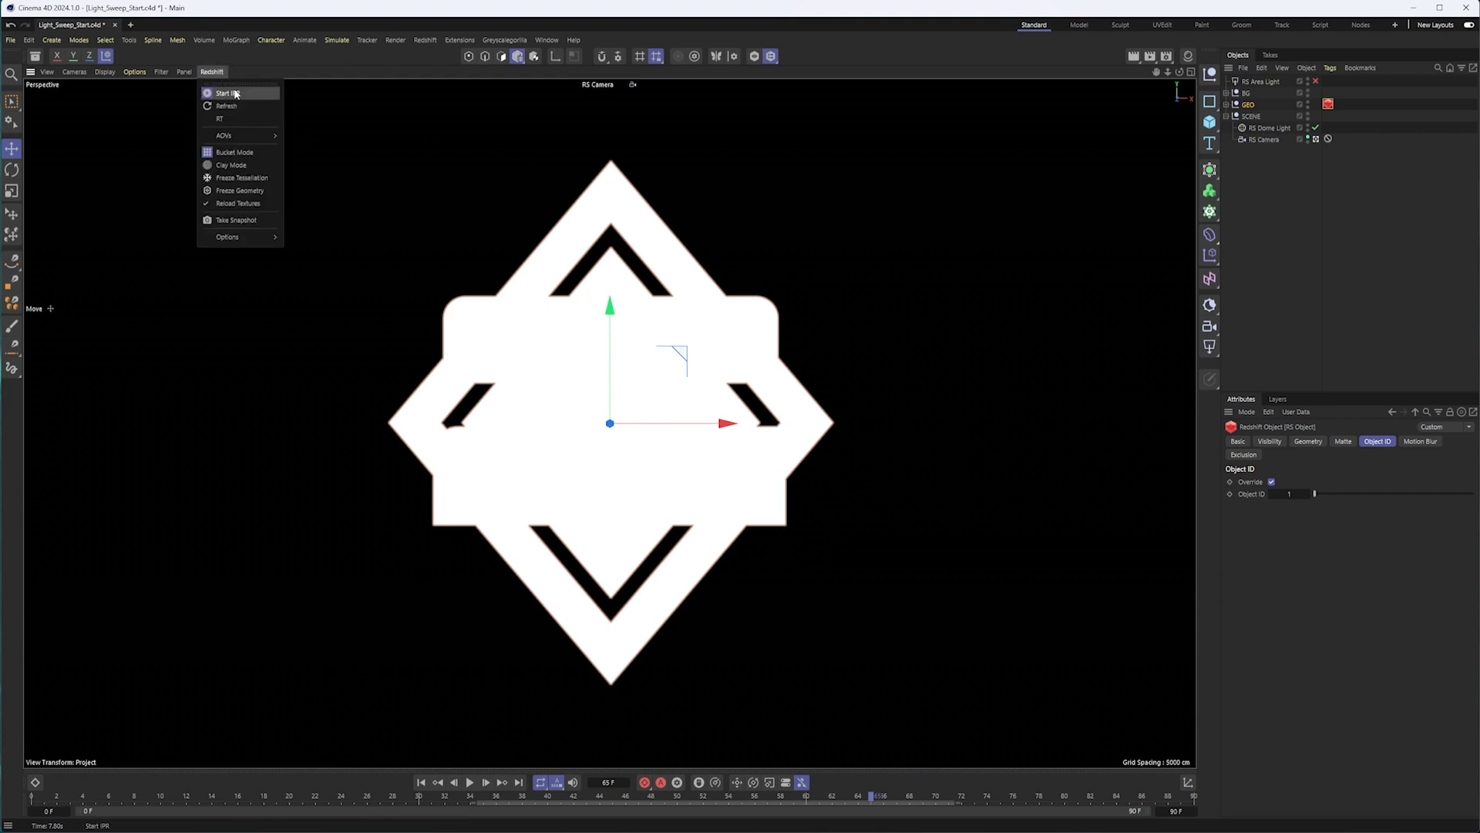
click(231, 94)
Review the available AOV types in the RS AOV Manager, including ObjectID, and close the manager.
click(1176, 58)
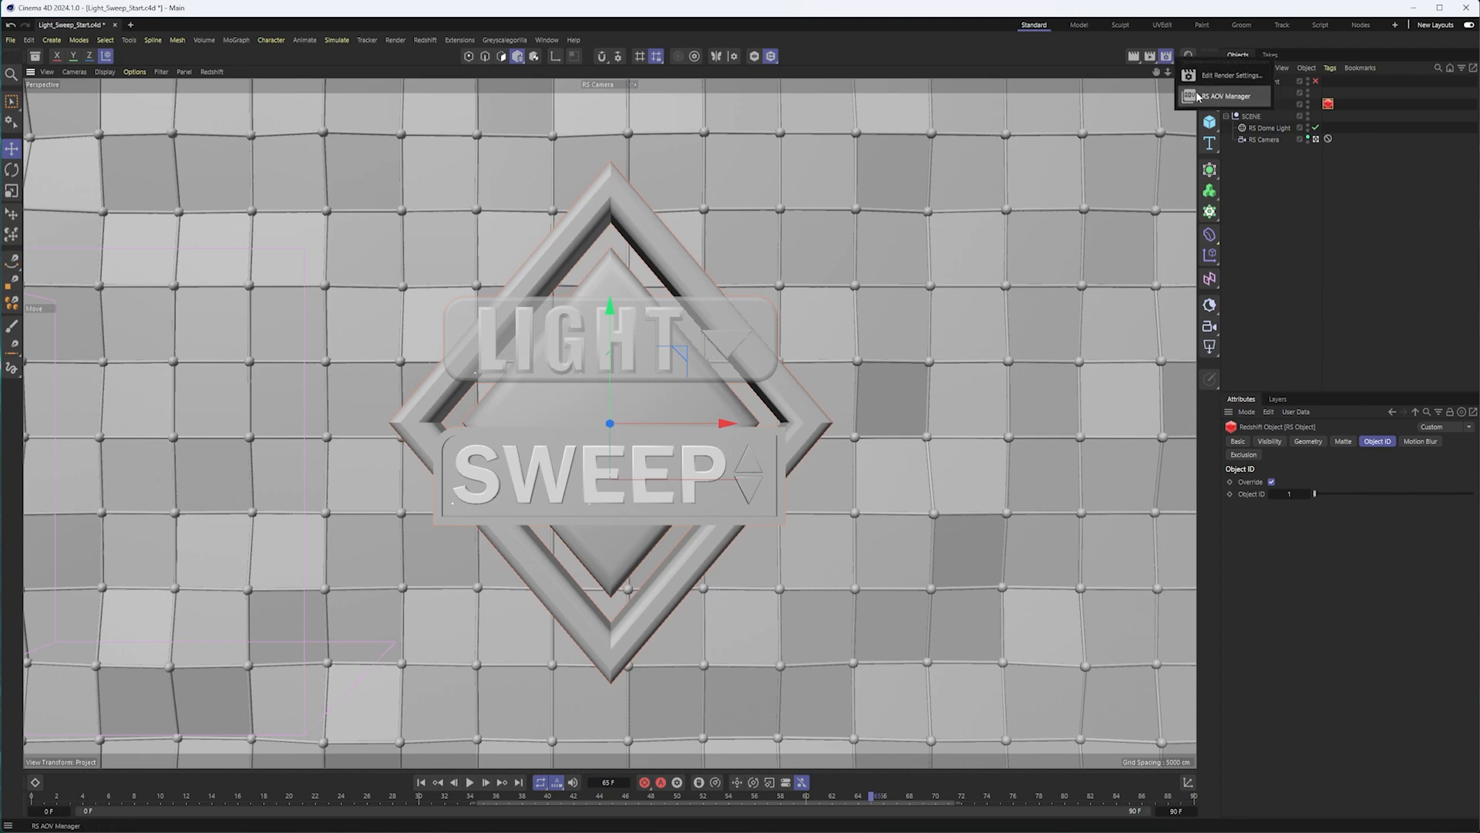
click(1191, 91)
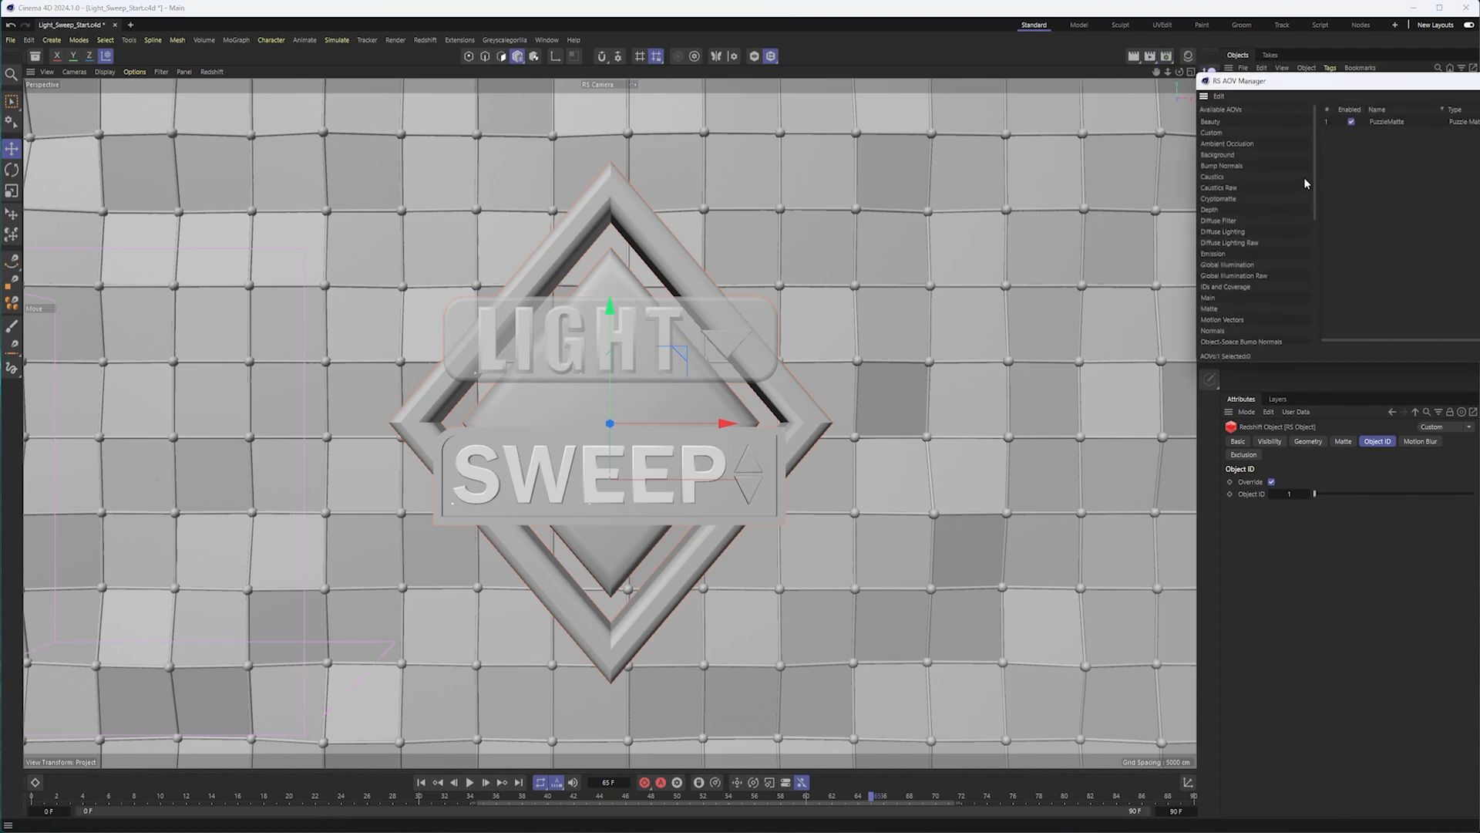
click(1225, 286)
drag(1315, 171, 1312, 209)
click(1220, 274)
drag(1288, 89, 846, 138)
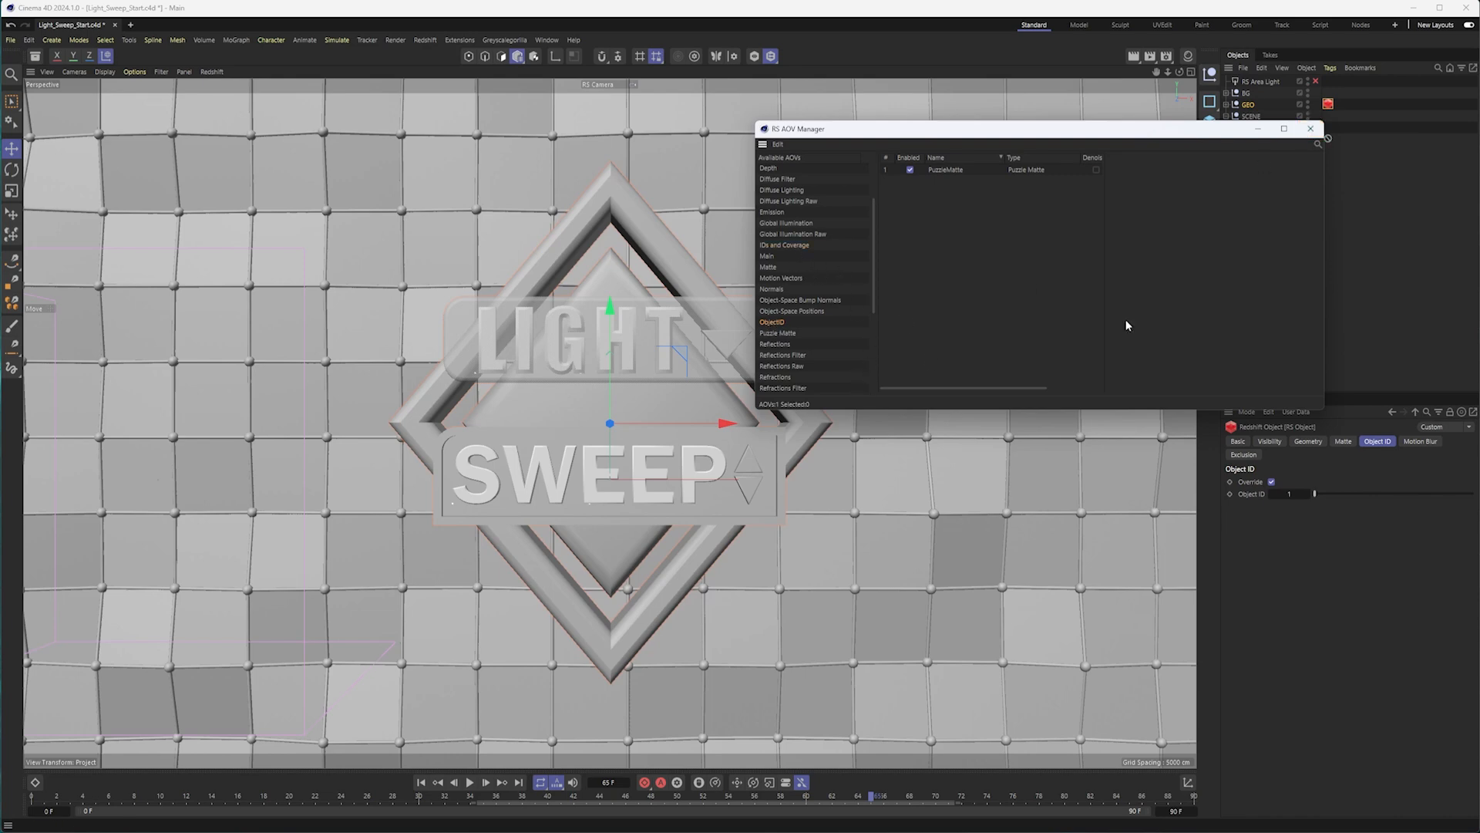
click(1310, 129)
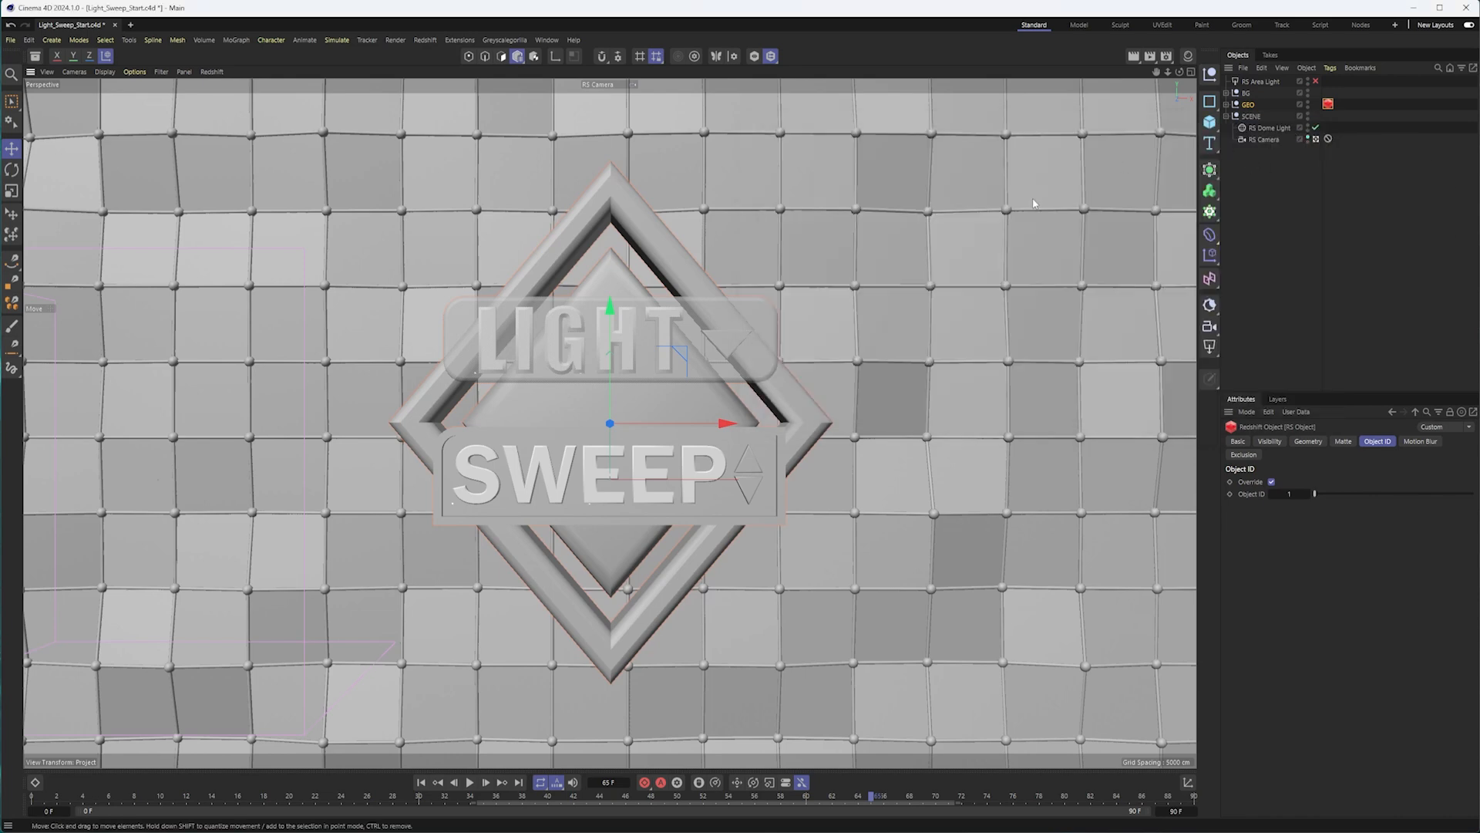
Review the Save and Output sections of the render settings, including the multi-pass image file and the frame range.
click(1173, 59)
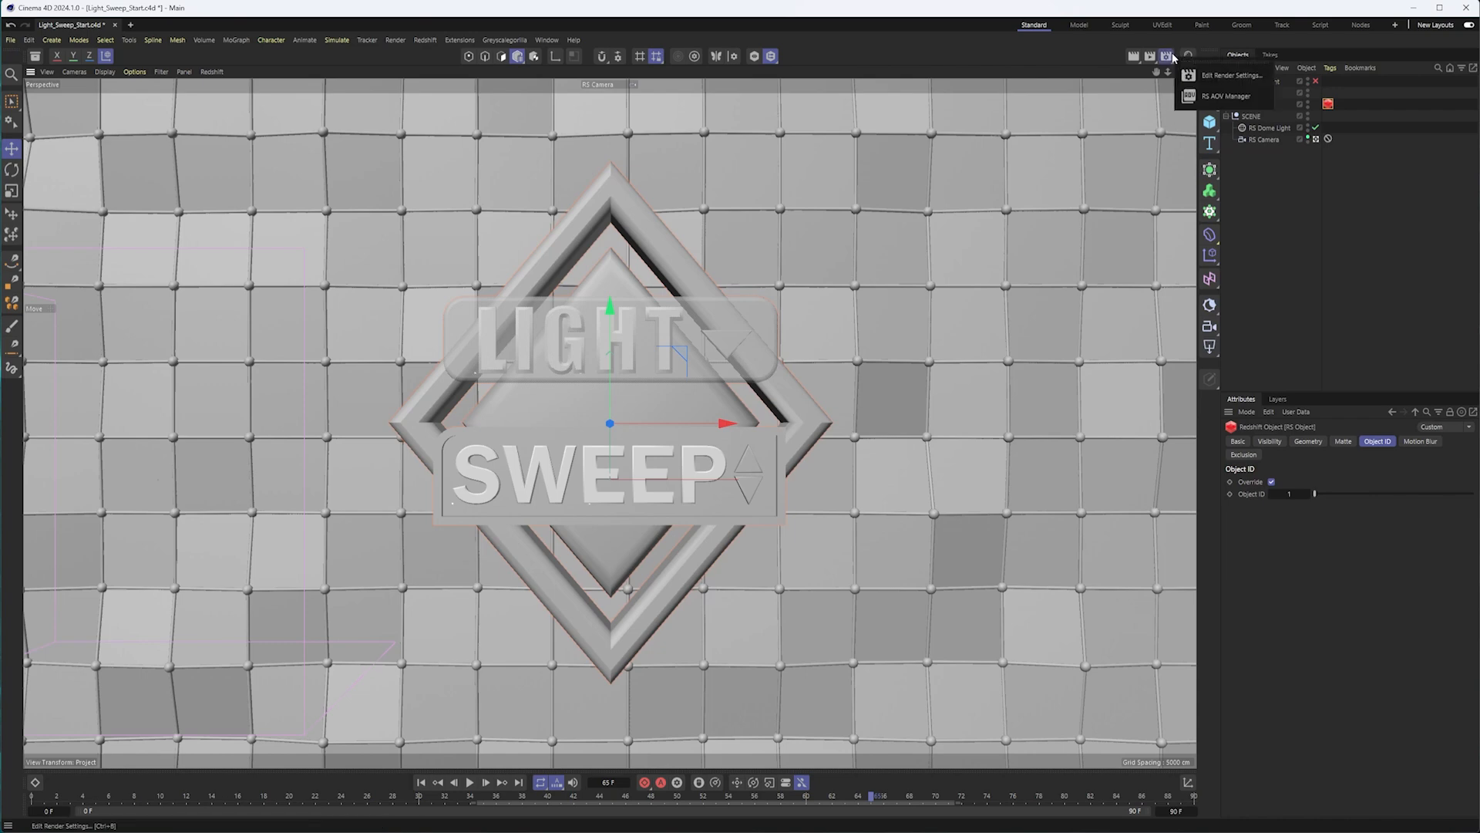
click(1231, 75)
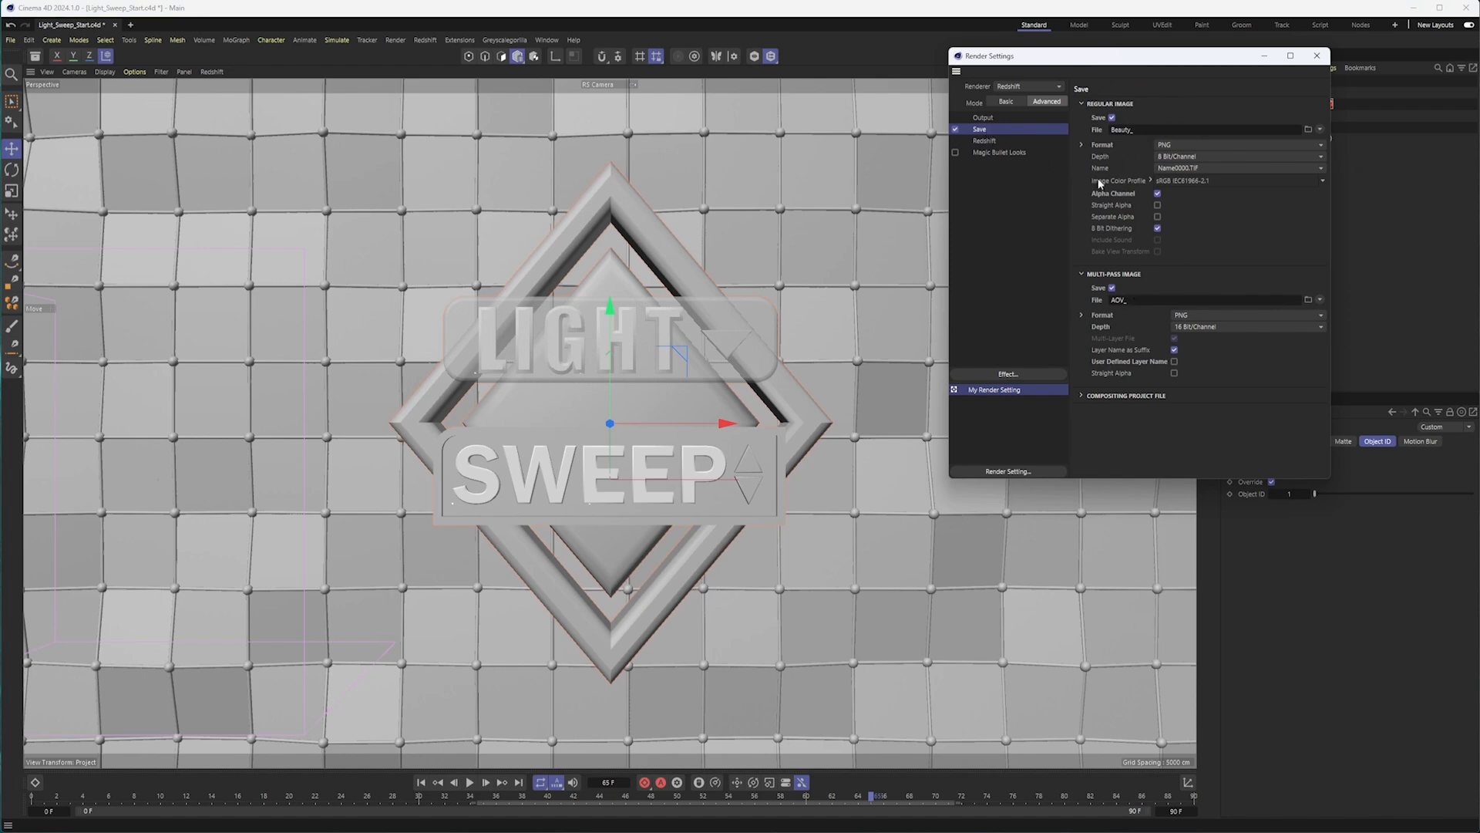
click(986, 118)
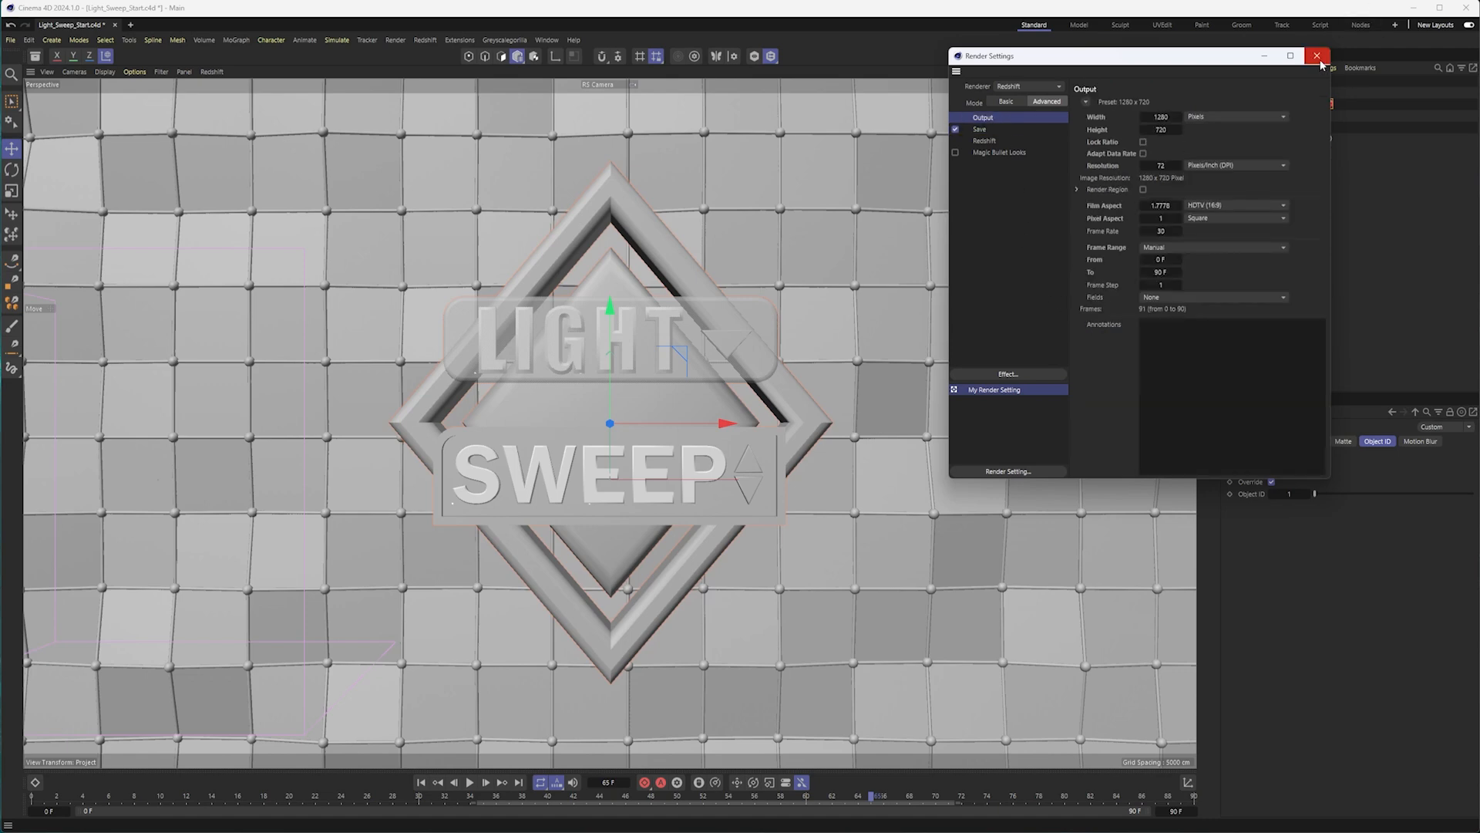
click(1319, 59)
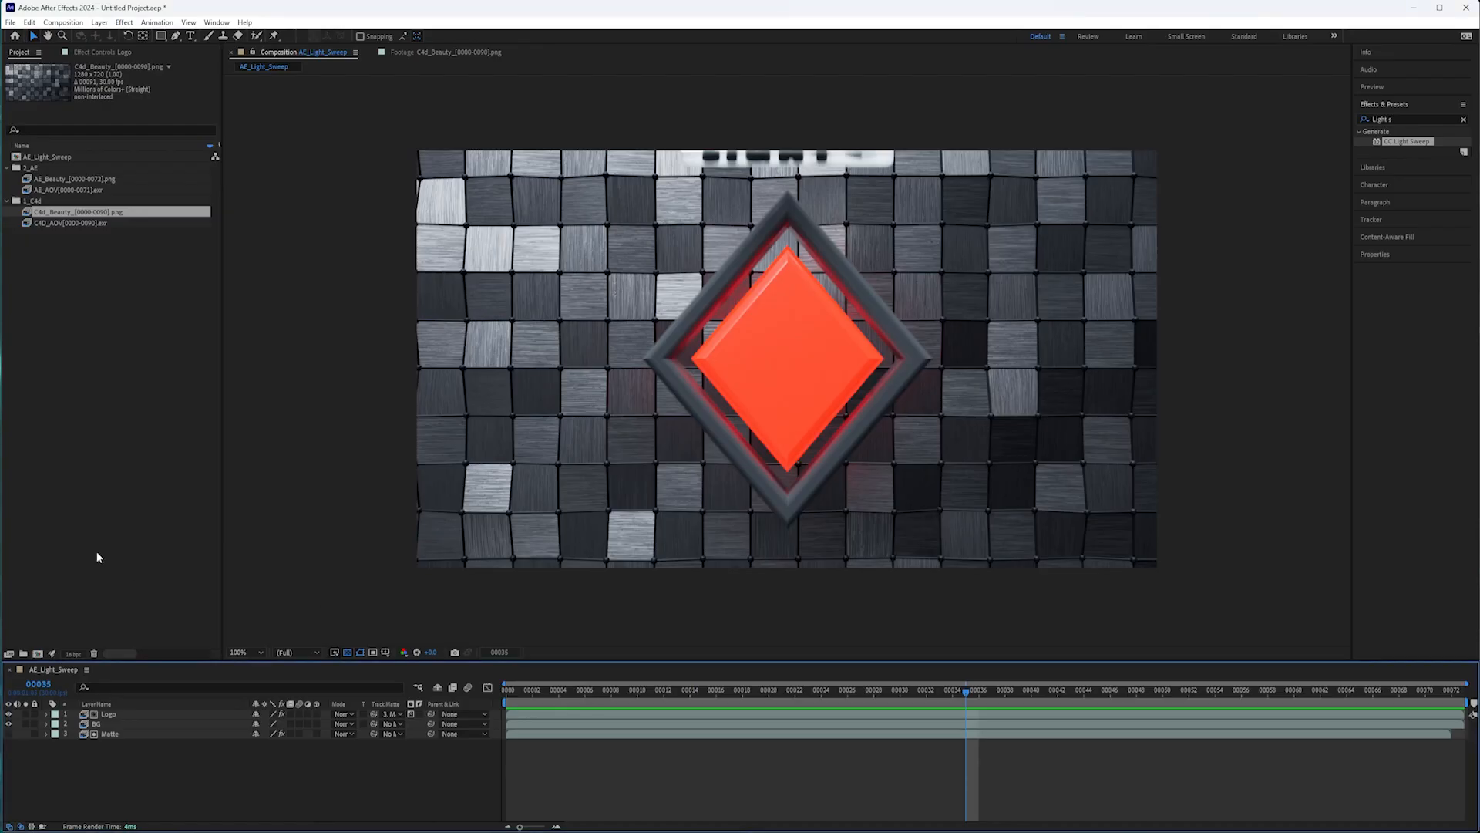
Switch to After Effects and delete all layers from the AE_Light_Sweep composition.
click(54, 156)
drag(124, 755, 62, 682)
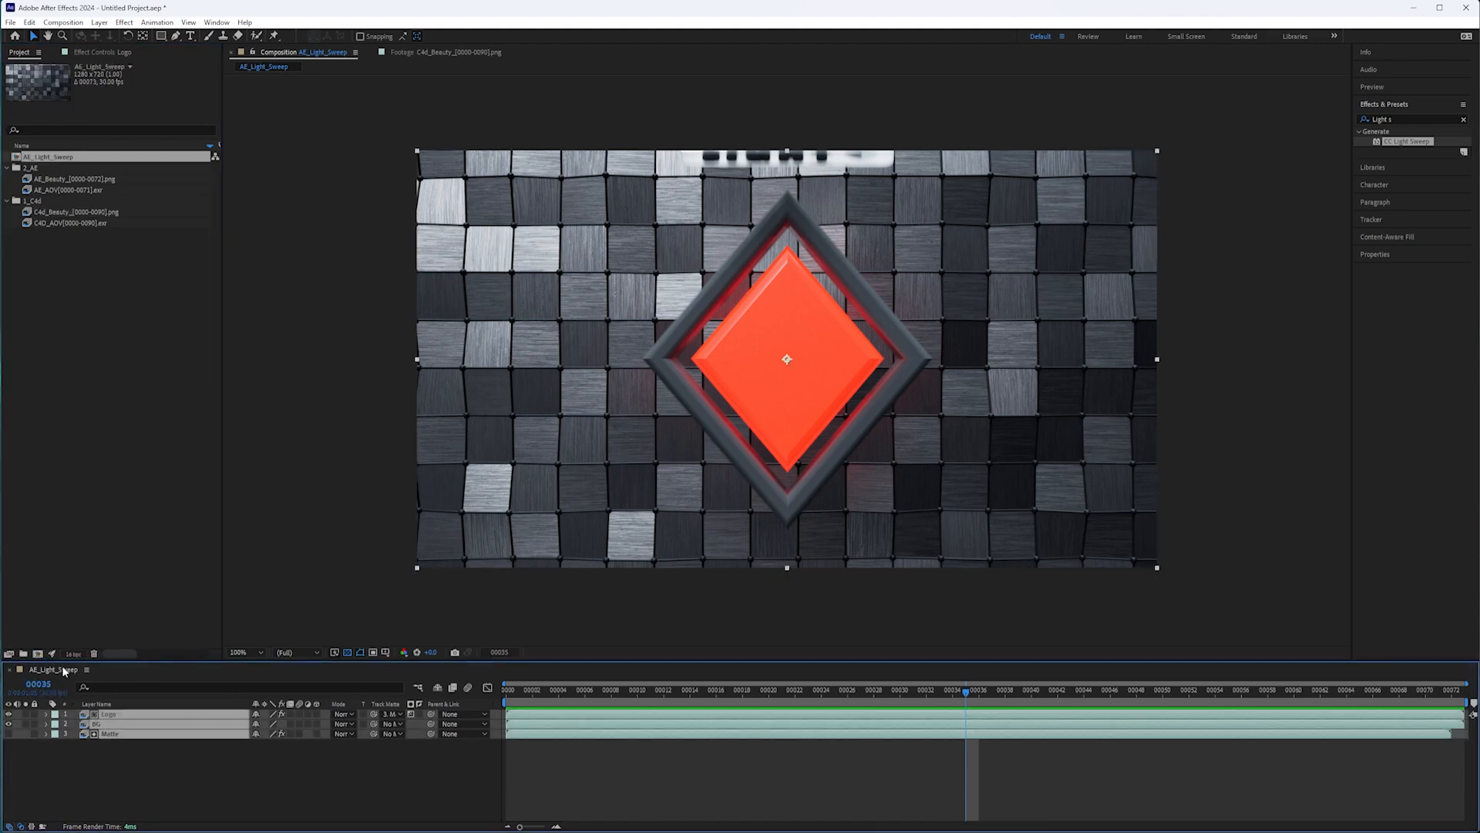
key(Delete)
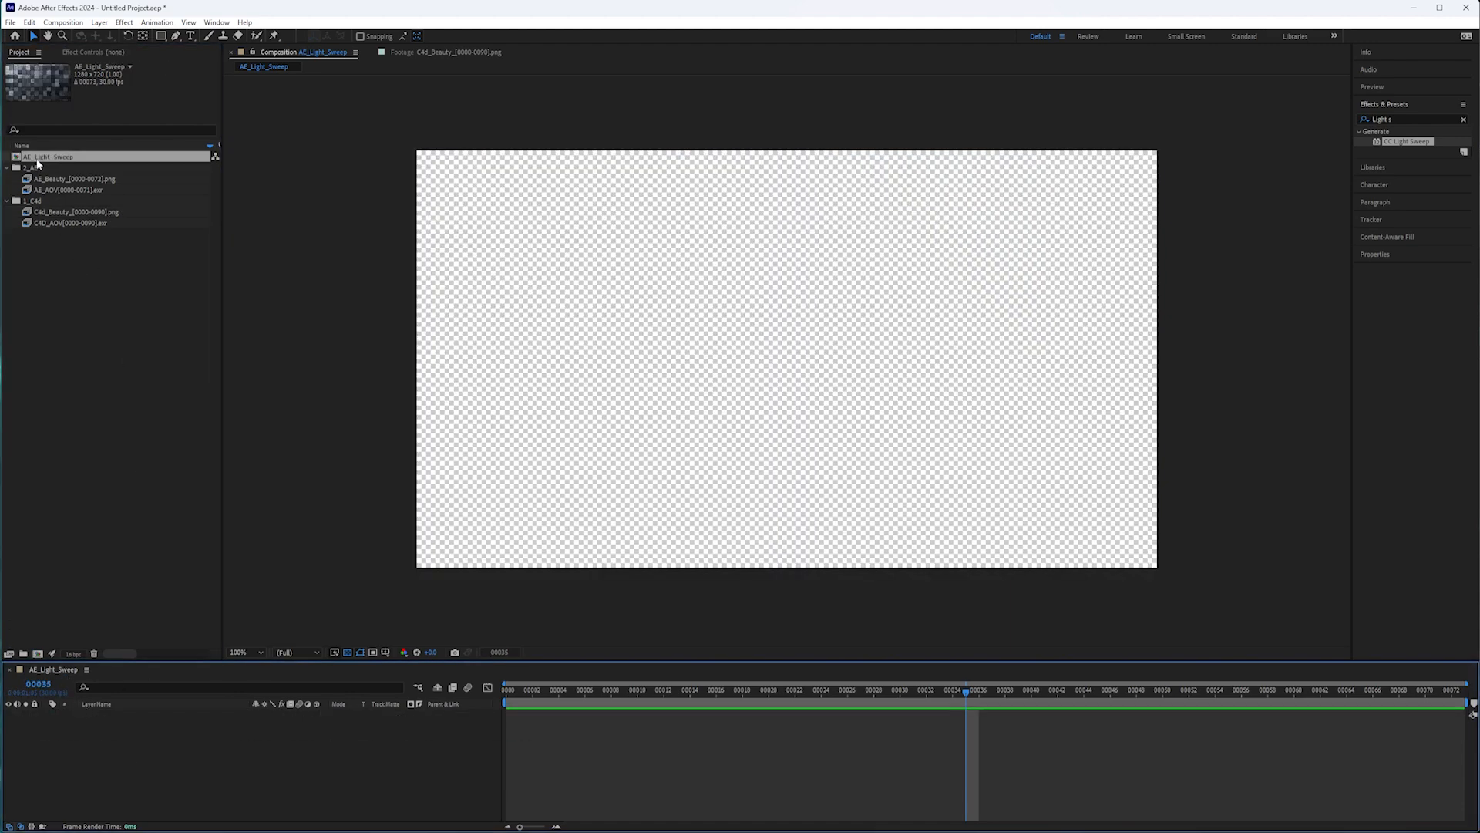
Add the AE_Beauty PNG sequence to the AE_Light_Sweep composition and place the AE_AOV EXR sequence above it.
click(68, 179)
click(77, 188)
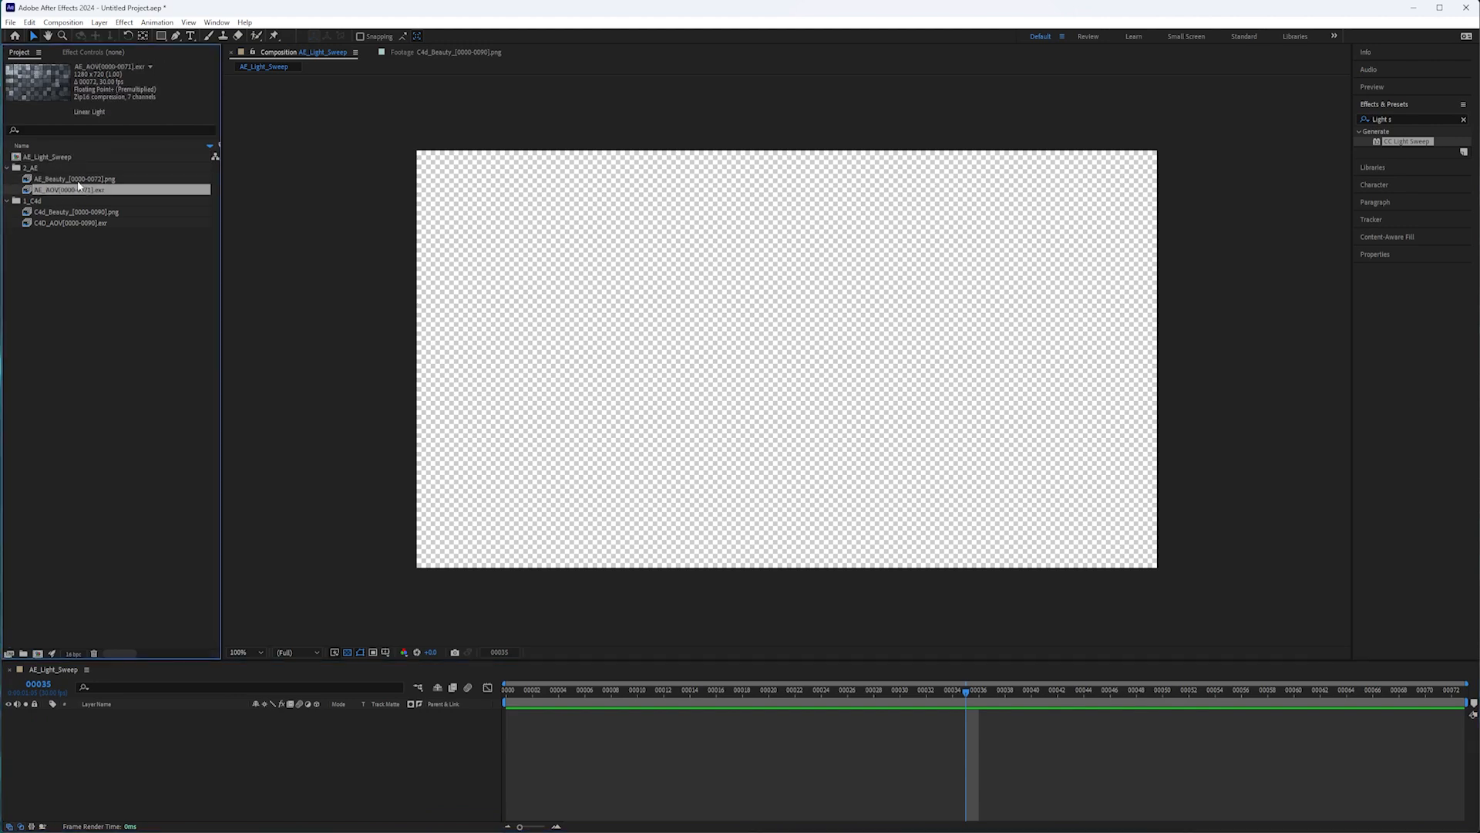
drag(90, 177, 171, 738)
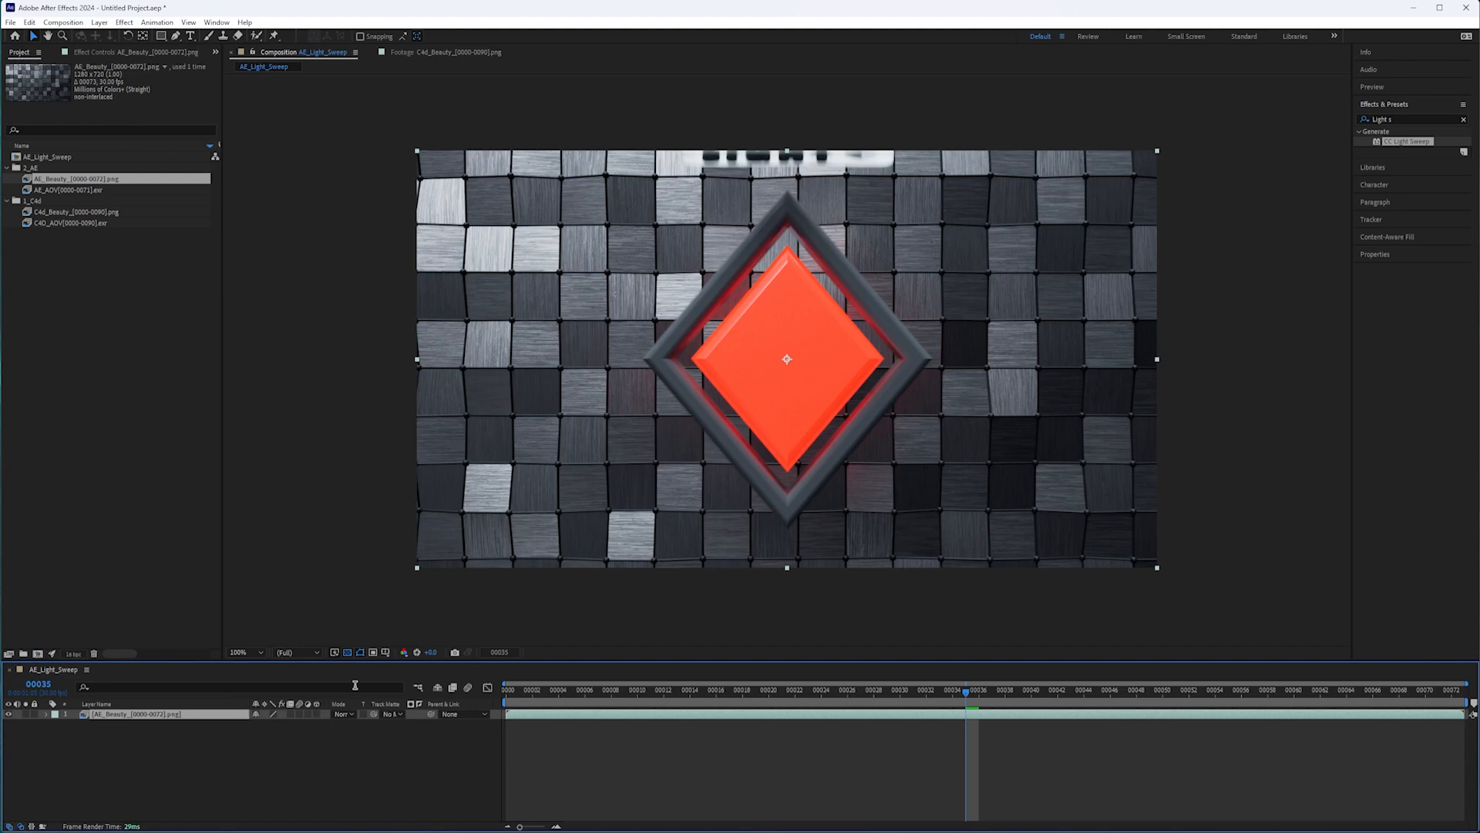
click(87, 190)
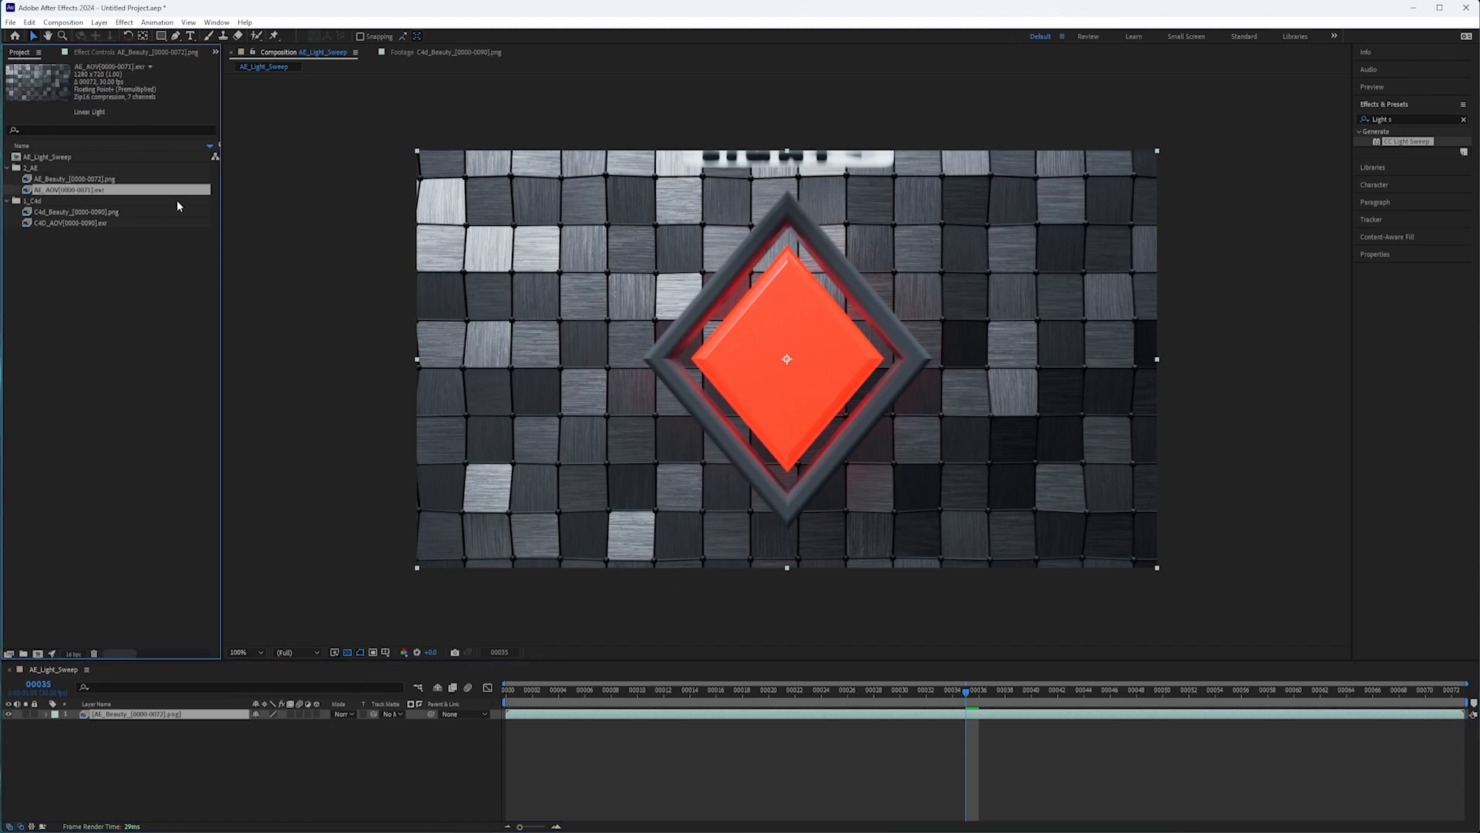
drag(100, 196, 137, 715)
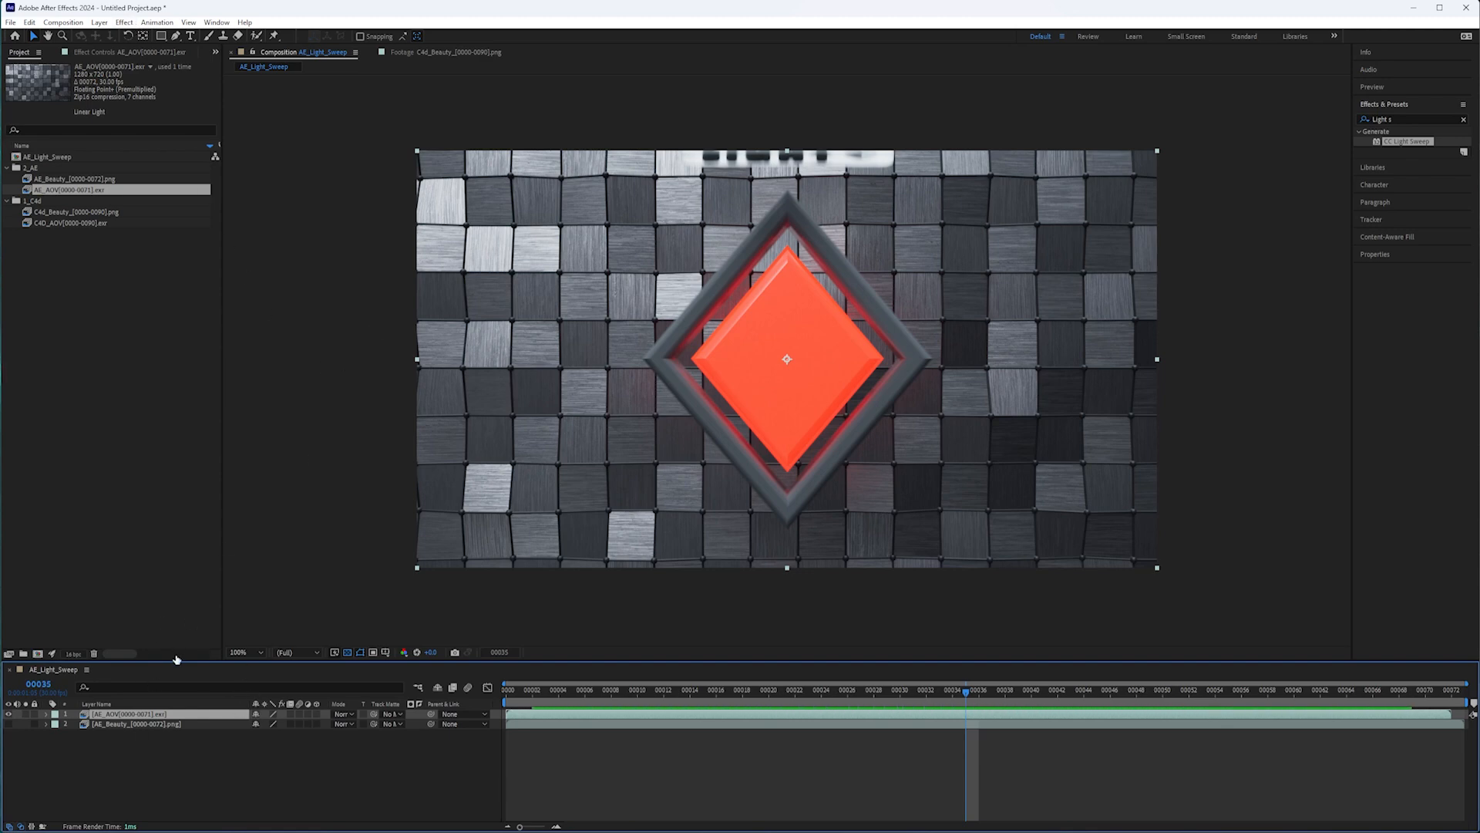
Apply the EXtractoR effect to the AOV layer, load its PuzzleMatte channels, and play back the matte.
click(124, 22)
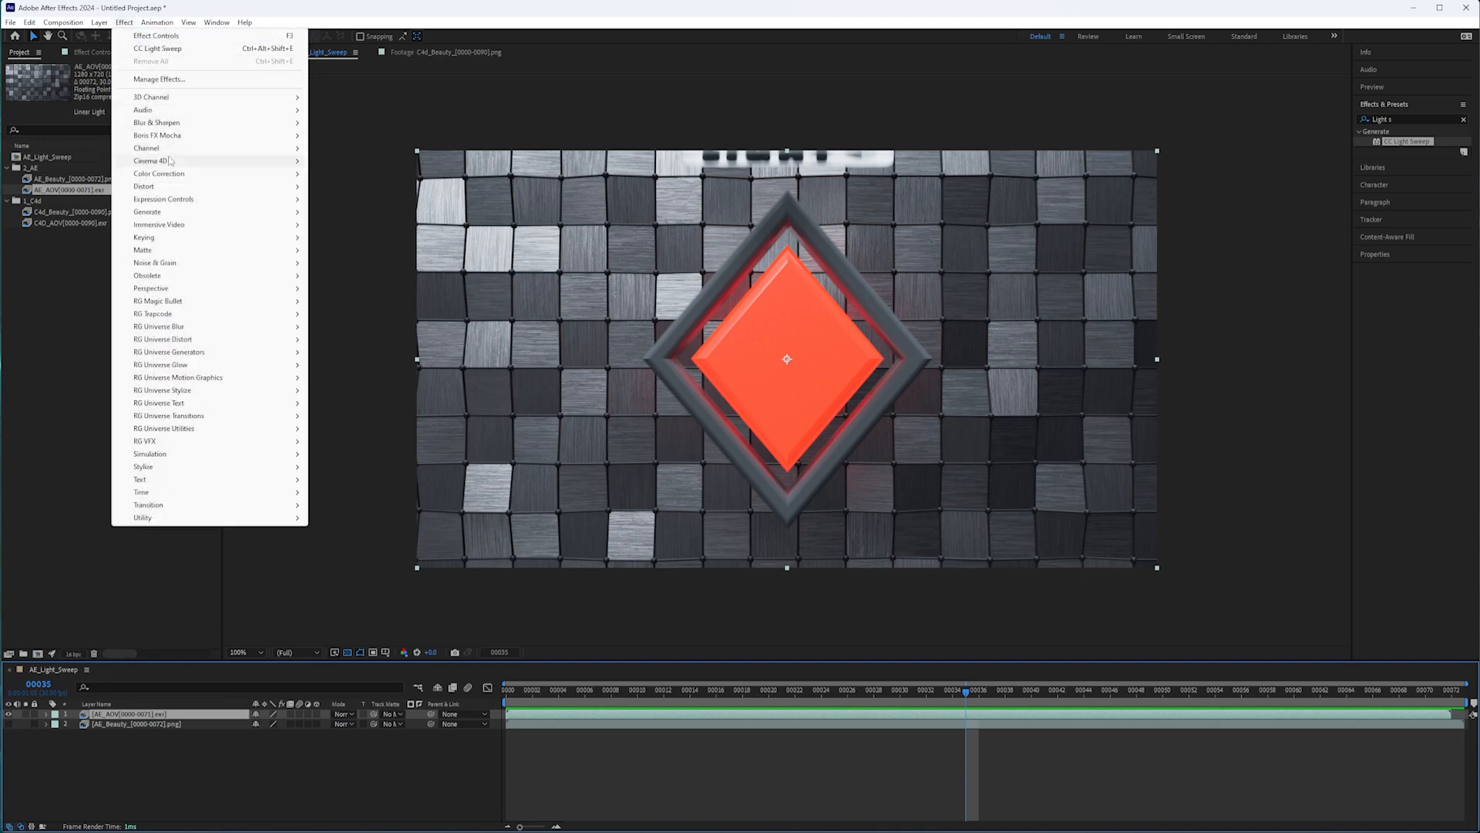
mouse_move(185, 97)
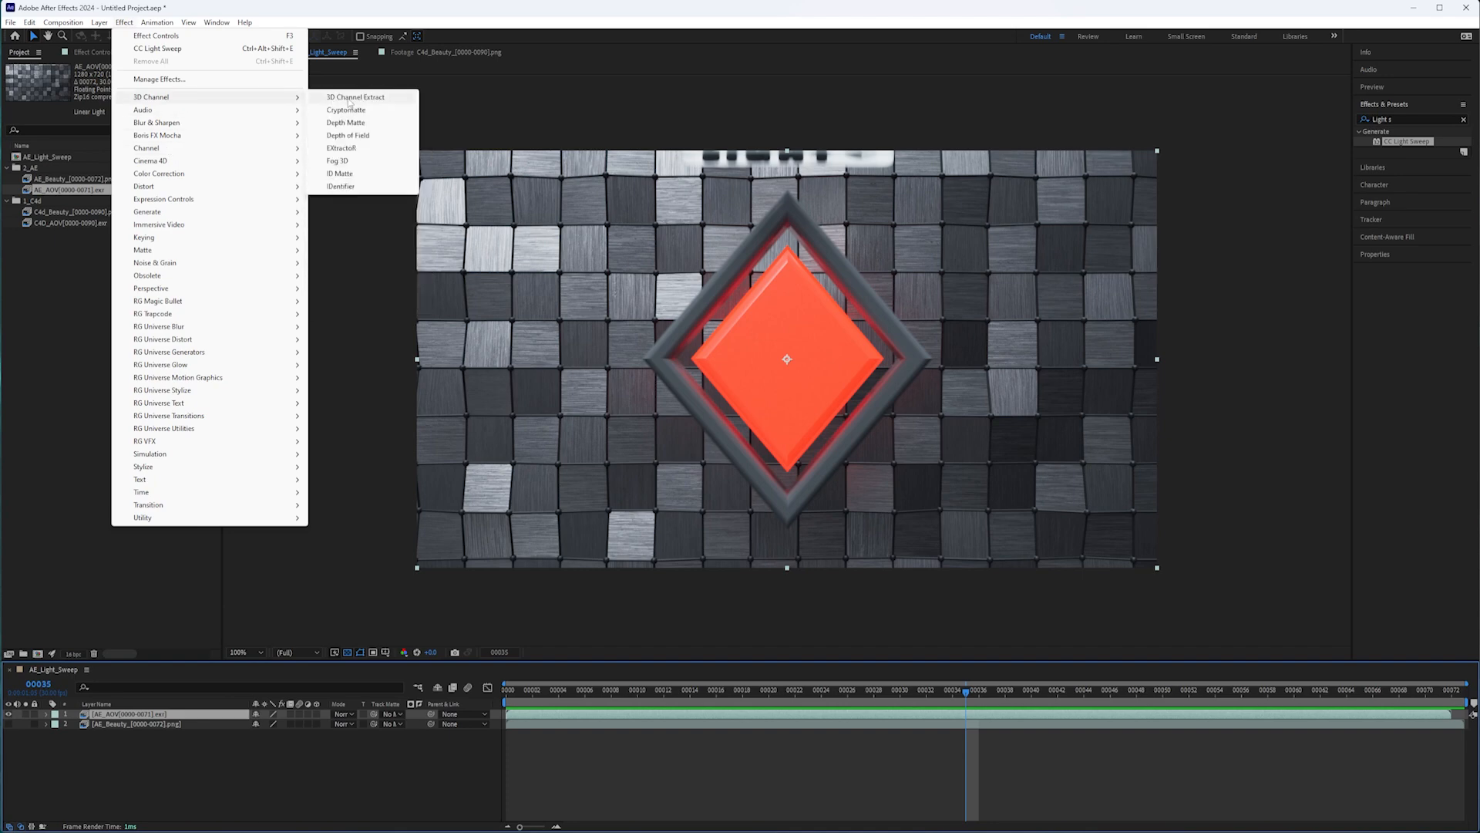
click(389, 148)
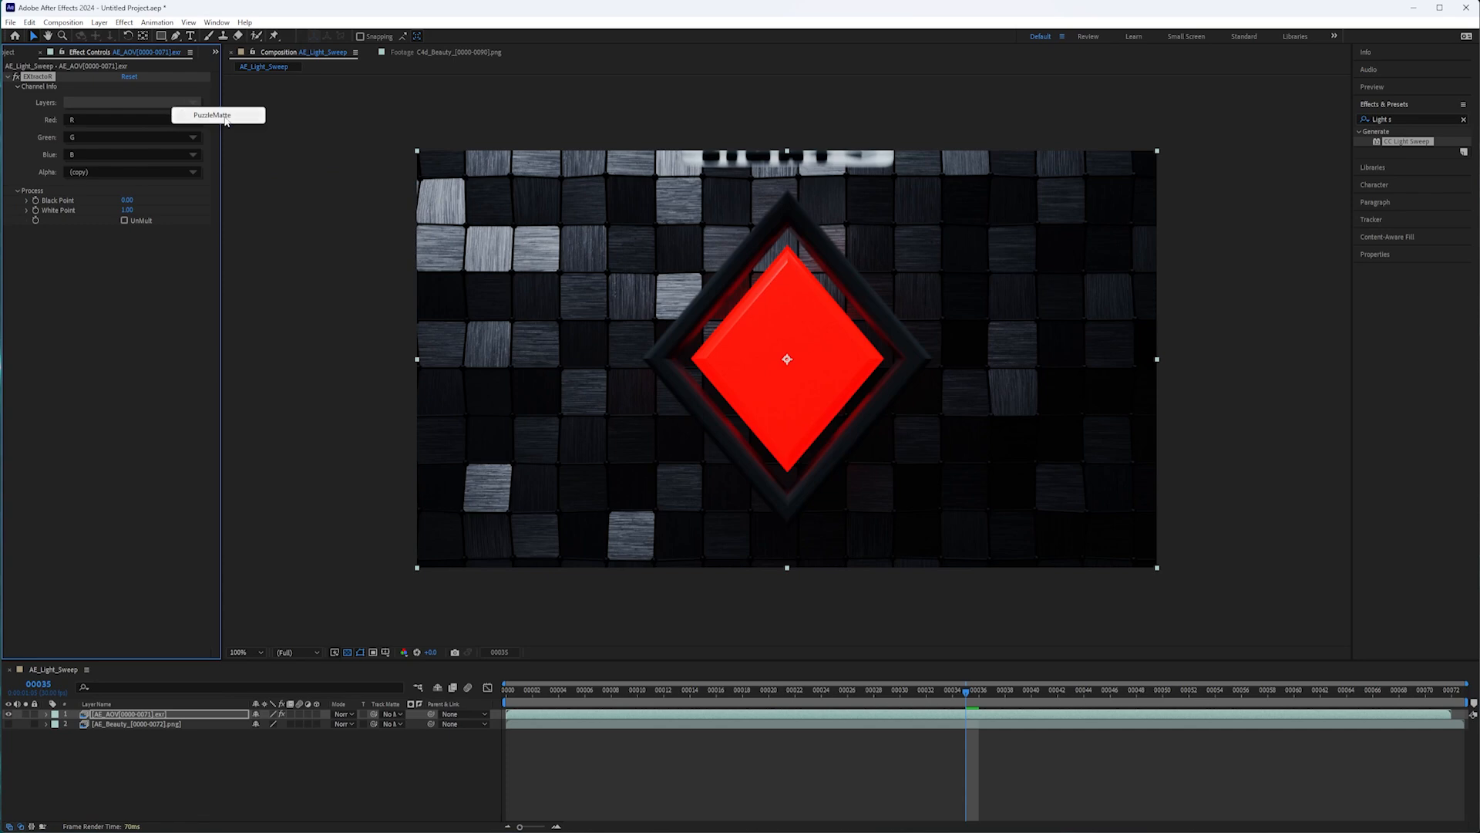
click(224, 115)
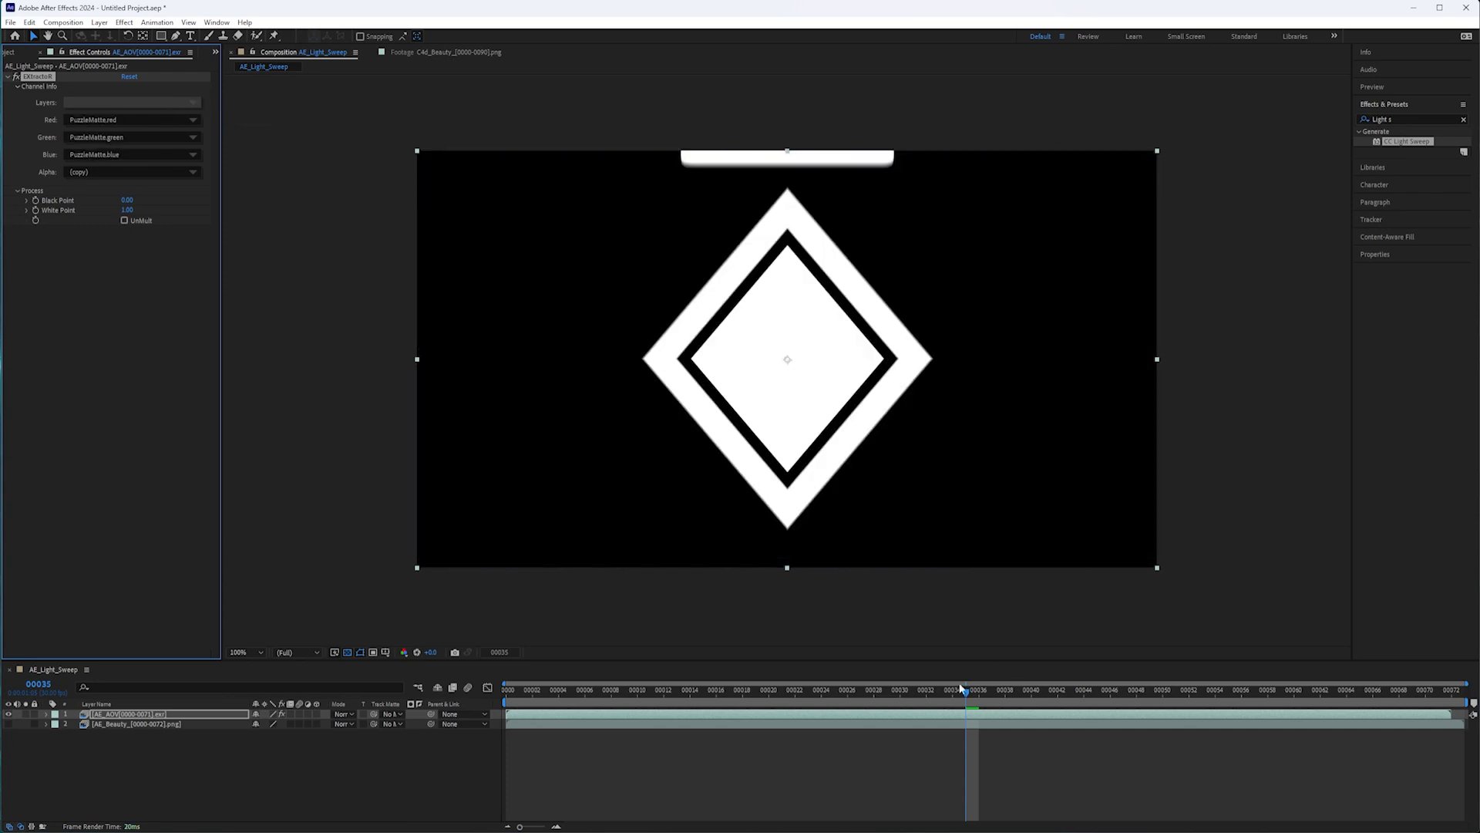
key(space)
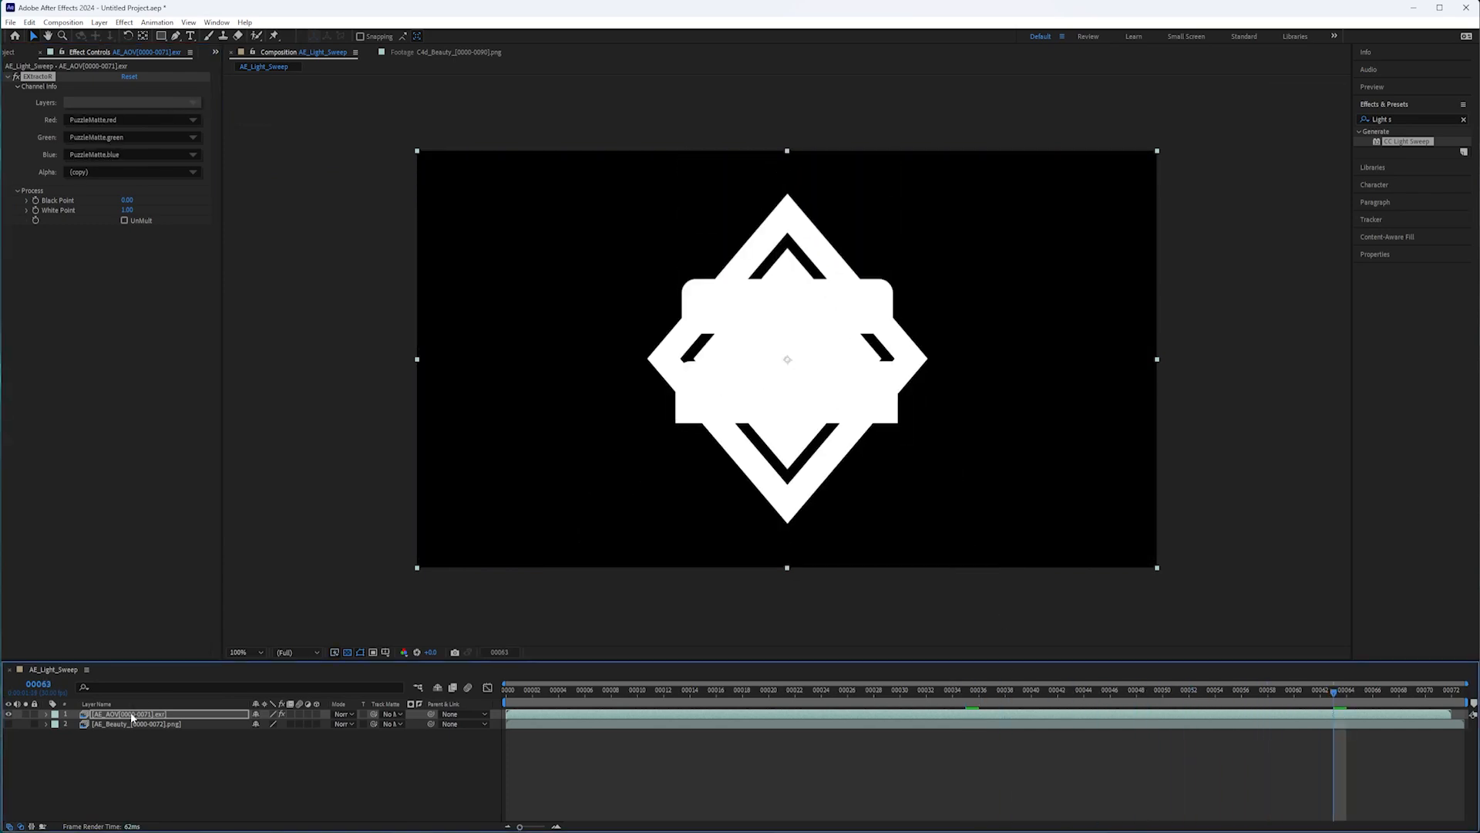
Rename the AOV layer to Matte.
right_click(136, 714)
key(Return)
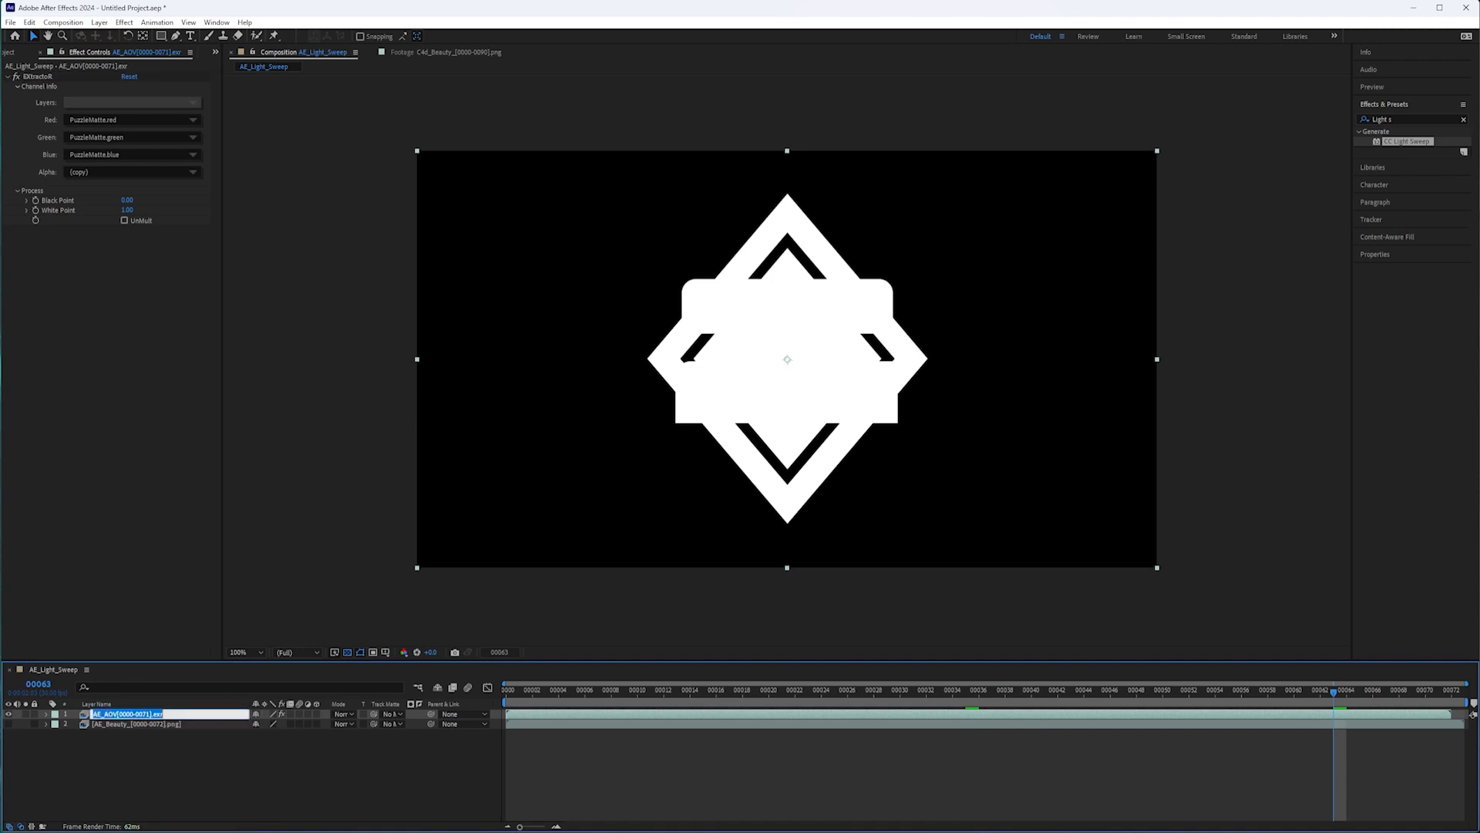
text(Matte)
key(Return)
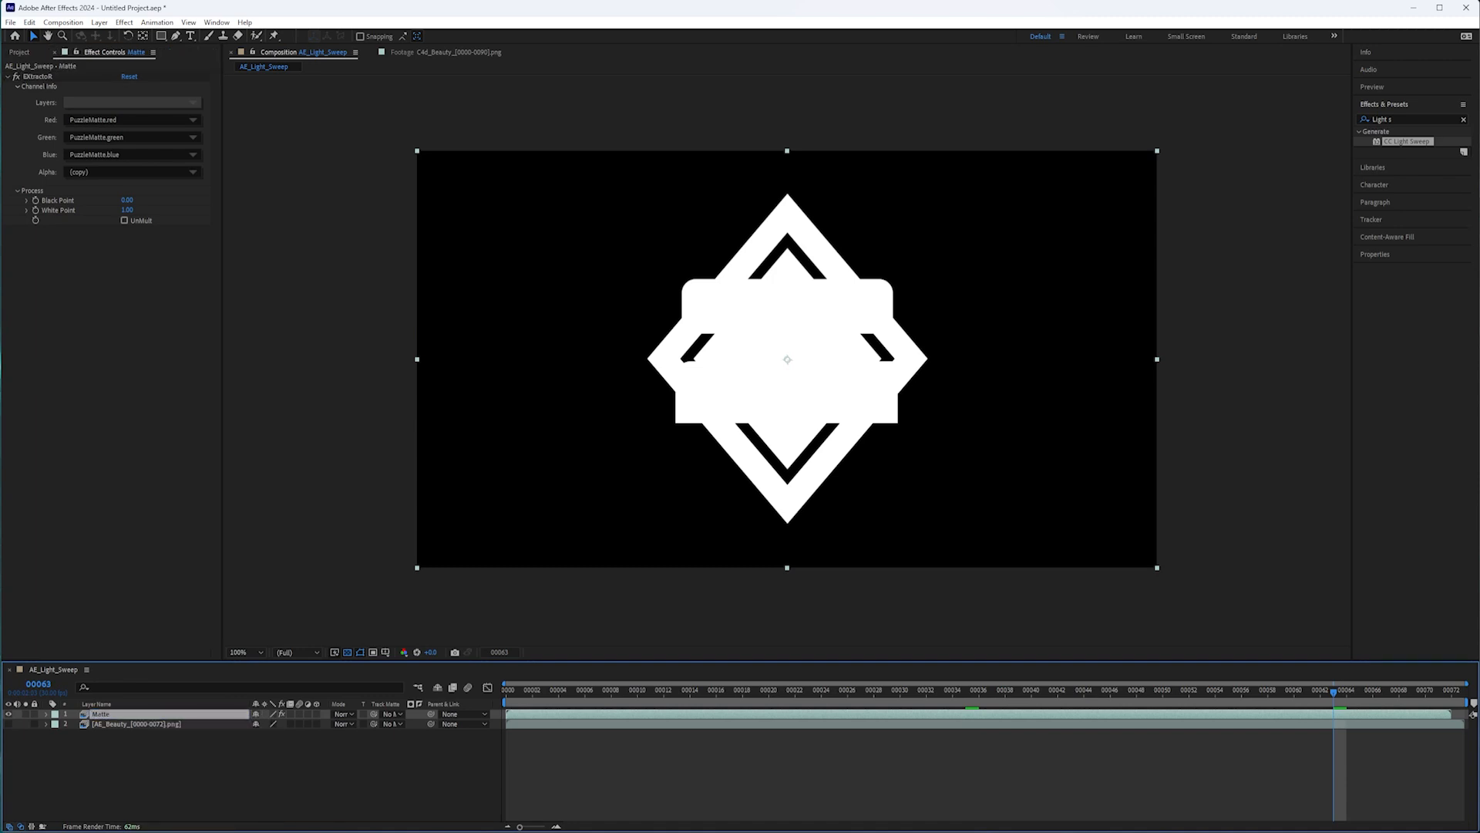
Move the Matte layer below the AE_Beauty layer and turn on the beauty layer's visibility.
drag(123, 713, 131, 752)
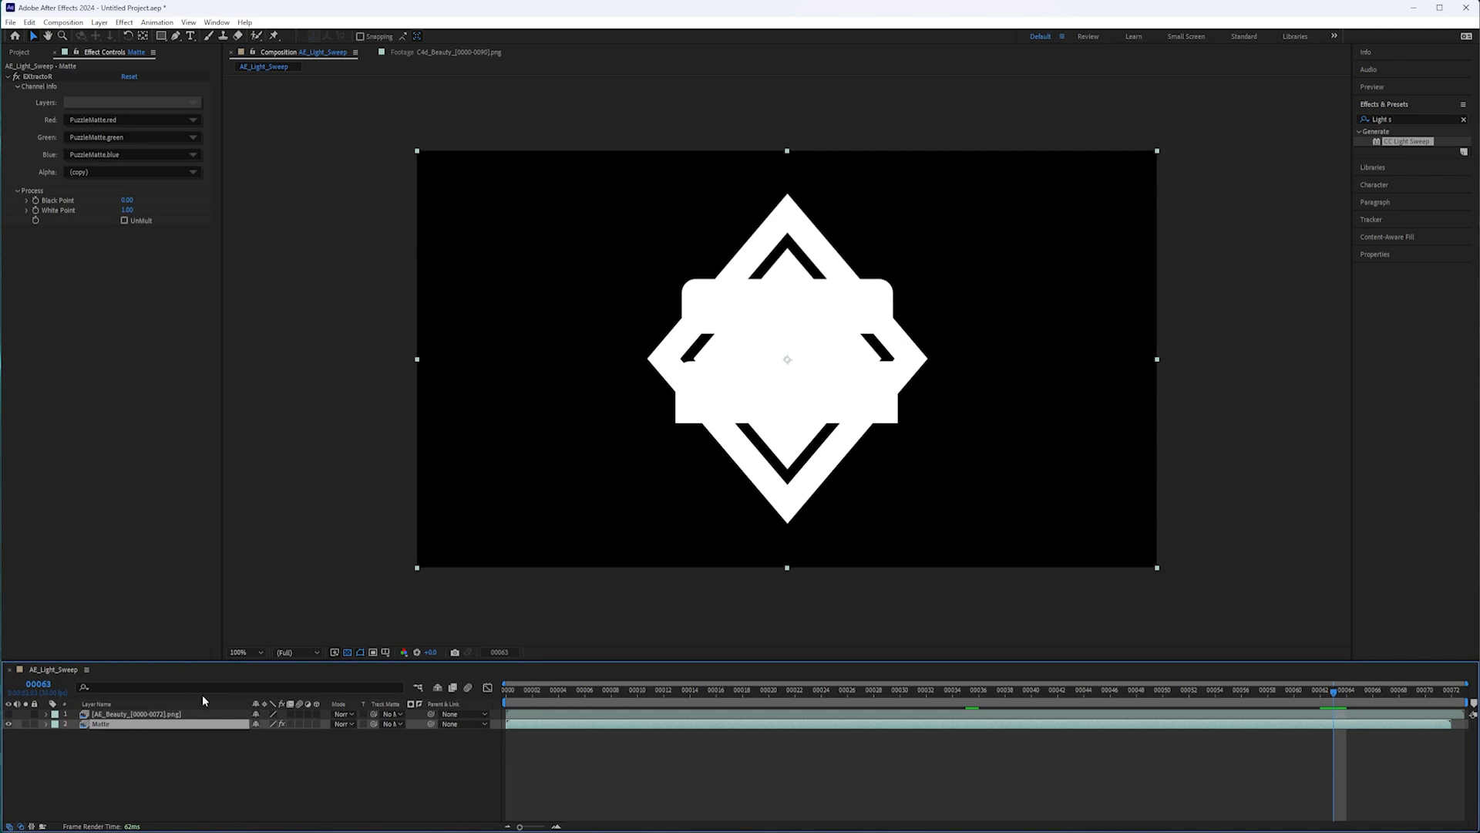
click(127, 715)
click(9, 714)
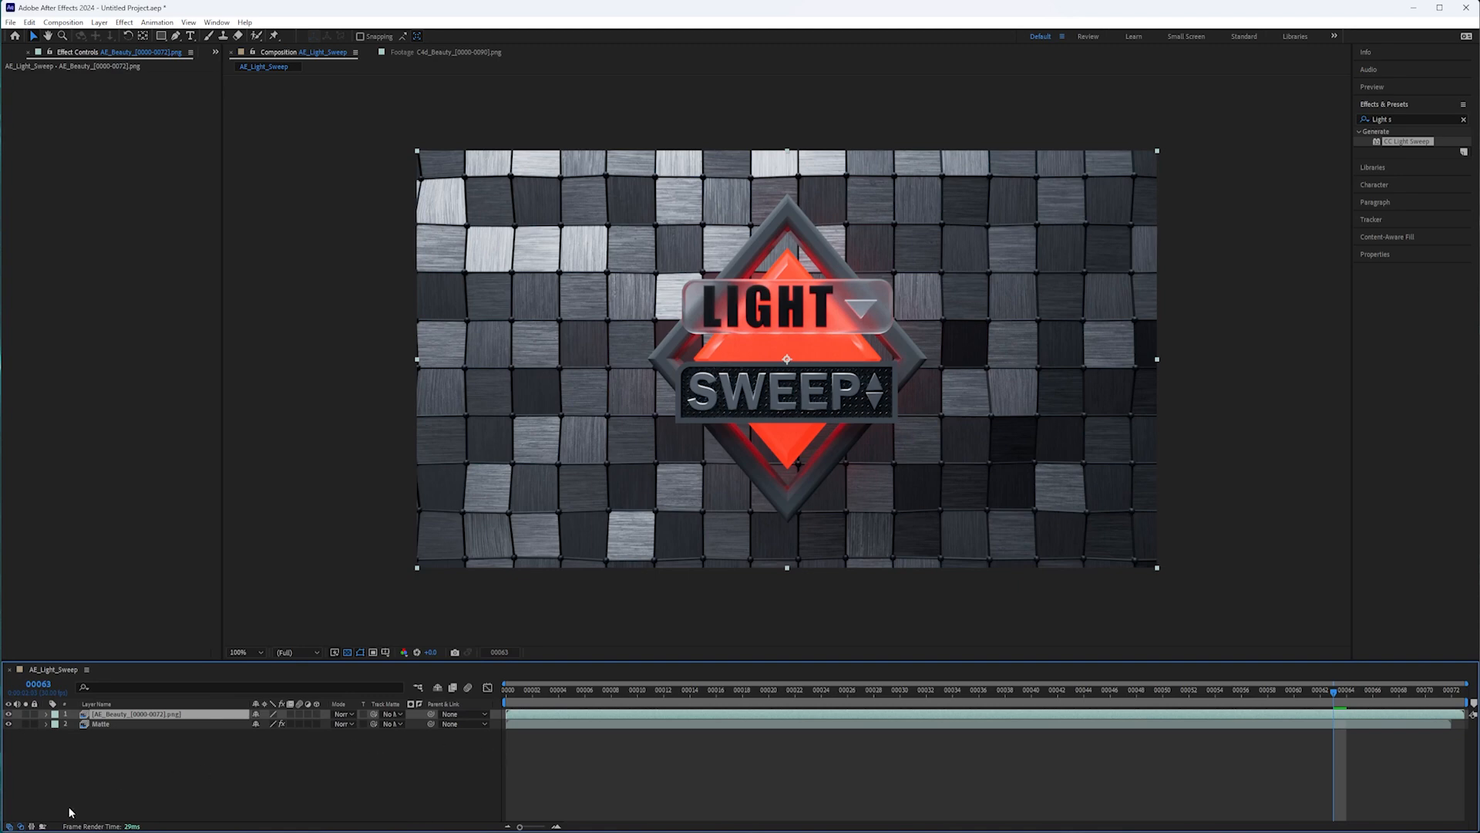
Toggle the timeline's layer switches and transfer controls columns off and back on.
click(8, 826)
click(9, 825)
click(9, 826)
click(20, 826)
click(24, 826)
click(23, 825)
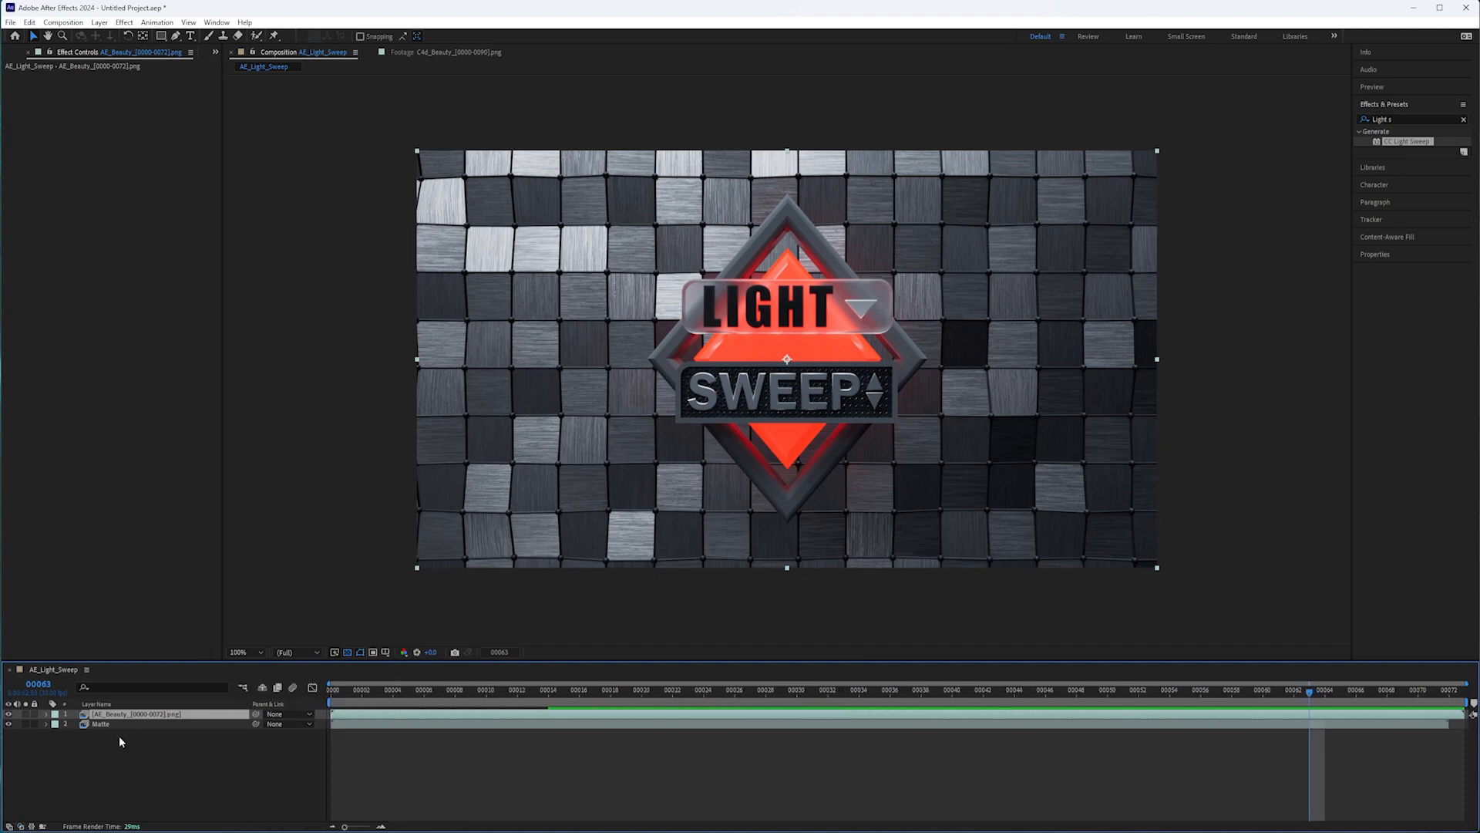
click(21, 825)
click(9, 826)
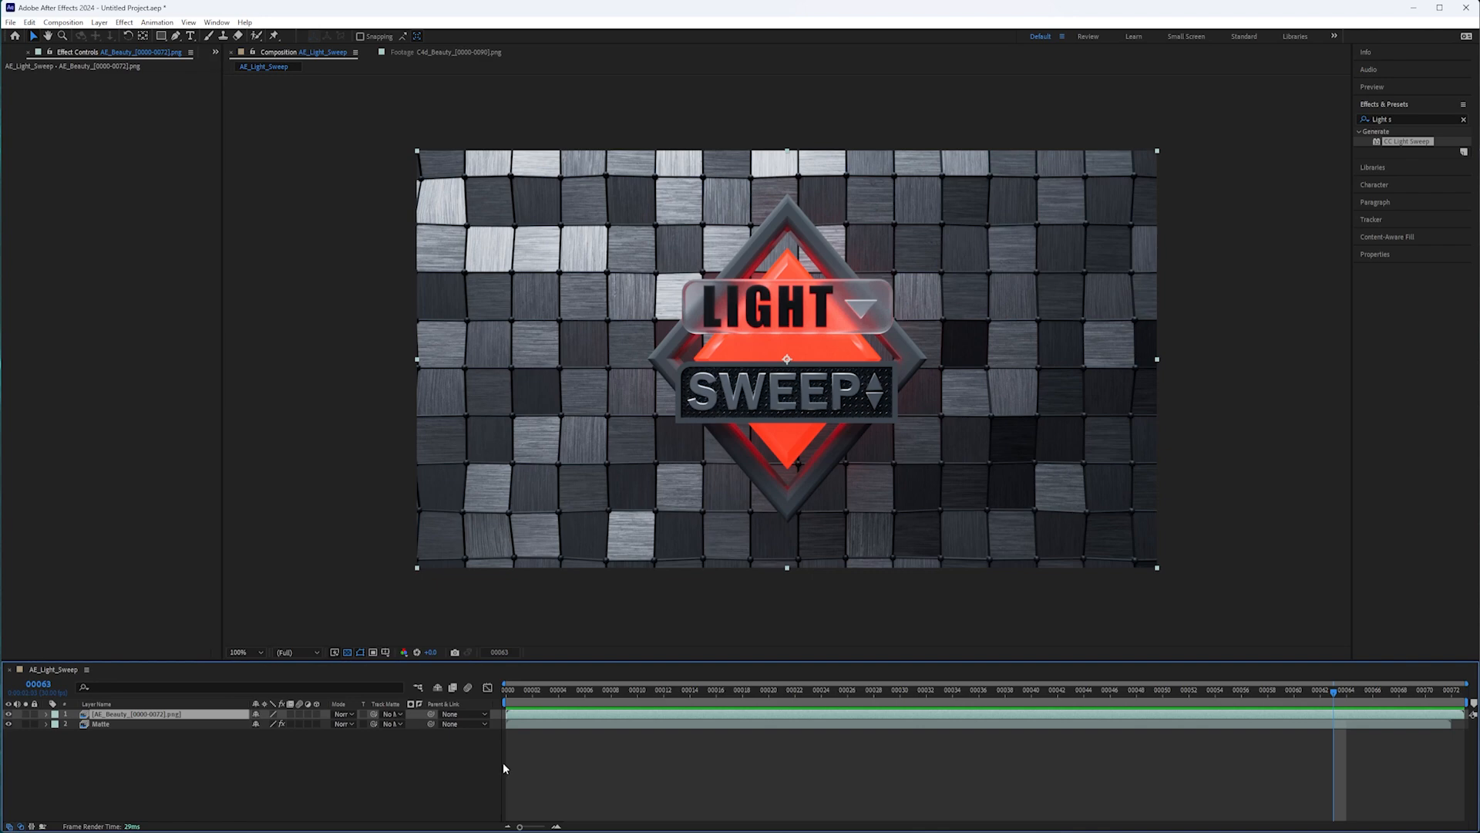
Narrow the timeline's layer name column and set the Matte layer as the beauty layer's luma track matte.
drag(248, 702, 200, 703)
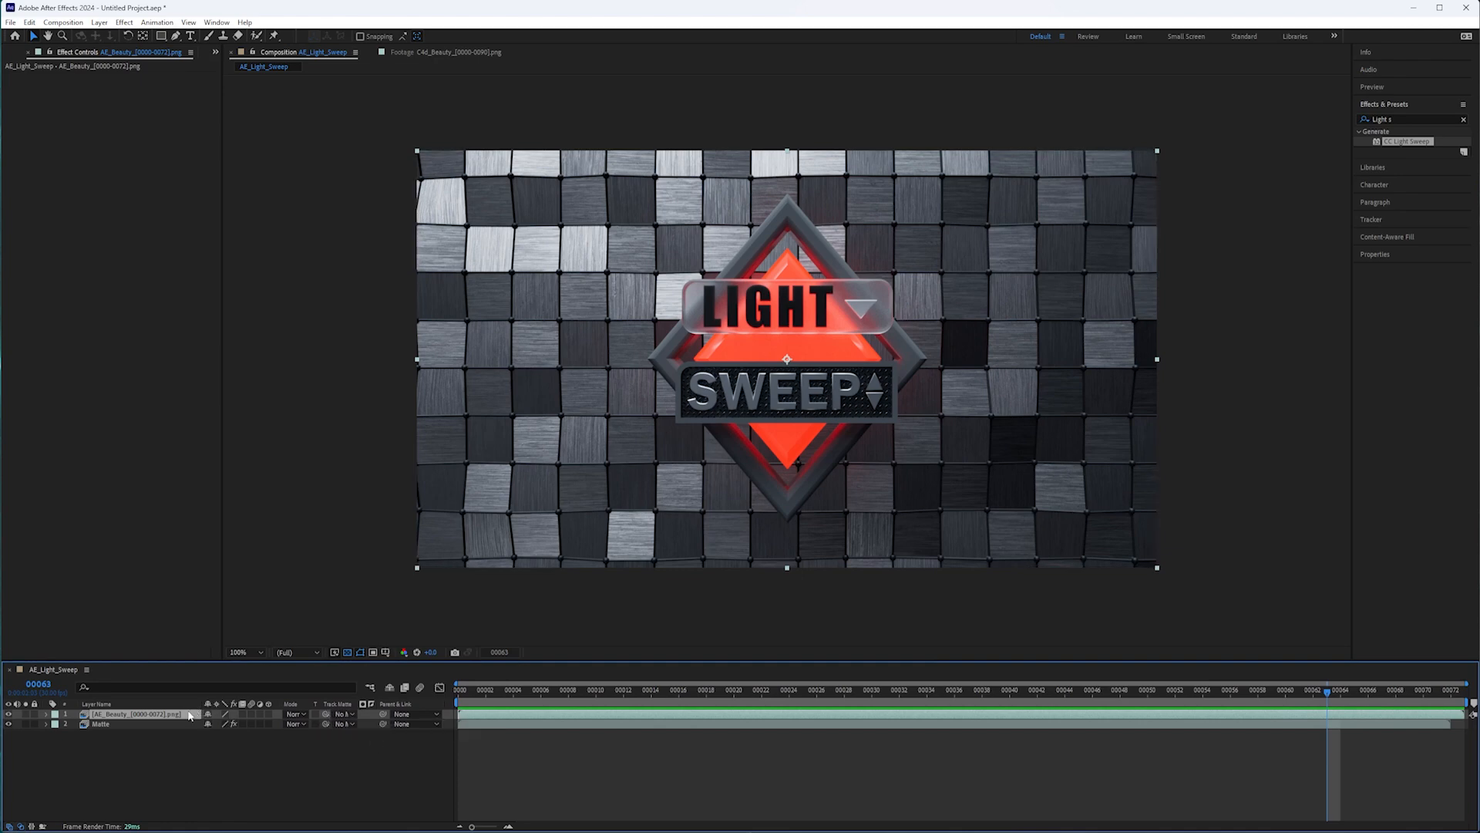
drag(325, 714, 113, 731)
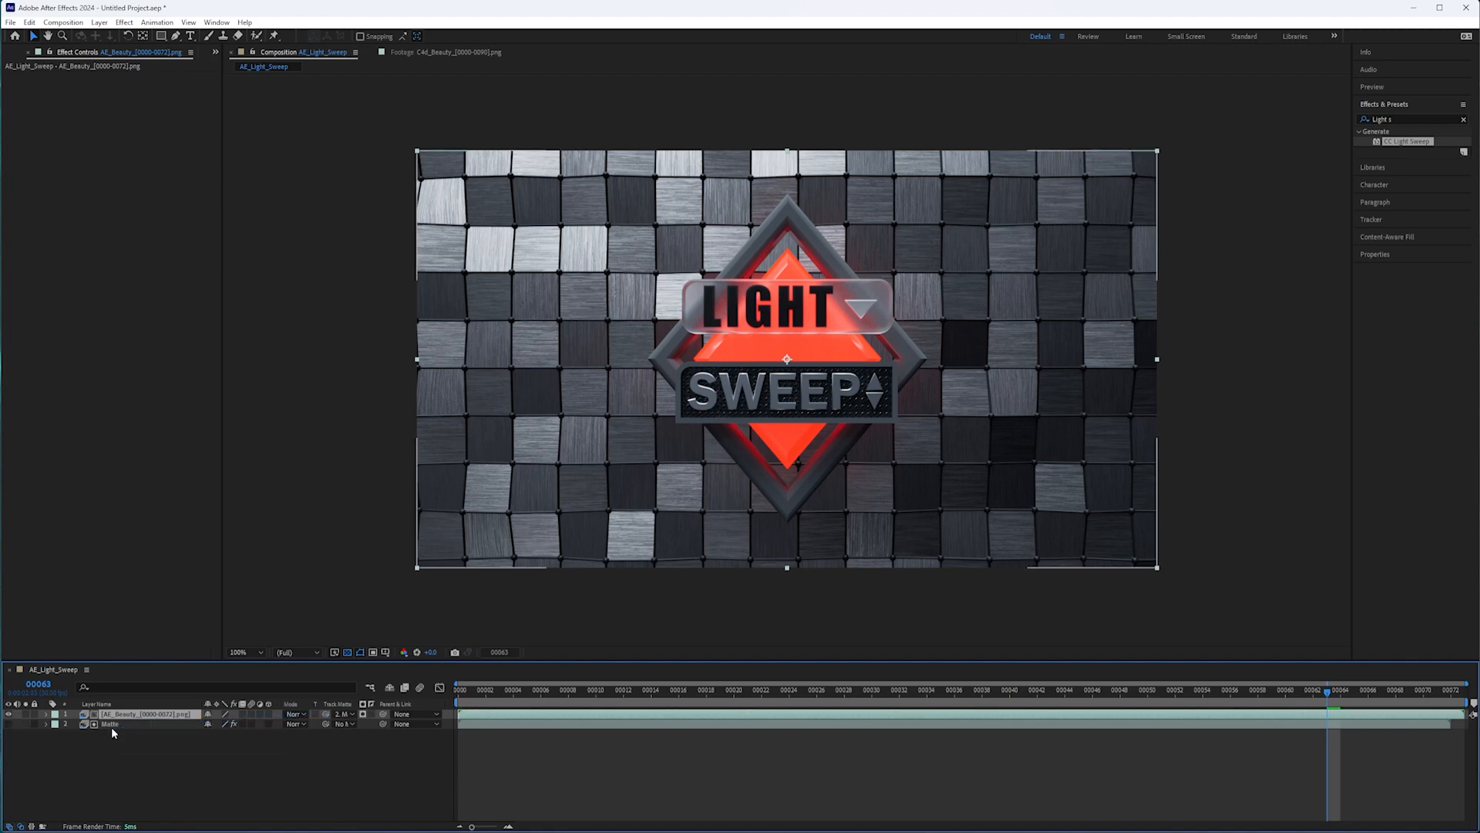
click(363, 714)
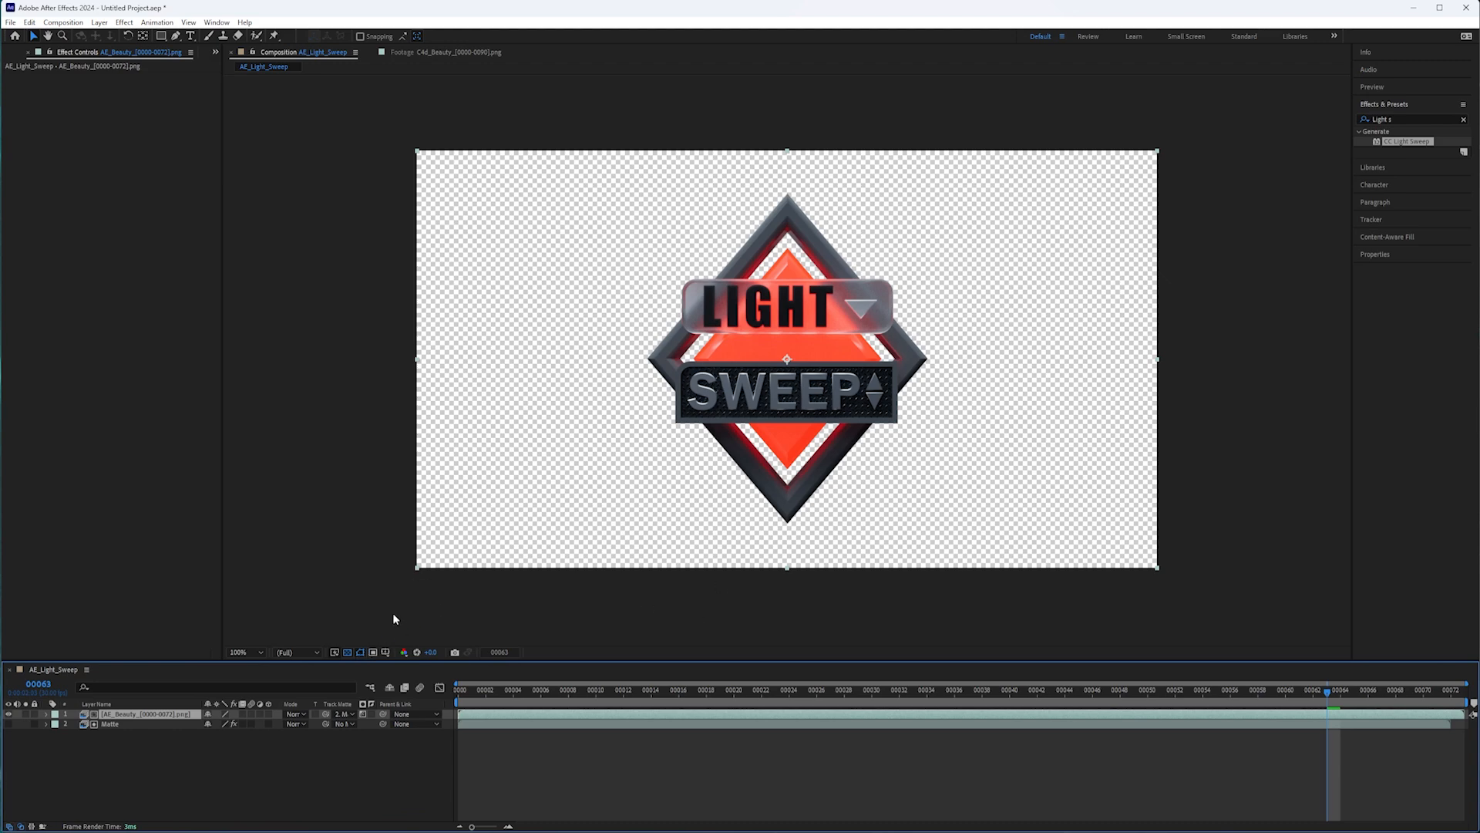
Toggle the transparency grid on and off to check the cut-out logo against the background.
click(348, 652)
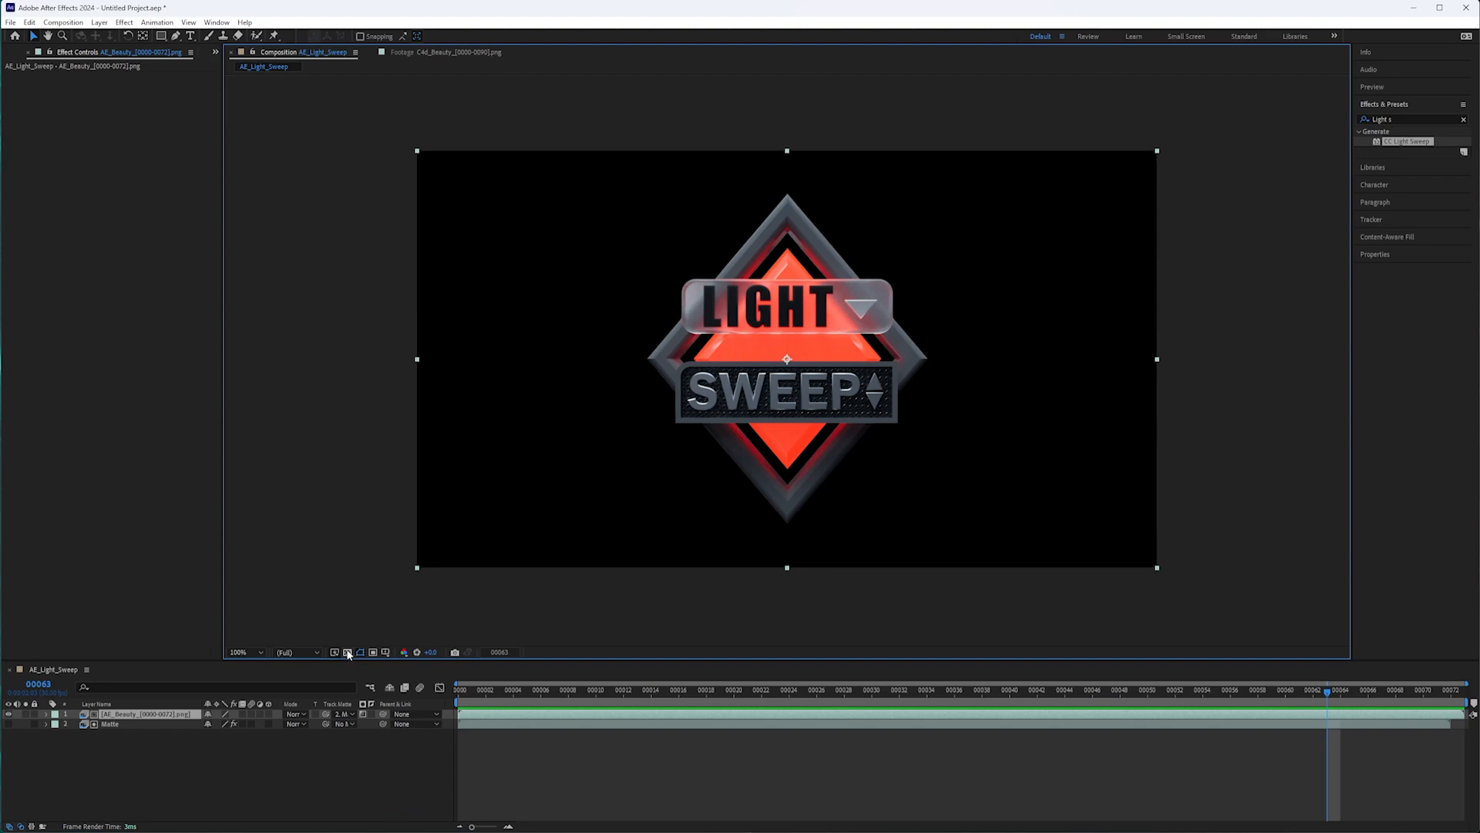
click(348, 653)
click(347, 653)
click(348, 652)
click(348, 652)
click(348, 652)
Add a second copy of the AE_Beauty sequence directly below the matted beauty layer.
click(217, 53)
click(231, 67)
drag(49, 180, 179, 721)
Rename the matted beauty layer to Logo and the unmatted beauty copy to BG.
right_click(143, 714)
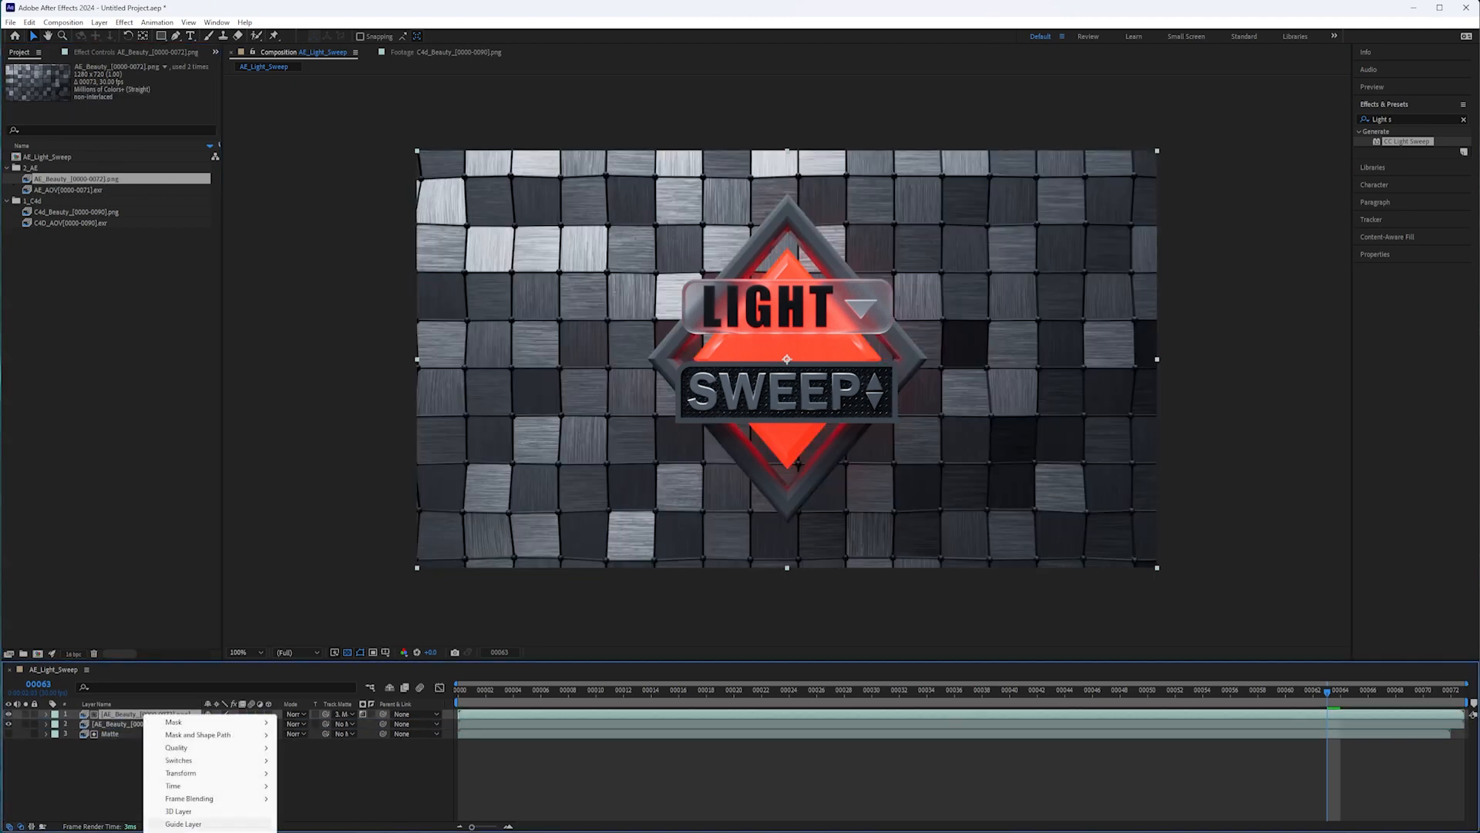
click(182, 831)
text(Logo)
key(Return)
right_click(118, 724)
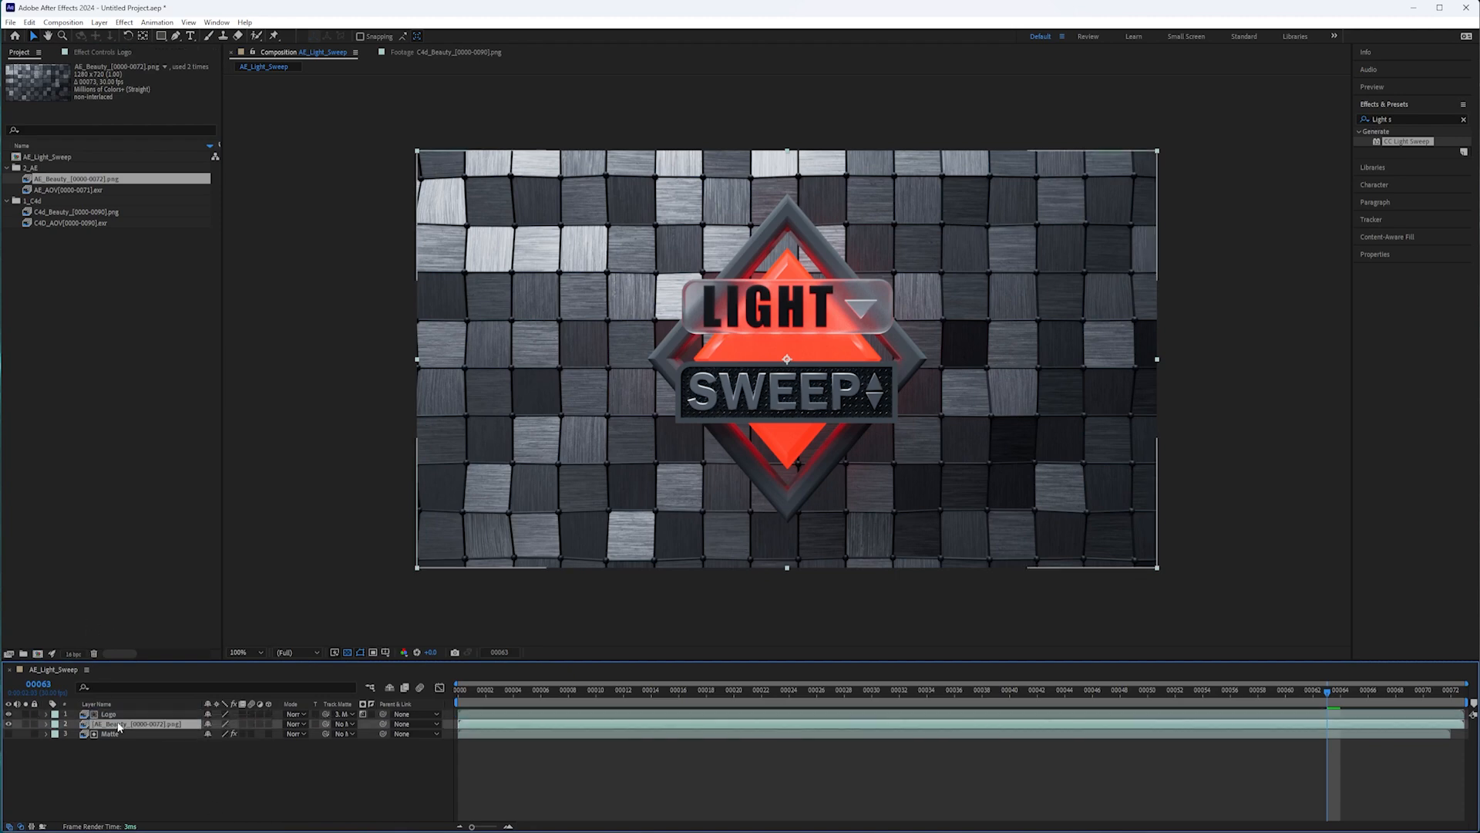
click(181, 819)
text(BG)
key(Return)
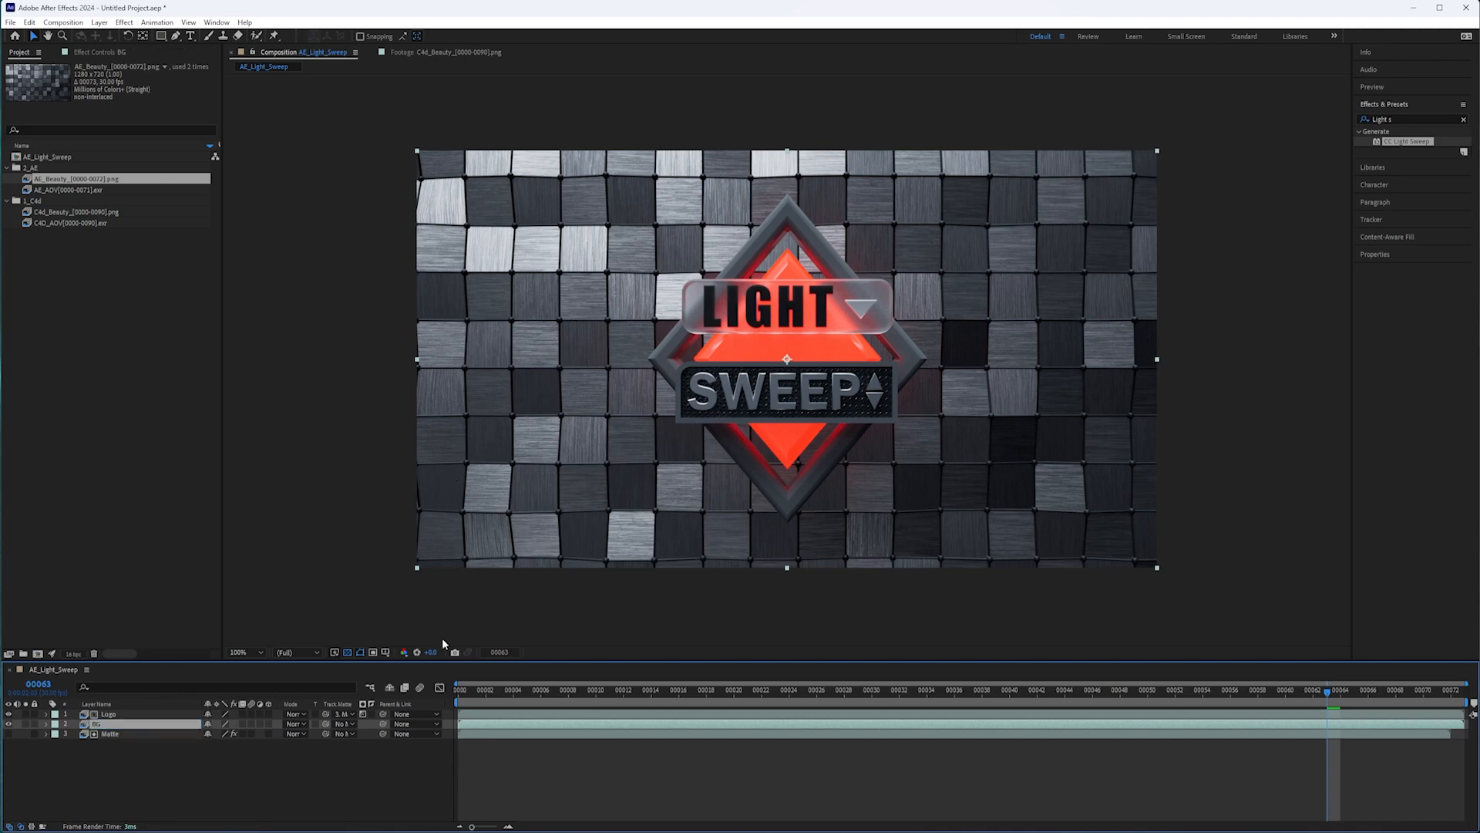
Apply the CC Light Sweep effect to the Logo layer.
click(109, 715)
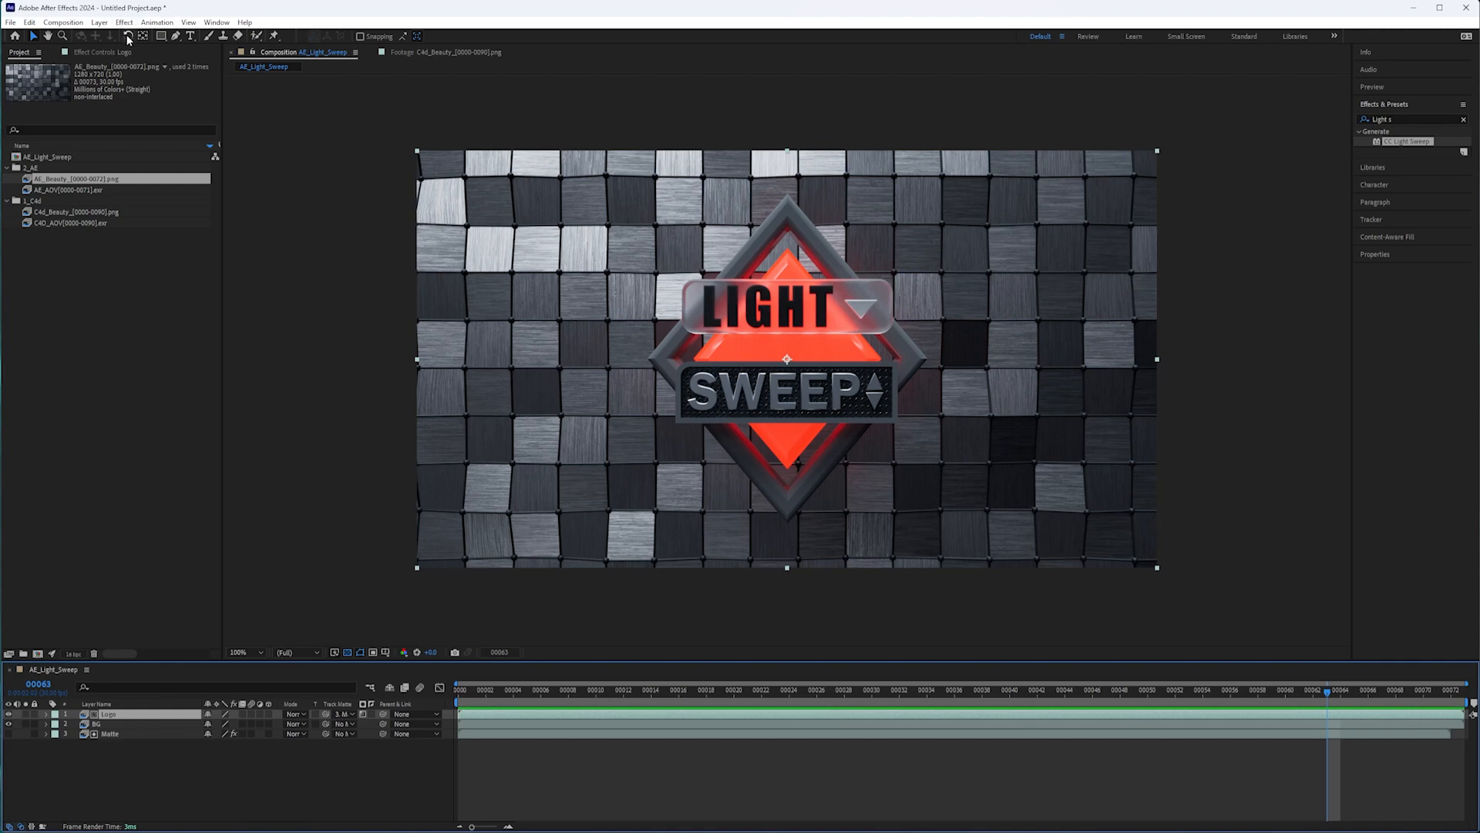
click(124, 22)
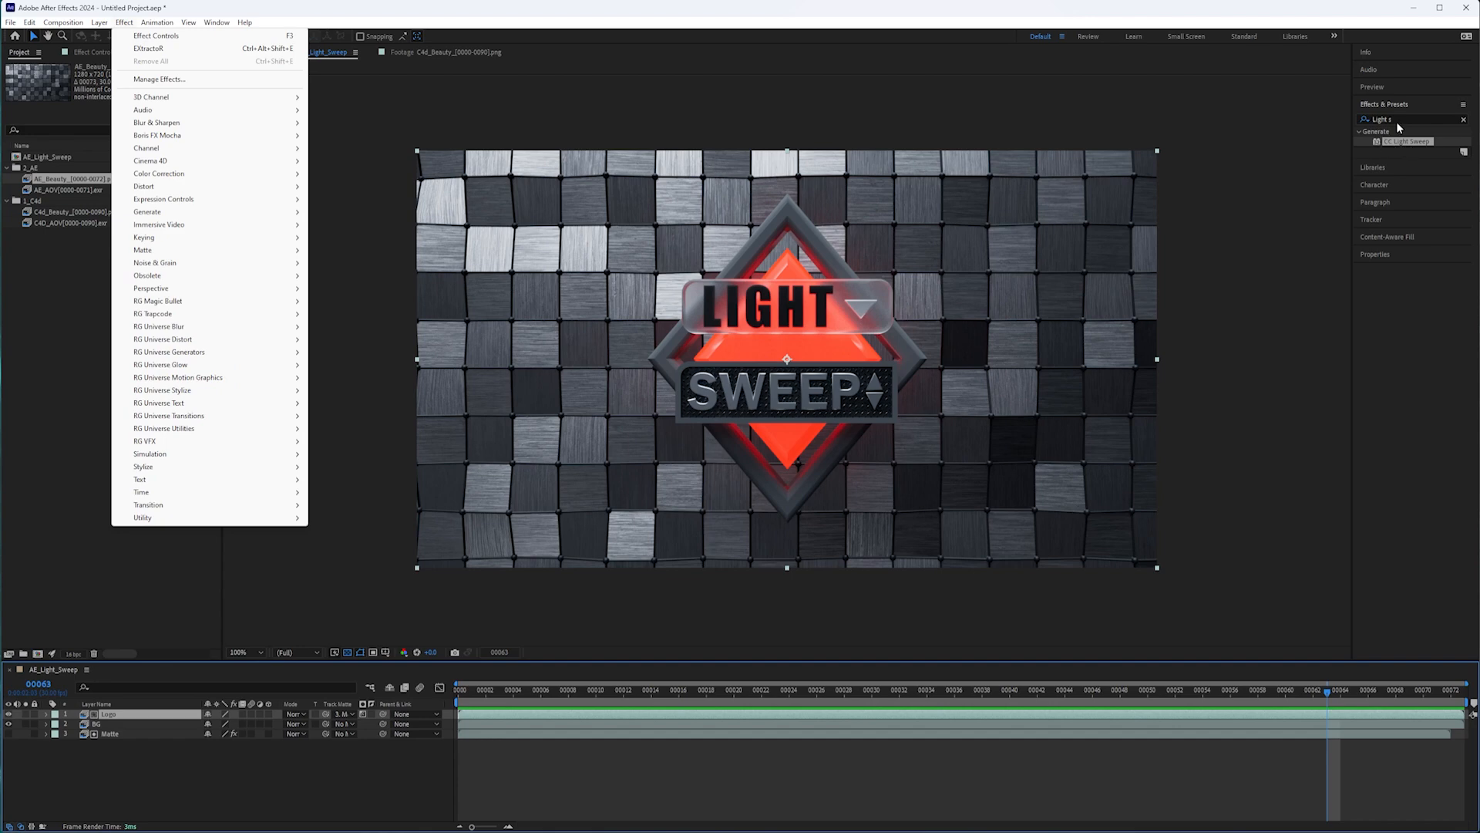
mouse_move(213, 213)
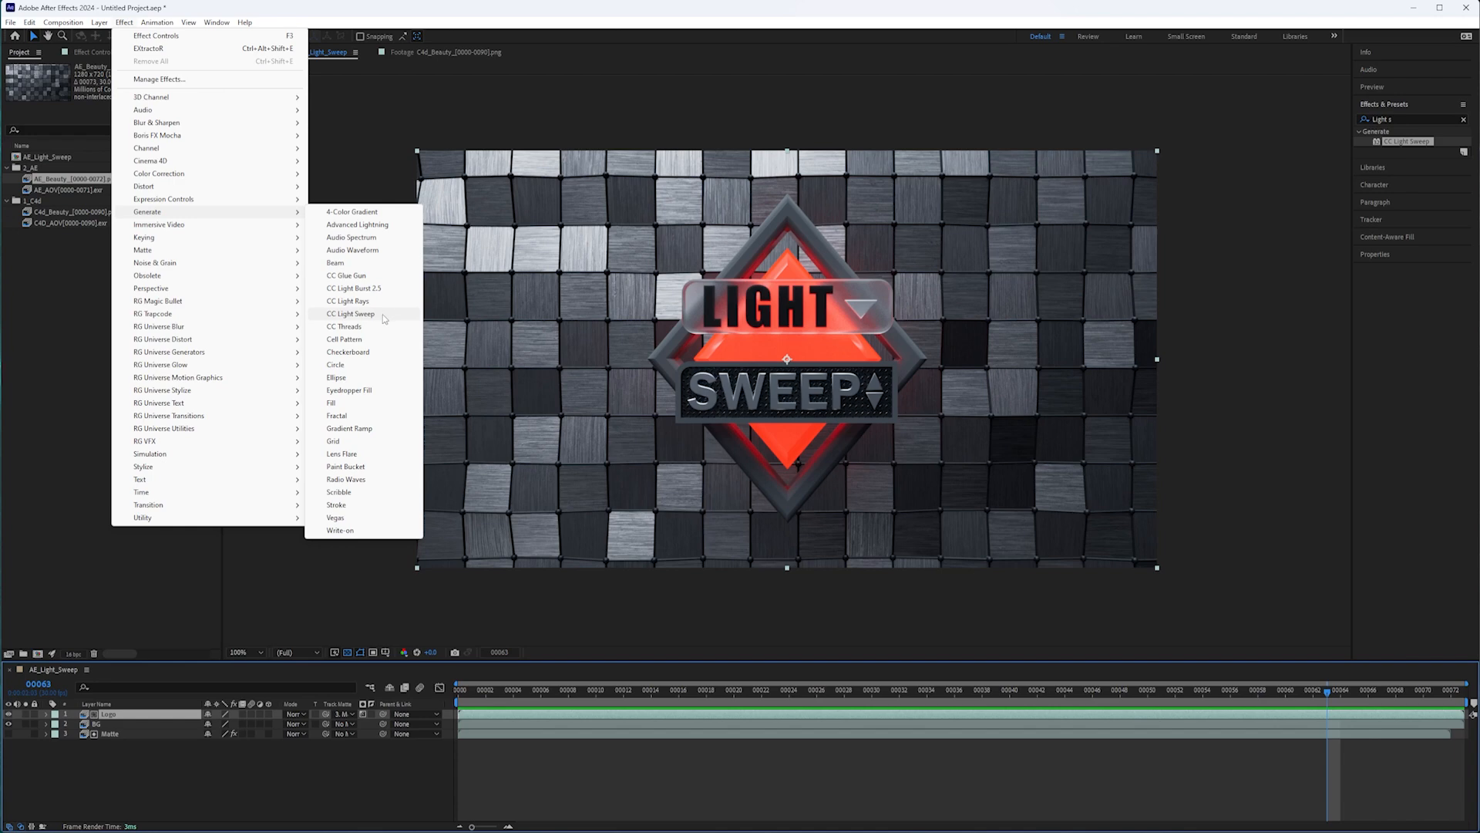
click(382, 313)
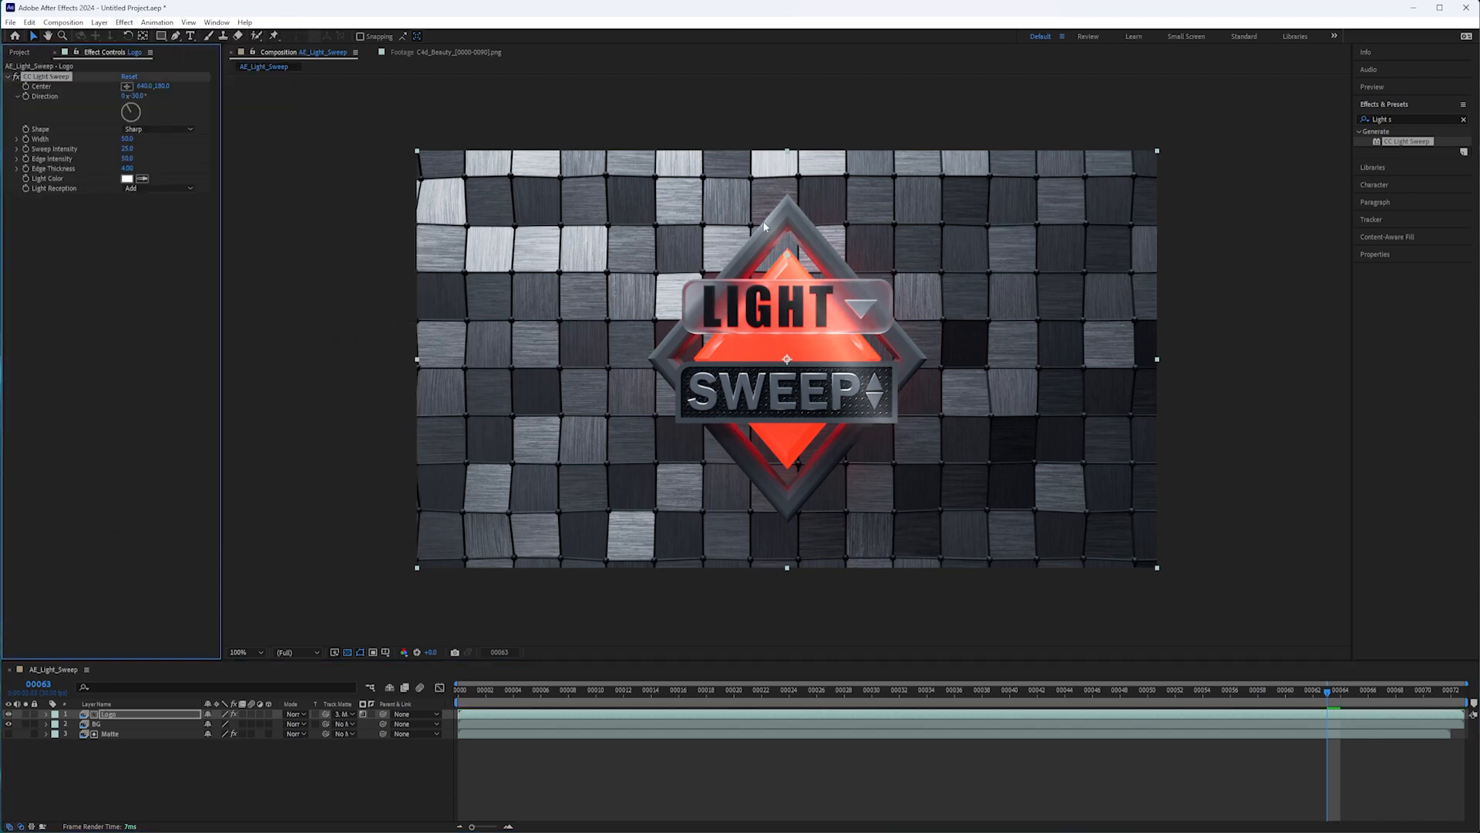
Try different positions for the light sweep's center across the logo, ending at about 575, 346.
drag(788, 255, 808, 375)
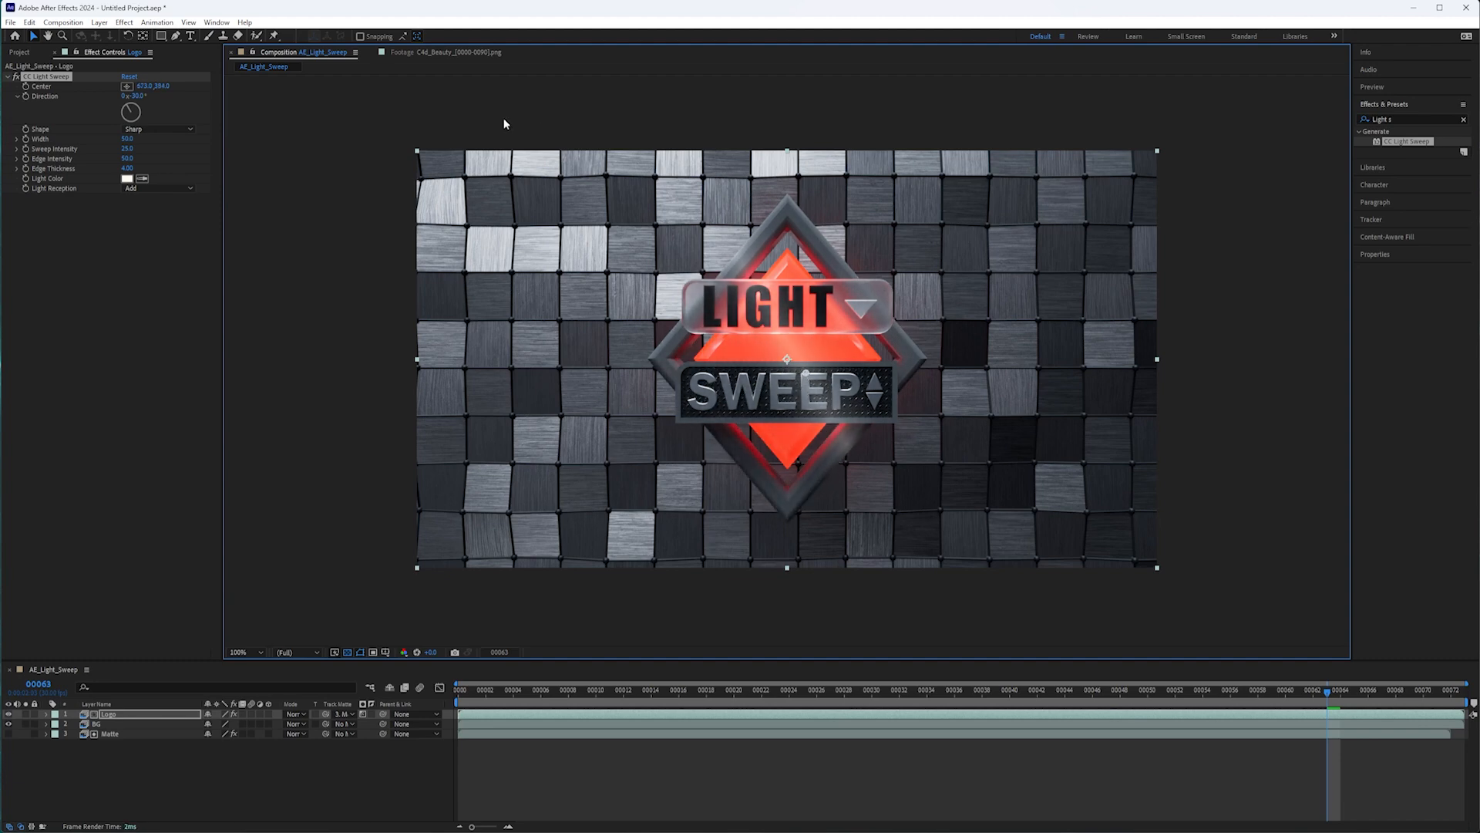
drag(808, 375, 808, 351)
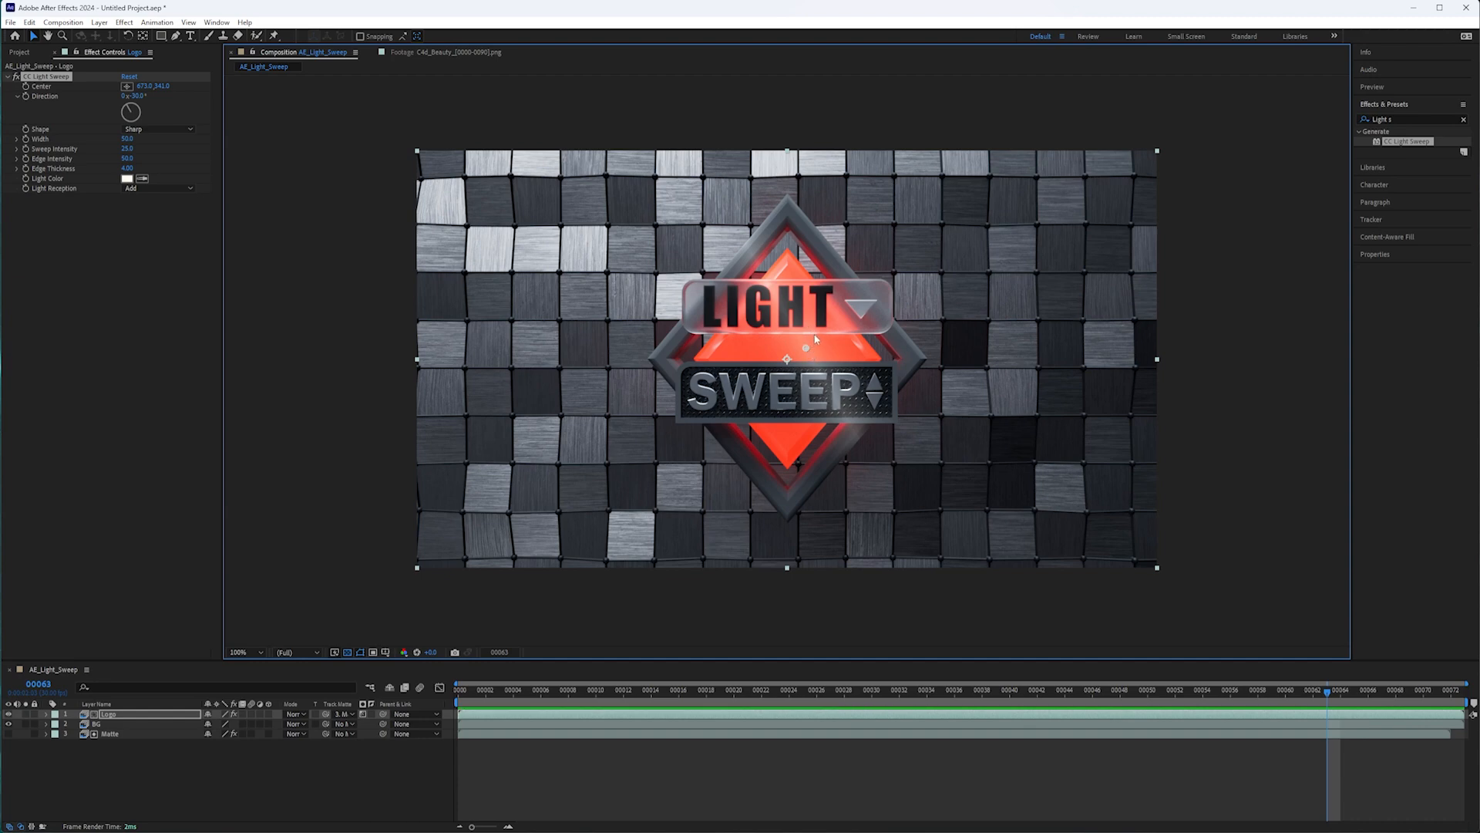
drag(808, 350, 773, 352)
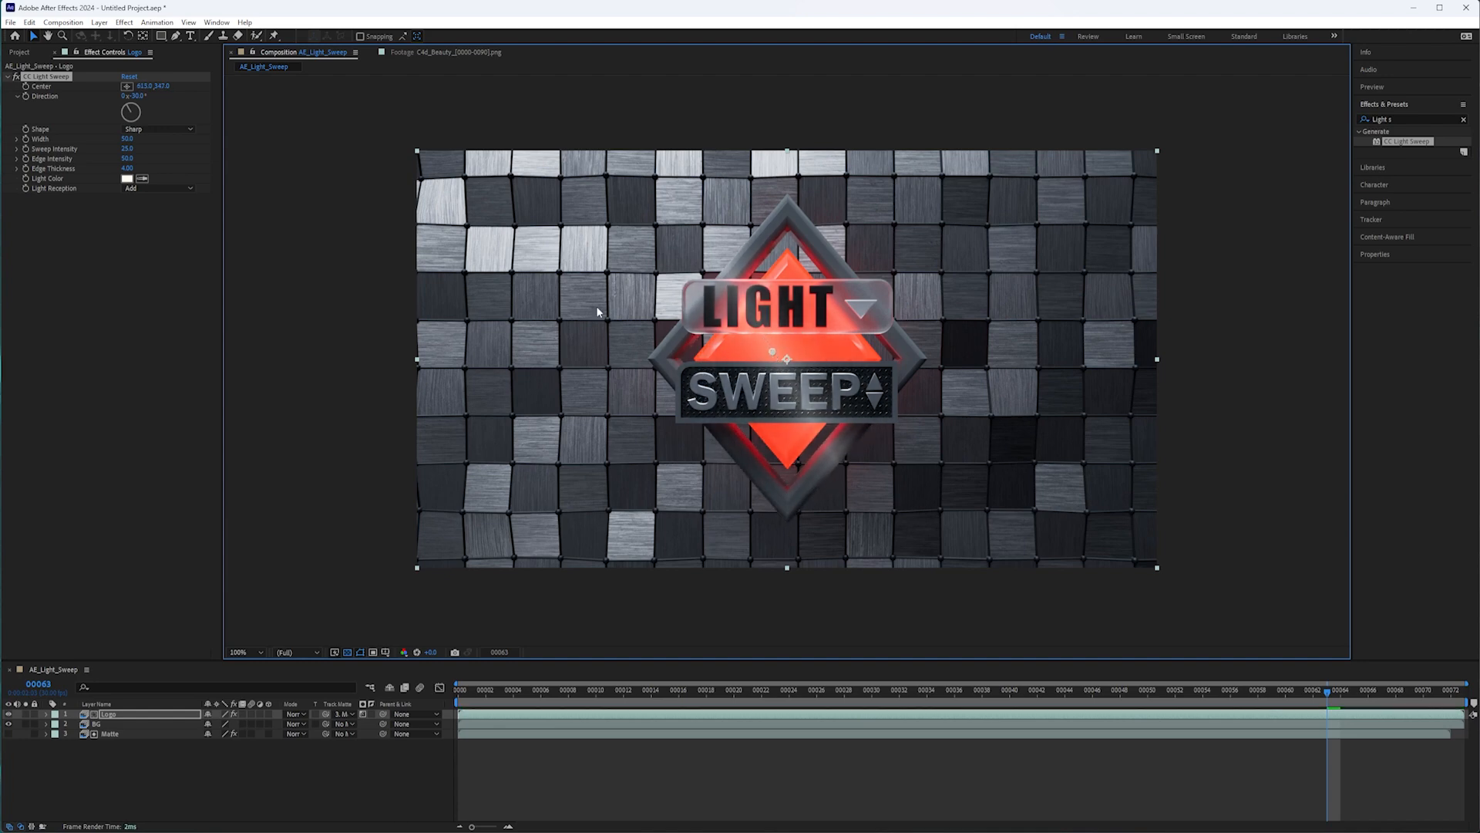
click(127, 87)
click(560, 367)
drag(652, 352, 763, 349)
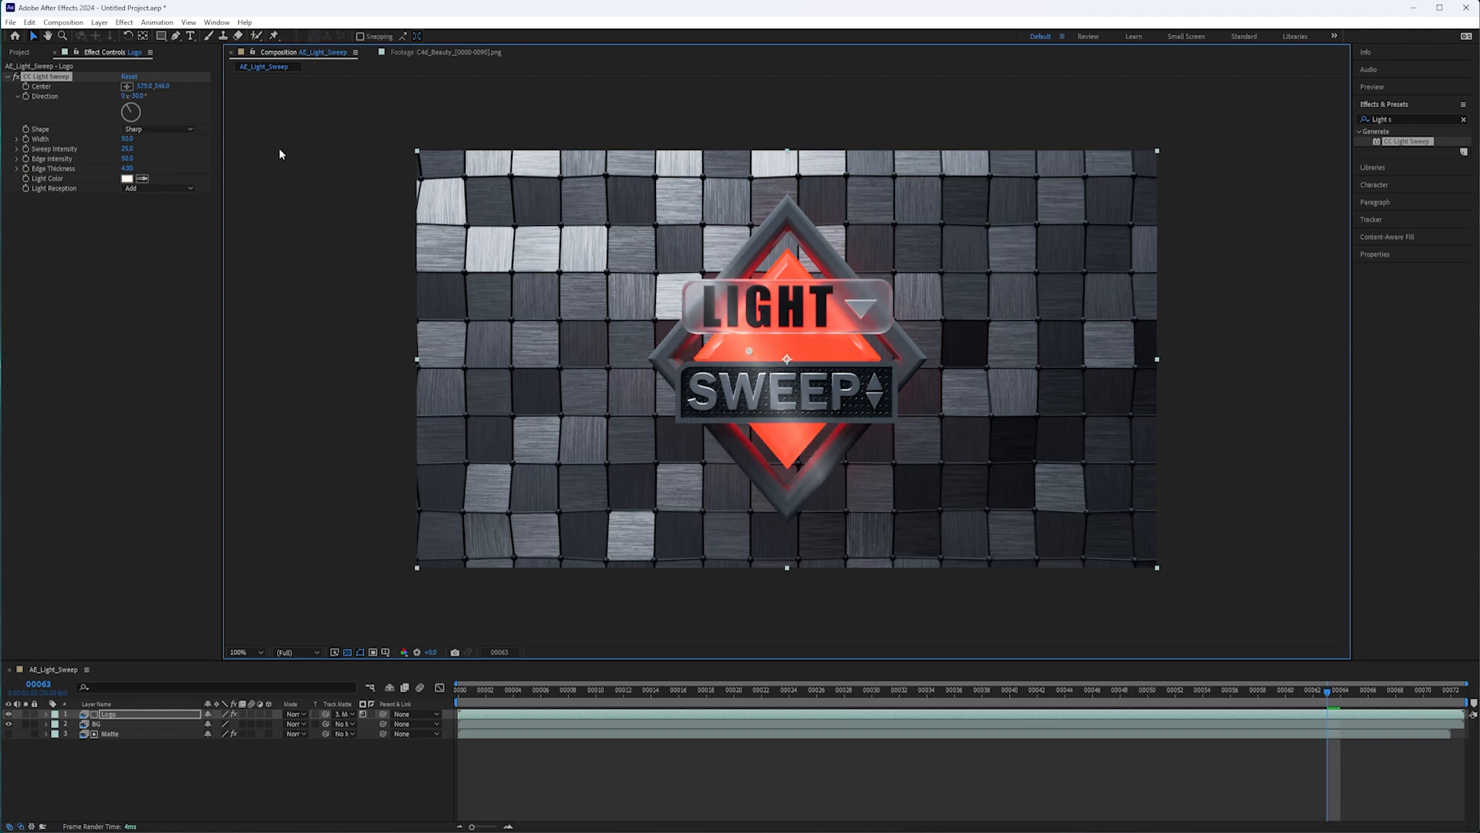
Rotate the light sweep to slant the other way and set its Direction to 25°.
click(135, 111)
drag(136, 106, 142, 108)
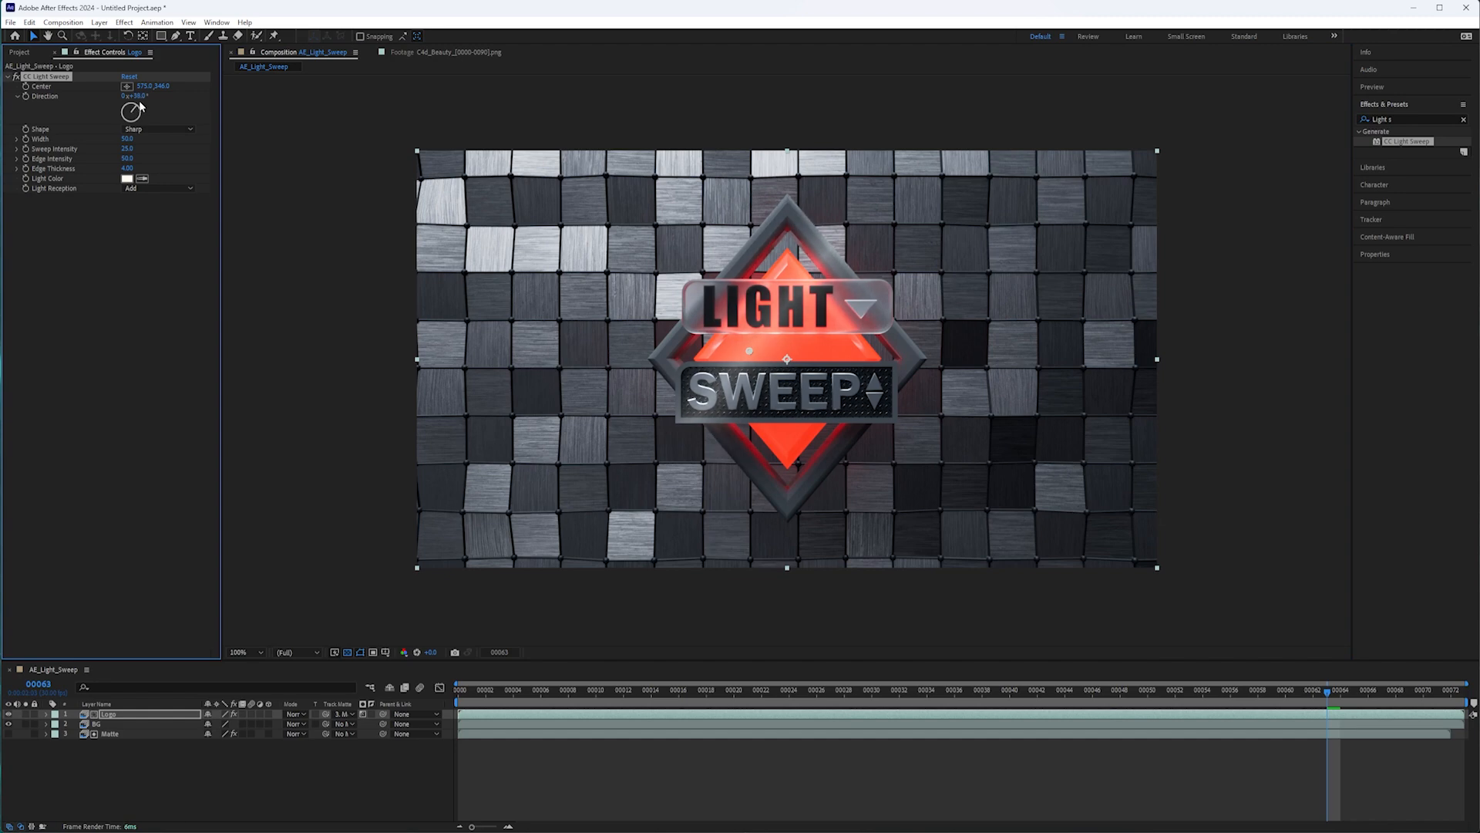
click(140, 95)
text(25)
key(Return)
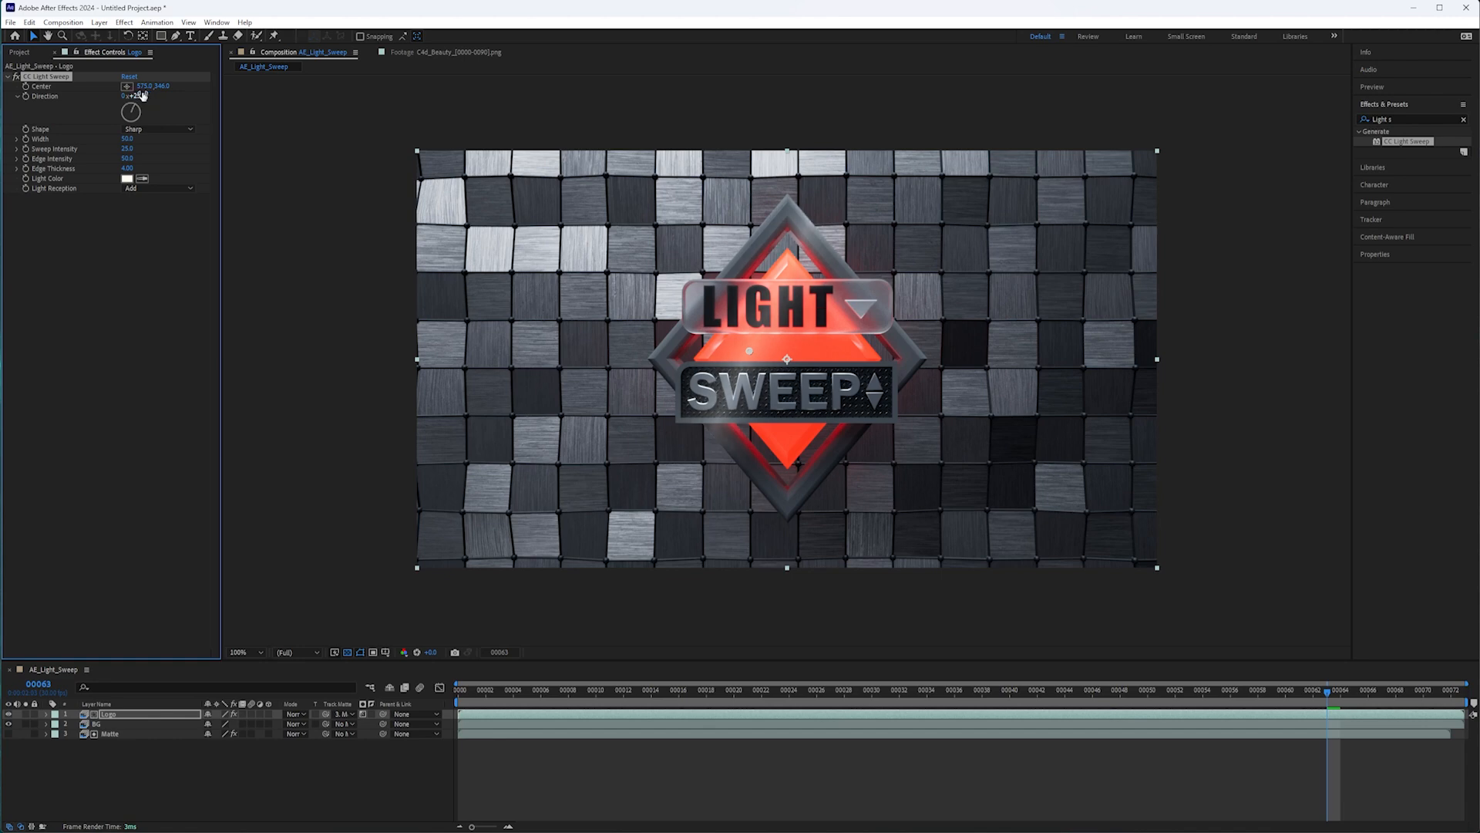
Move the sweep center down to about 581, 385, try the Linear shape, and set the Shape to Smooth.
mouse_move(748, 351)
mouse_down()
mouse_move(912, 363)
mouse_move(740, 375)
mouse_move(774, 377)
mouse_move(752, 373)
mouse_up()
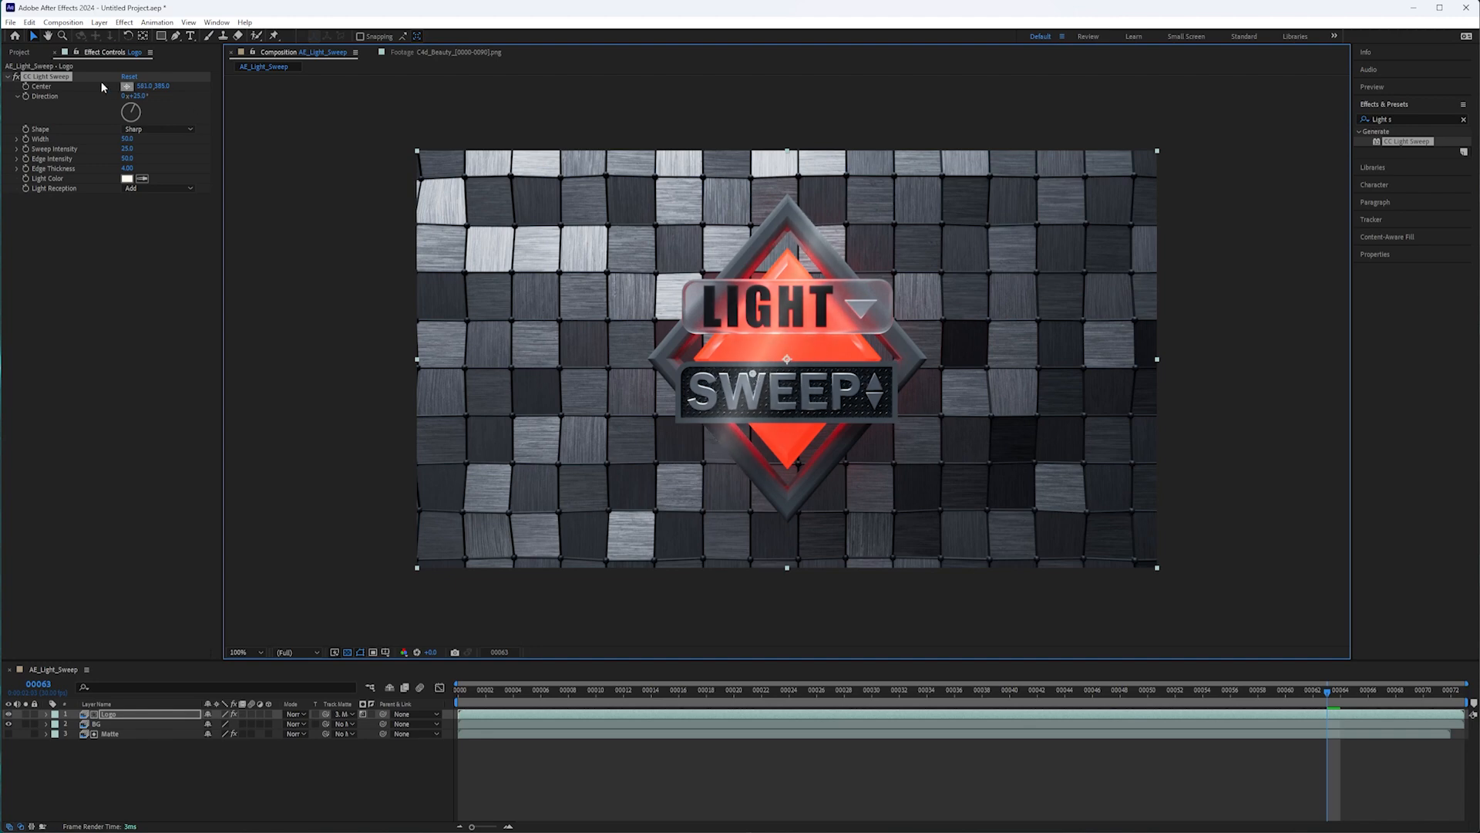
click(155, 128)
click(169, 142)
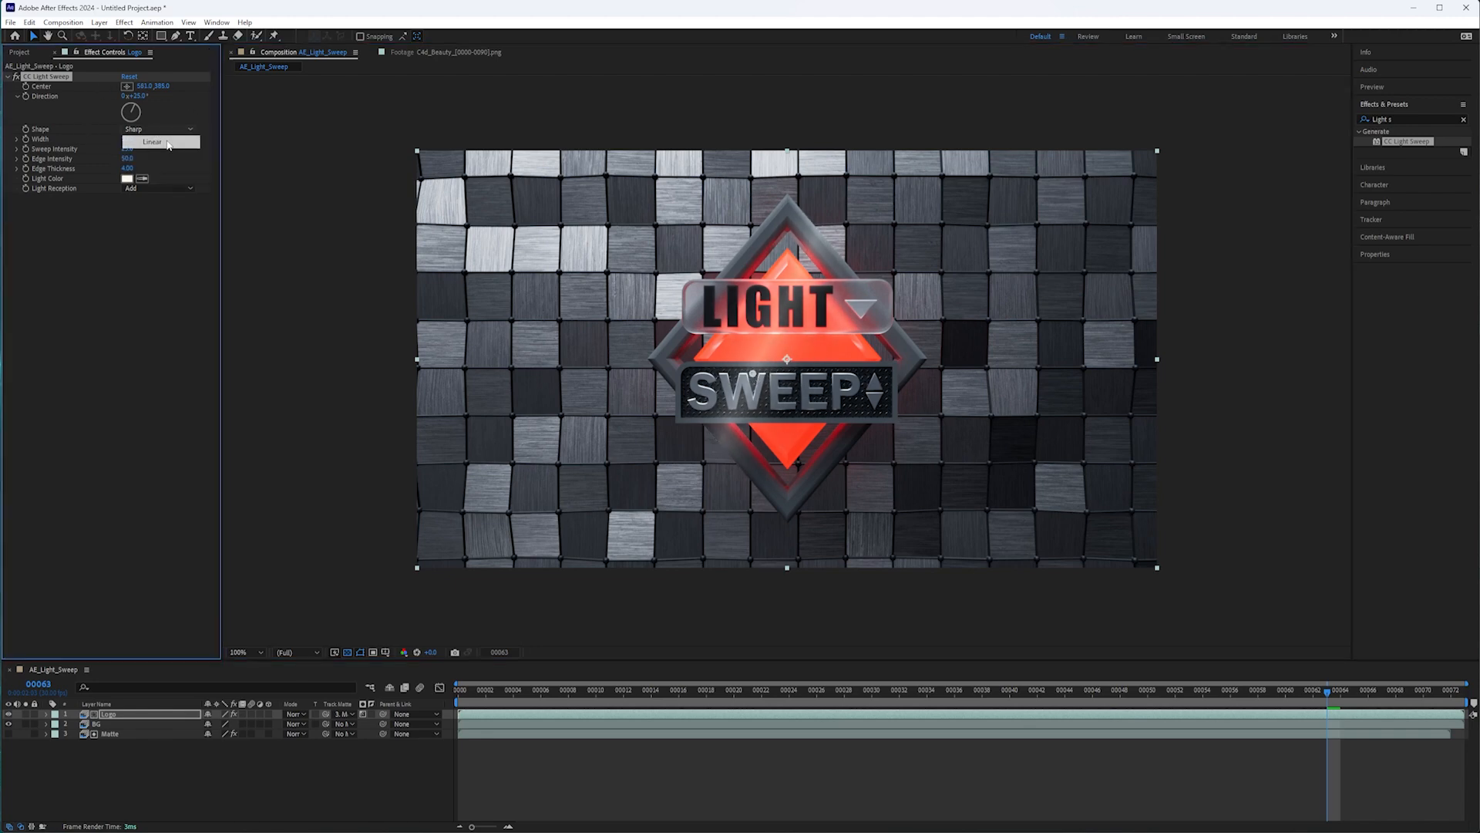
click(166, 129)
click(168, 153)
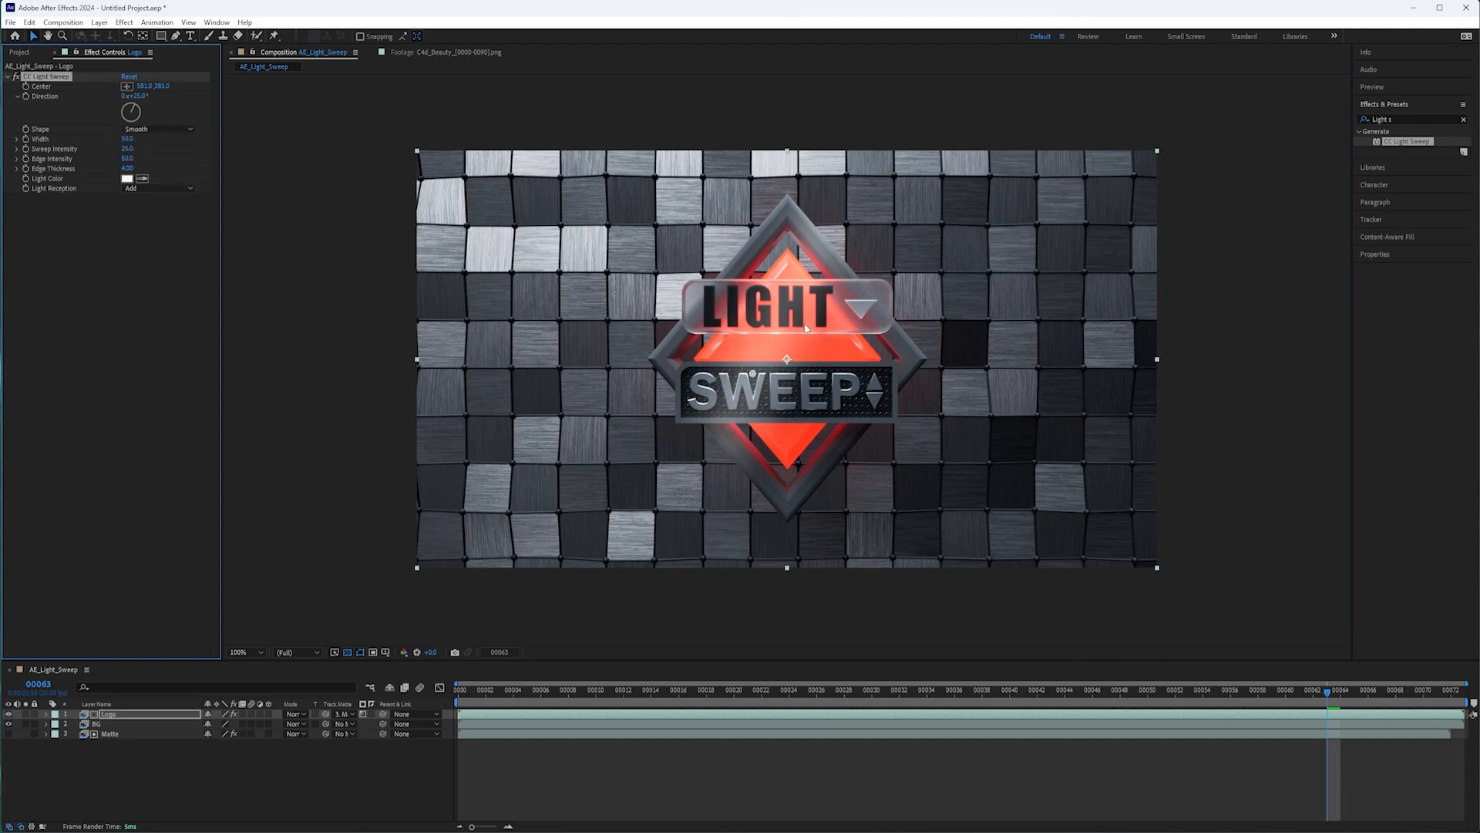
Set the light sweep's Shape to Sharp and try different Width, Sweep Intensity, Edge Intensity and Edge Thickness values.
click(168, 128)
click(168, 163)
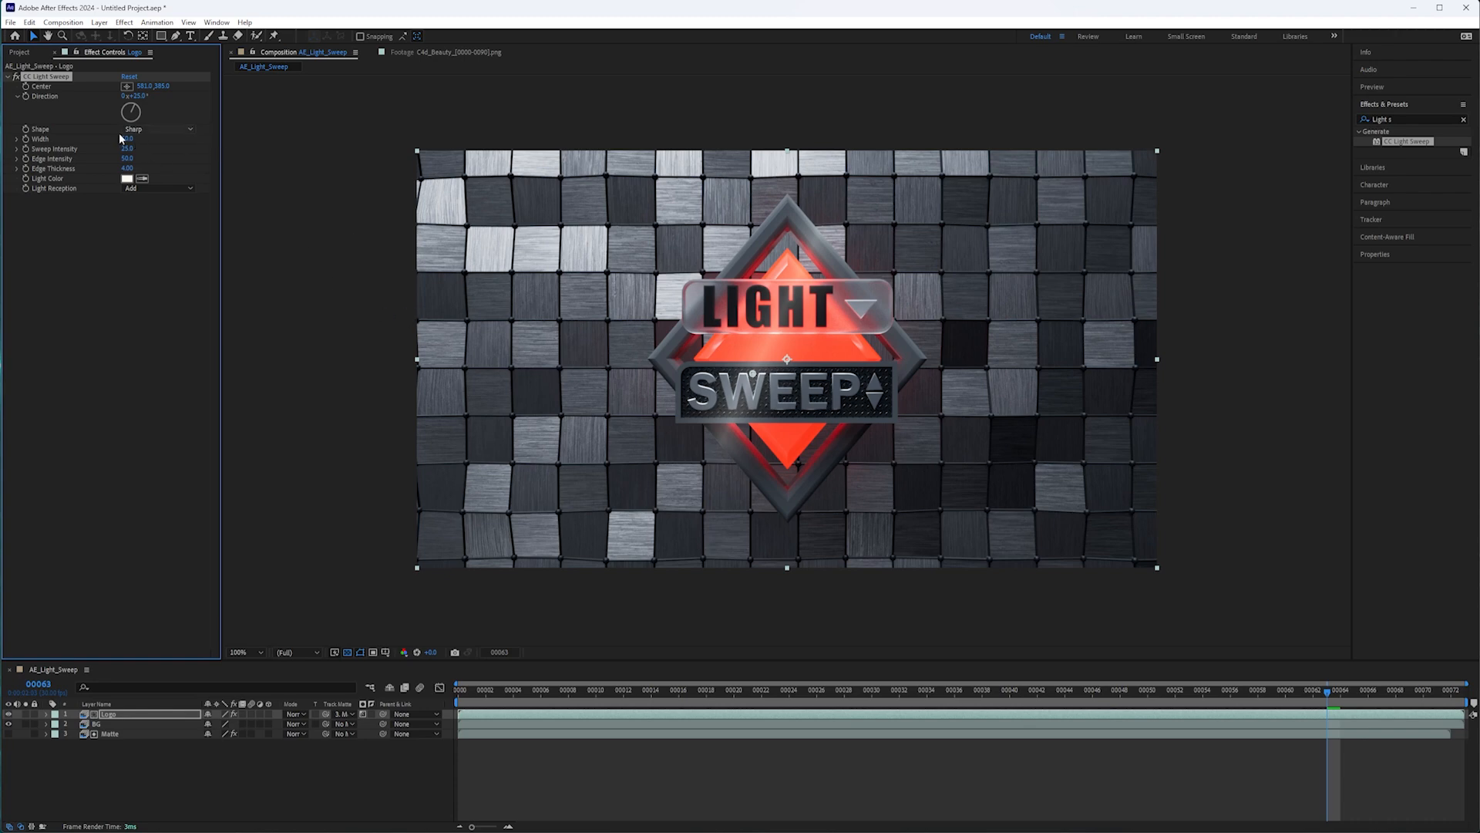
mouse_move(127, 139)
mouse_down()
mouse_move(154, 150)
mouse_move(131, 148)
mouse_up()
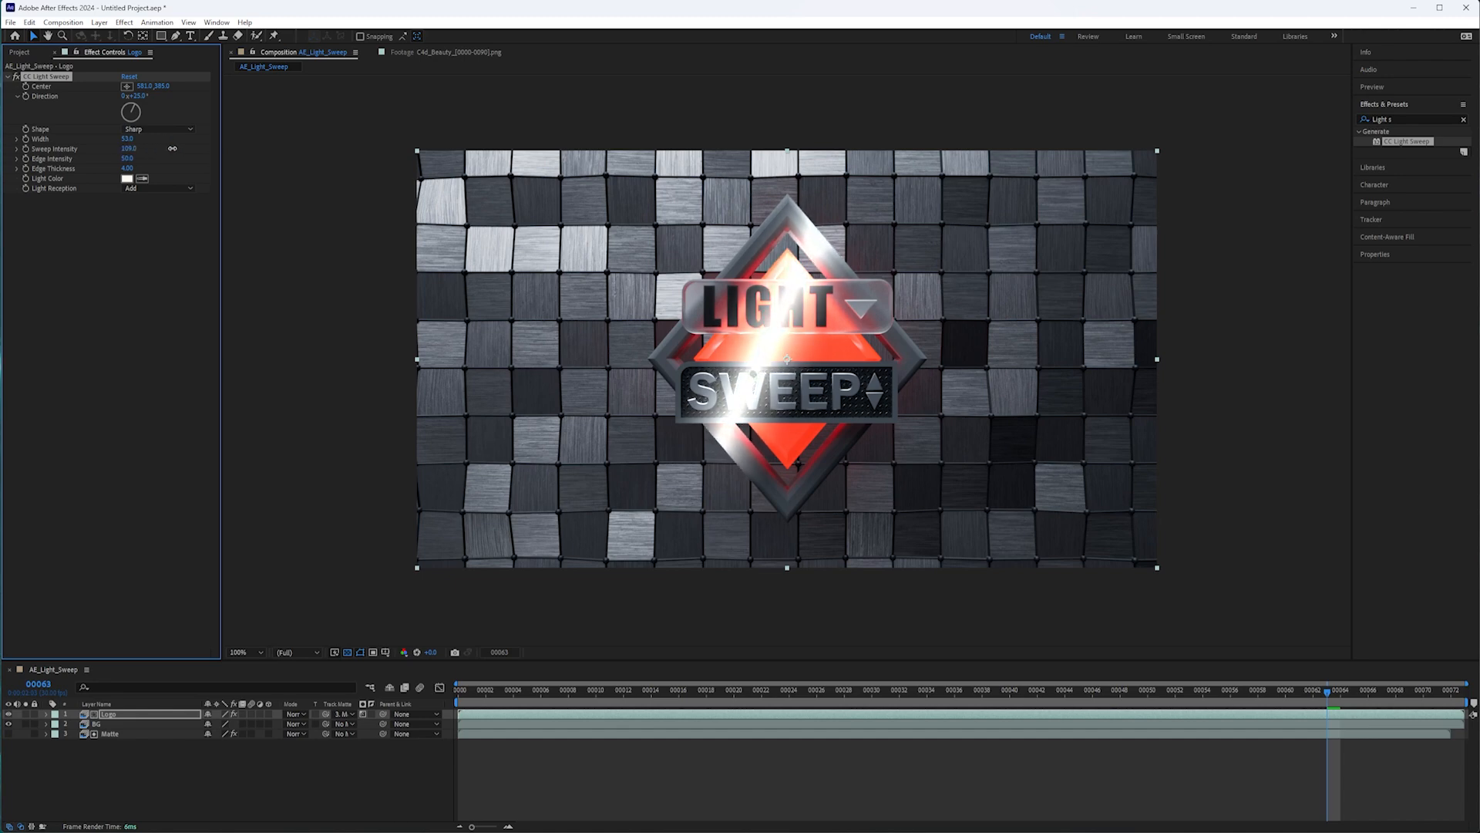
drag(169, 148, 140, 158)
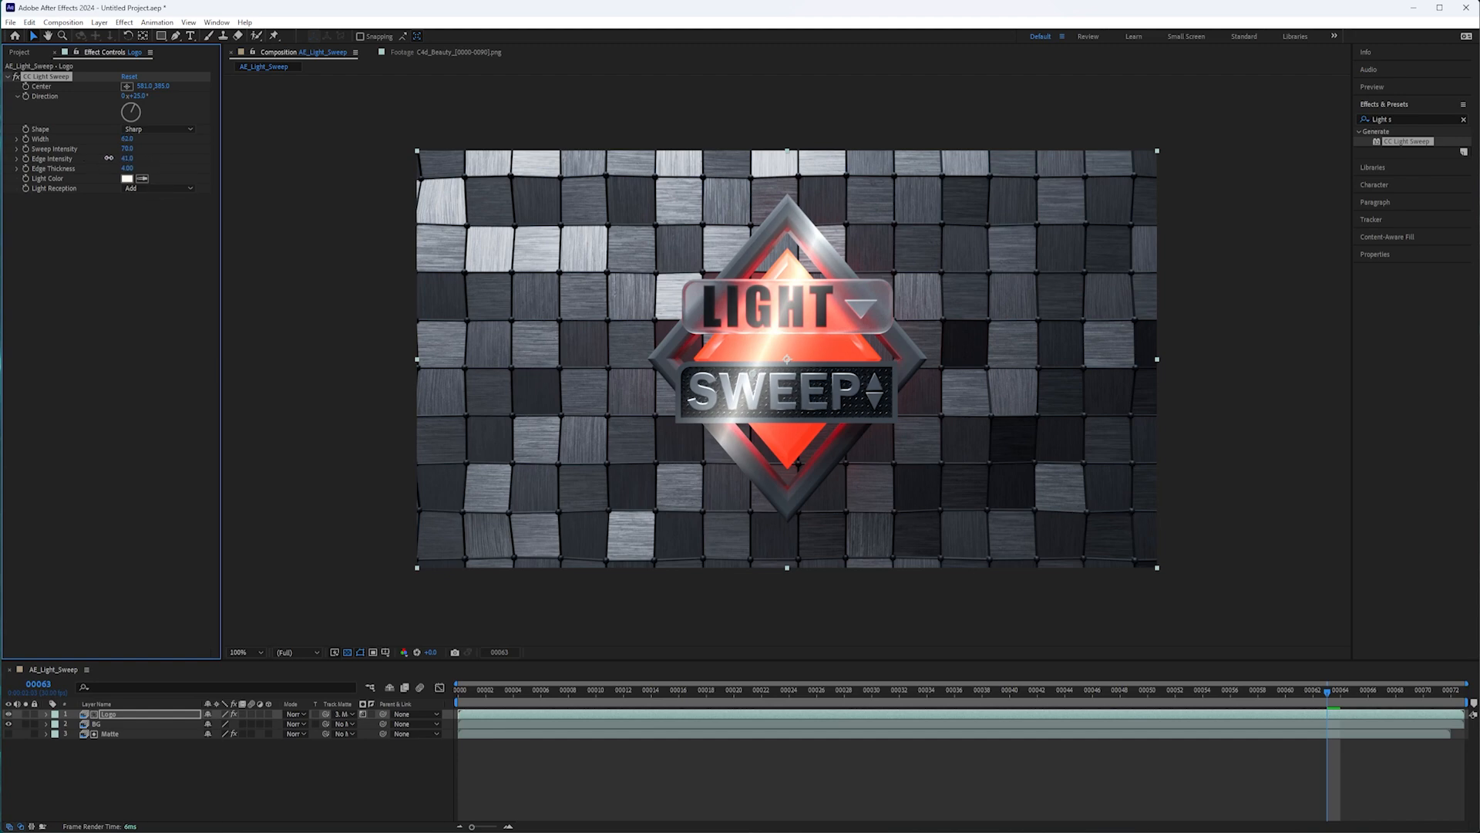
drag(127, 168, 170, 164)
Set the sweep's Shape to Linear, Width to 35, Sweep Intensity to 96 and Edge Intensity to 129, and increase the Edge Thickness.
click(178, 130)
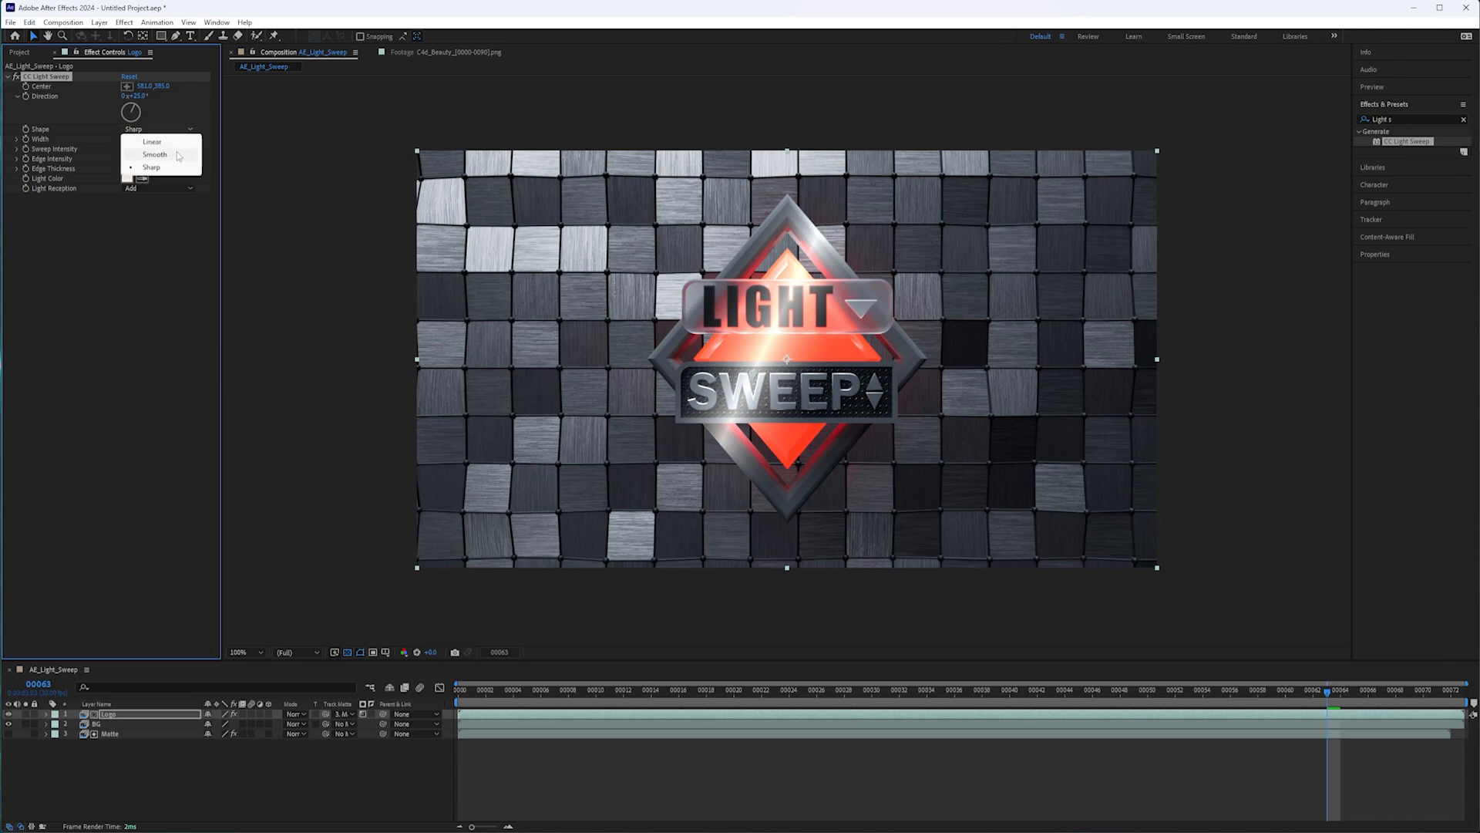
click(179, 141)
drag(130, 142, 116, 144)
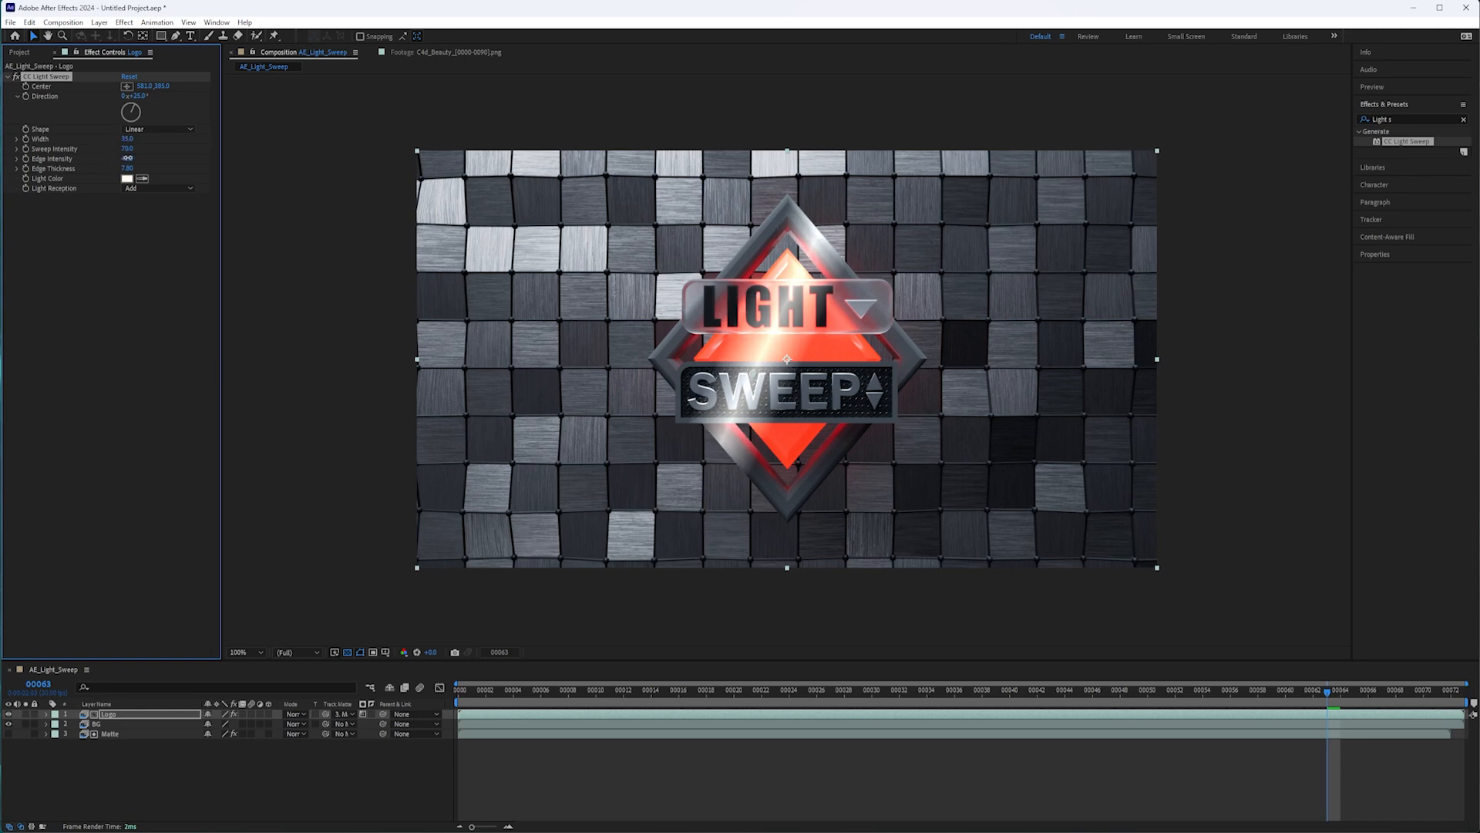
drag(98, 162, 141, 146)
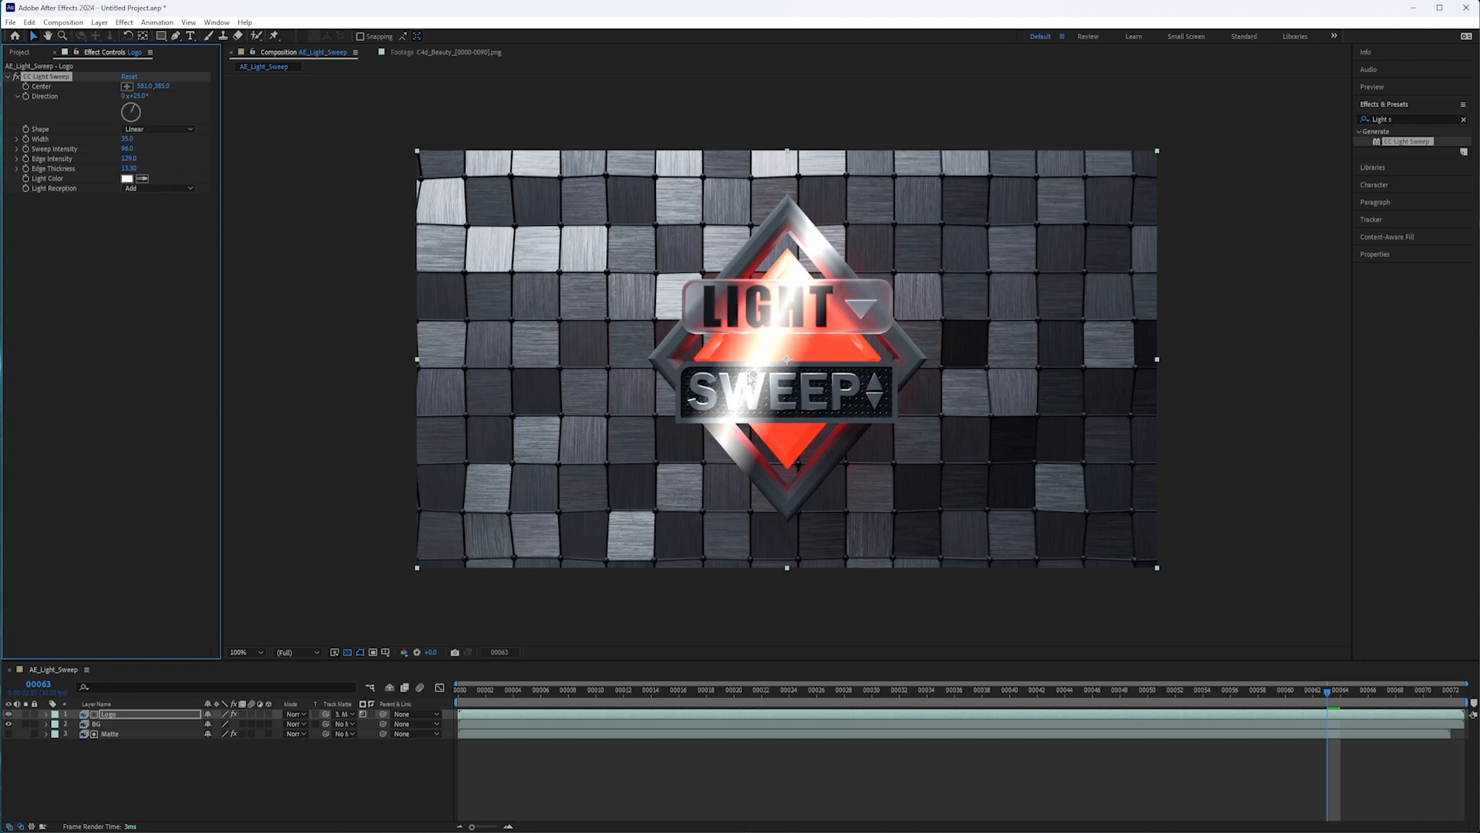
Move the sweep center left of the logo to about 254, 362 and set a Center keyframe at frame 40.
drag(754, 373, 591, 364)
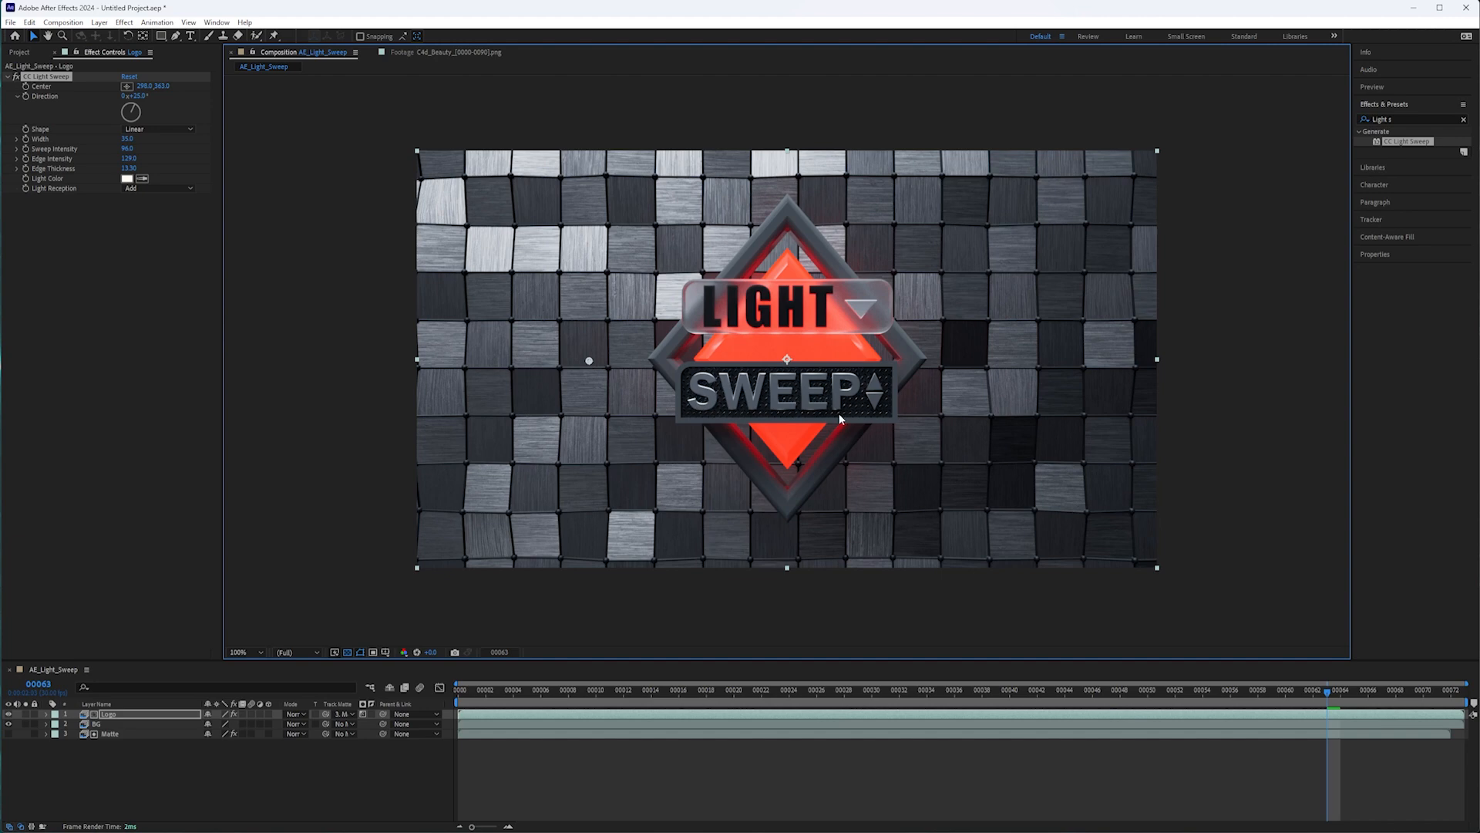
click(1010, 691)
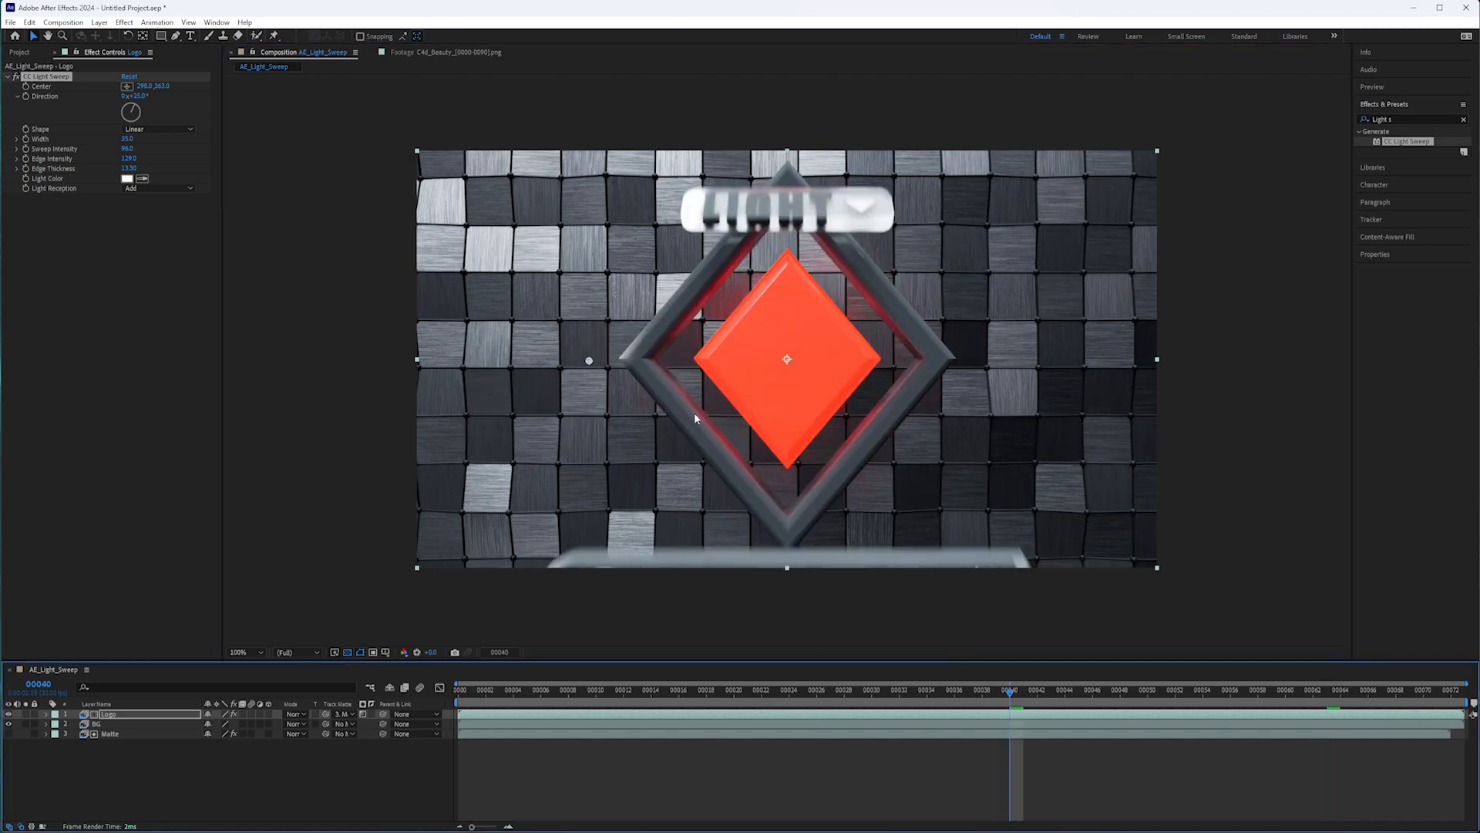
drag(590, 362, 564, 363)
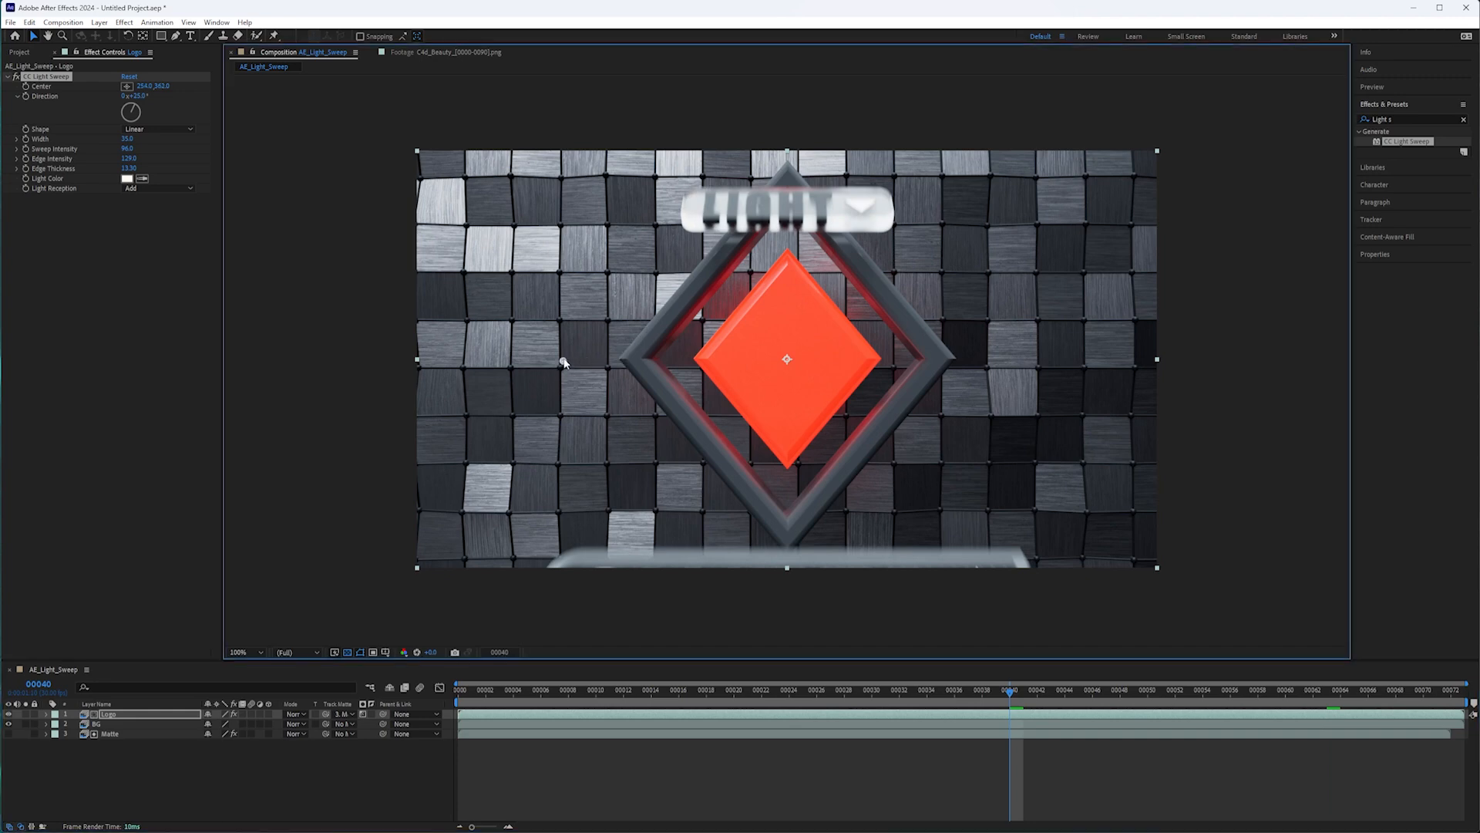
click(25, 87)
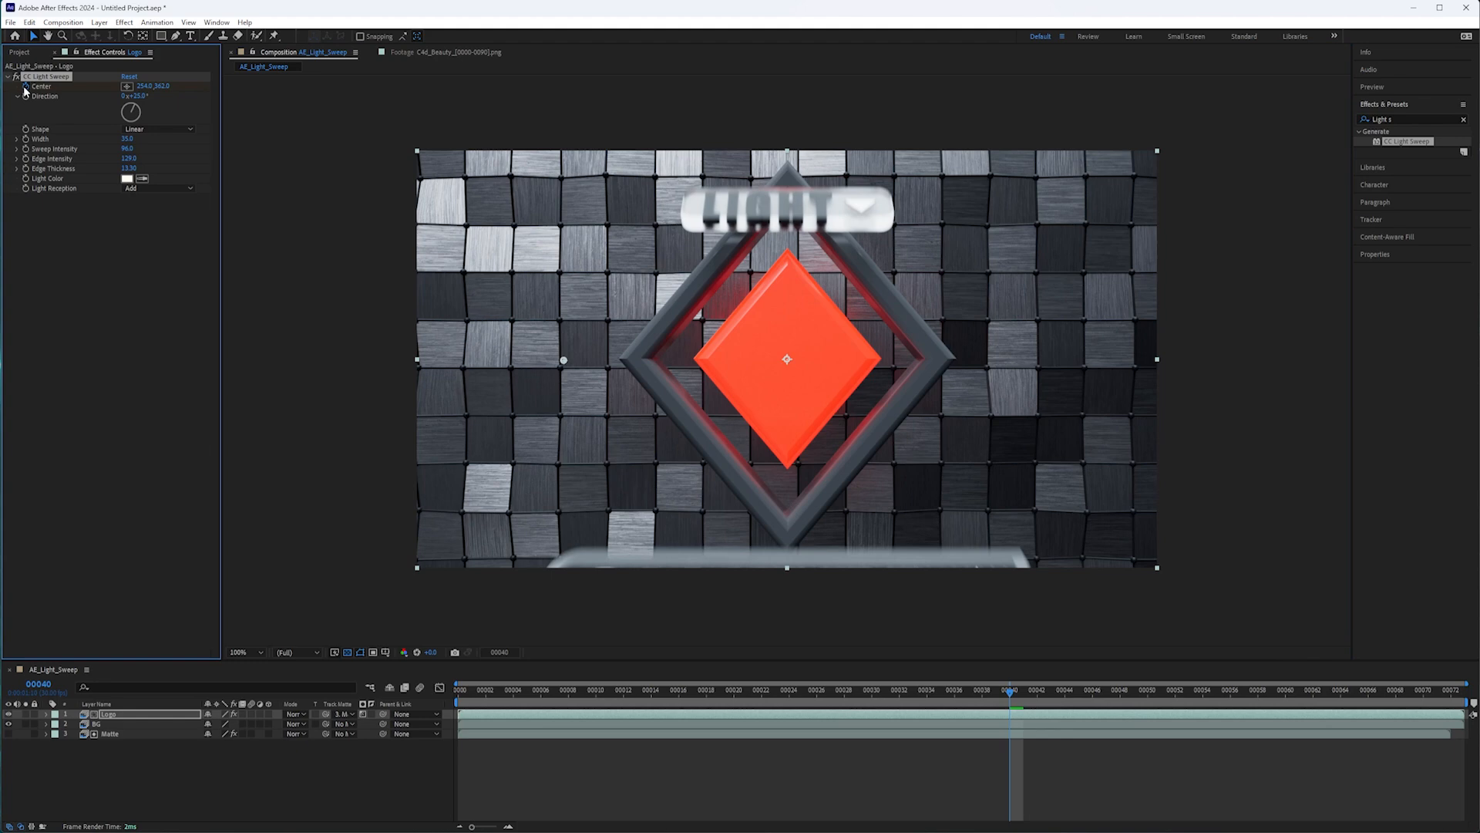
Keyframe the sweep center right of the logo at about 1024, 370 on frame 70 and reveal the Logo layer's keyframes.
drag(1012, 698, 1425, 706)
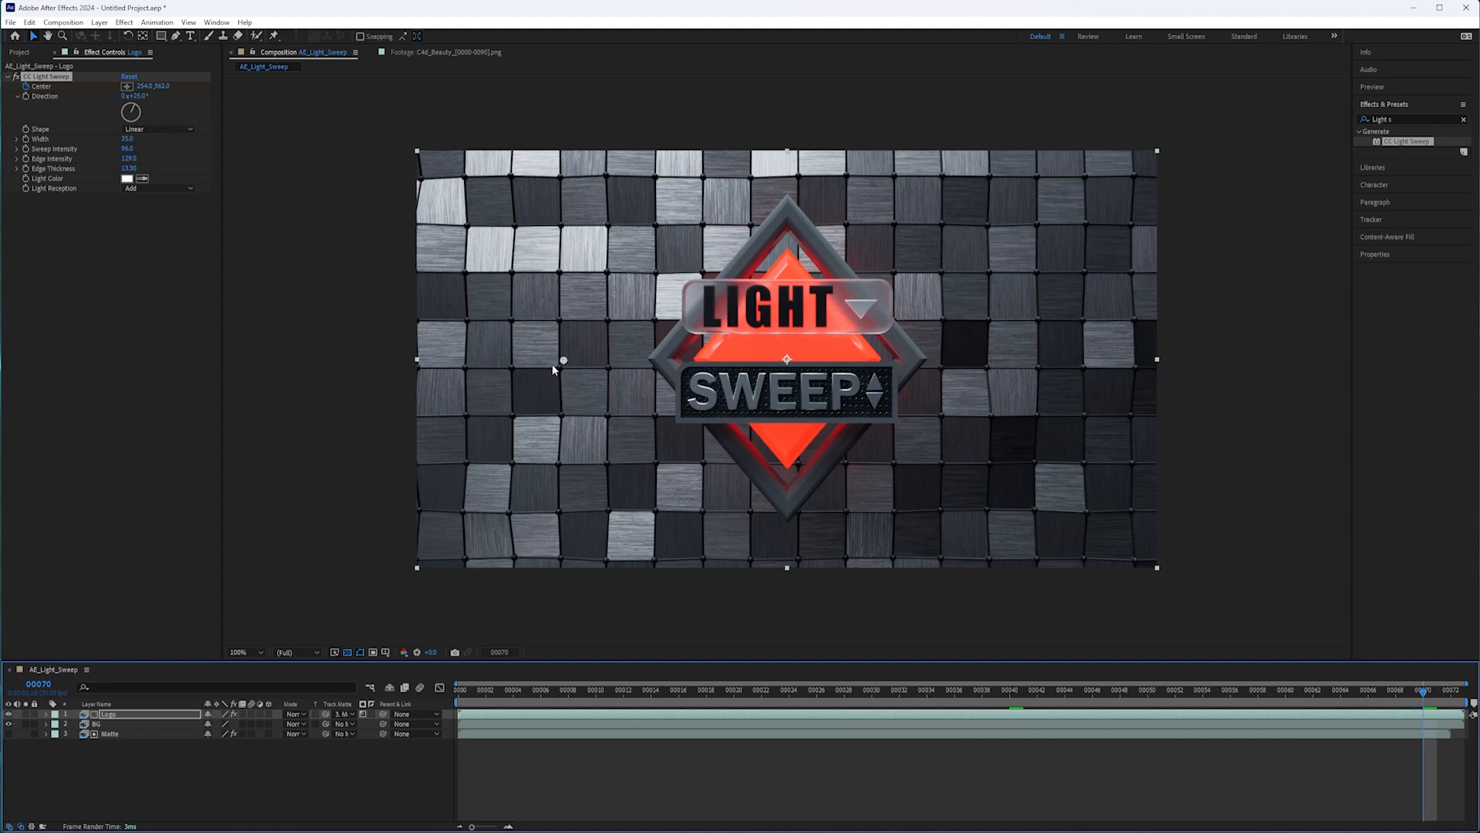
drag(565, 362, 1012, 367)
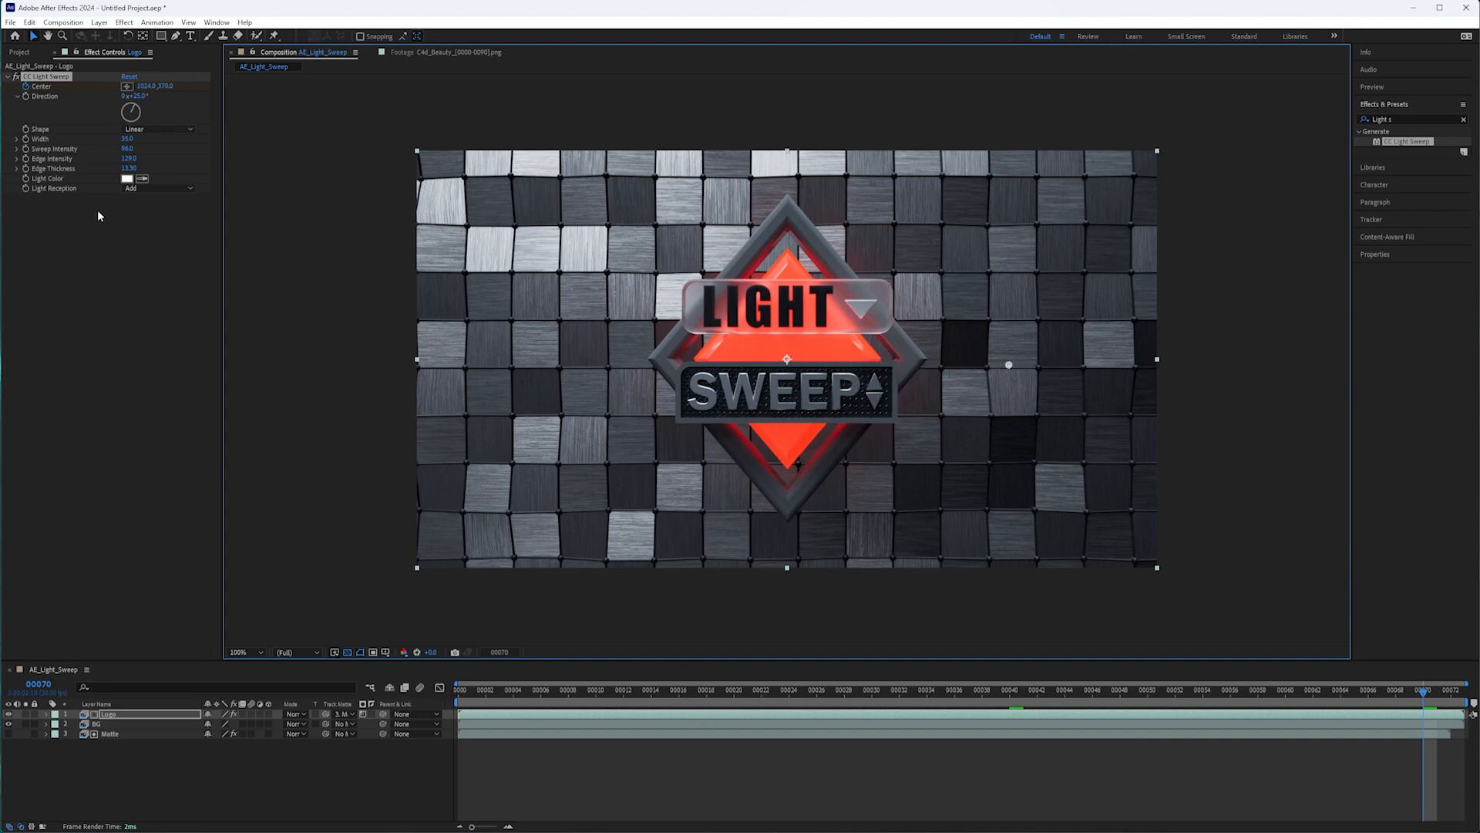
click(132, 717)
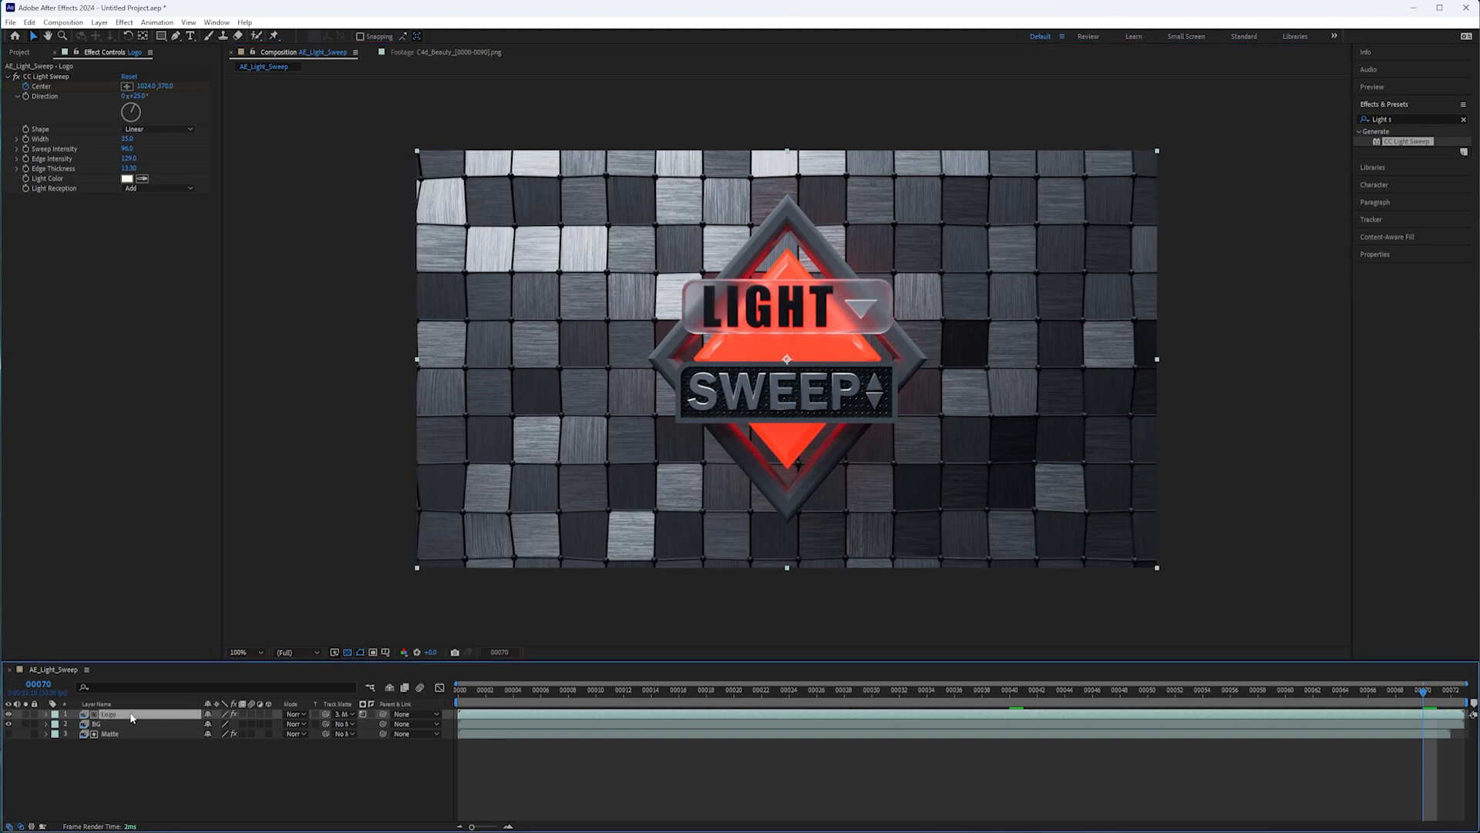
key(u)
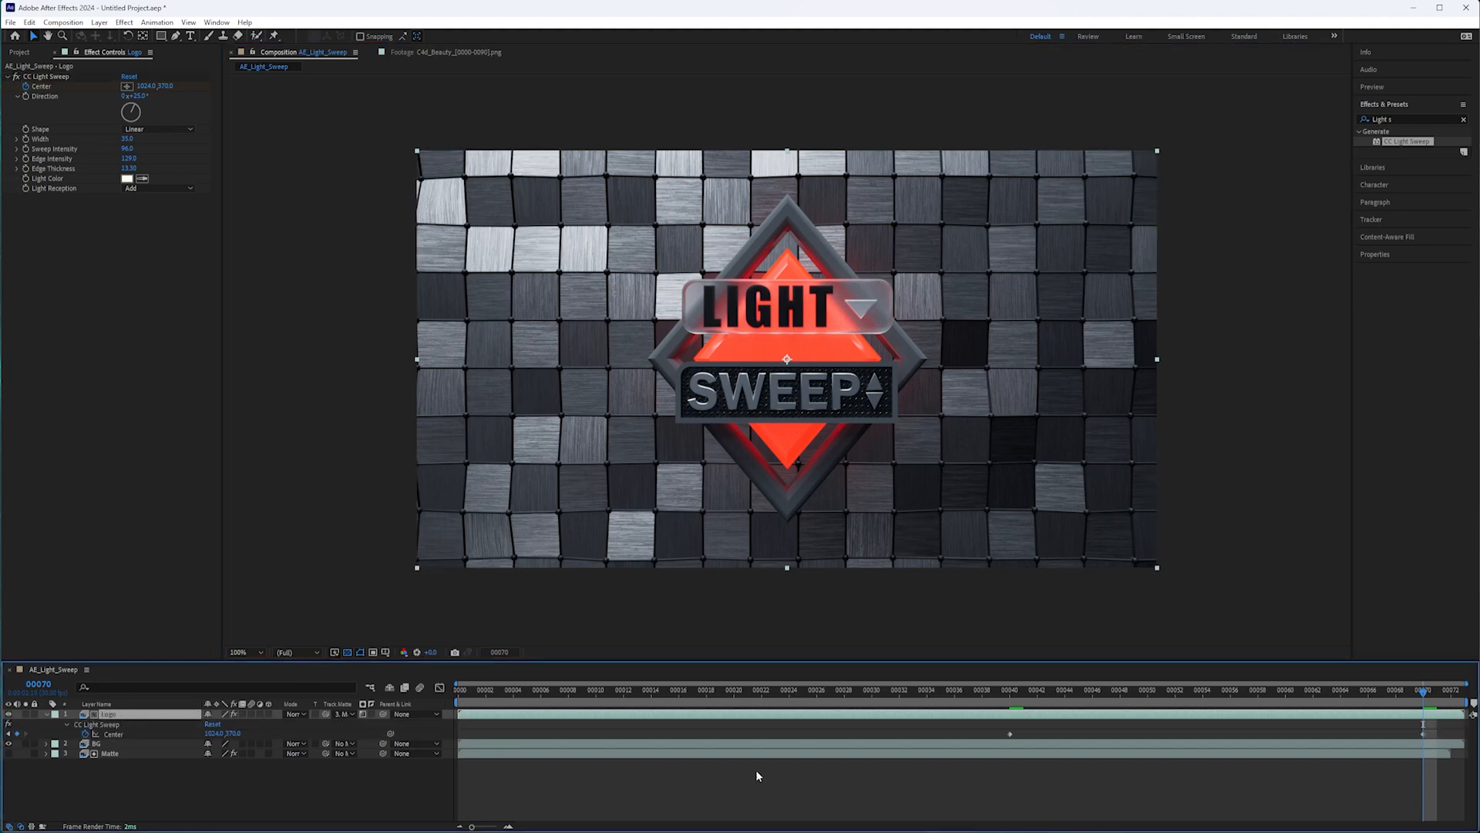
Add Sweep Intensity keyframes with a value of 96 at frames 44 and 66 and show them on the Logo layer.
drag(994, 714, 1064, 714)
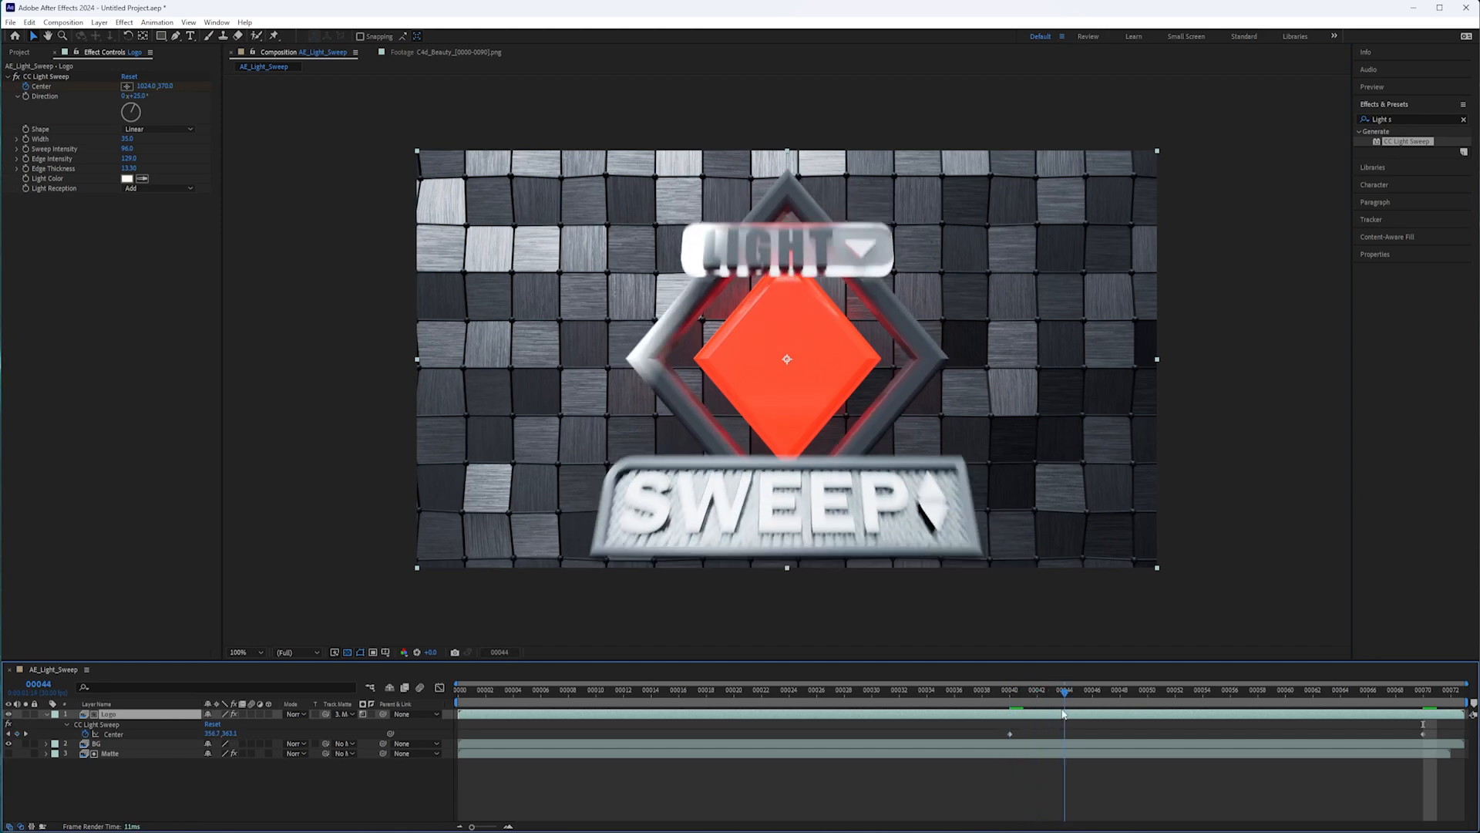
click(26, 154)
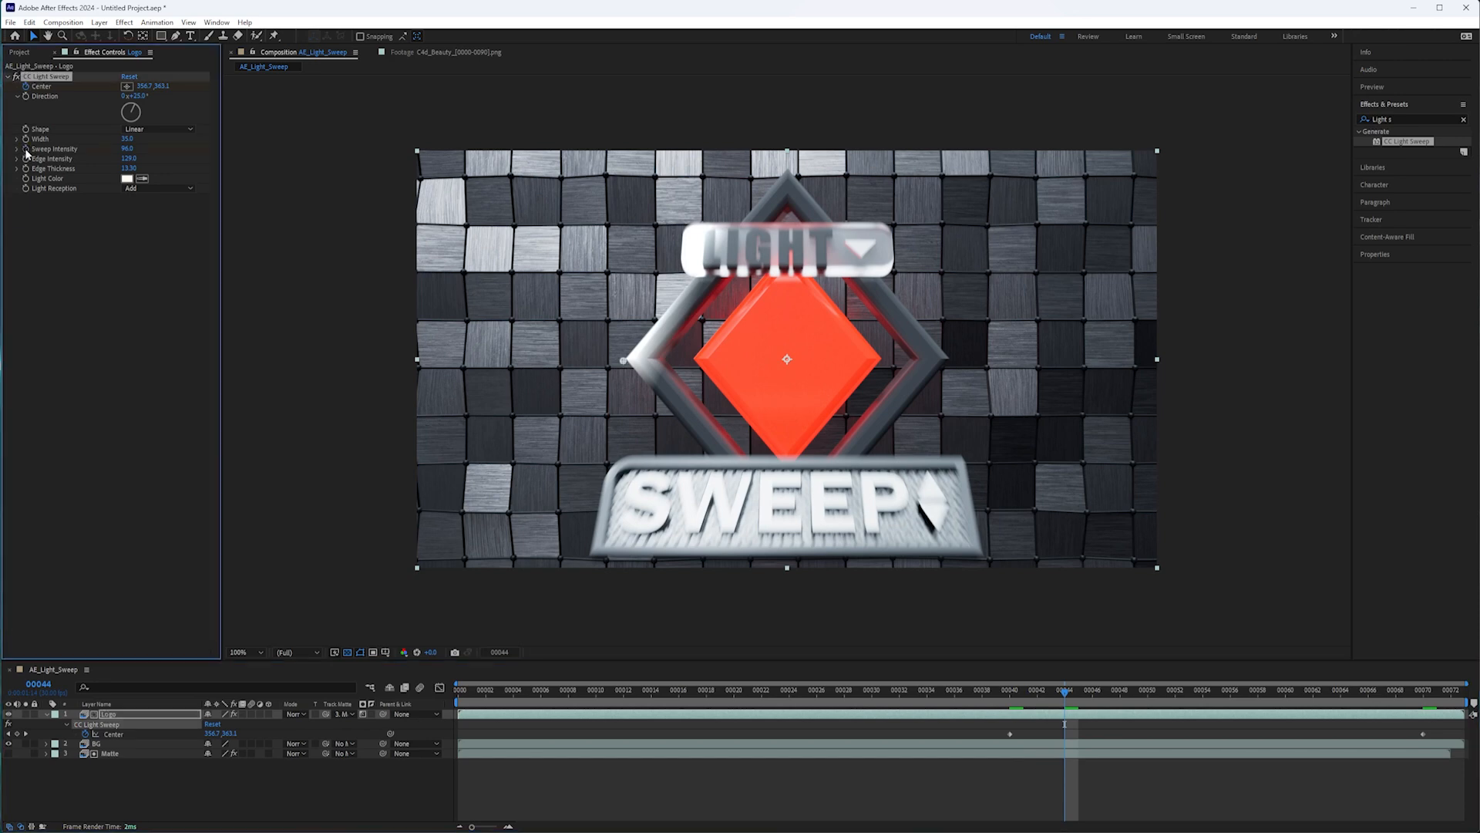
click(108, 715)
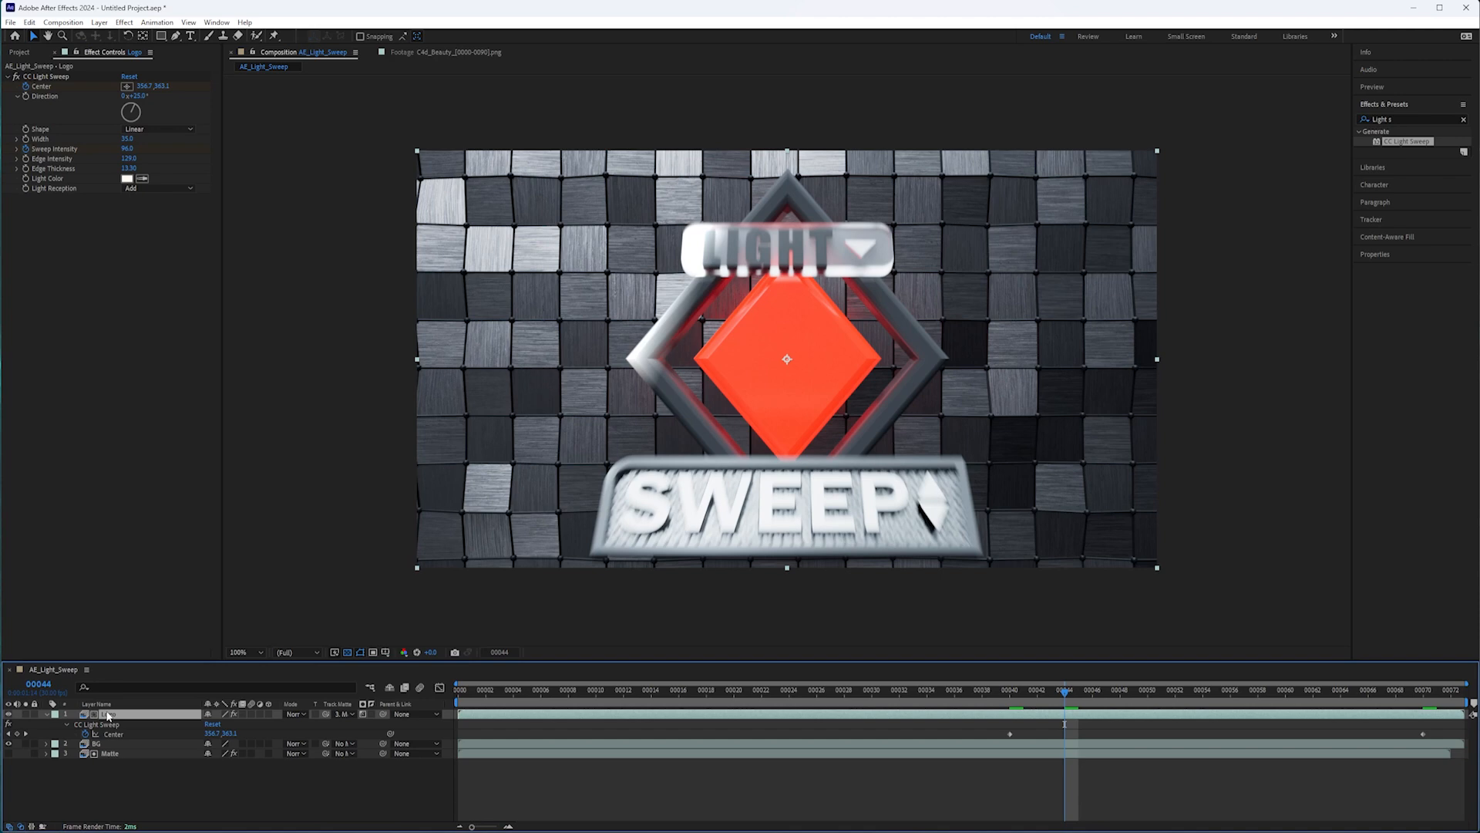
key(u)
key(u)
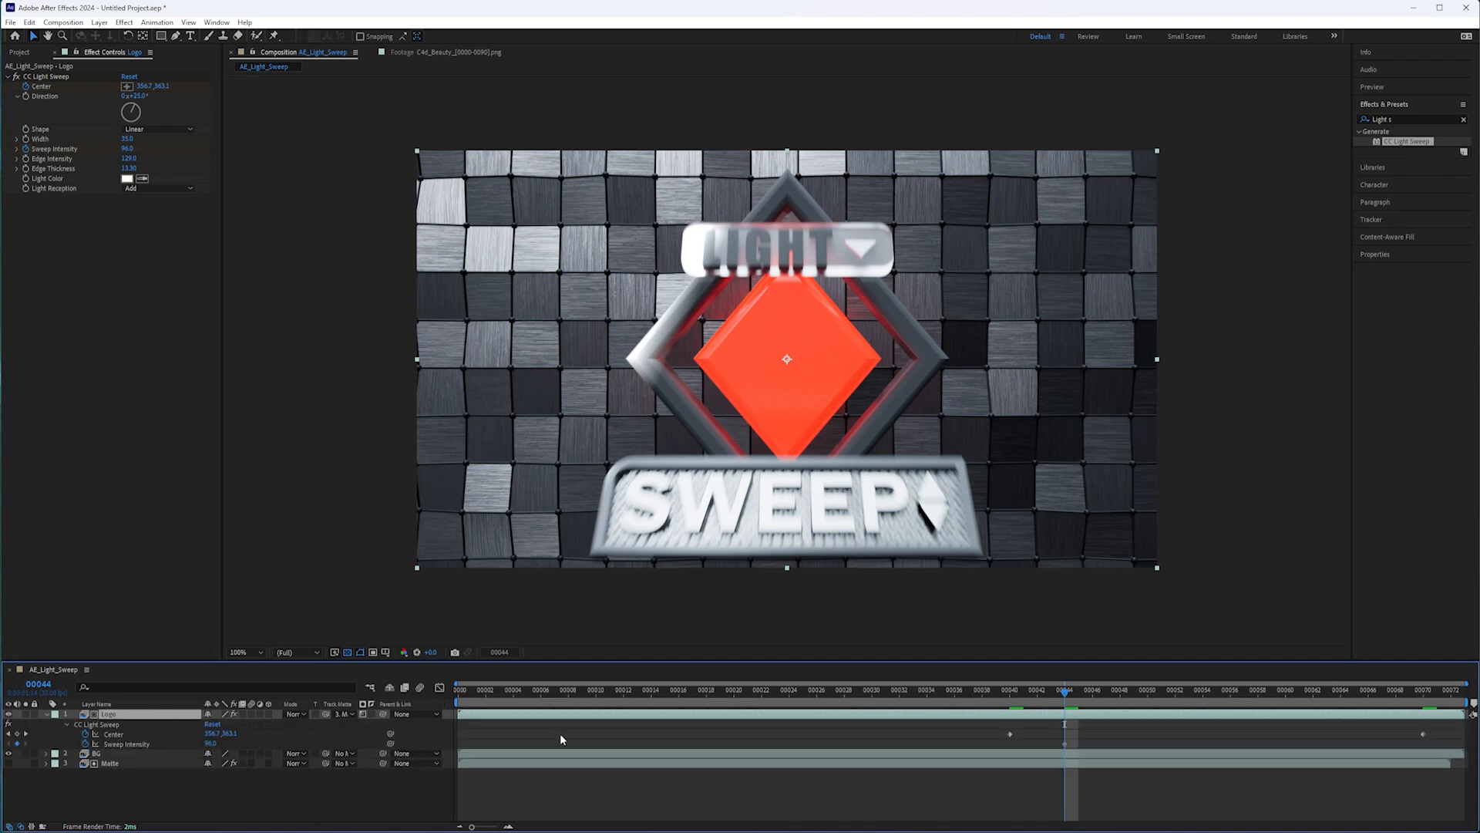
drag(1065, 685, 1370, 725)
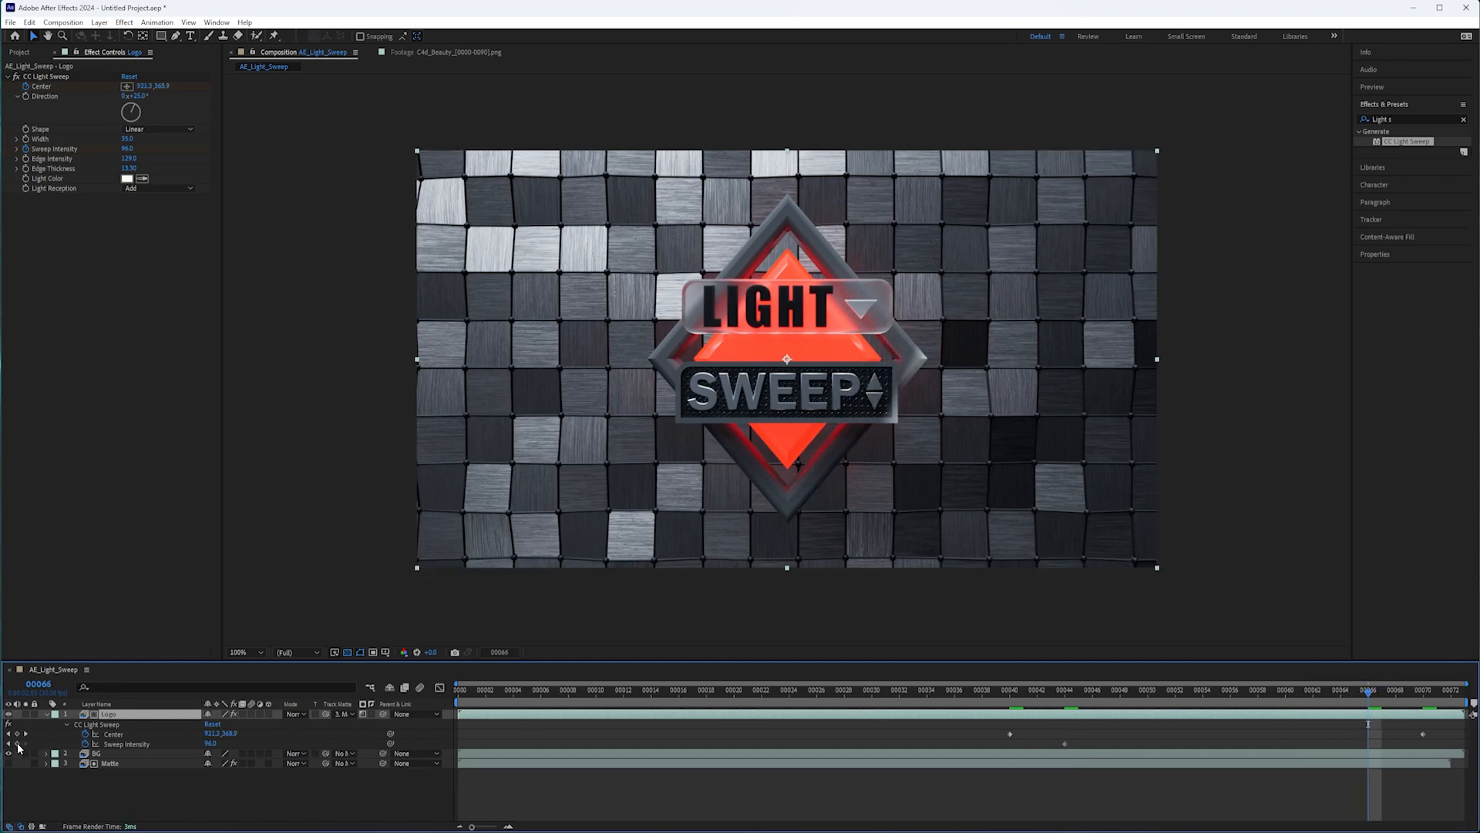
click(17, 744)
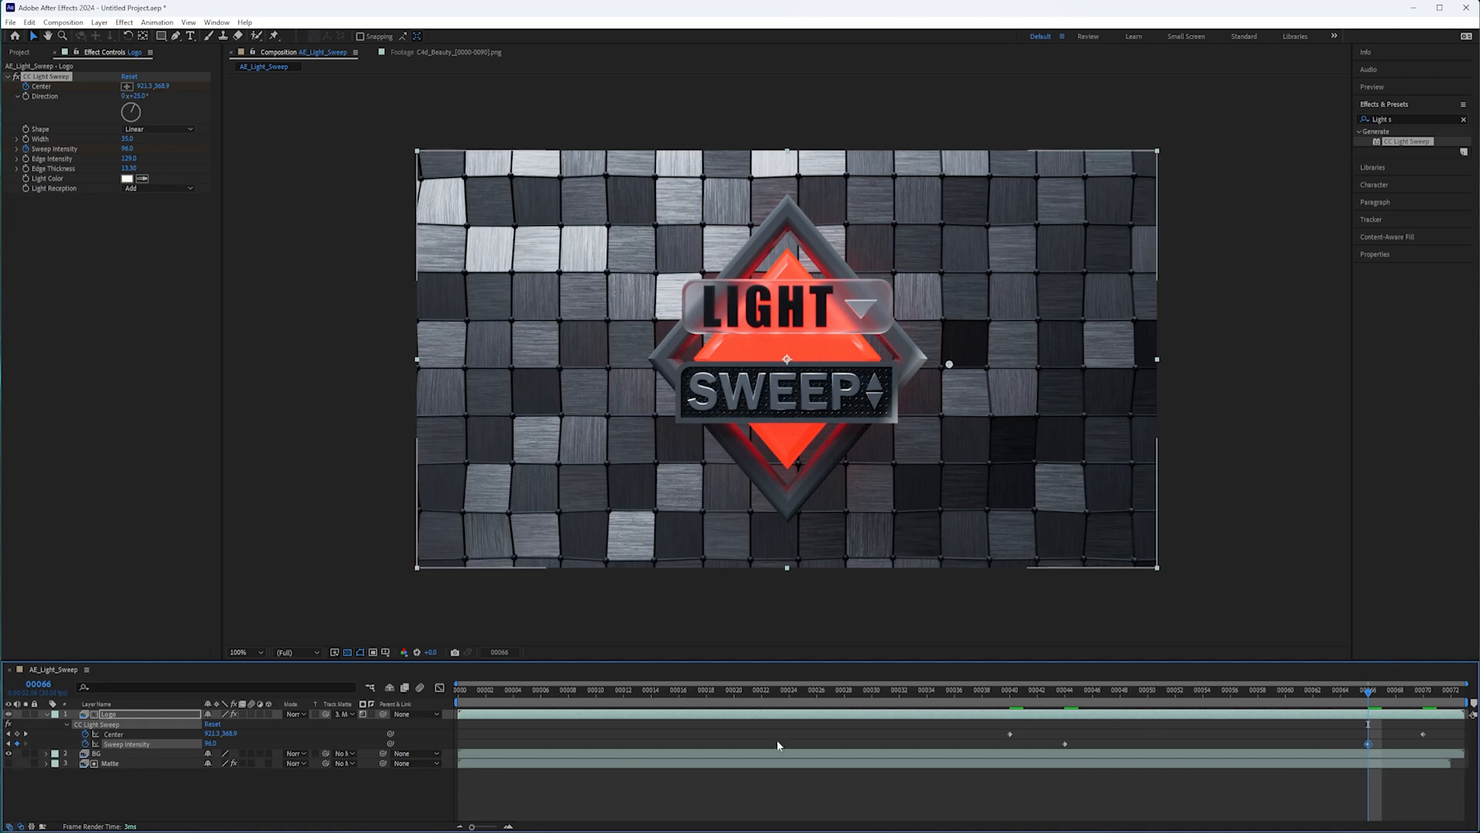
Set the Sweep Intensity to 0 at frame 70.
drag(1369, 692, 1423, 692)
click(211, 743)
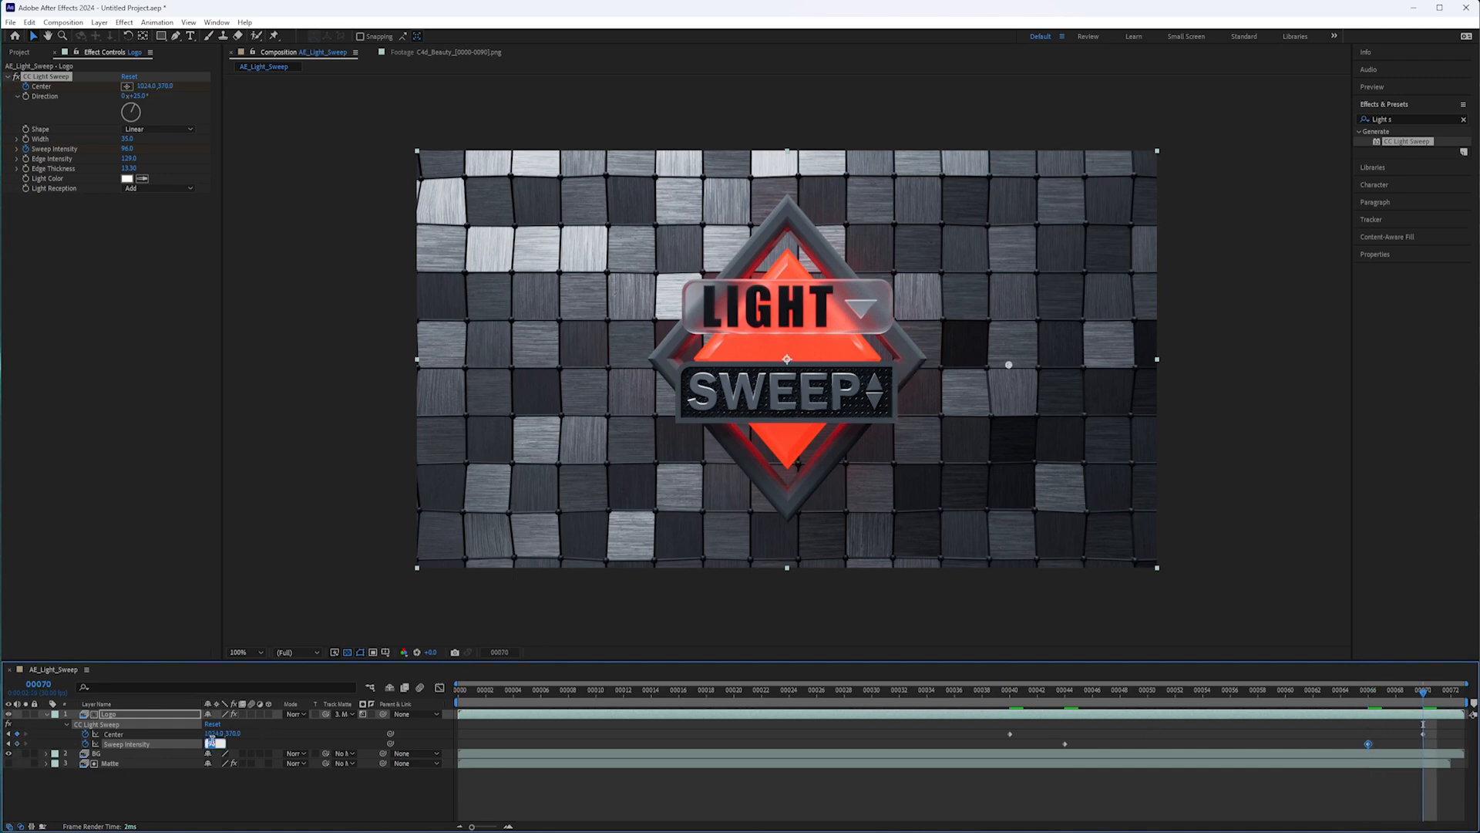
text(0)
key(Return)
Try a Sweep Intensity of 0 at frame 52 and undo that change.
click(1175, 690)
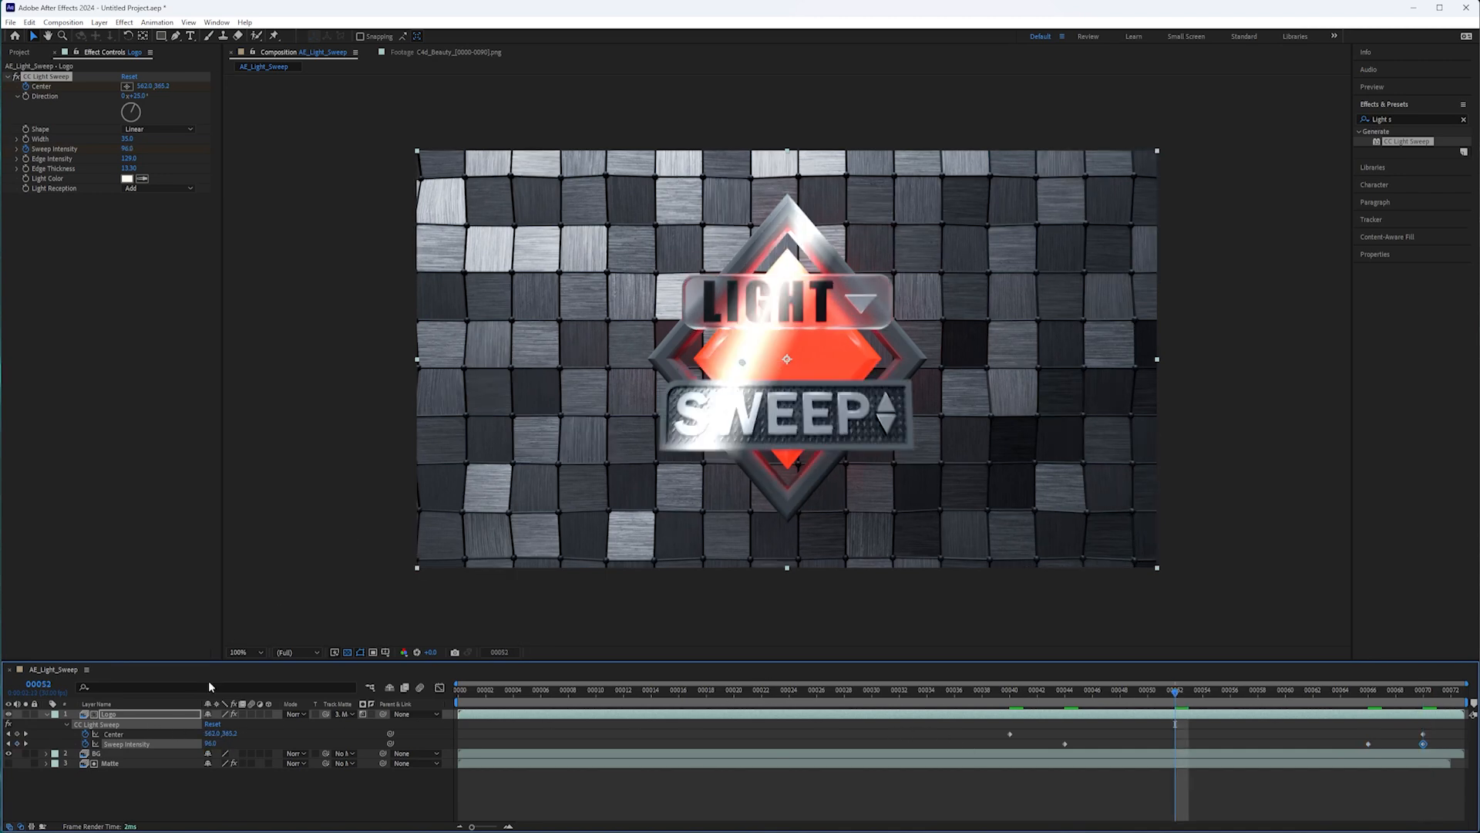
click(211, 743)
text(0)
key(Return)
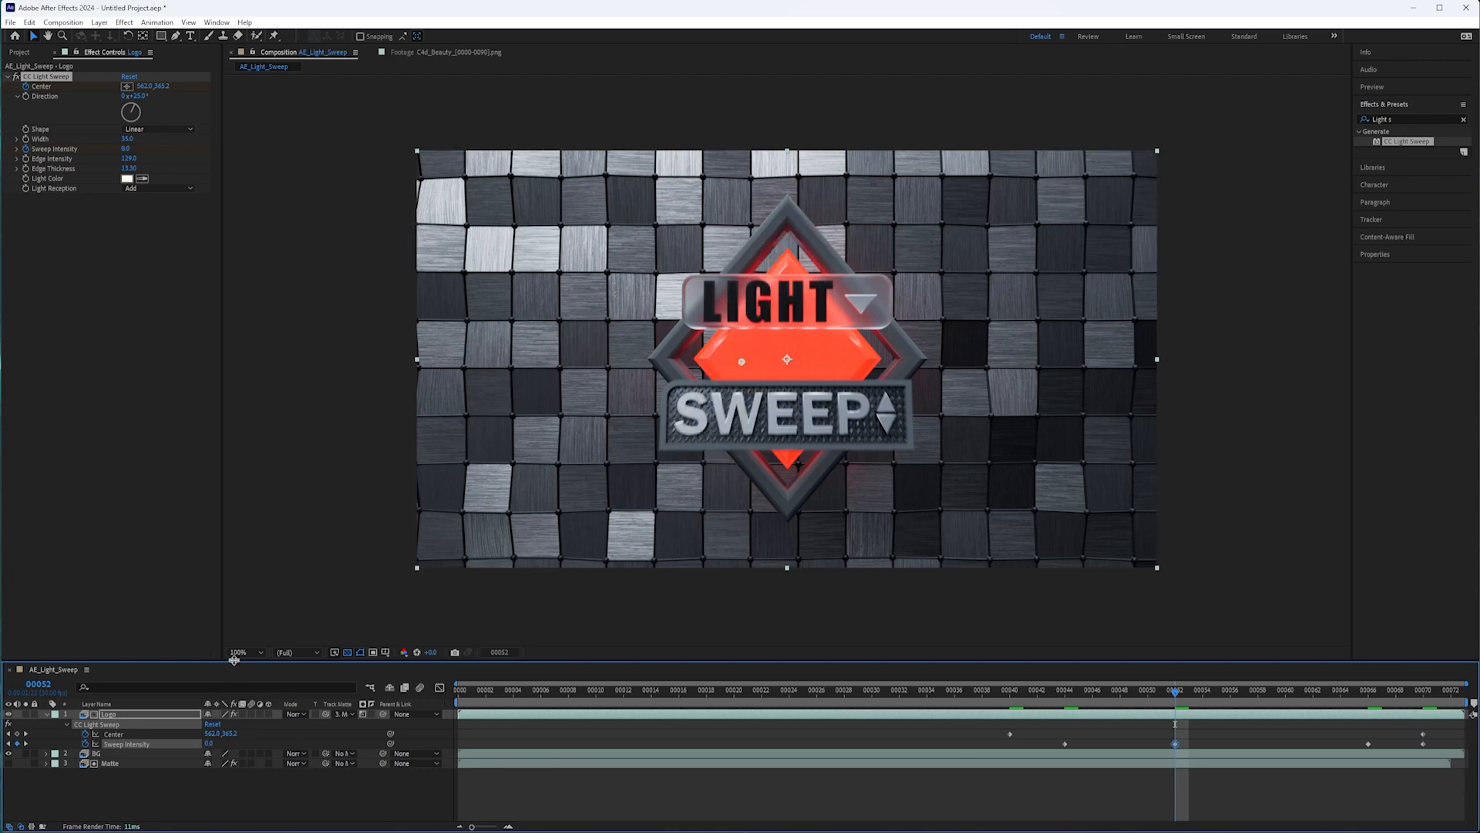
key(ctrl+z)
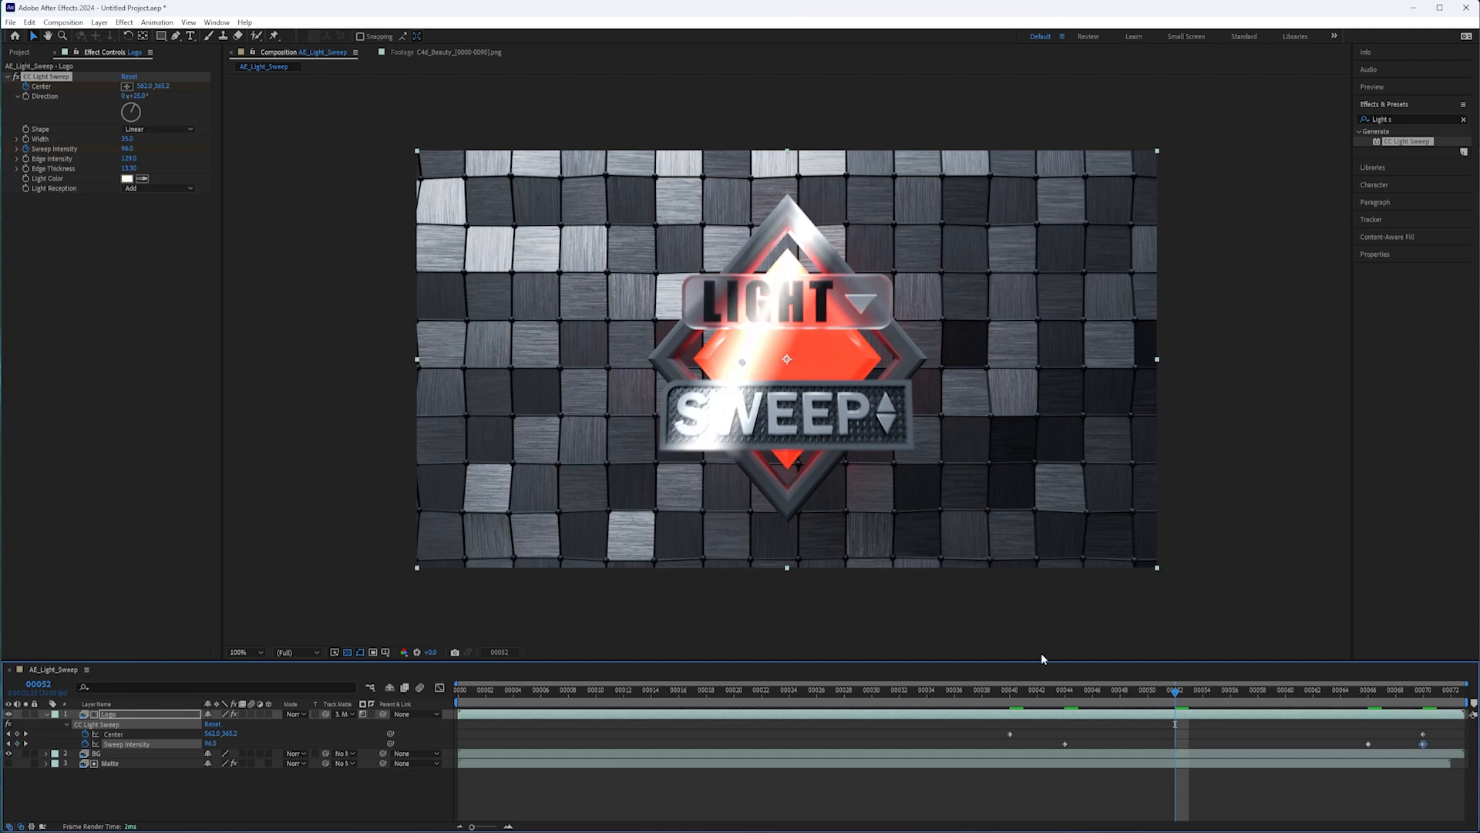
Set the Sweep Intensity to 0 at frame 40.
drag(1172, 702, 1013, 746)
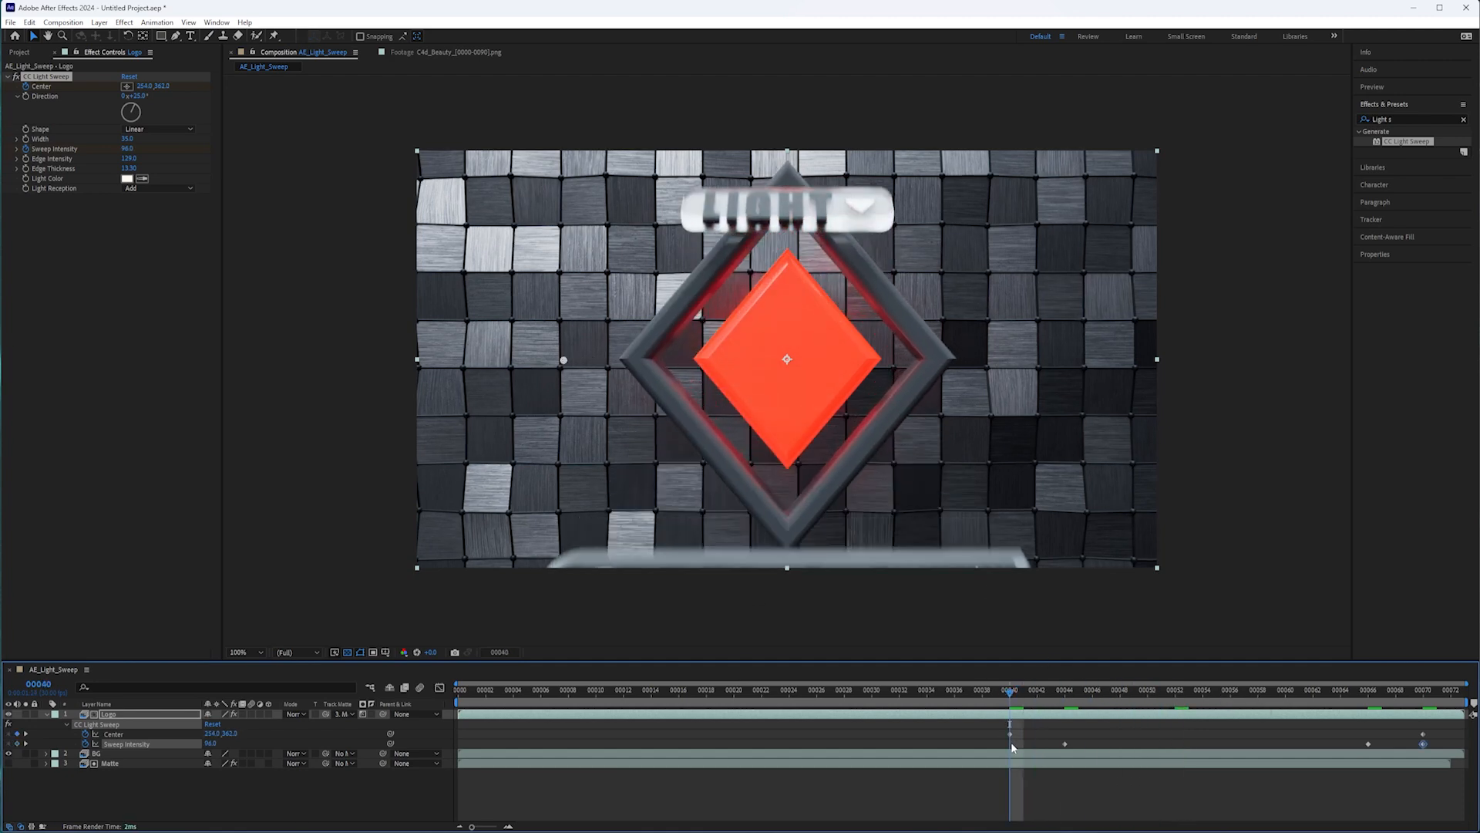
click(209, 744)
text(0)
key(Return)
Narrow the light sweep's Width to 27 and set its Shape to Sharp, checking the result around frames 55 to 57.
drag(1001, 694, 1248, 715)
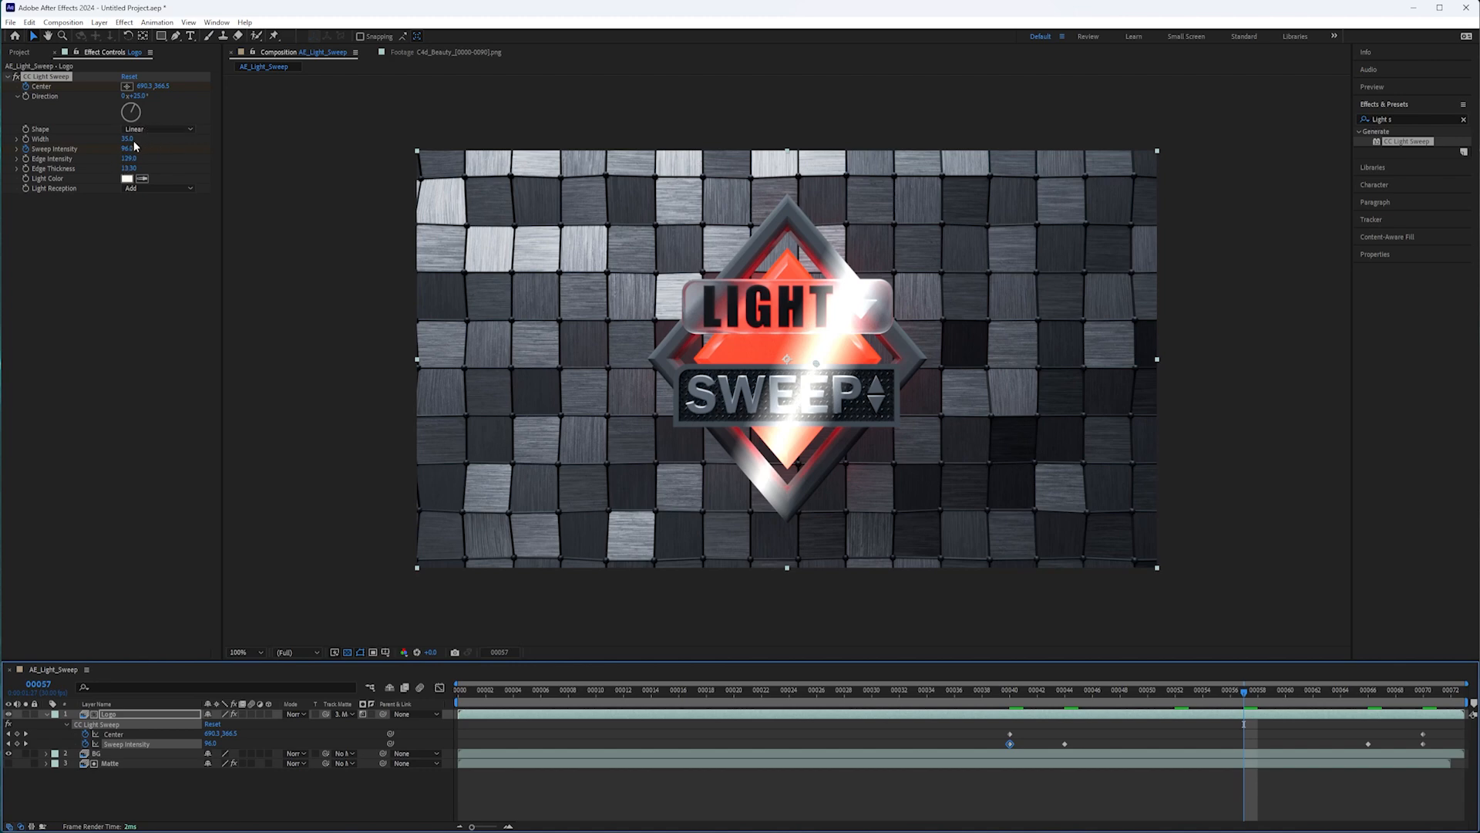
drag(130, 141, 125, 140)
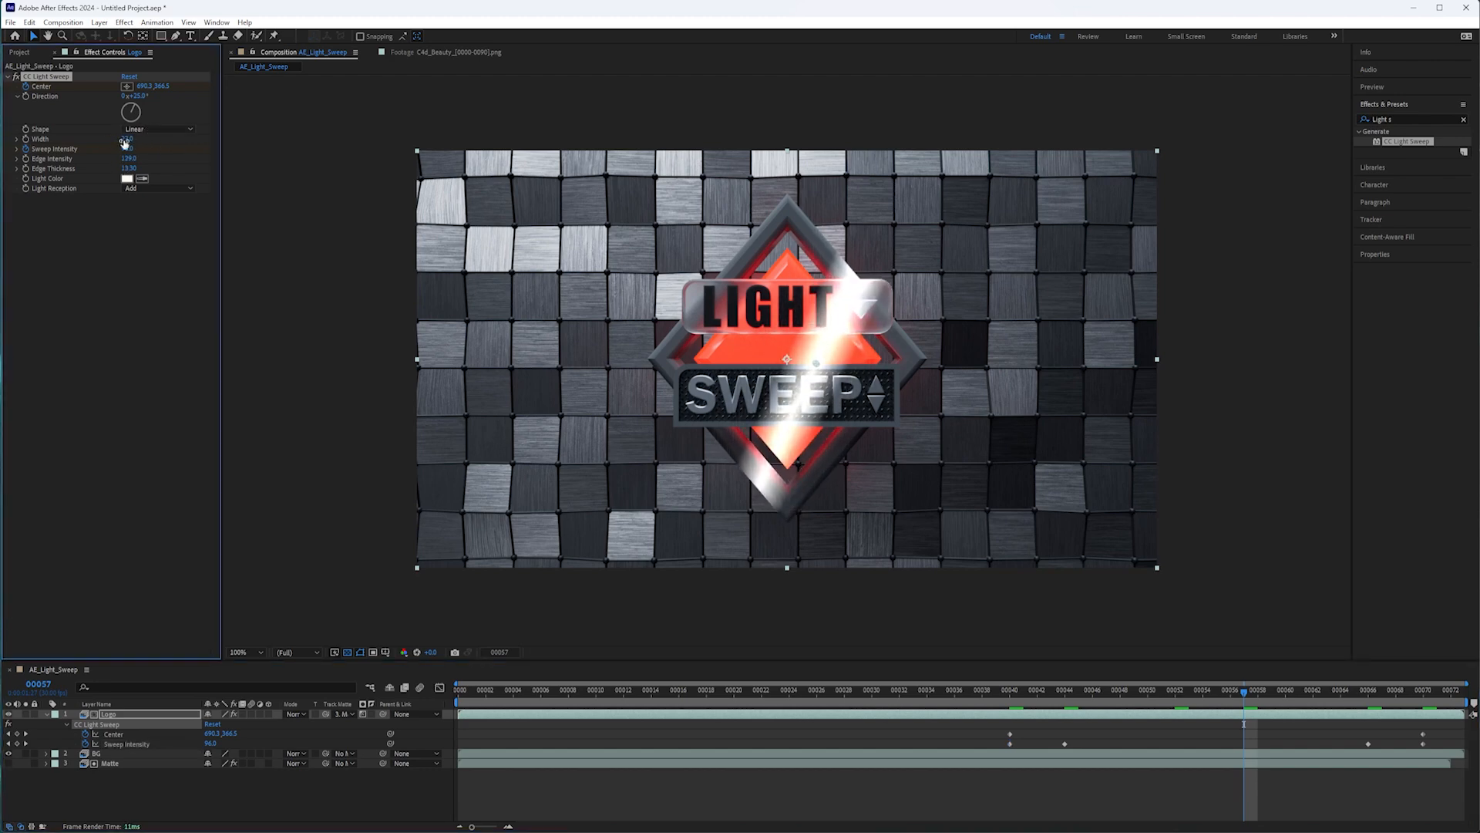
drag(1234, 698, 1216, 732)
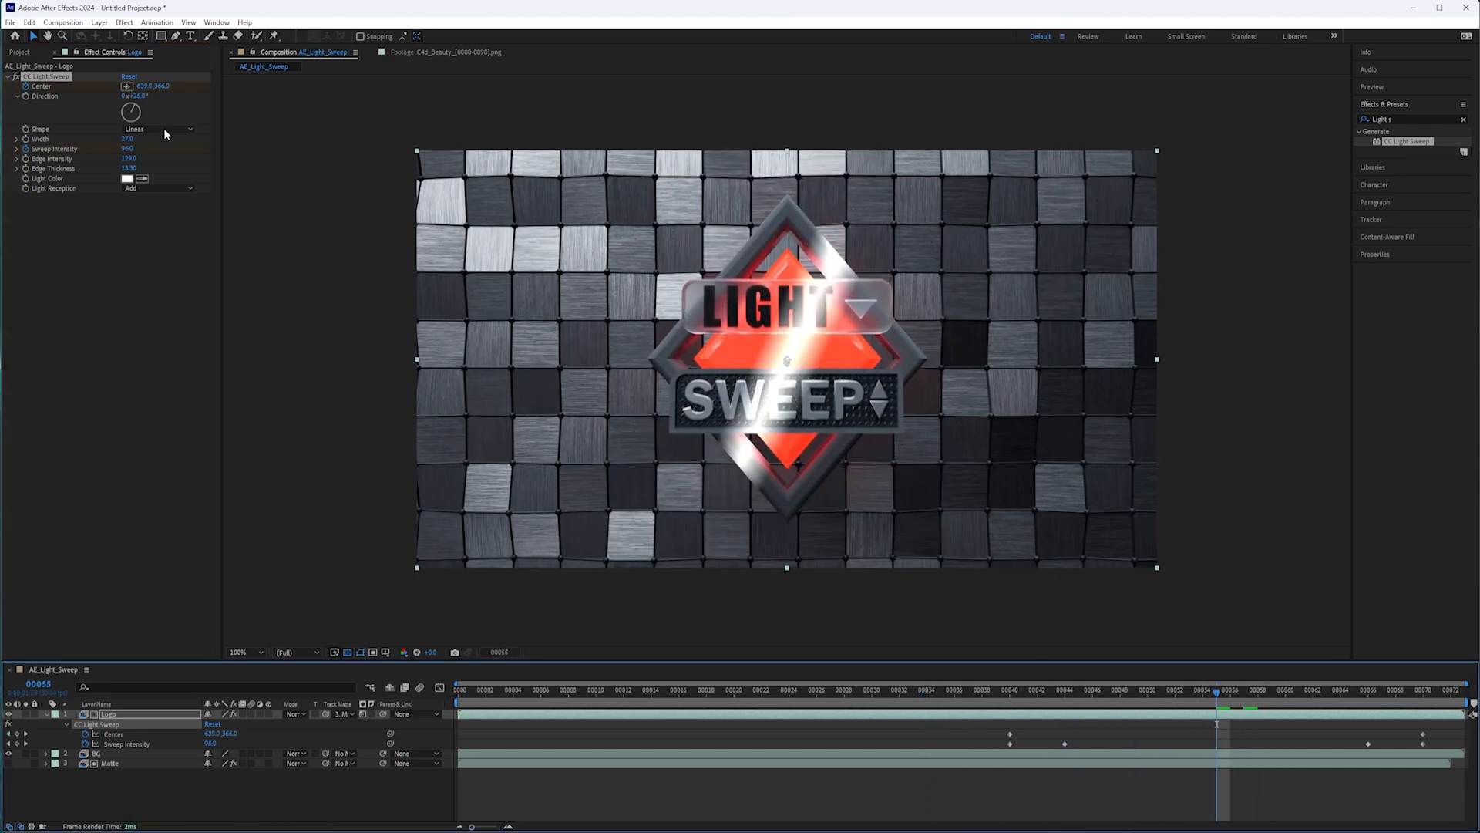
click(159, 130)
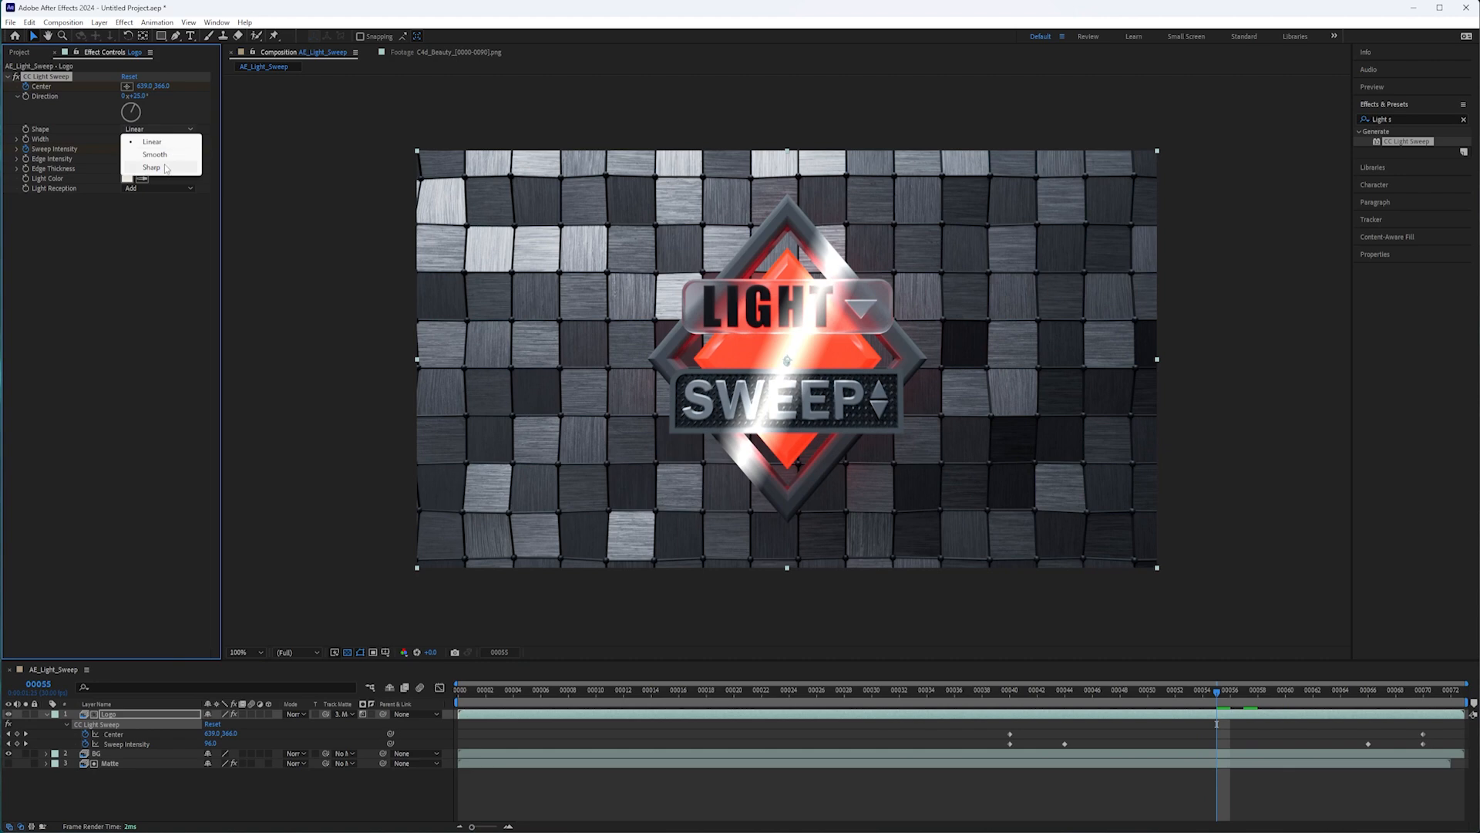
click(152, 167)
mouse_move(1213, 700)
mouse_down()
mouse_move(1016, 691)
mouse_move(1230, 695)
mouse_move(1009, 717)
mouse_move(1149, 717)
mouse_move(993, 718)
mouse_move(1231, 715)
mouse_up()
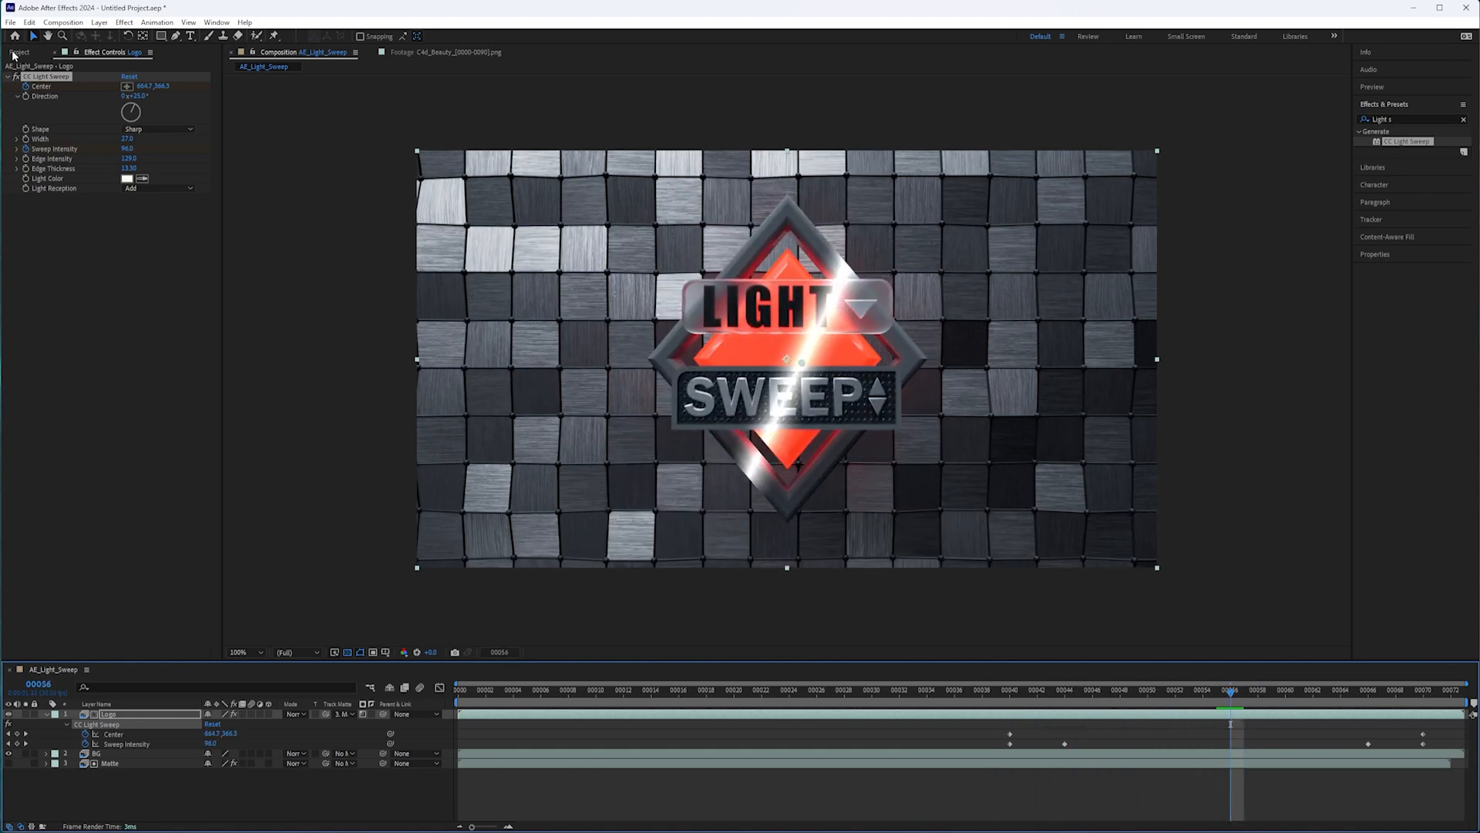
Place C4d_Beauty_[0000-0090].png above the Logo layer, scrub through its light sweep for comparison, and delete that layer.
click(17, 52)
drag(103, 214, 732, 709)
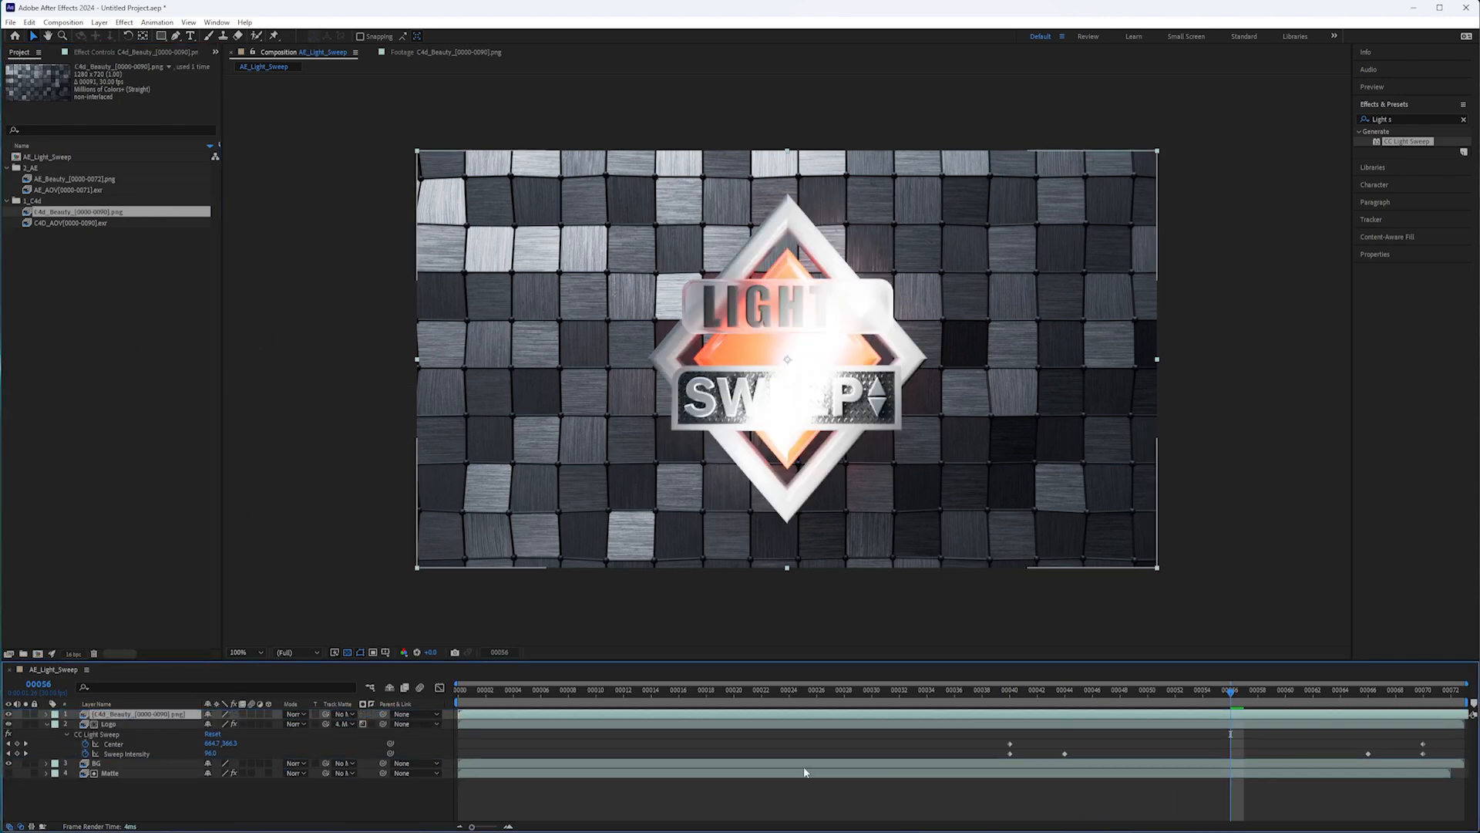
drag(1200, 688, 1234, 710)
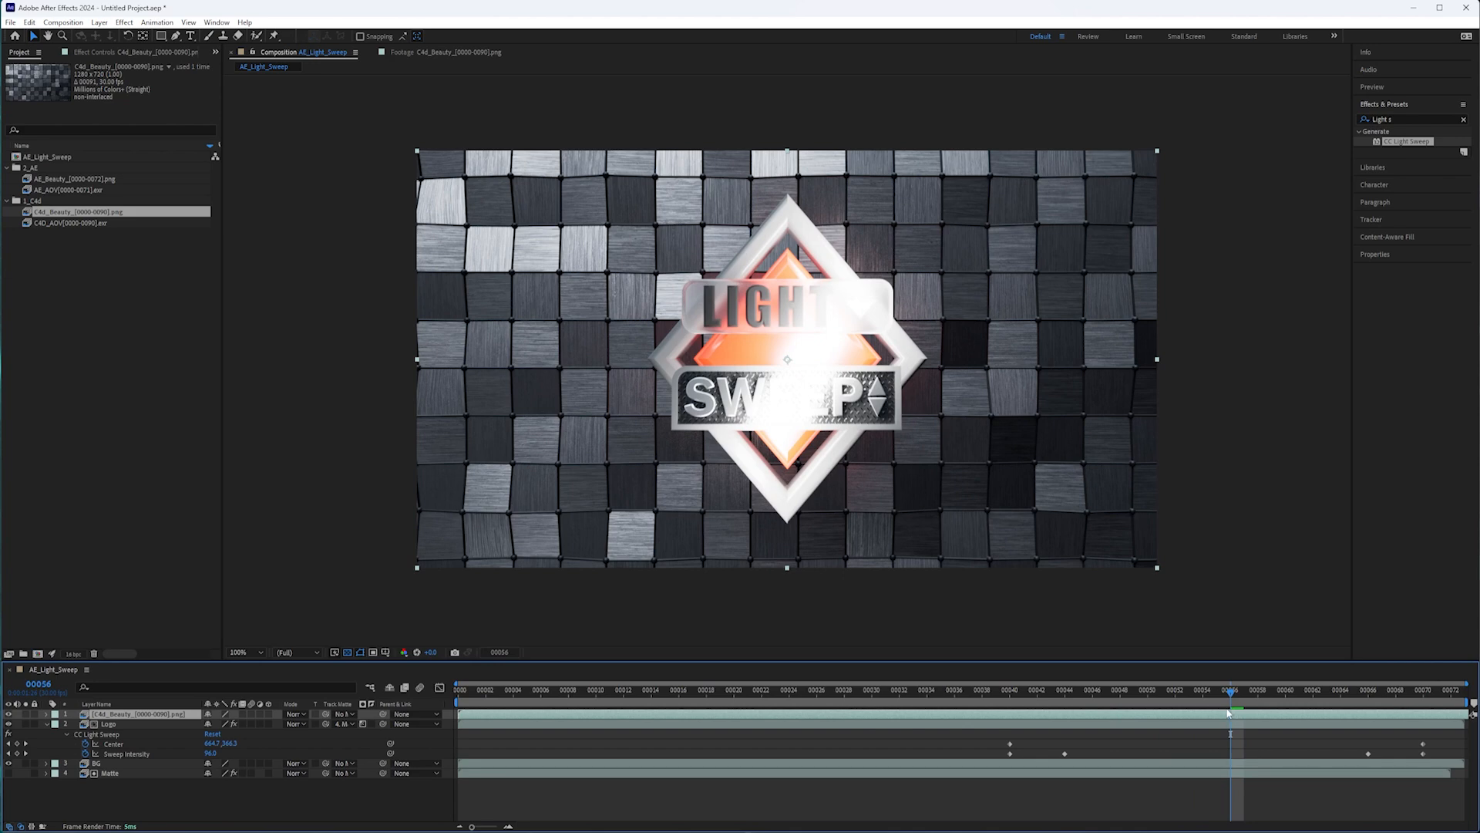
drag(1224, 711, 1211, 706)
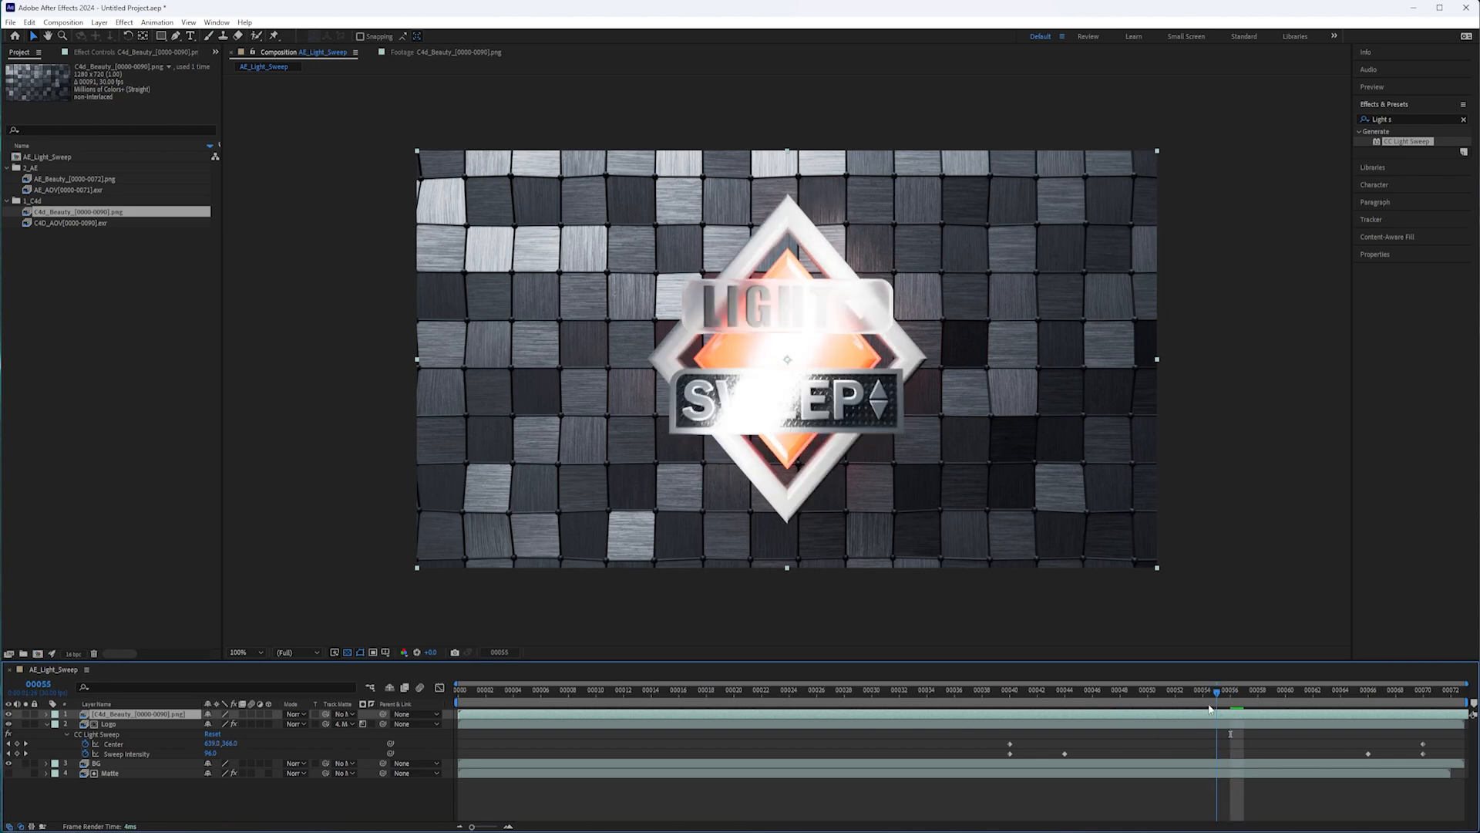
mouse_move(1216, 697)
mouse_down()
mouse_move(1311, 705)
mouse_move(1194, 710)
mouse_up()
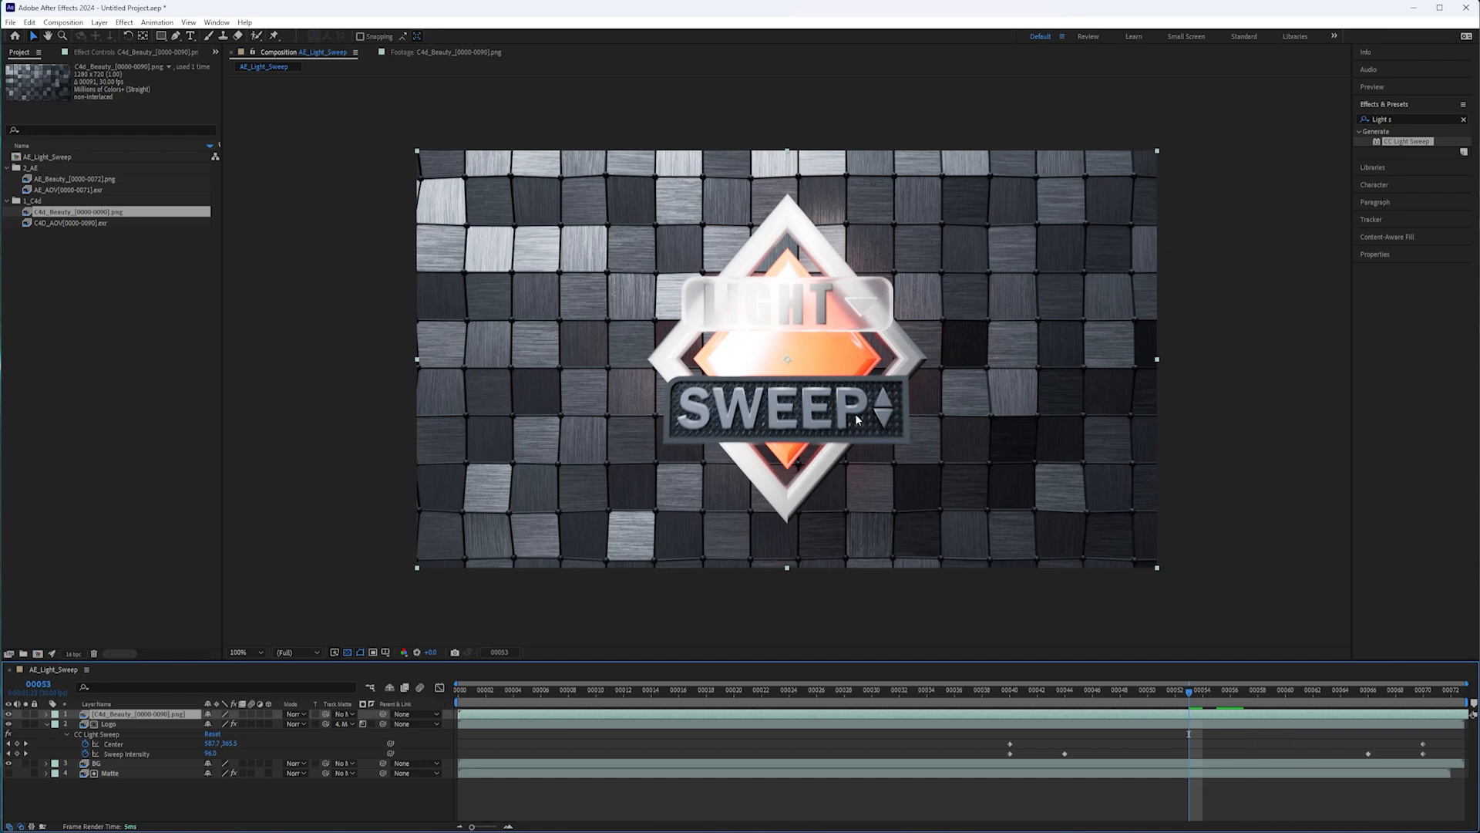
drag(1182, 692, 1353, 720)
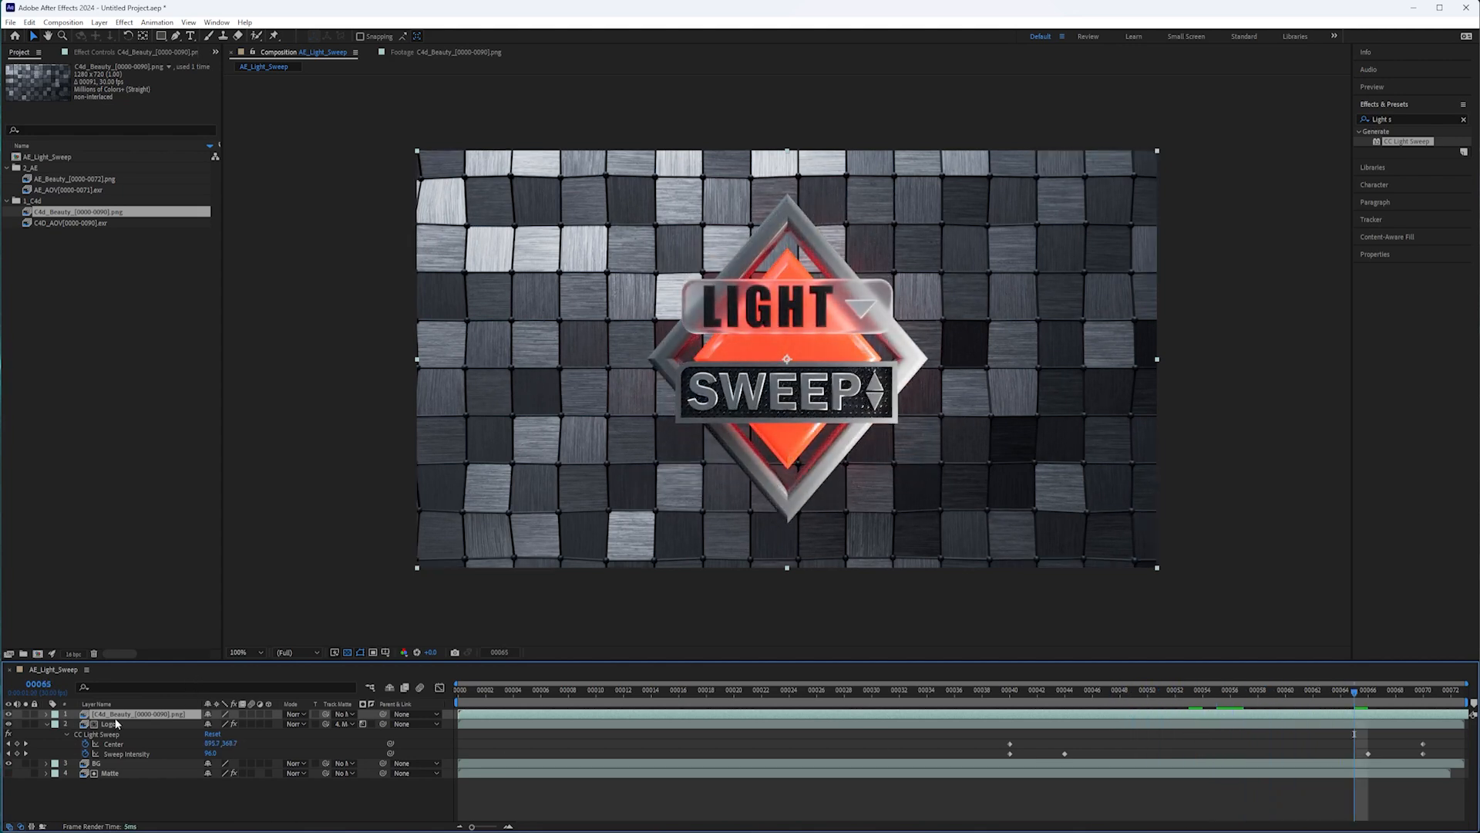
key(Delete)
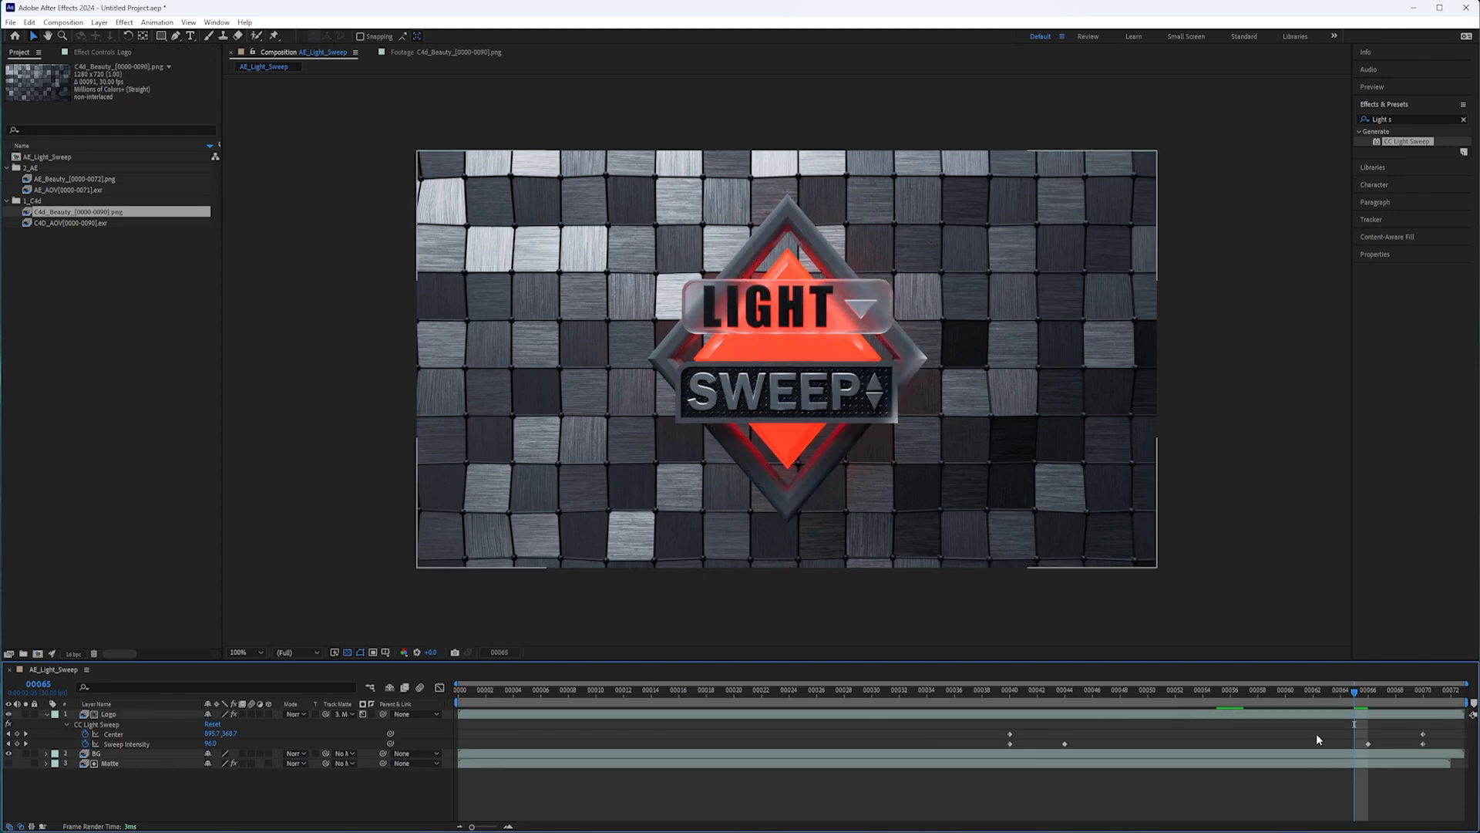
Scrub back through the CC Light Sweep animation on the logo to about frame 49 to review it.
click(1256, 692)
drag(1255, 697, 1030, 697)
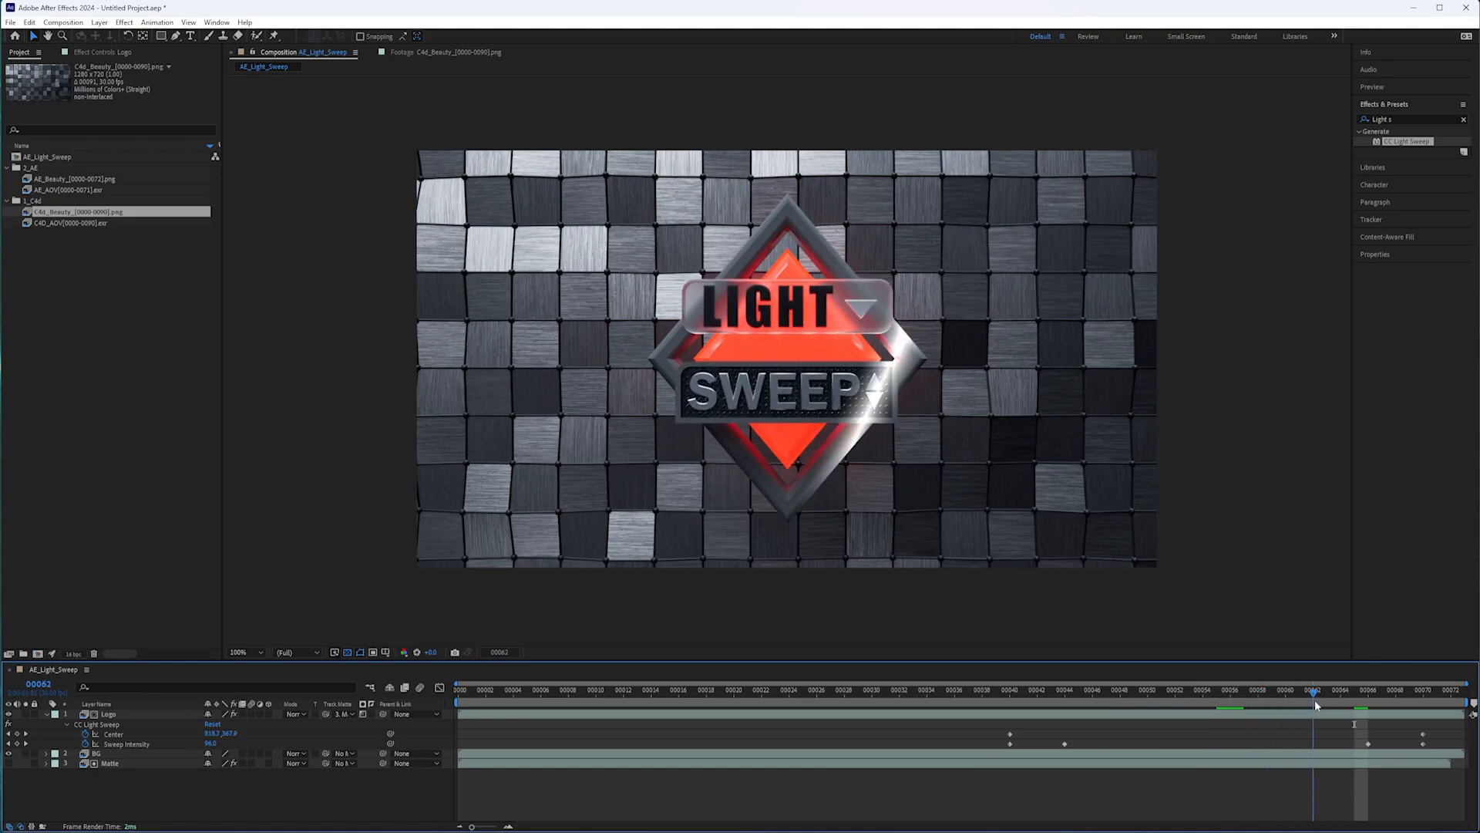
drag(1315, 703, 1127, 725)
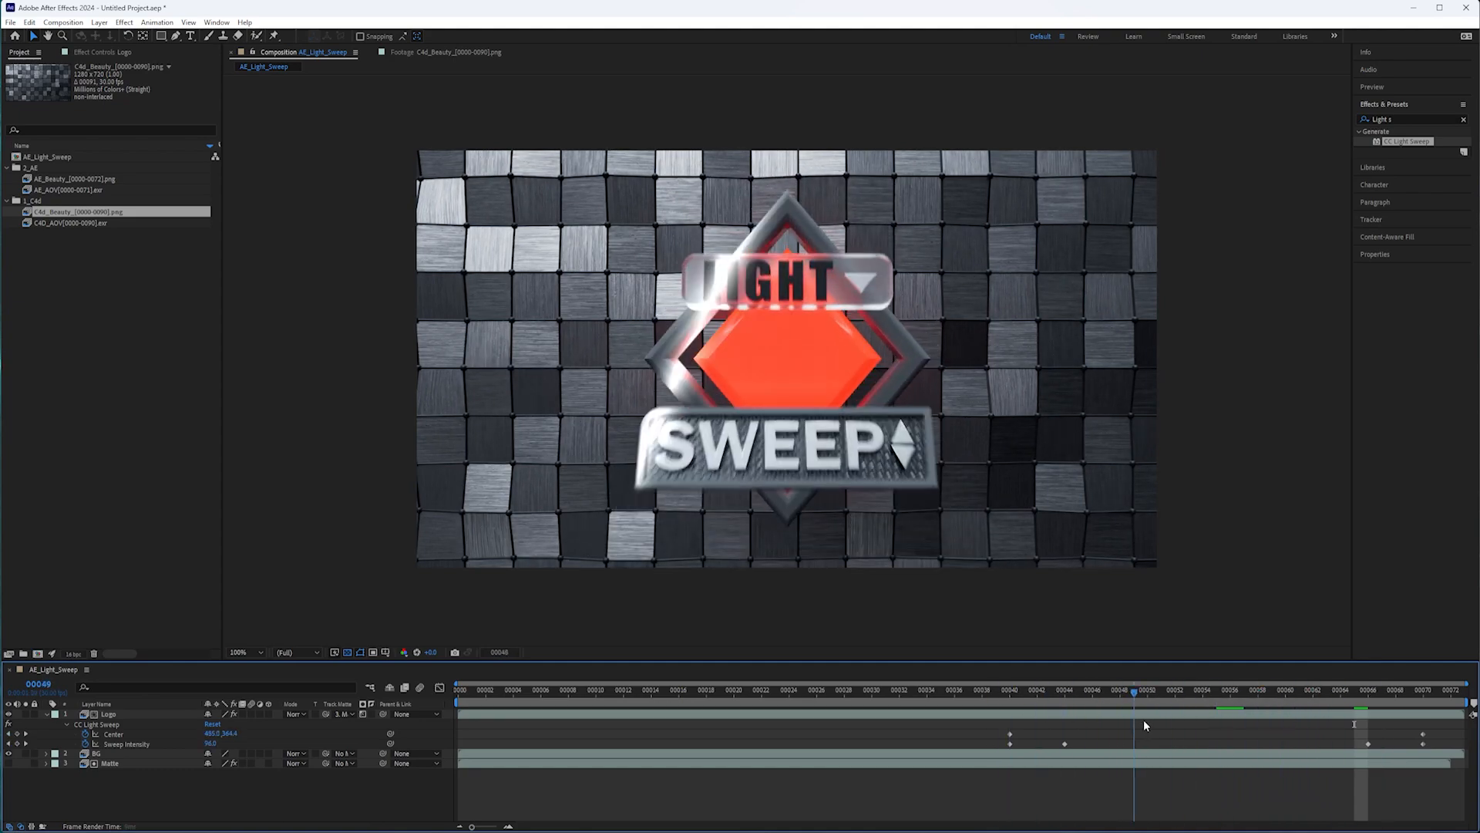